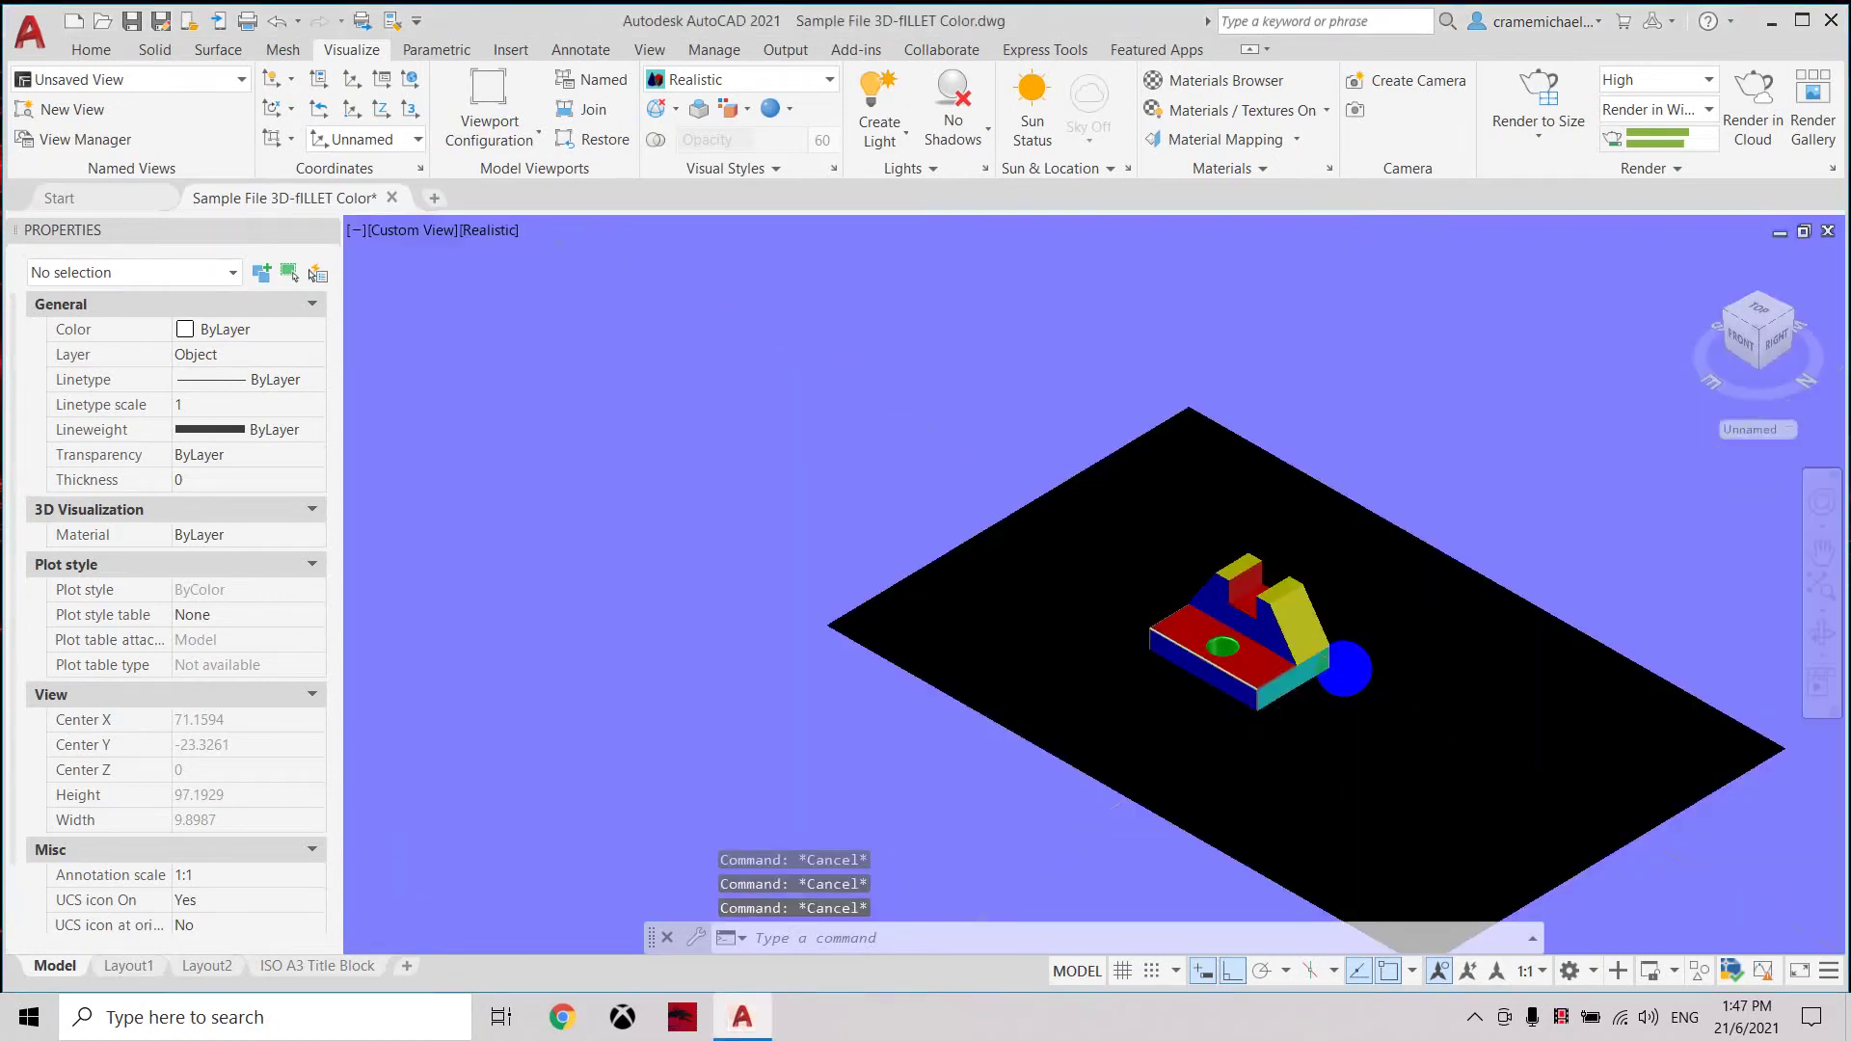
Examine the coloured 3D bracket up close, including its front face, notch, hole and sloped sides.
scroll(1350, 666, "up", 3)
middle_click_drag(1364, 663, 1108, 587)
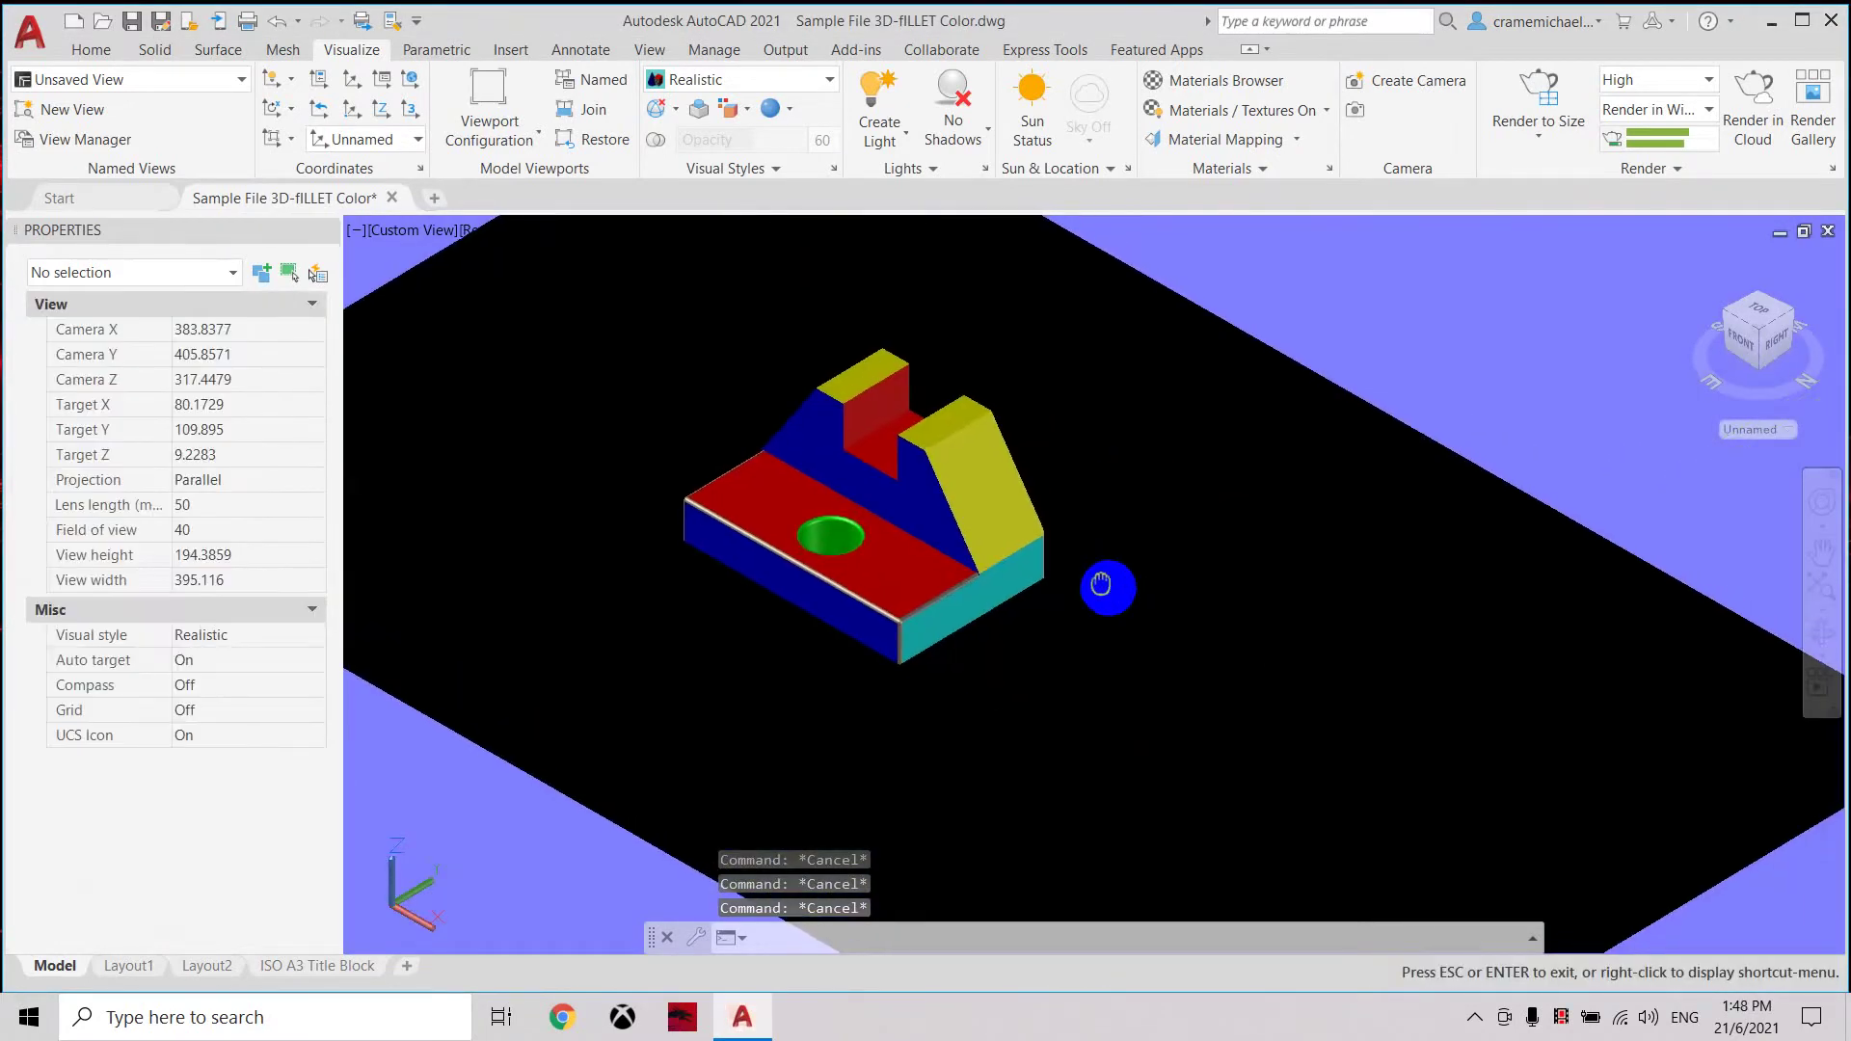
key("Escape")
scroll(1131, 562, "up", 5)
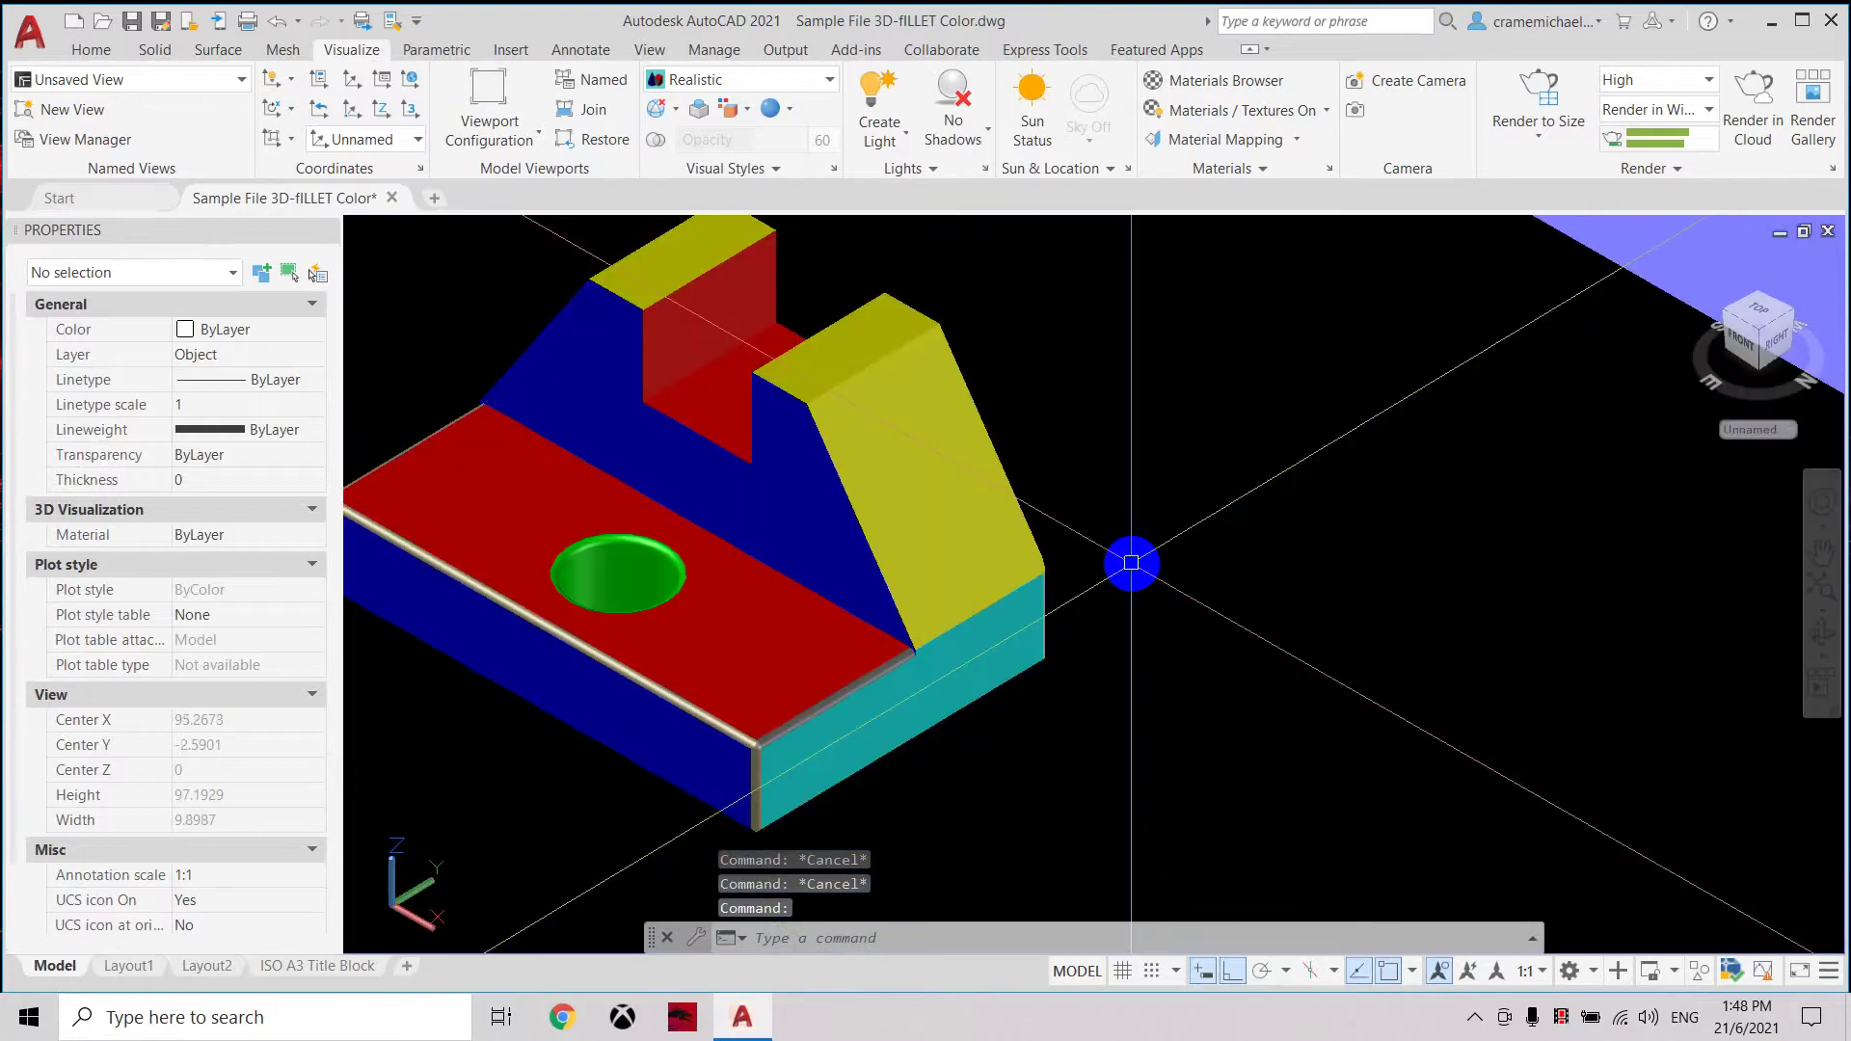
middle_click_drag(1082, 546, 1291, 601)
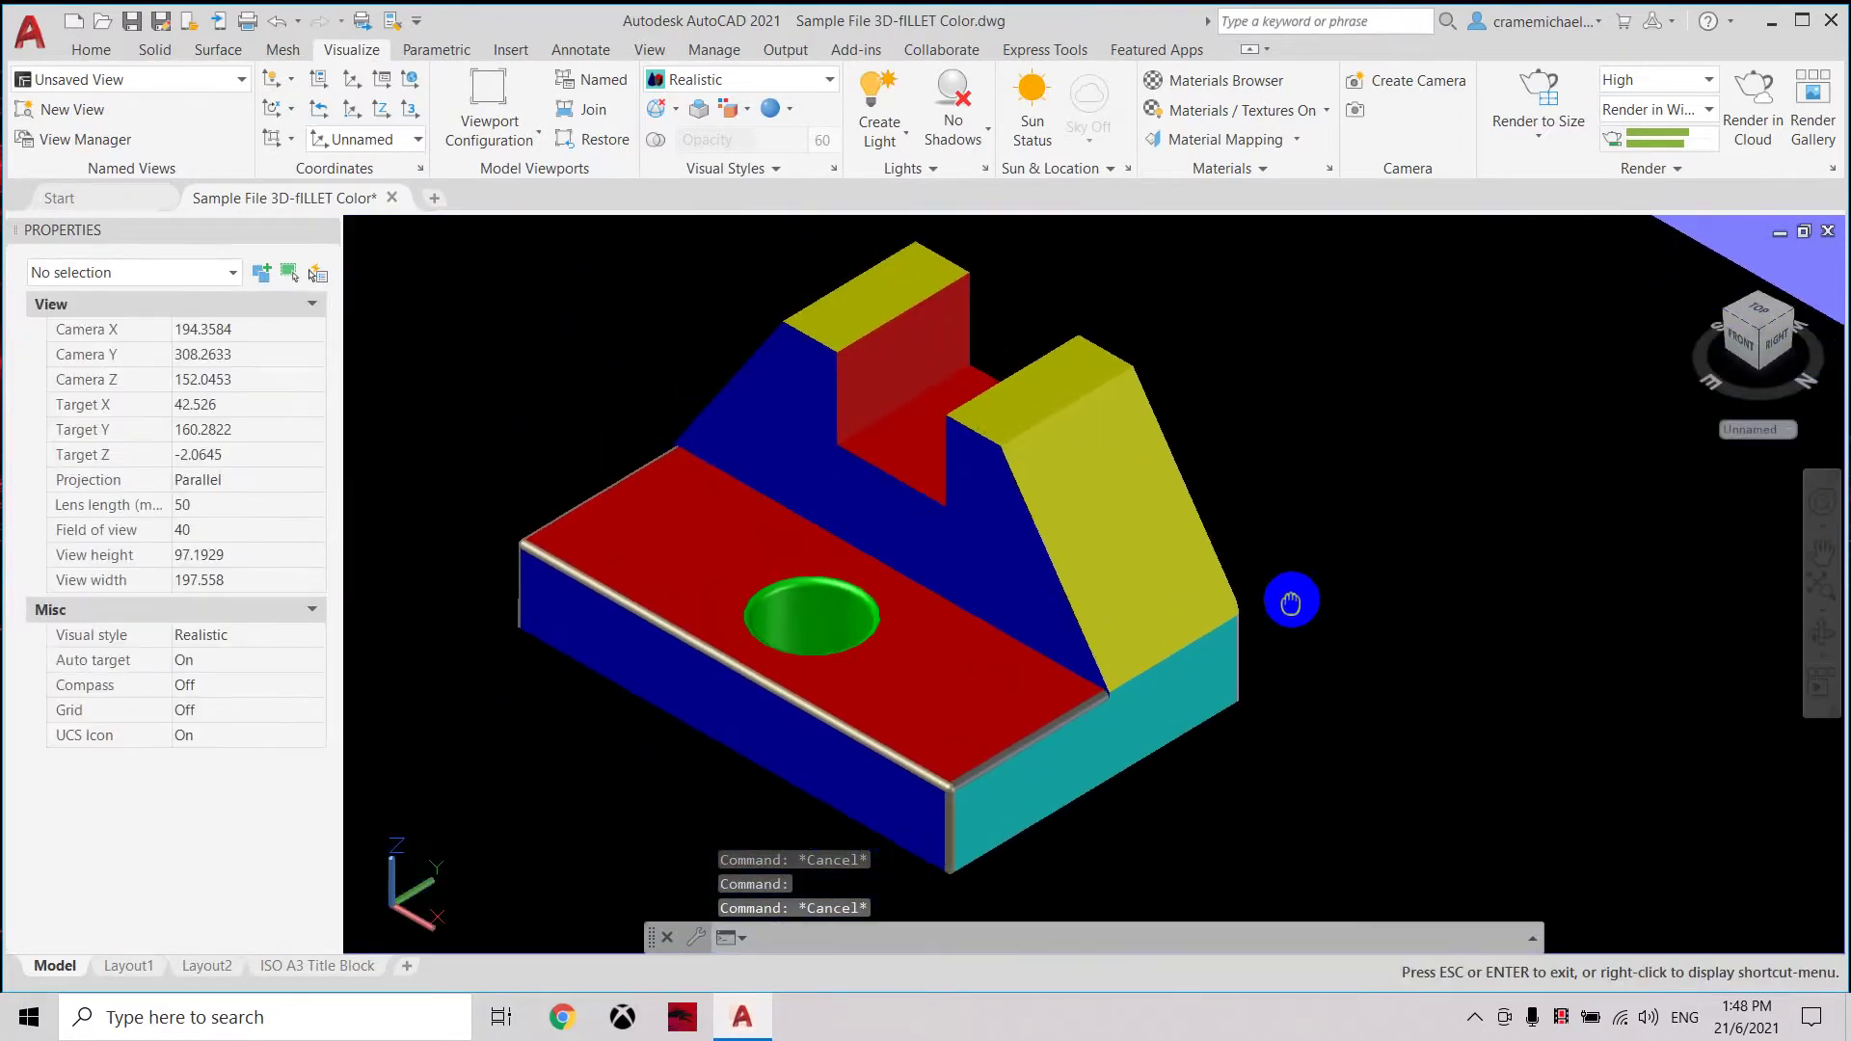
key("Escape")
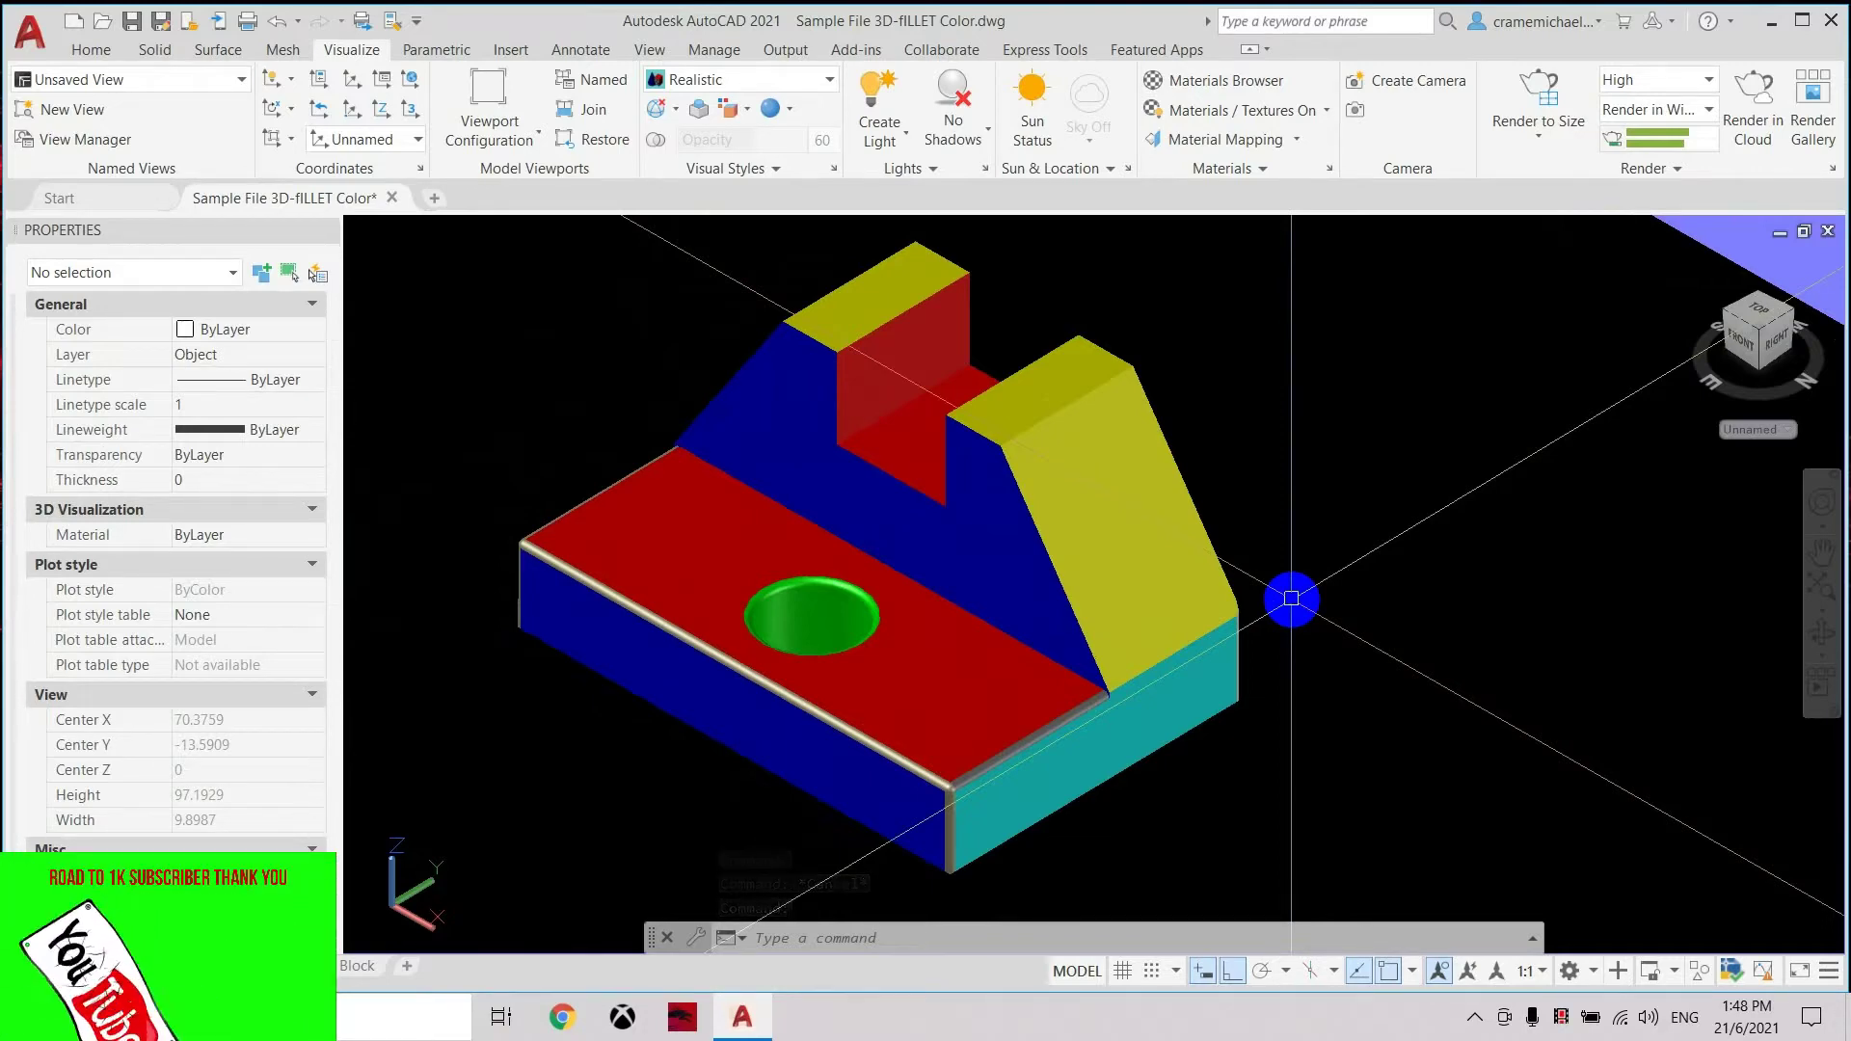
left_click(1735, 342)
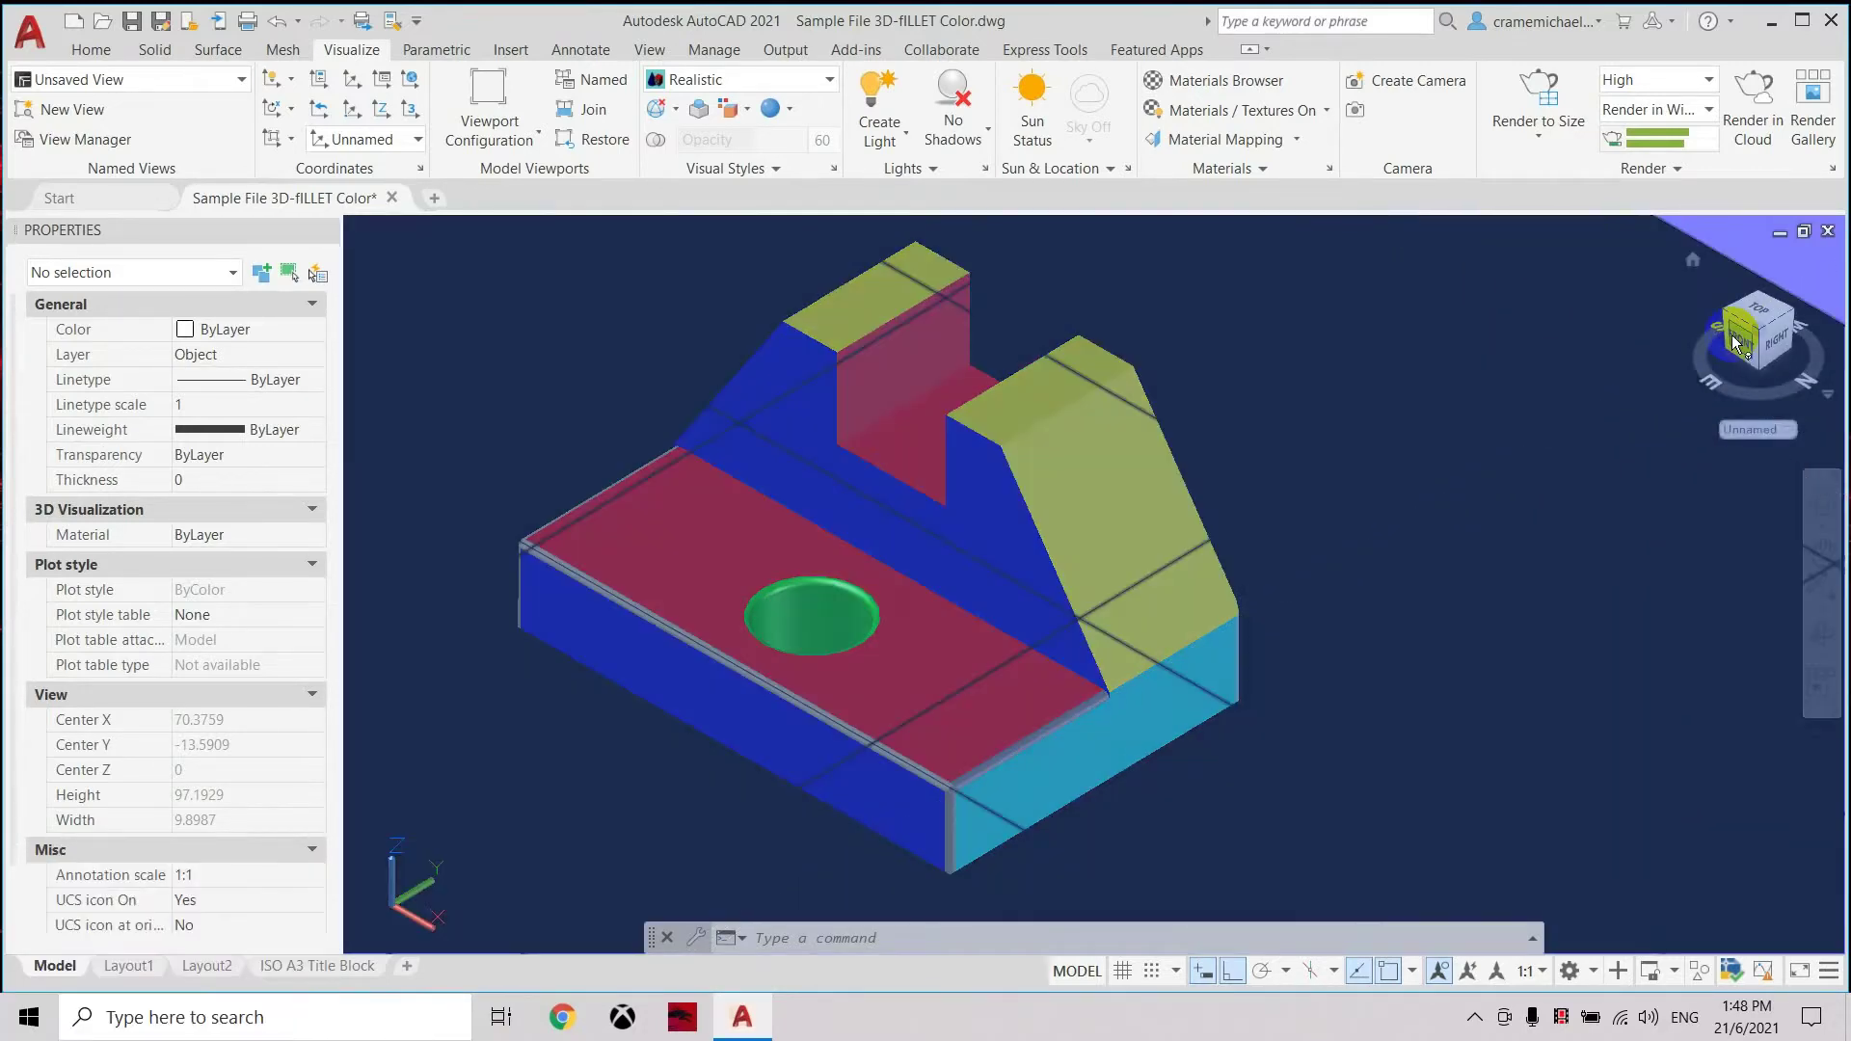
left_click_drag(1751, 354, 365, 354)
middle_click_drag(1491, 447, 1106, 447)
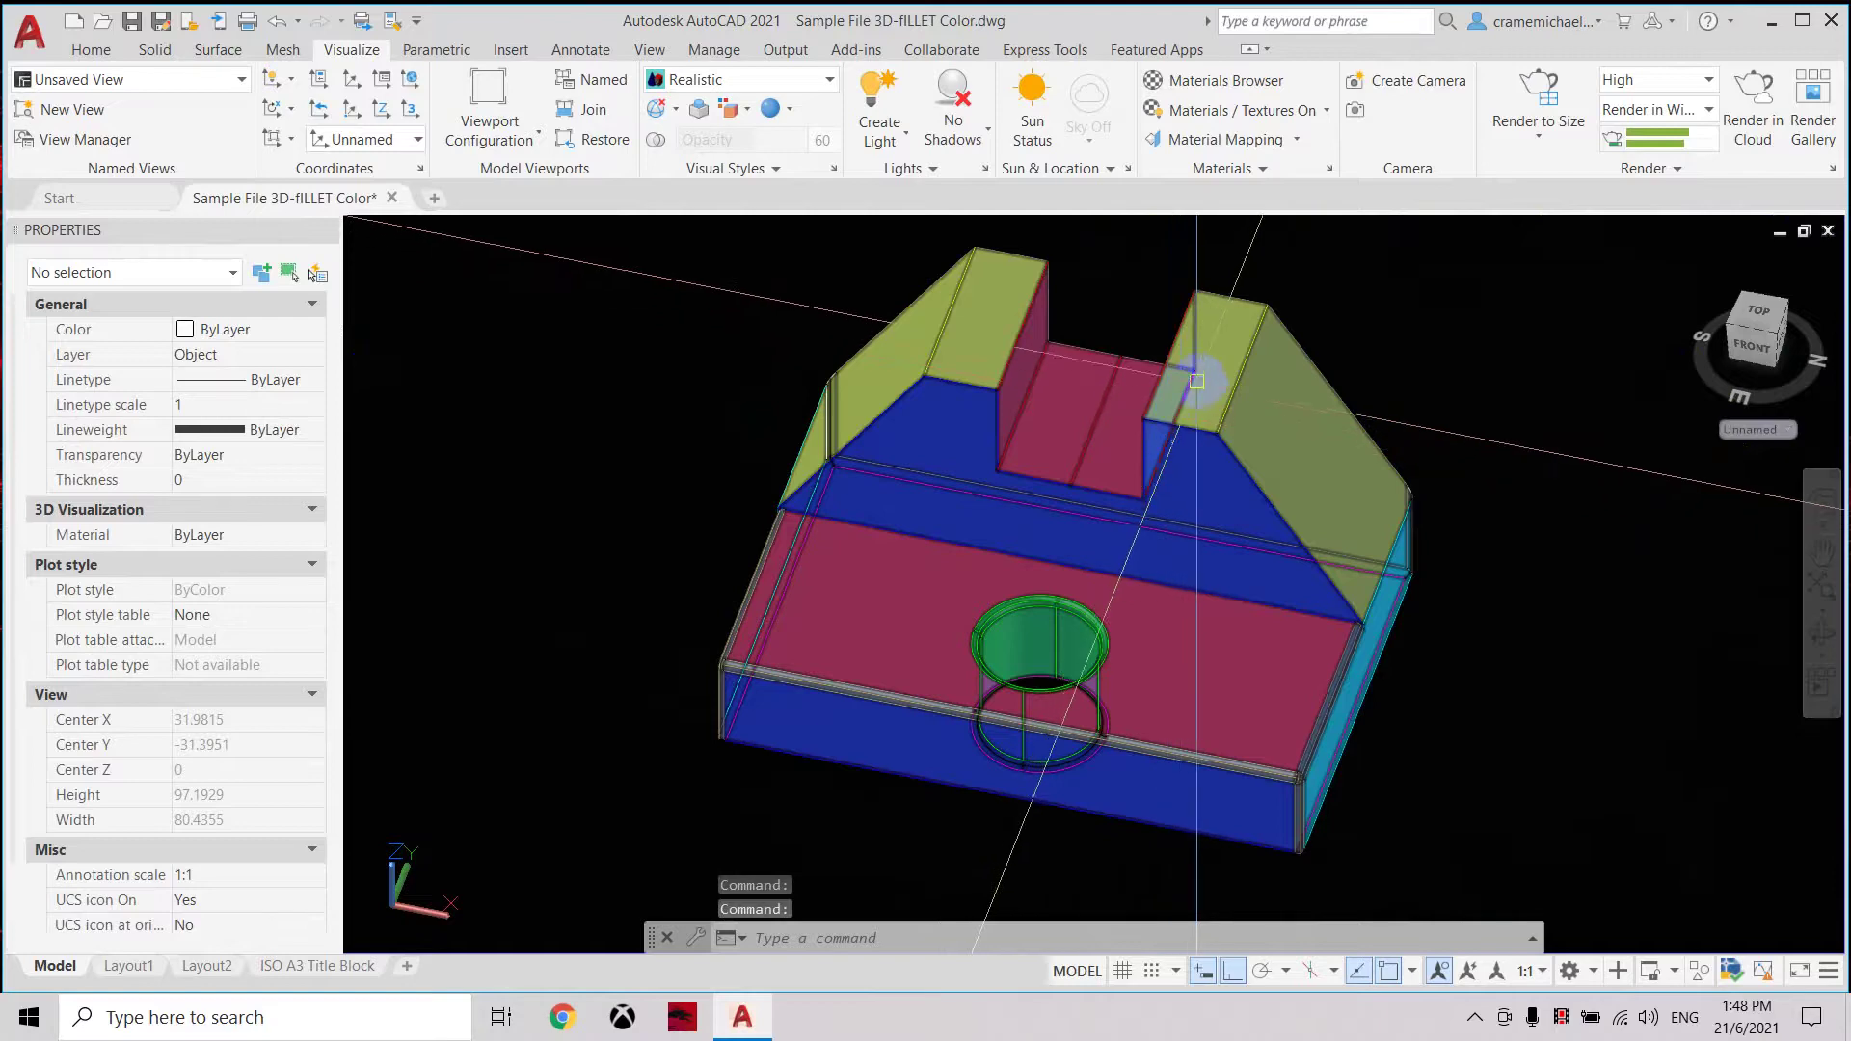
middle_click_drag(1216, 385, 1157, 413)
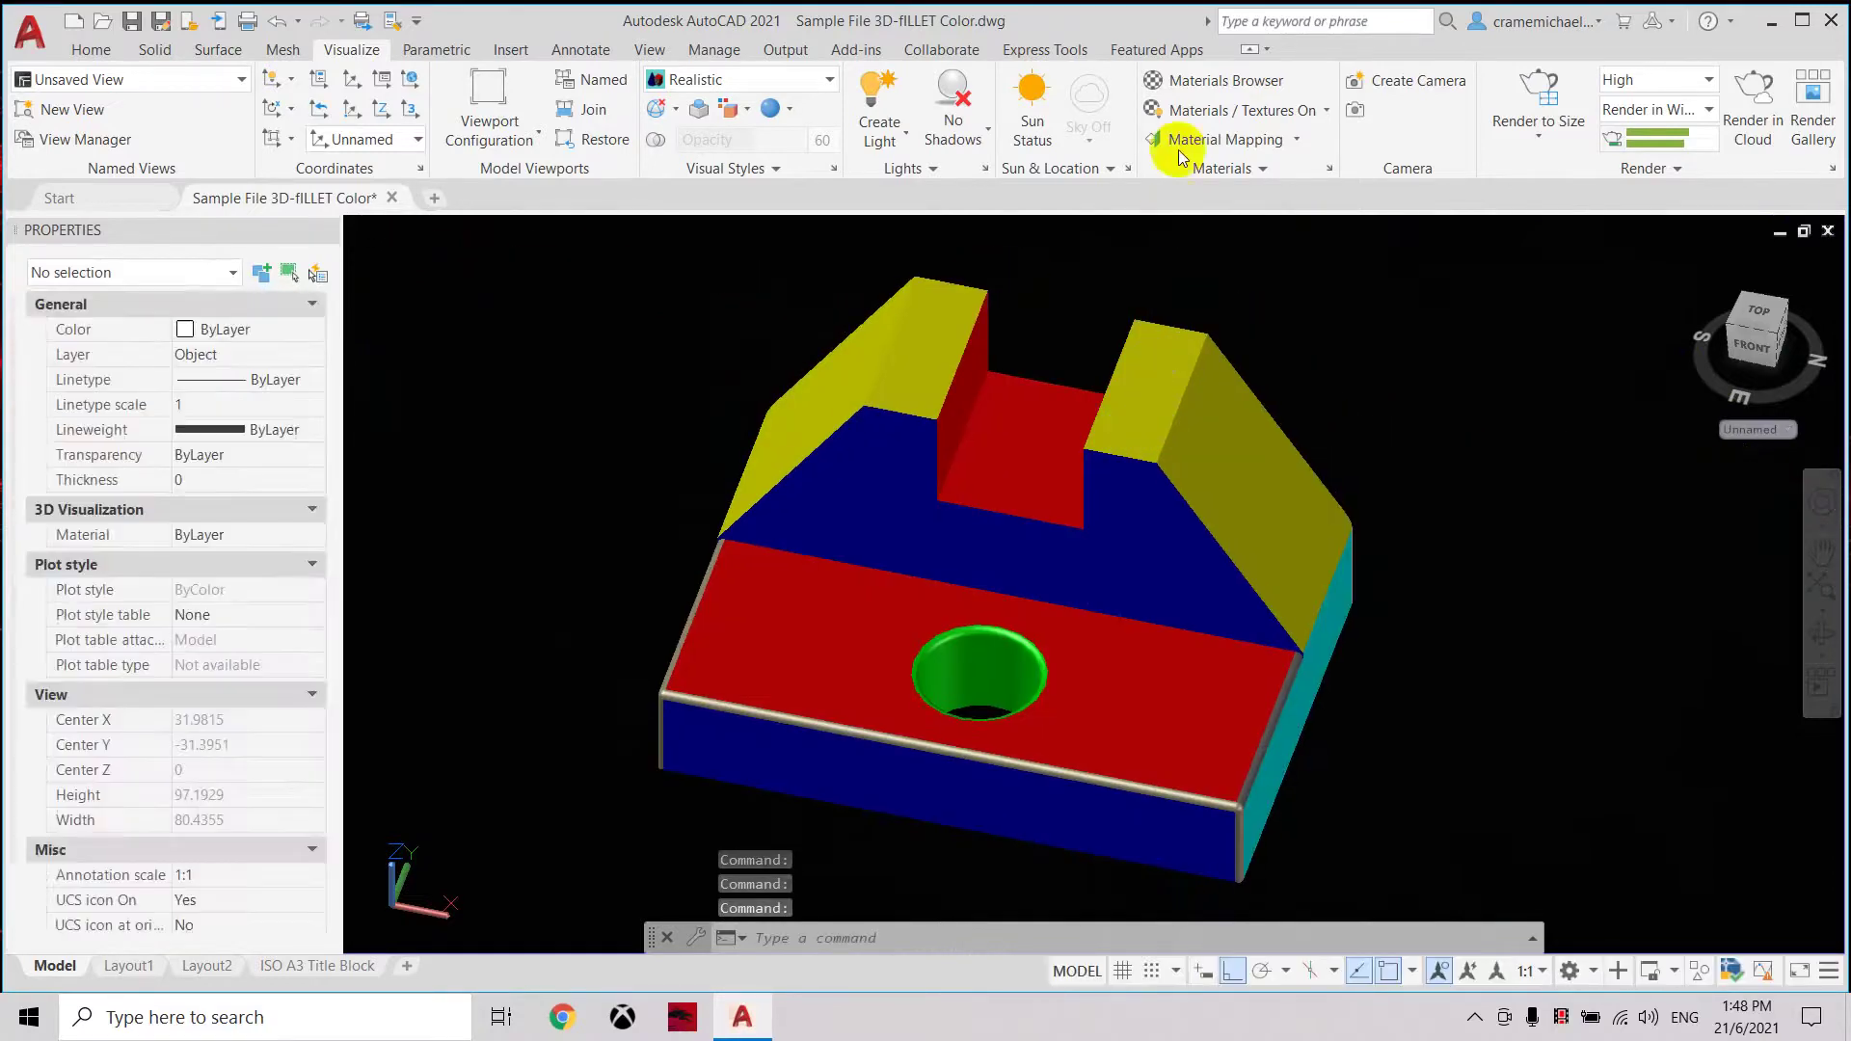
Open the Materials Browser and search the materials for "steel".
left_click(1195, 84)
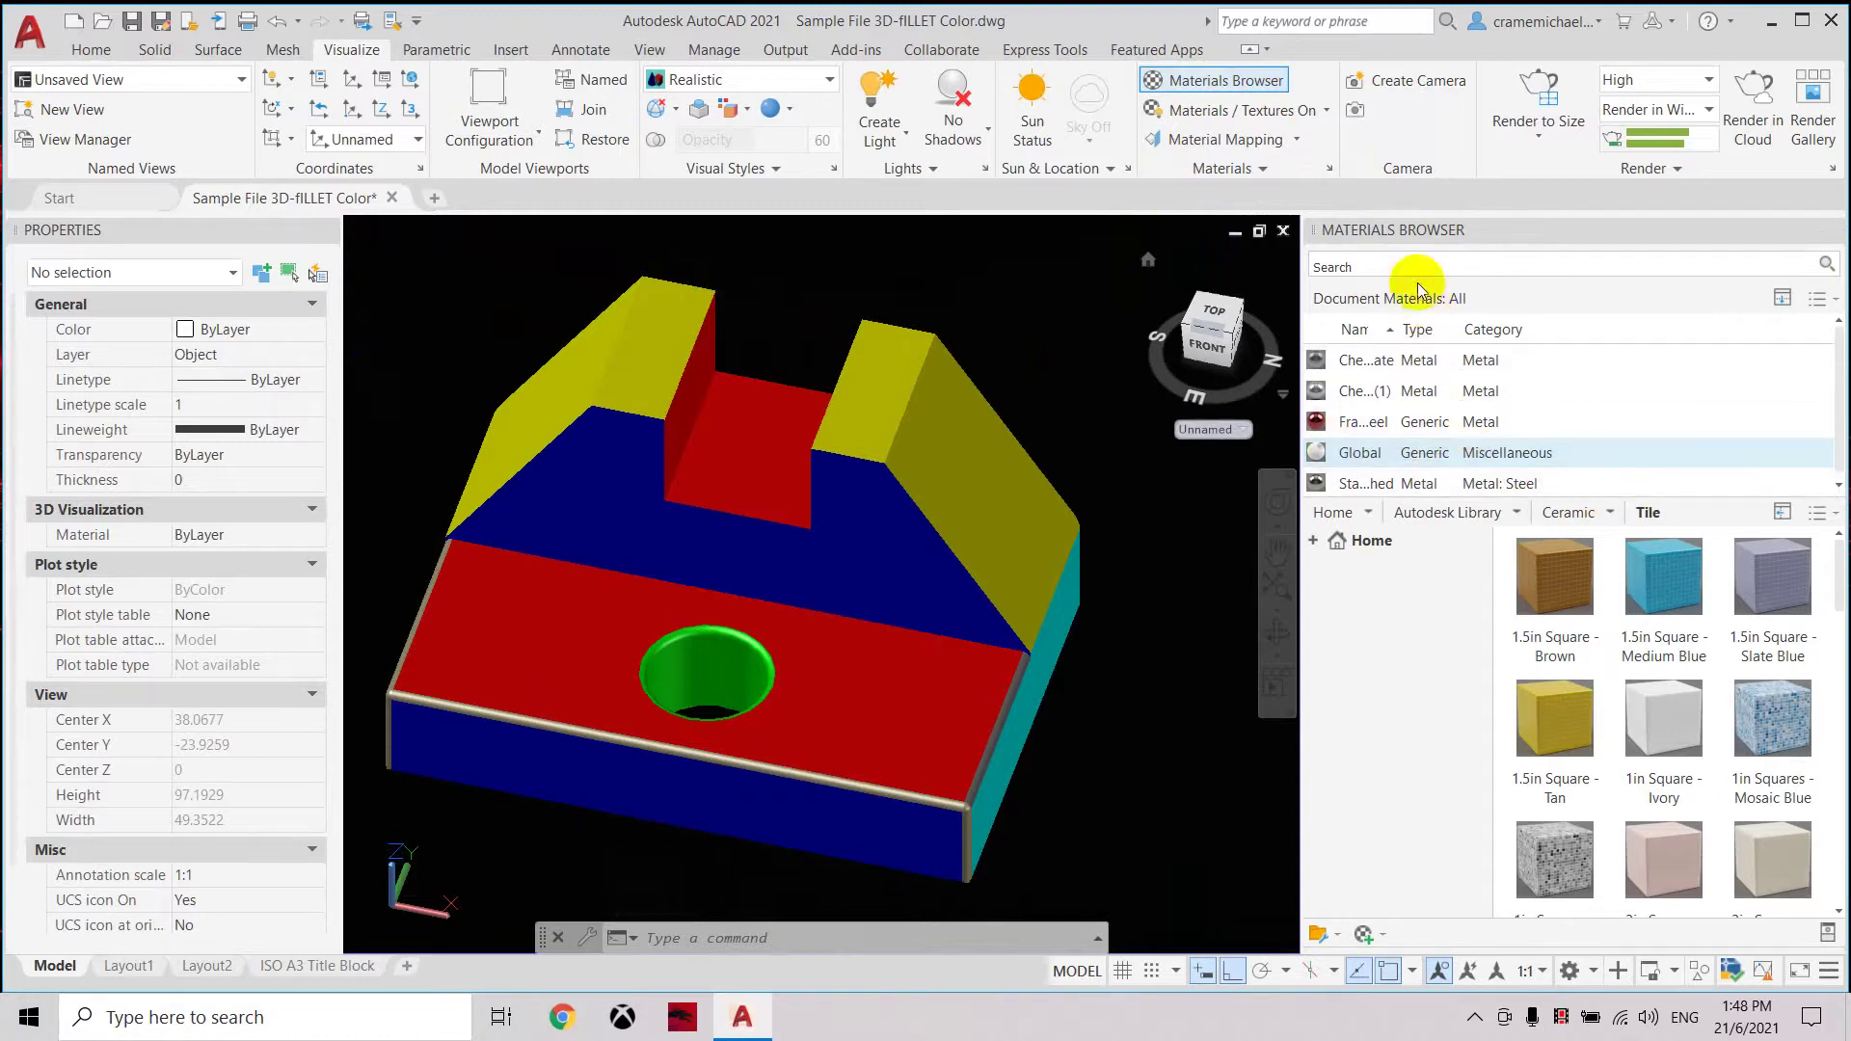
left_click(1382, 261)
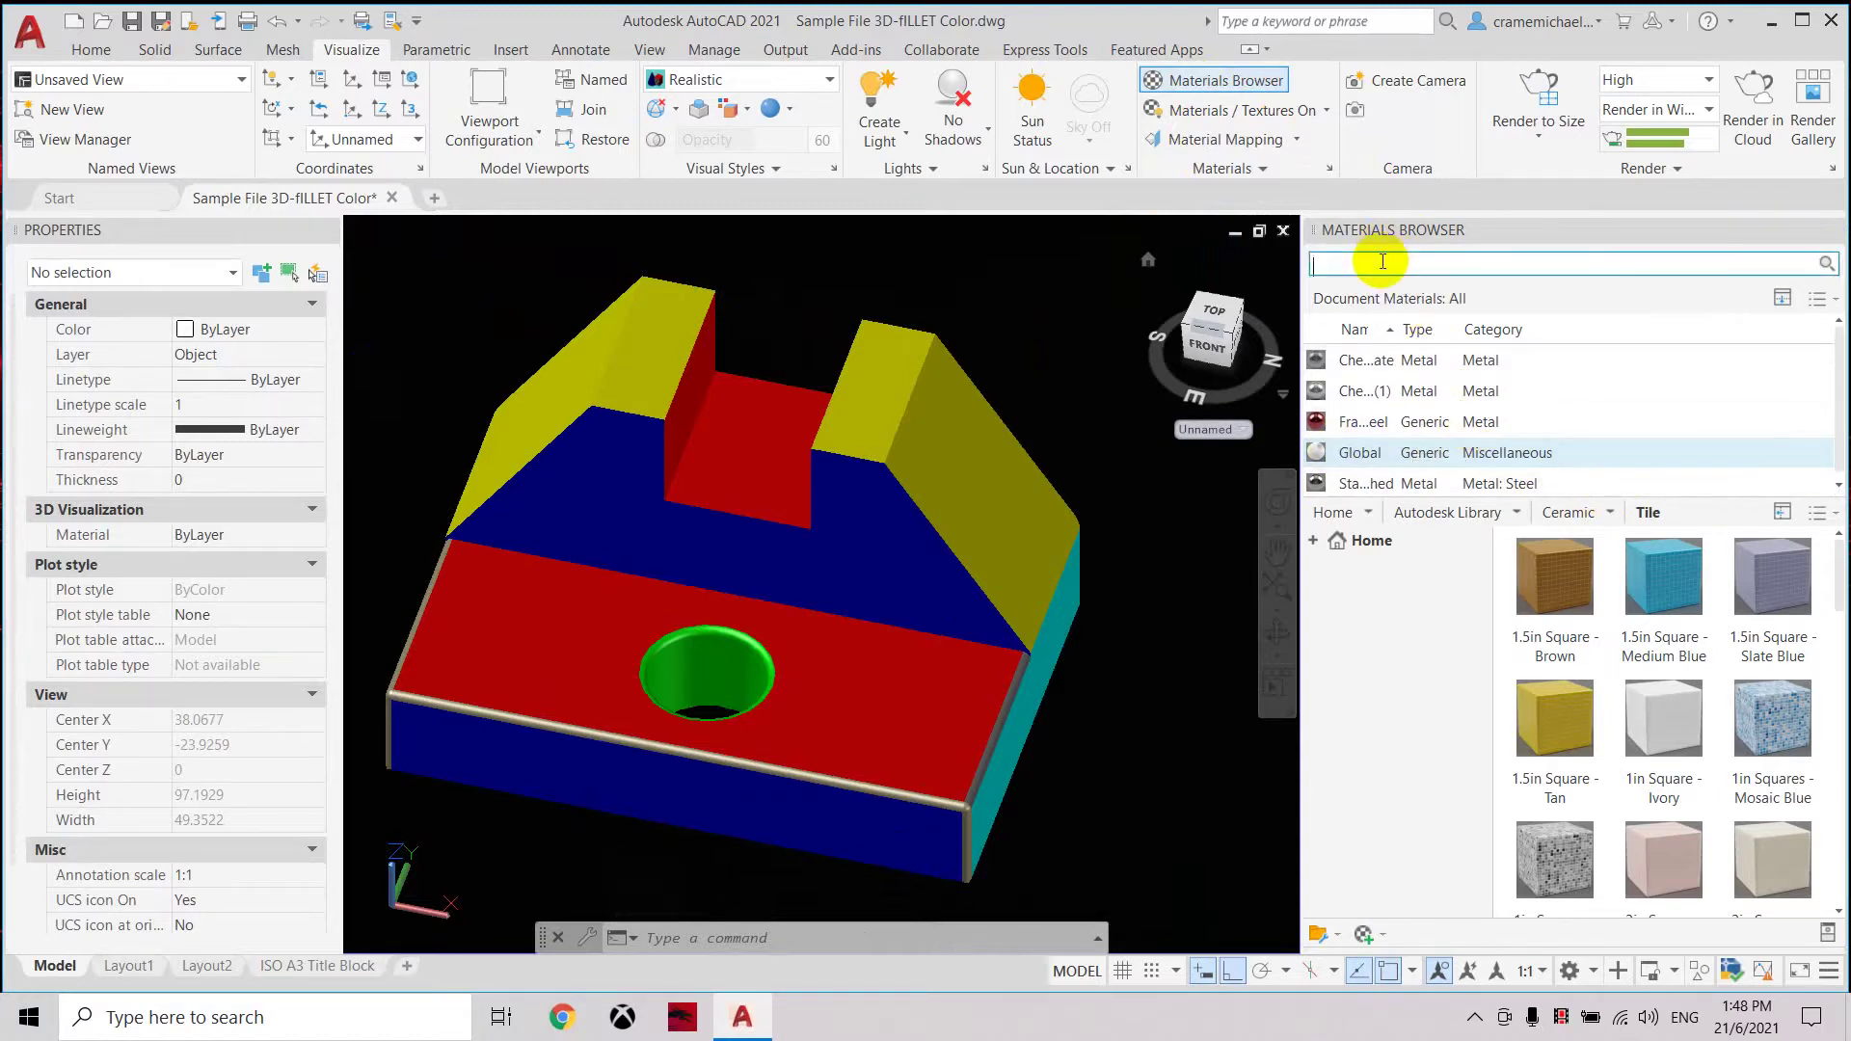
type("steel")
key("Return")
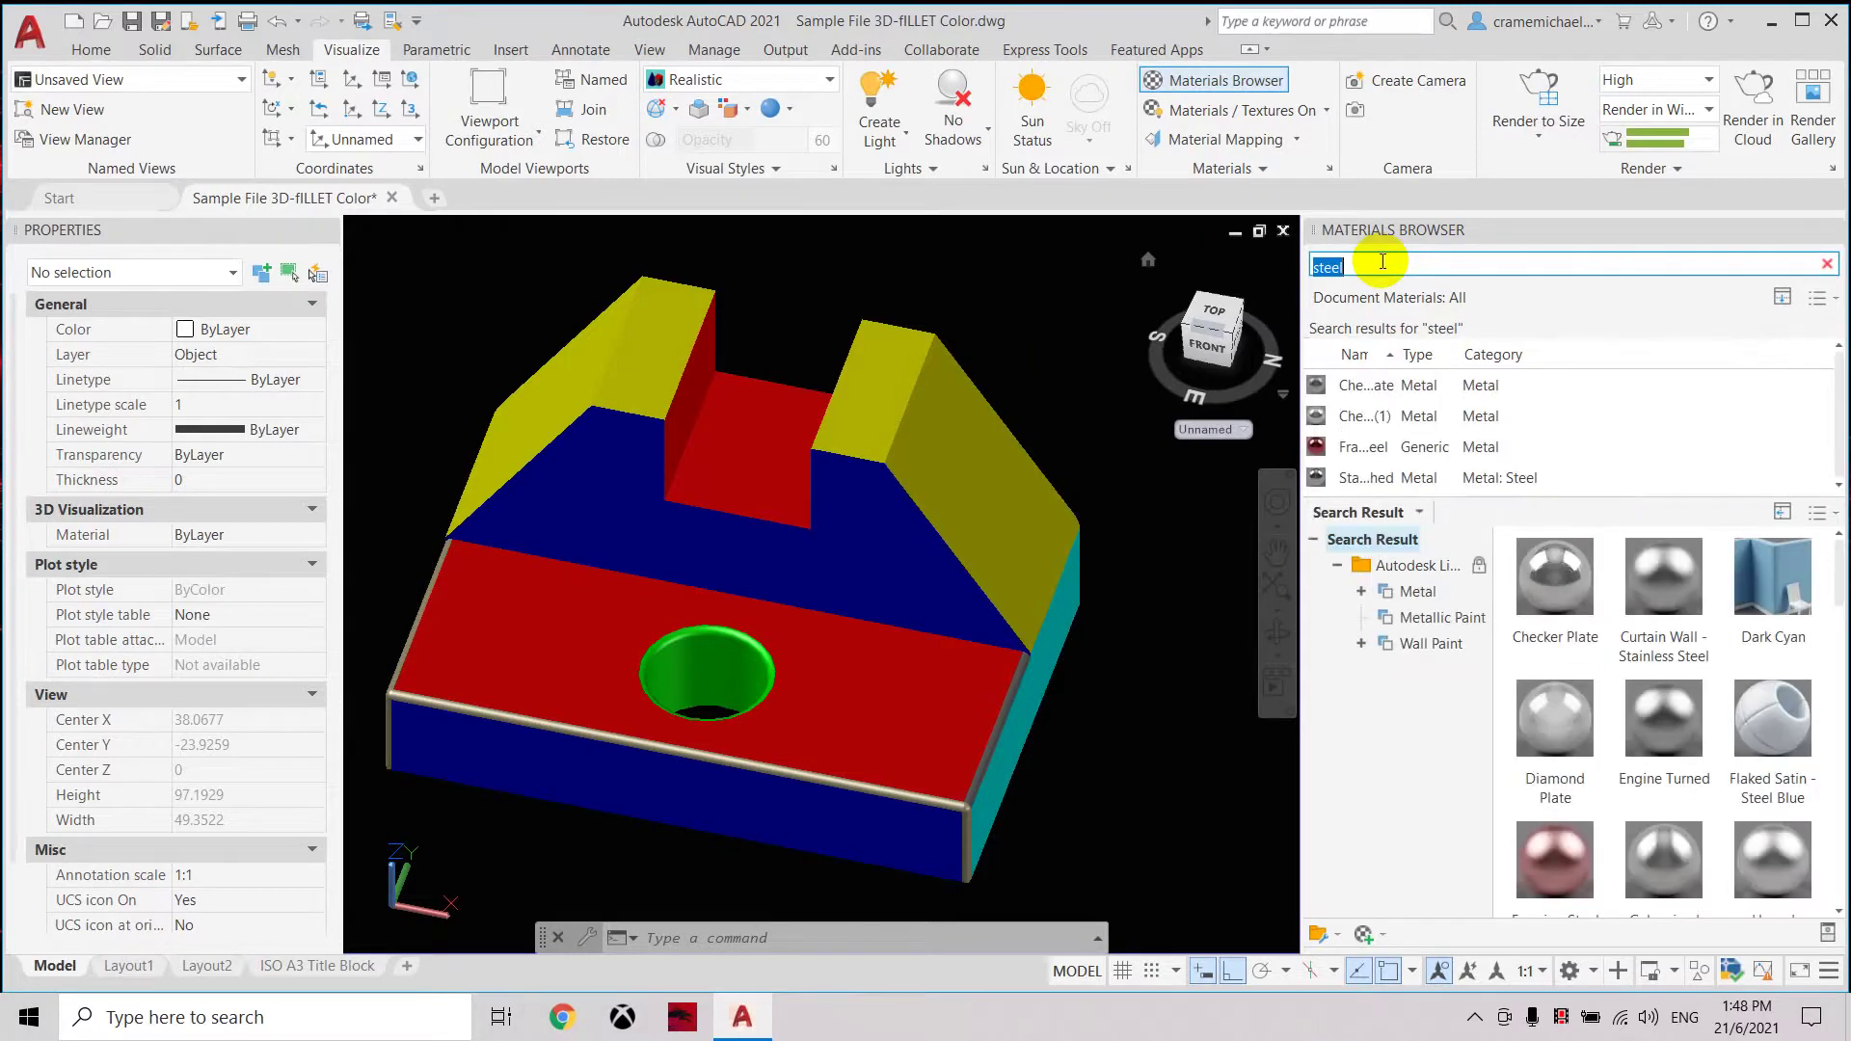
Review the Steel, Metallic Paint and Wall Paint results and add the glossy wall paint Dark Cyan to the document materials.
left_click(1361, 591)
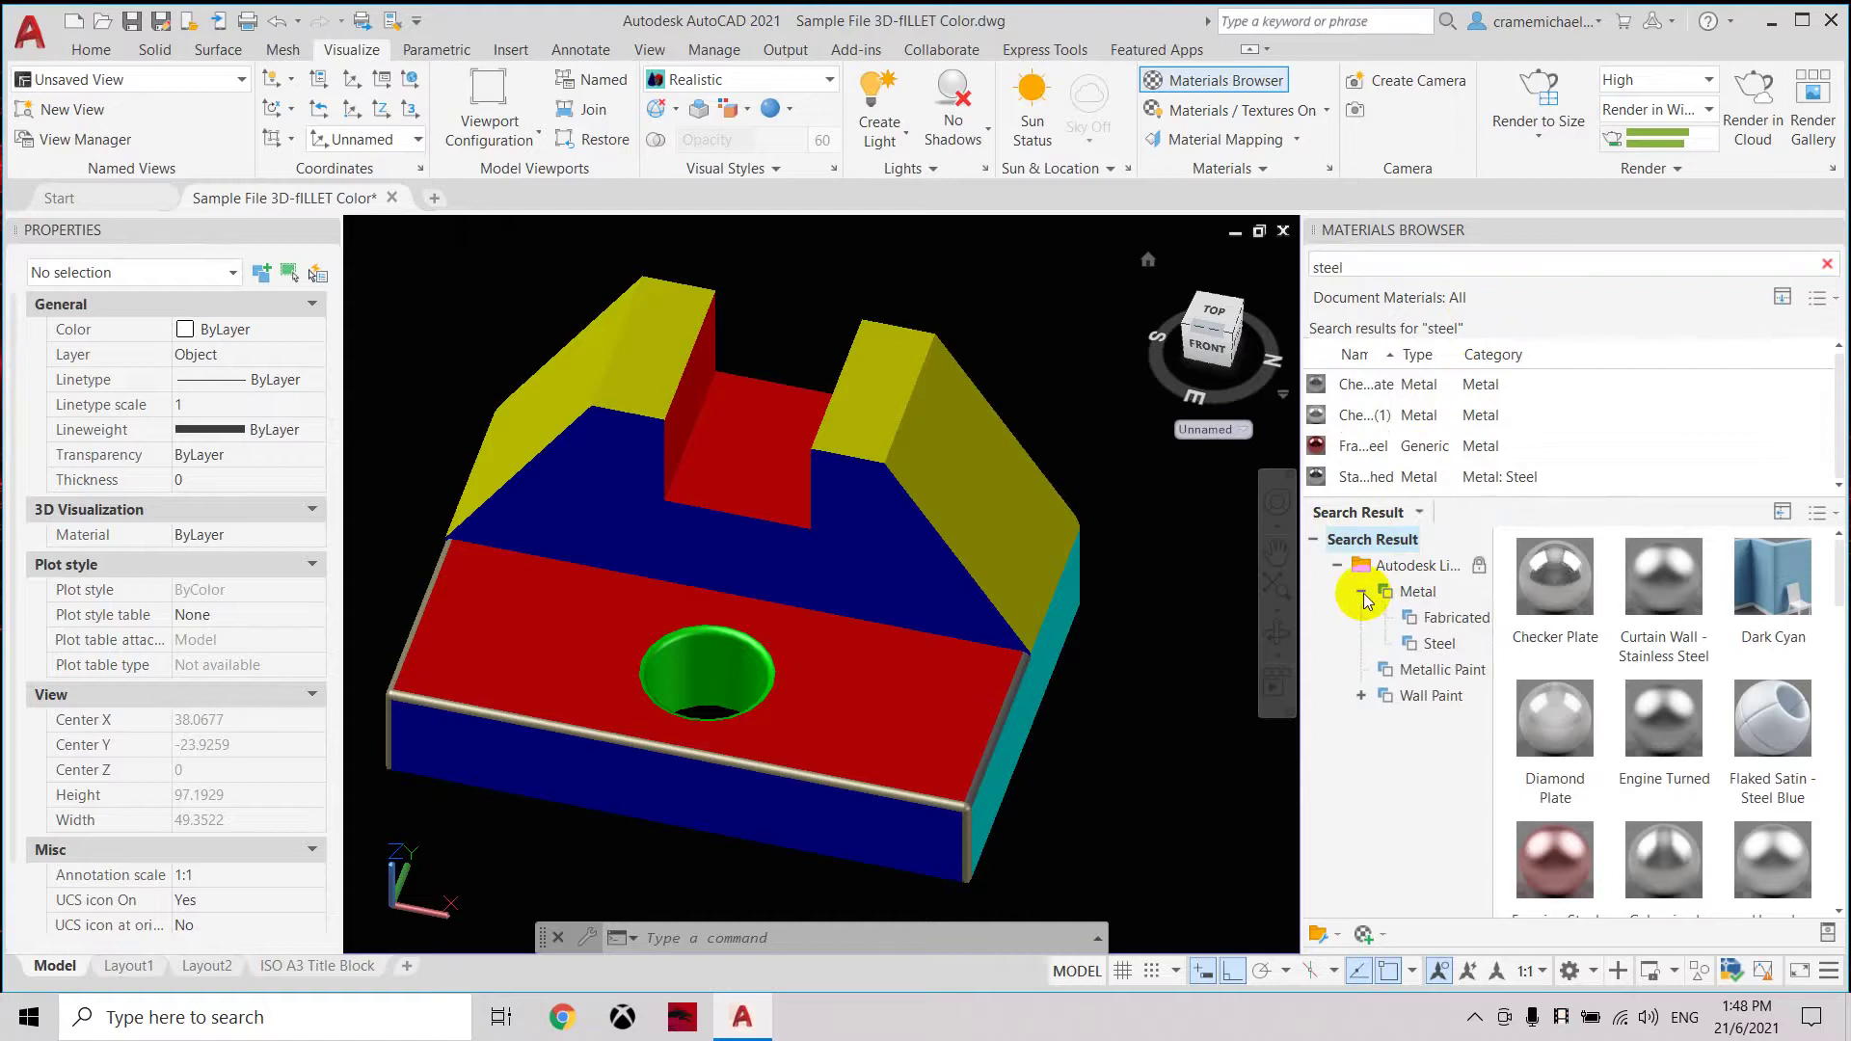
left_click(1435, 643)
mouse_move(1509, 665)
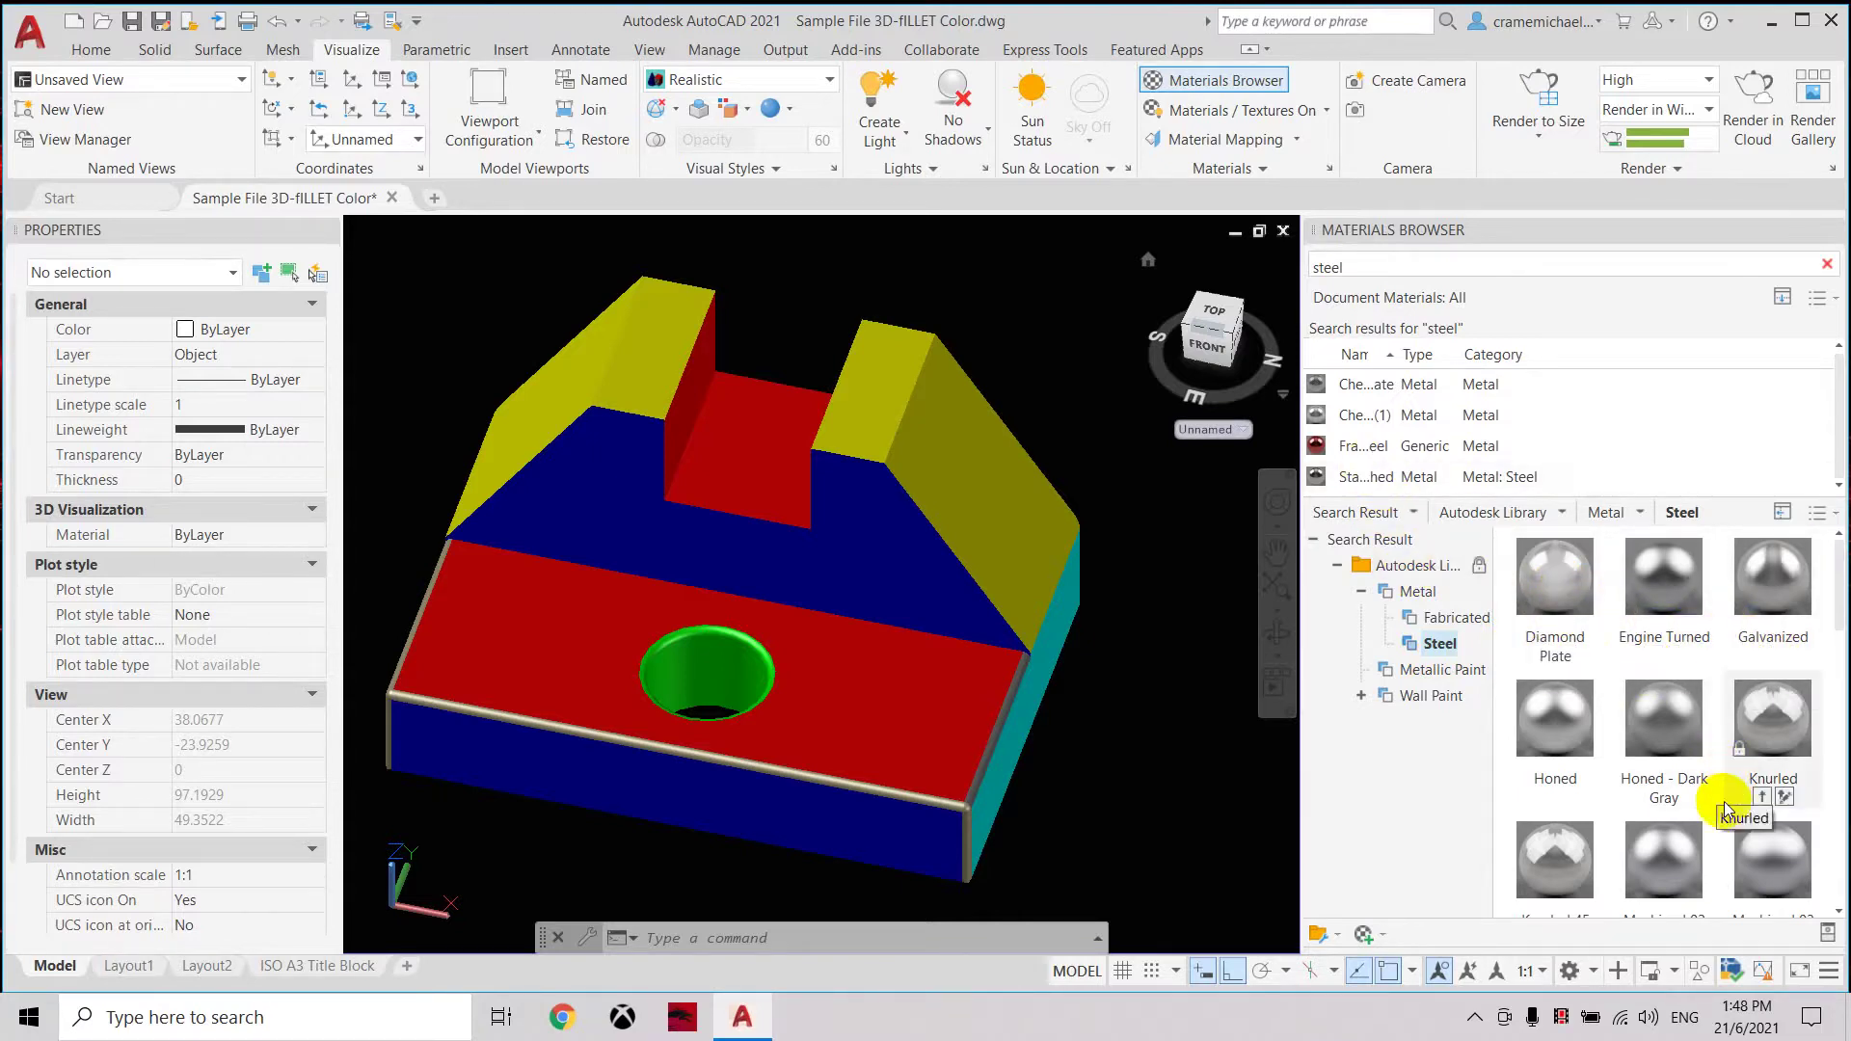
scroll(1726, 781, "down", 5)
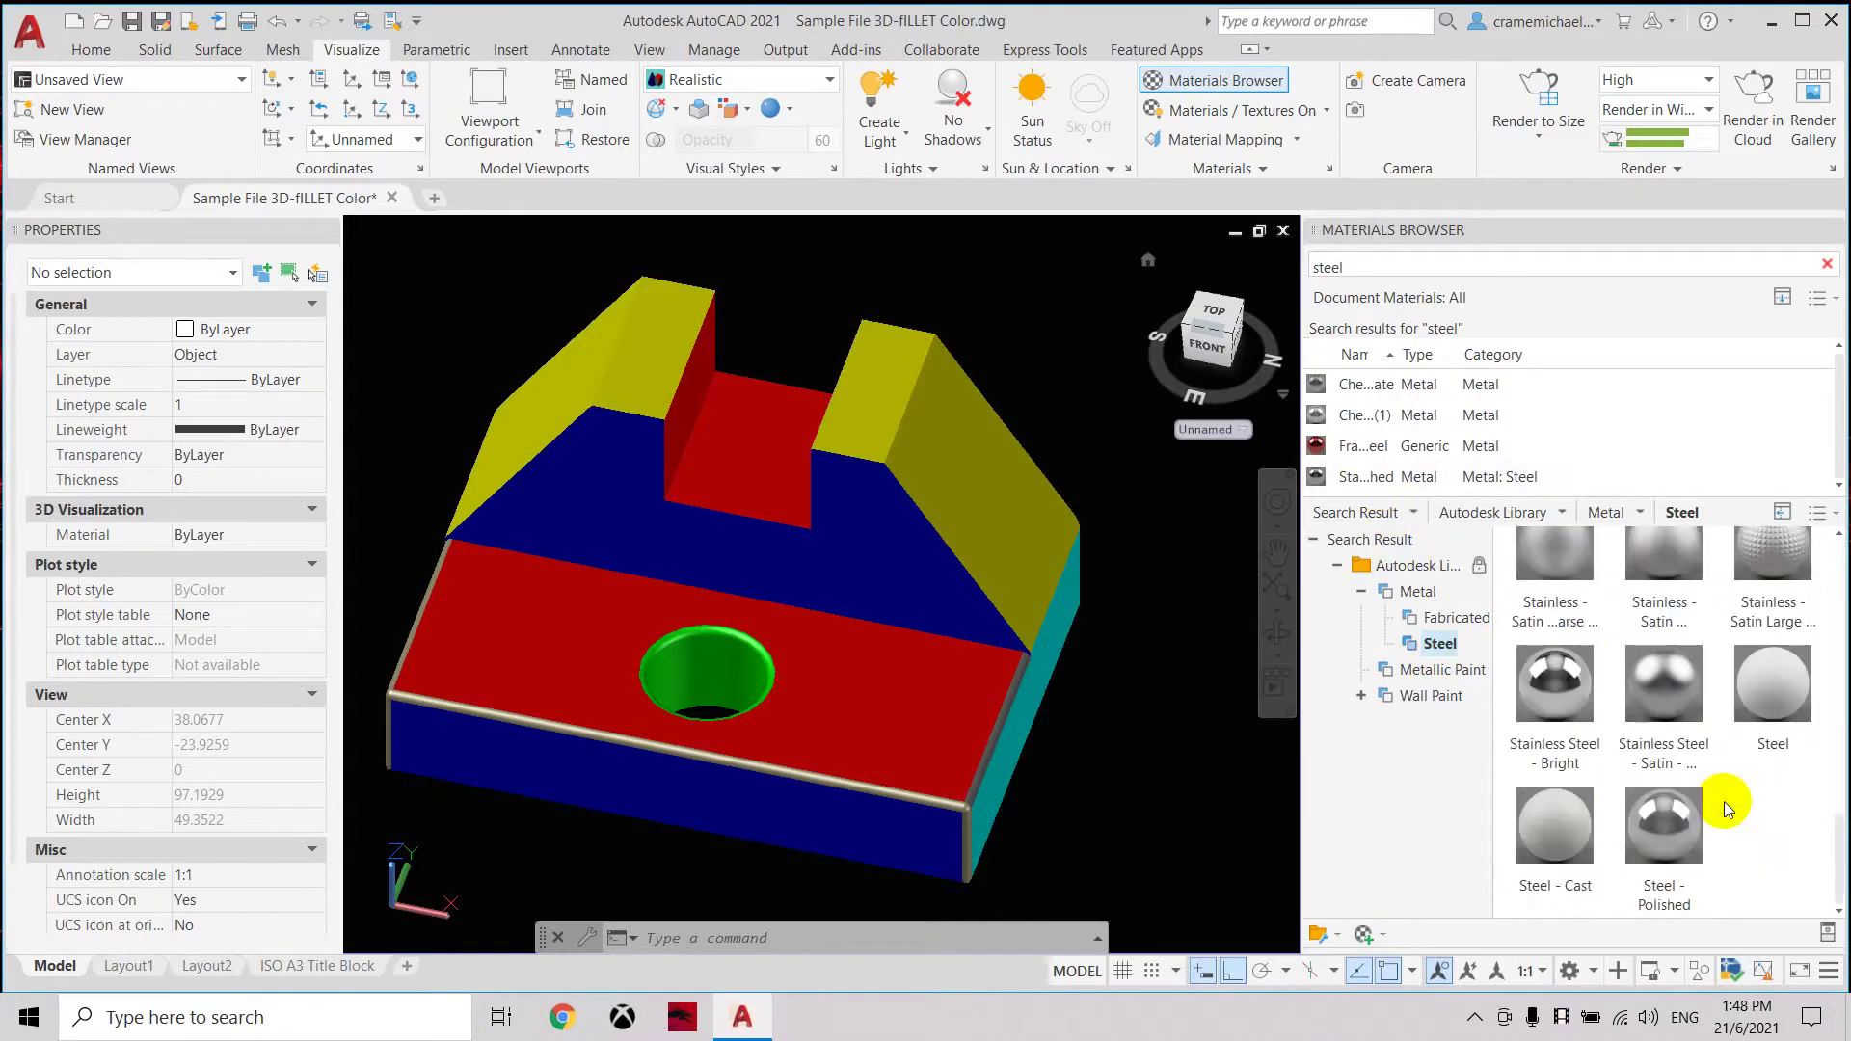
left_click(1439, 671)
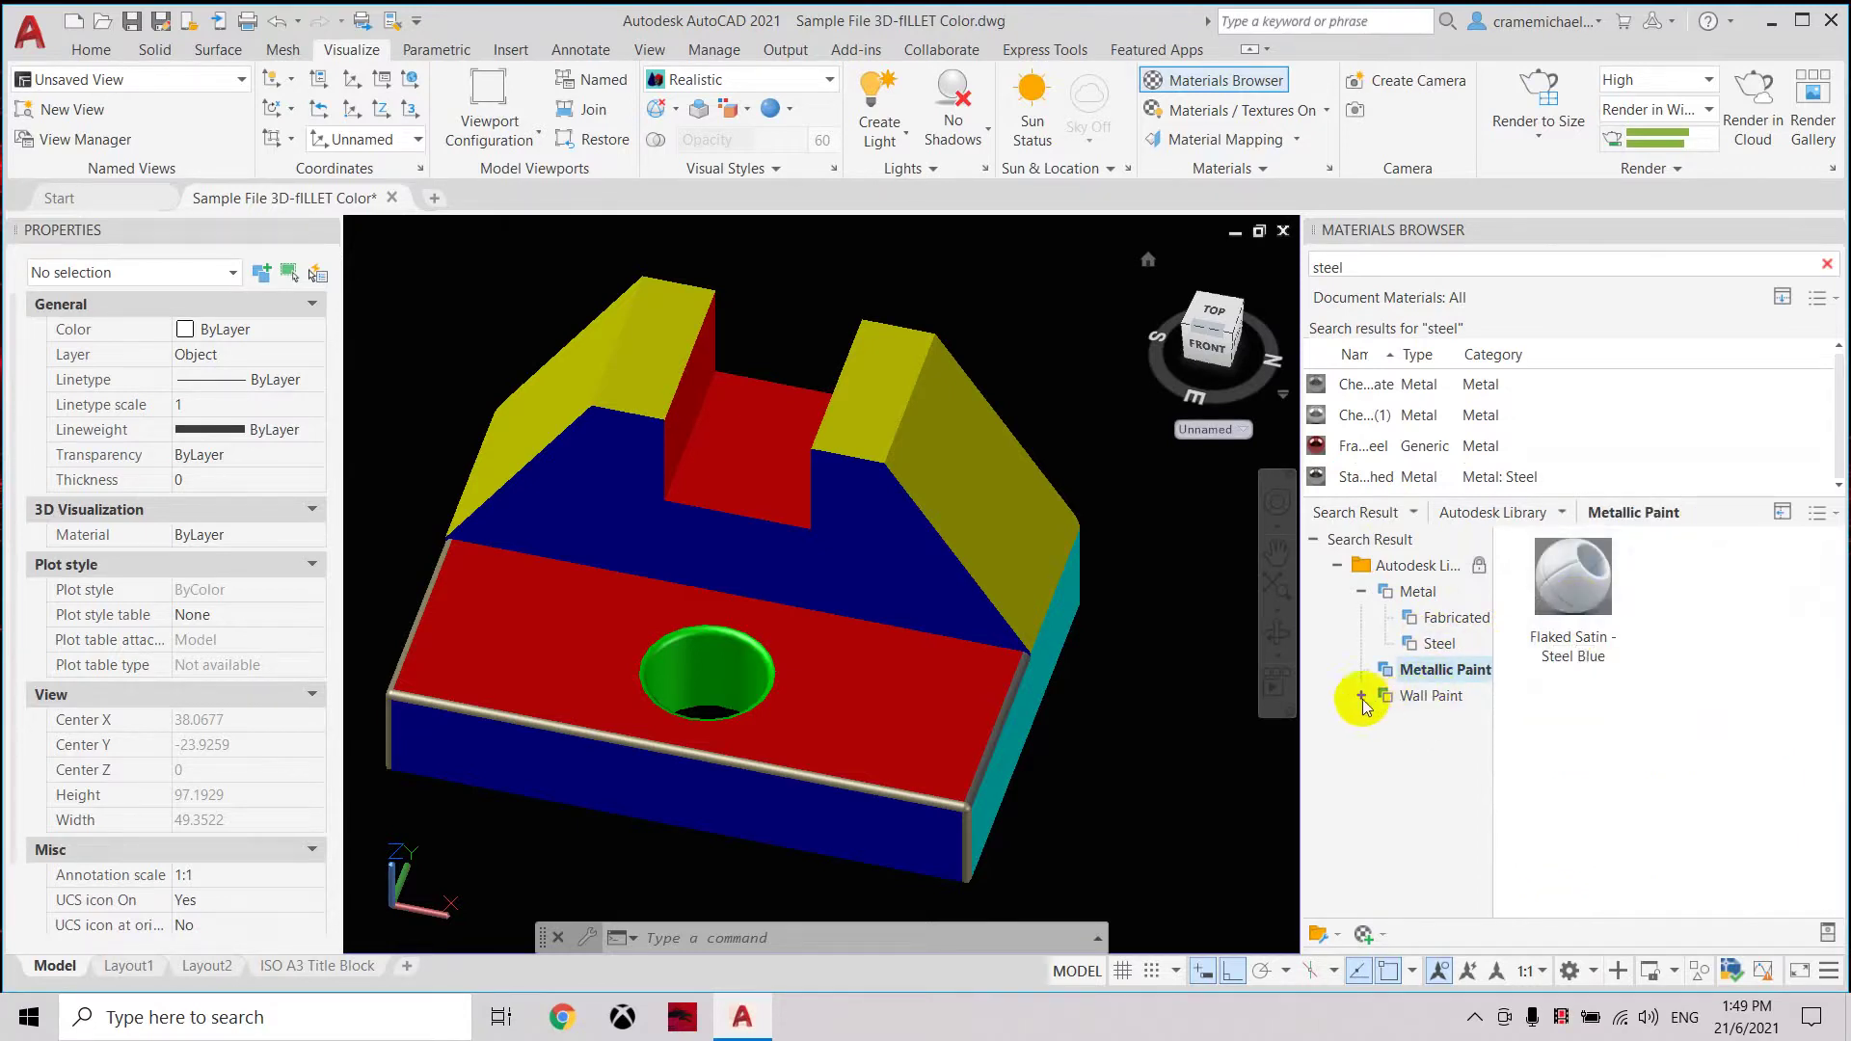
left_click(1436, 723)
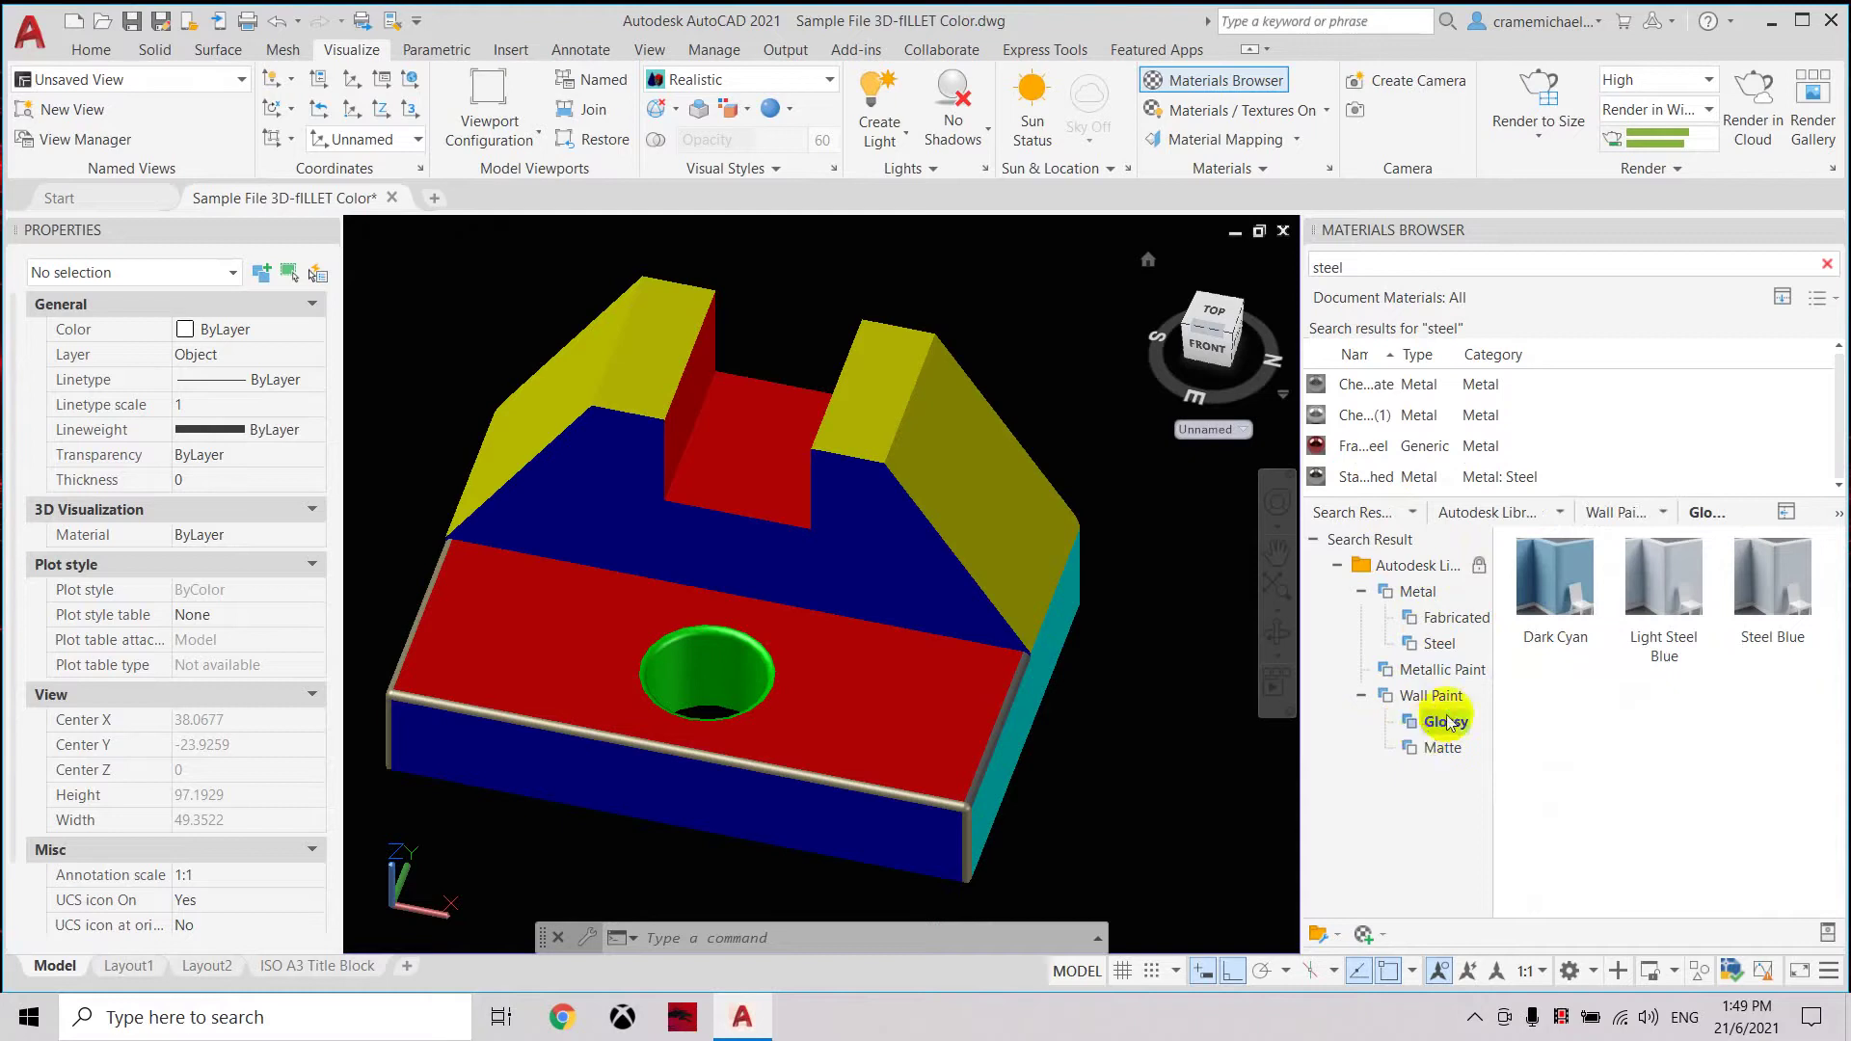
left_click(1410, 751)
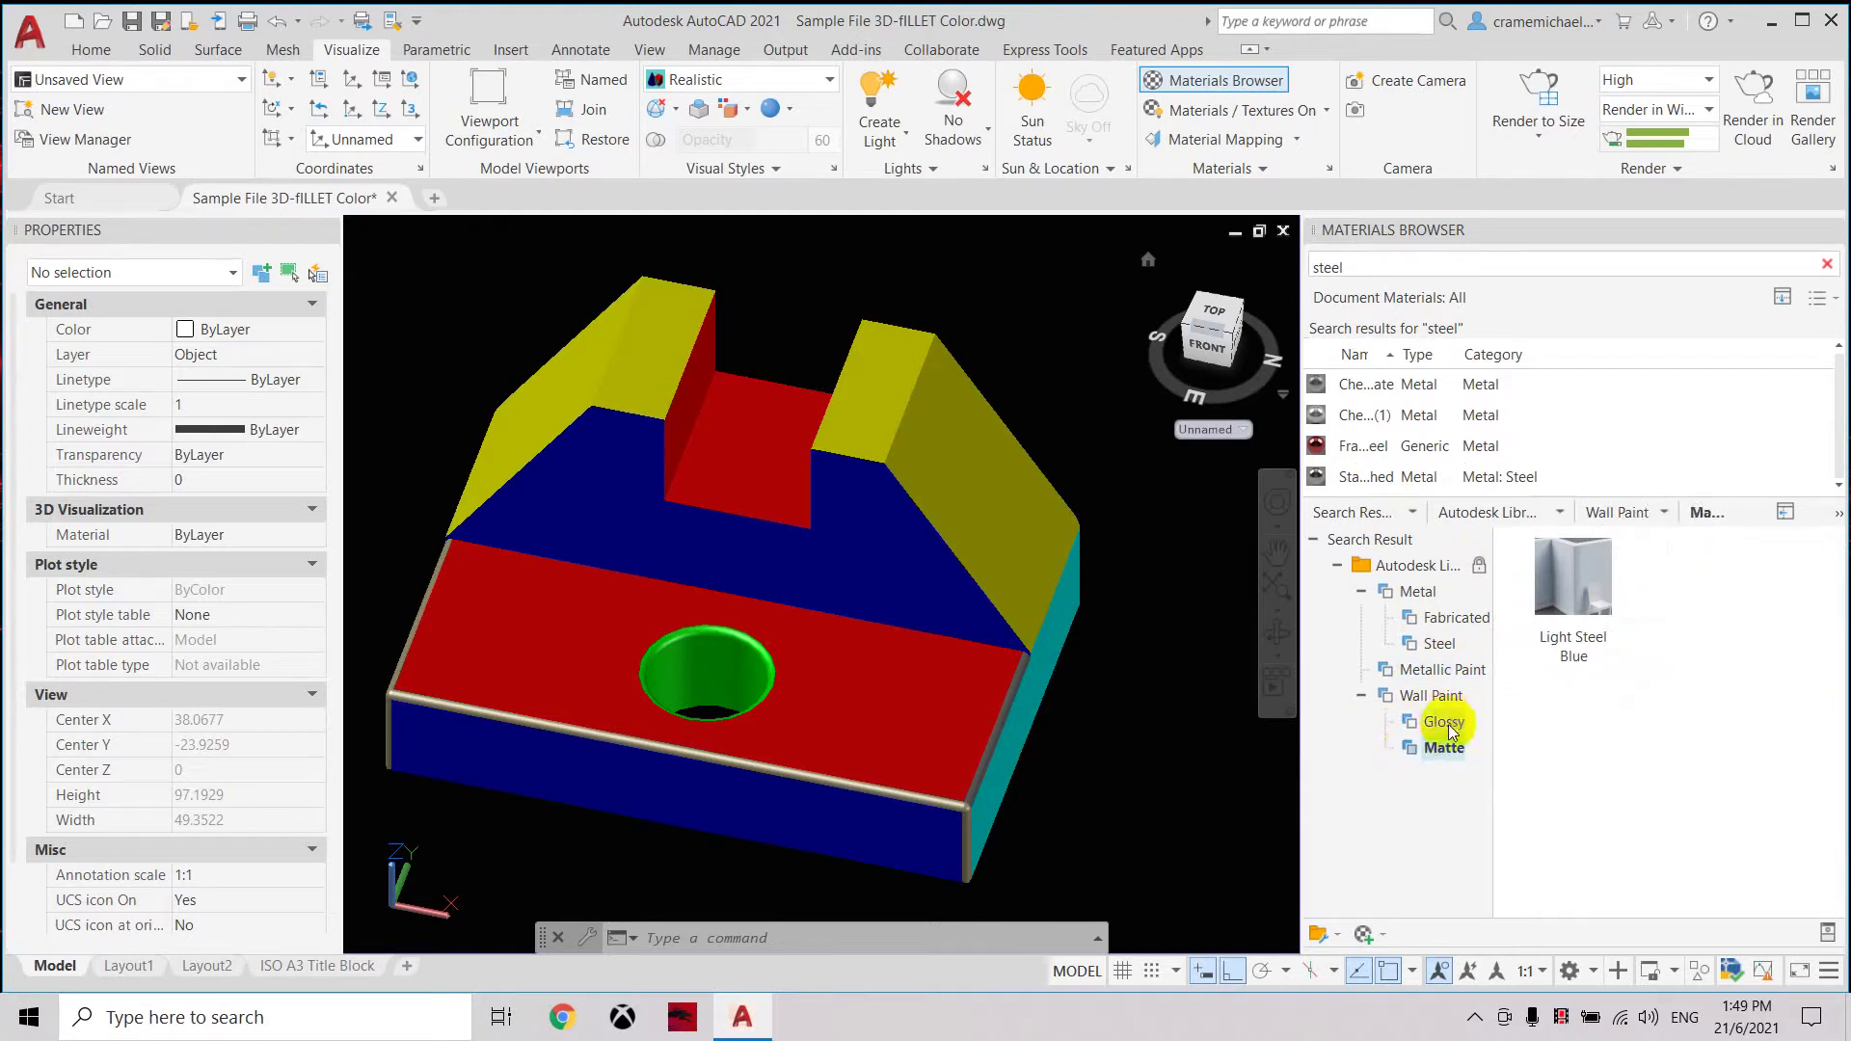
left_click(1441, 725)
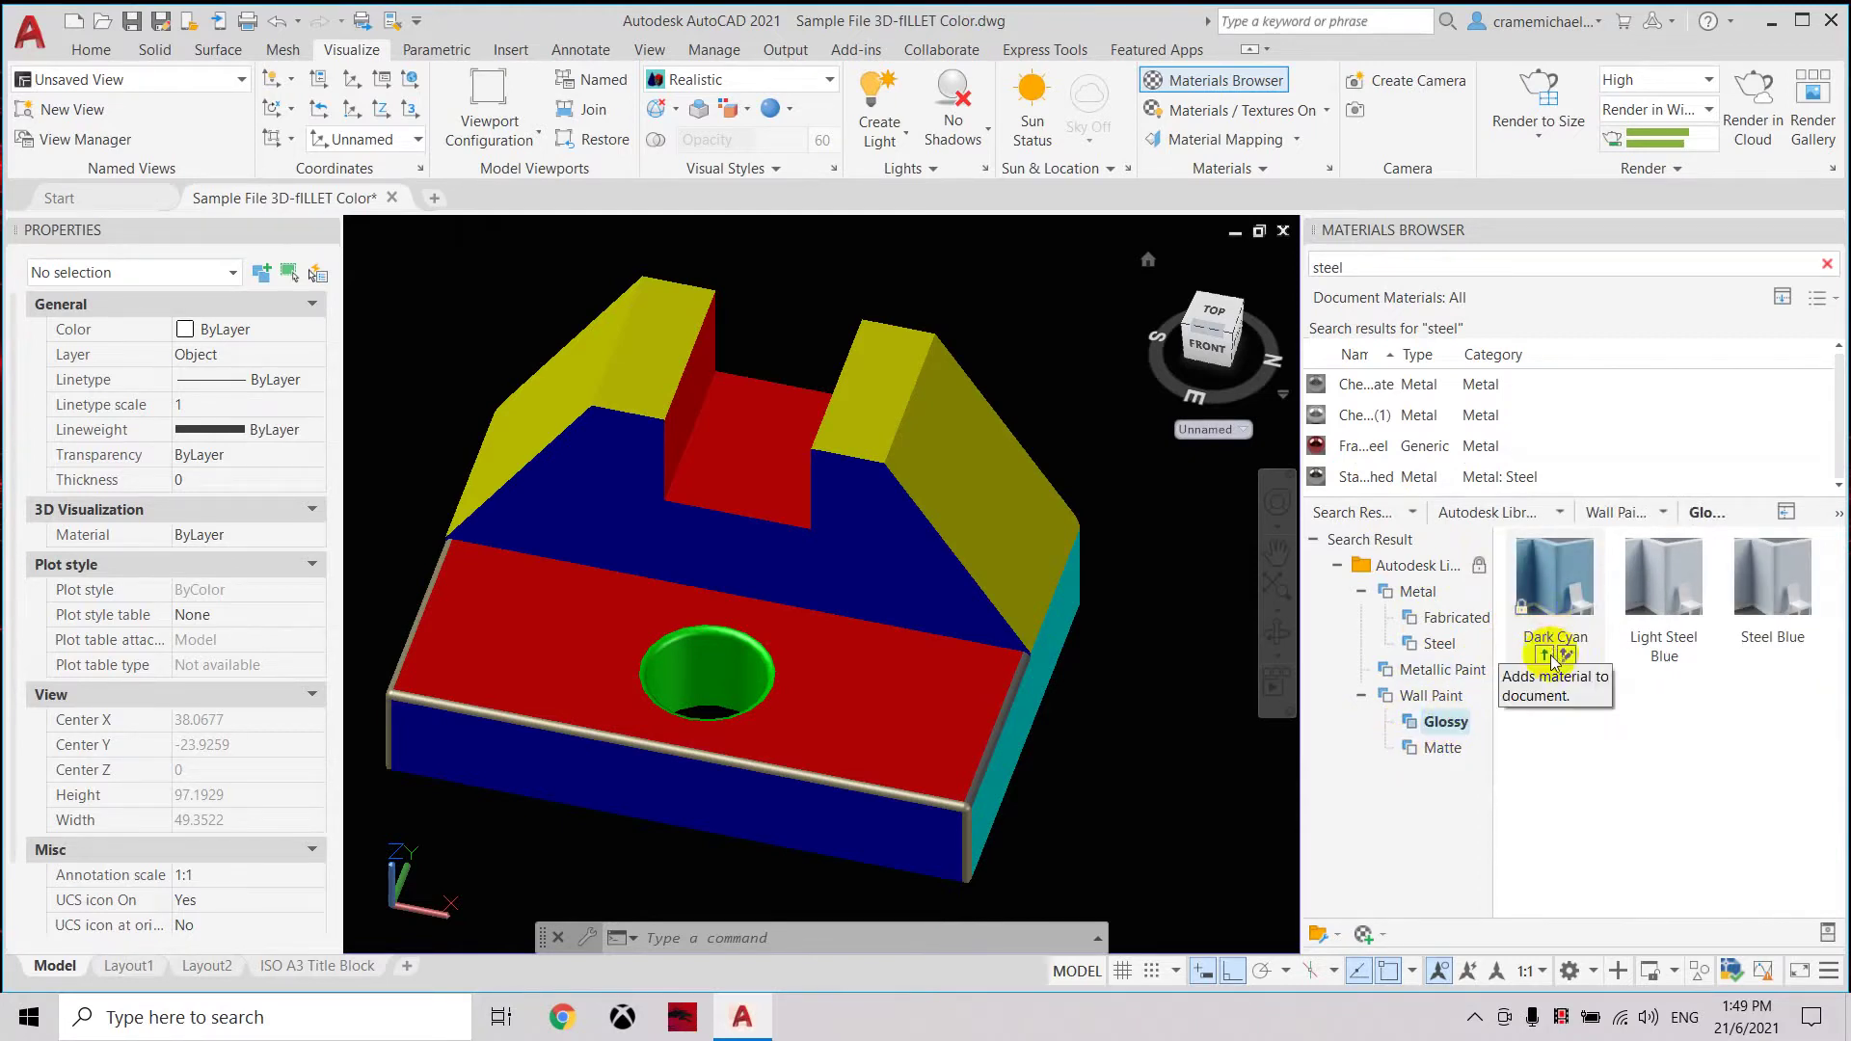
left_click(1545, 659)
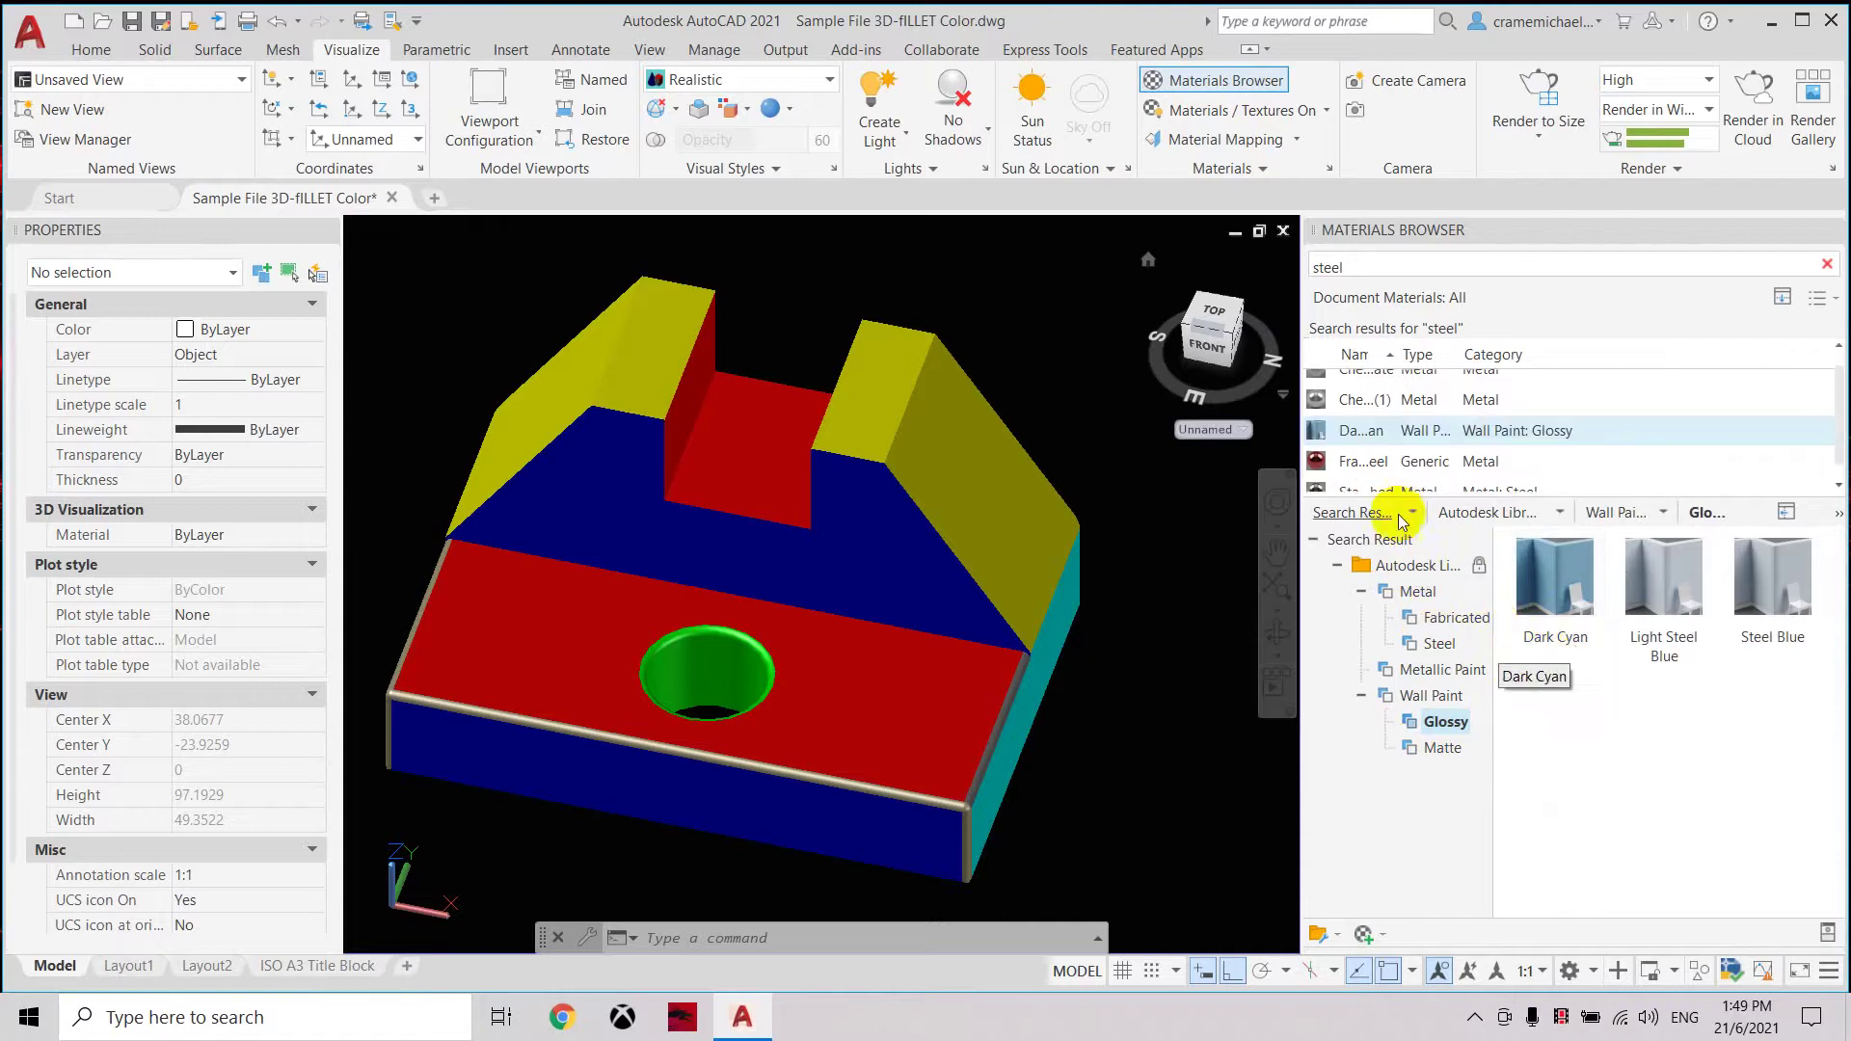
scroll(1405, 439, "up", 1)
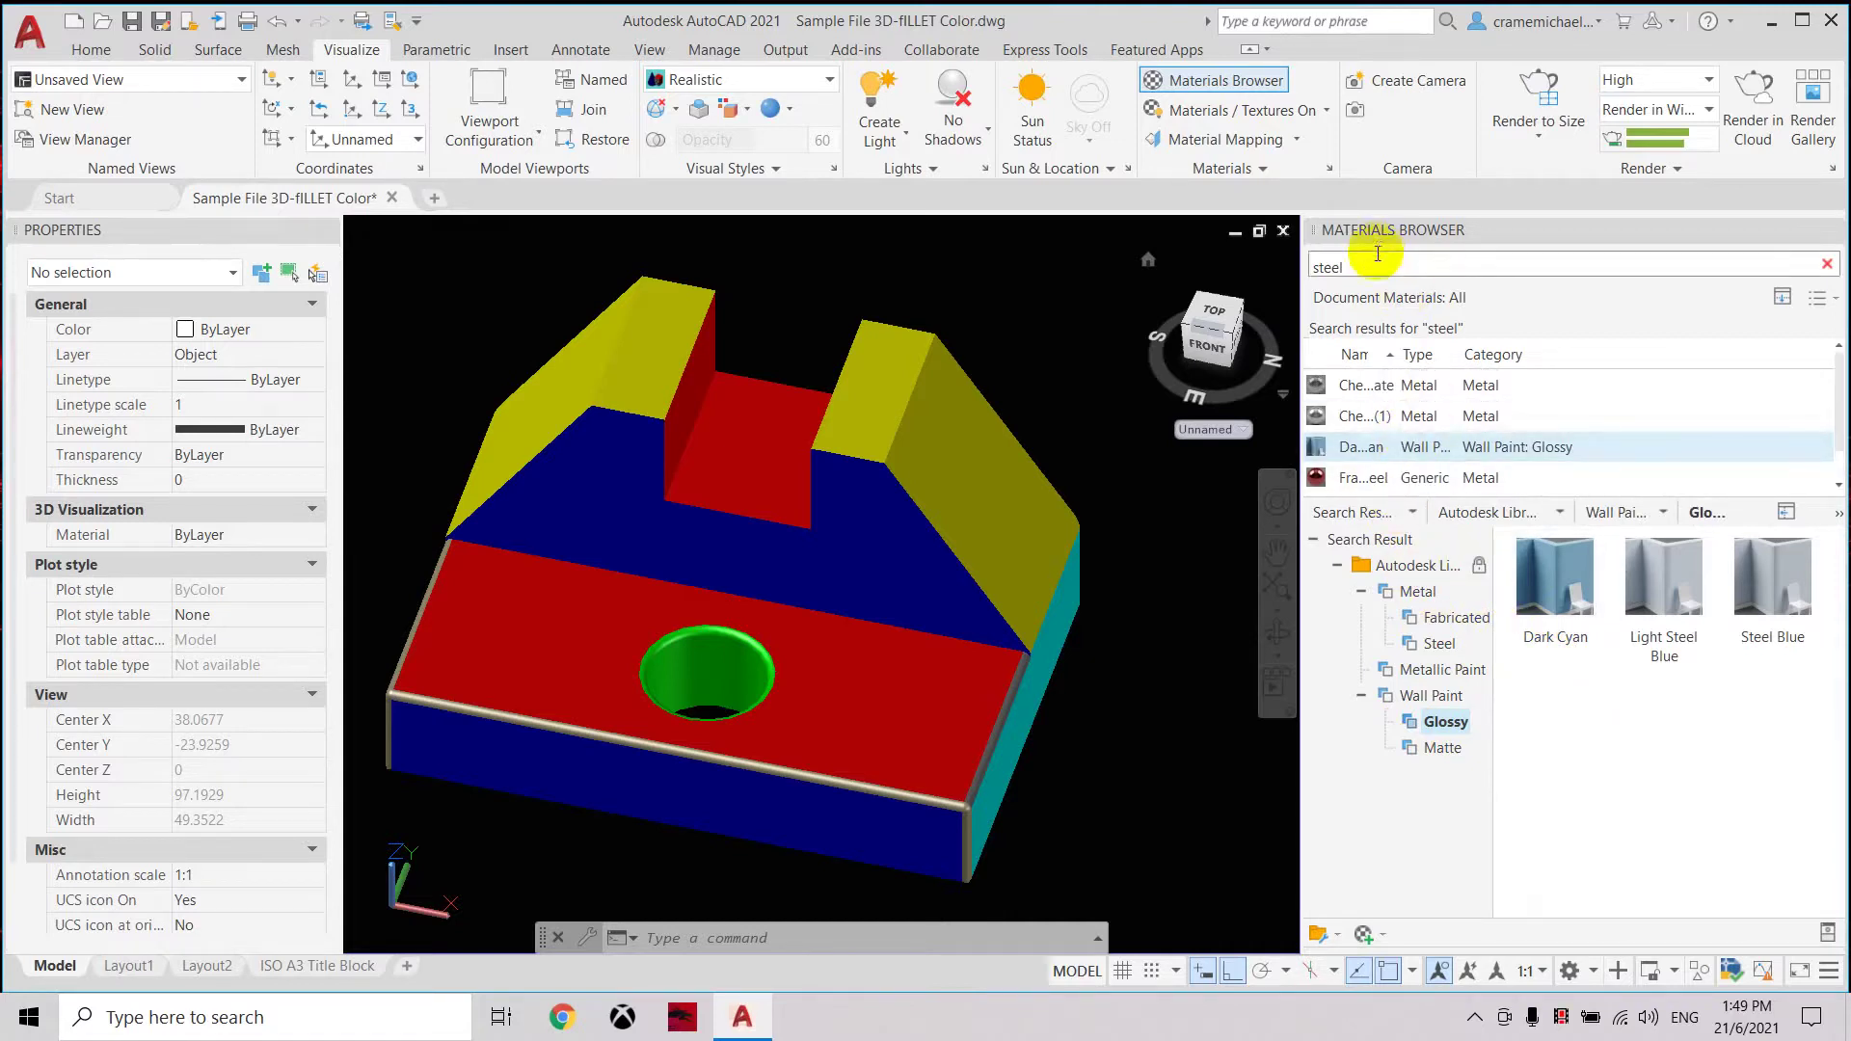
Search for "copper" and add the metals Copper - Polished, Copper, Copper - Patina and the heavy satin-brushed copper to the document.
left_click_drag(1376, 263, 1442, 280)
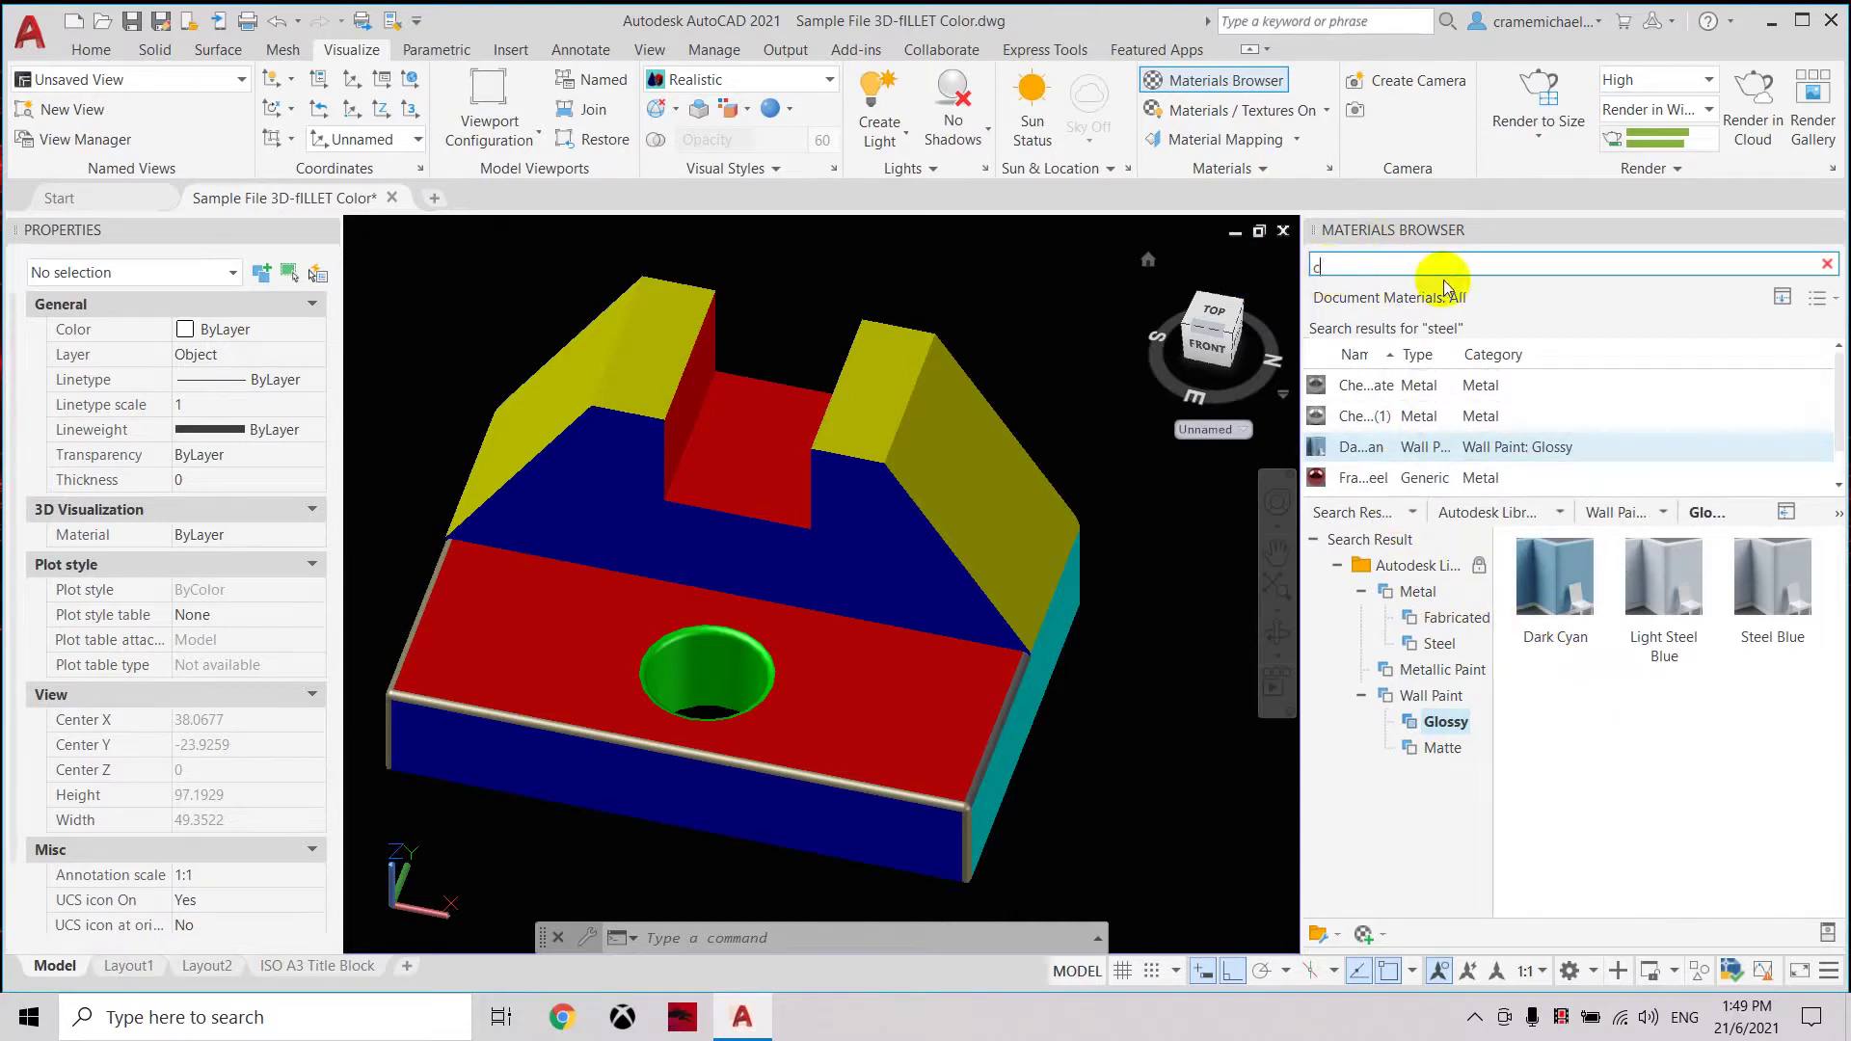
key("Return")
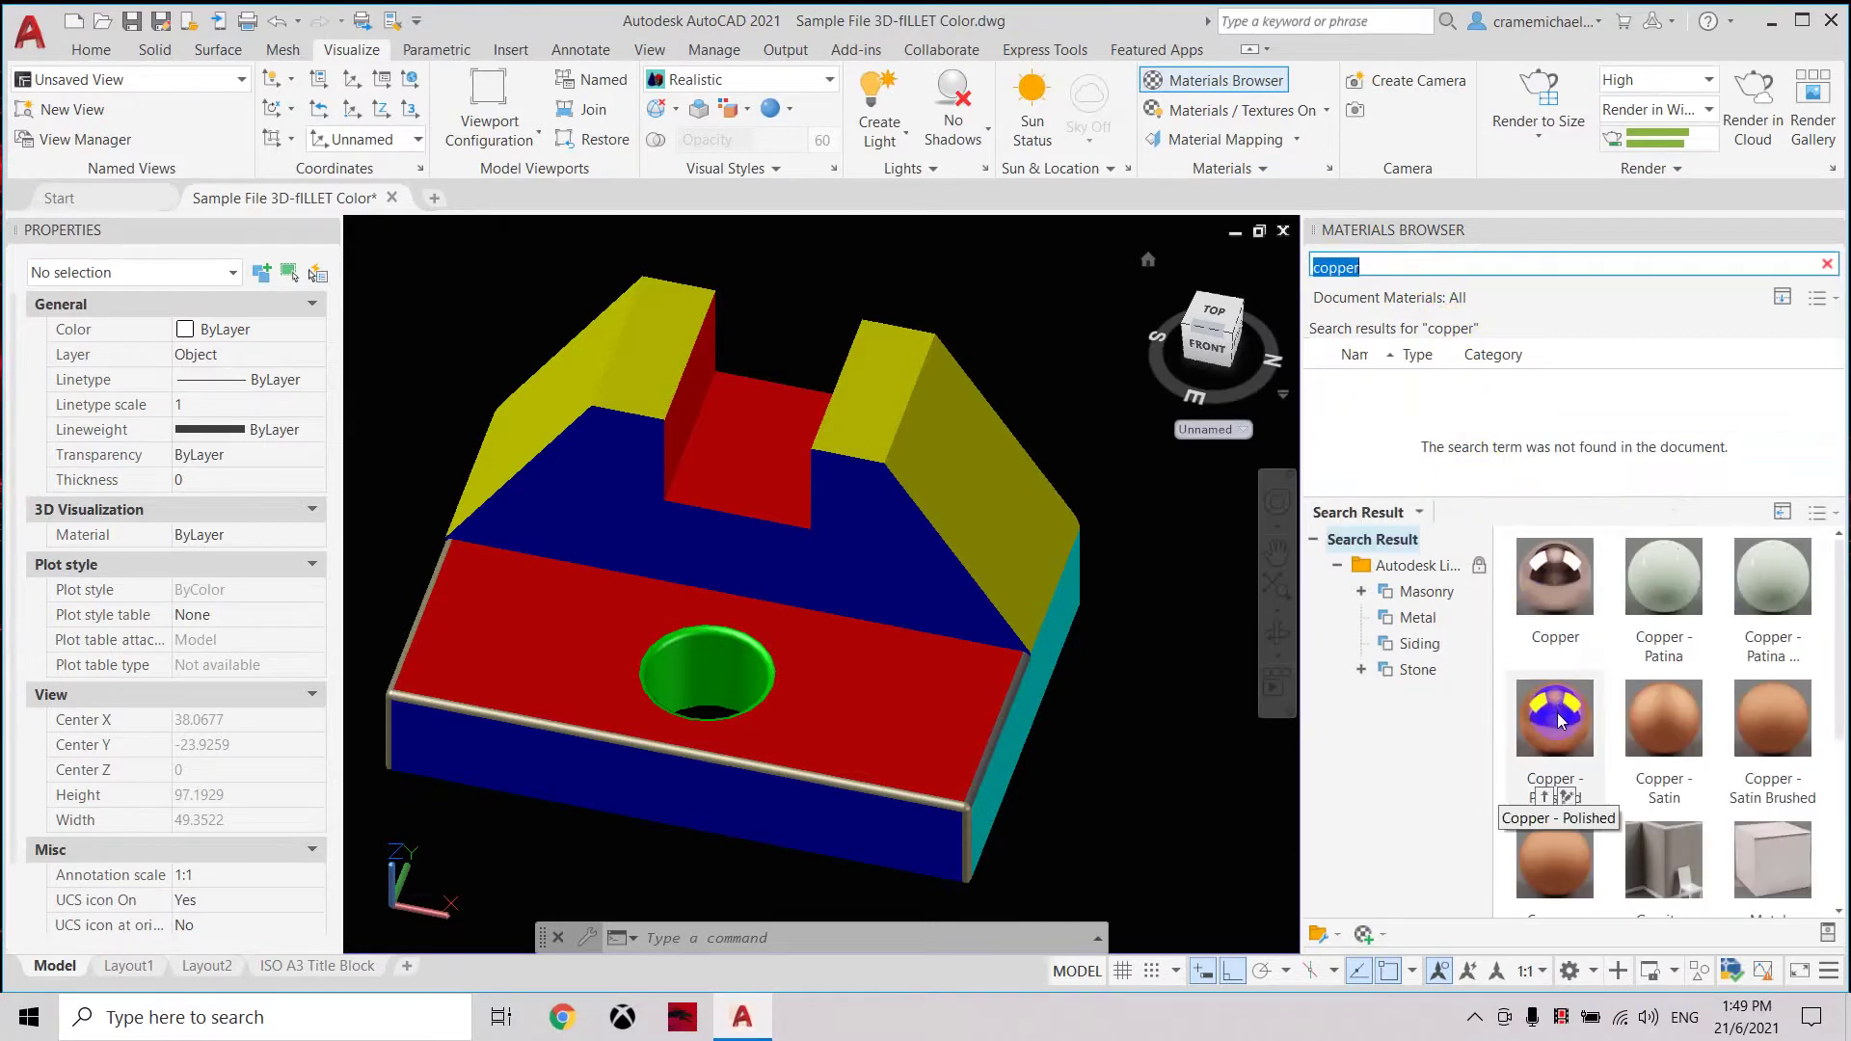
left_click(1395, 622)
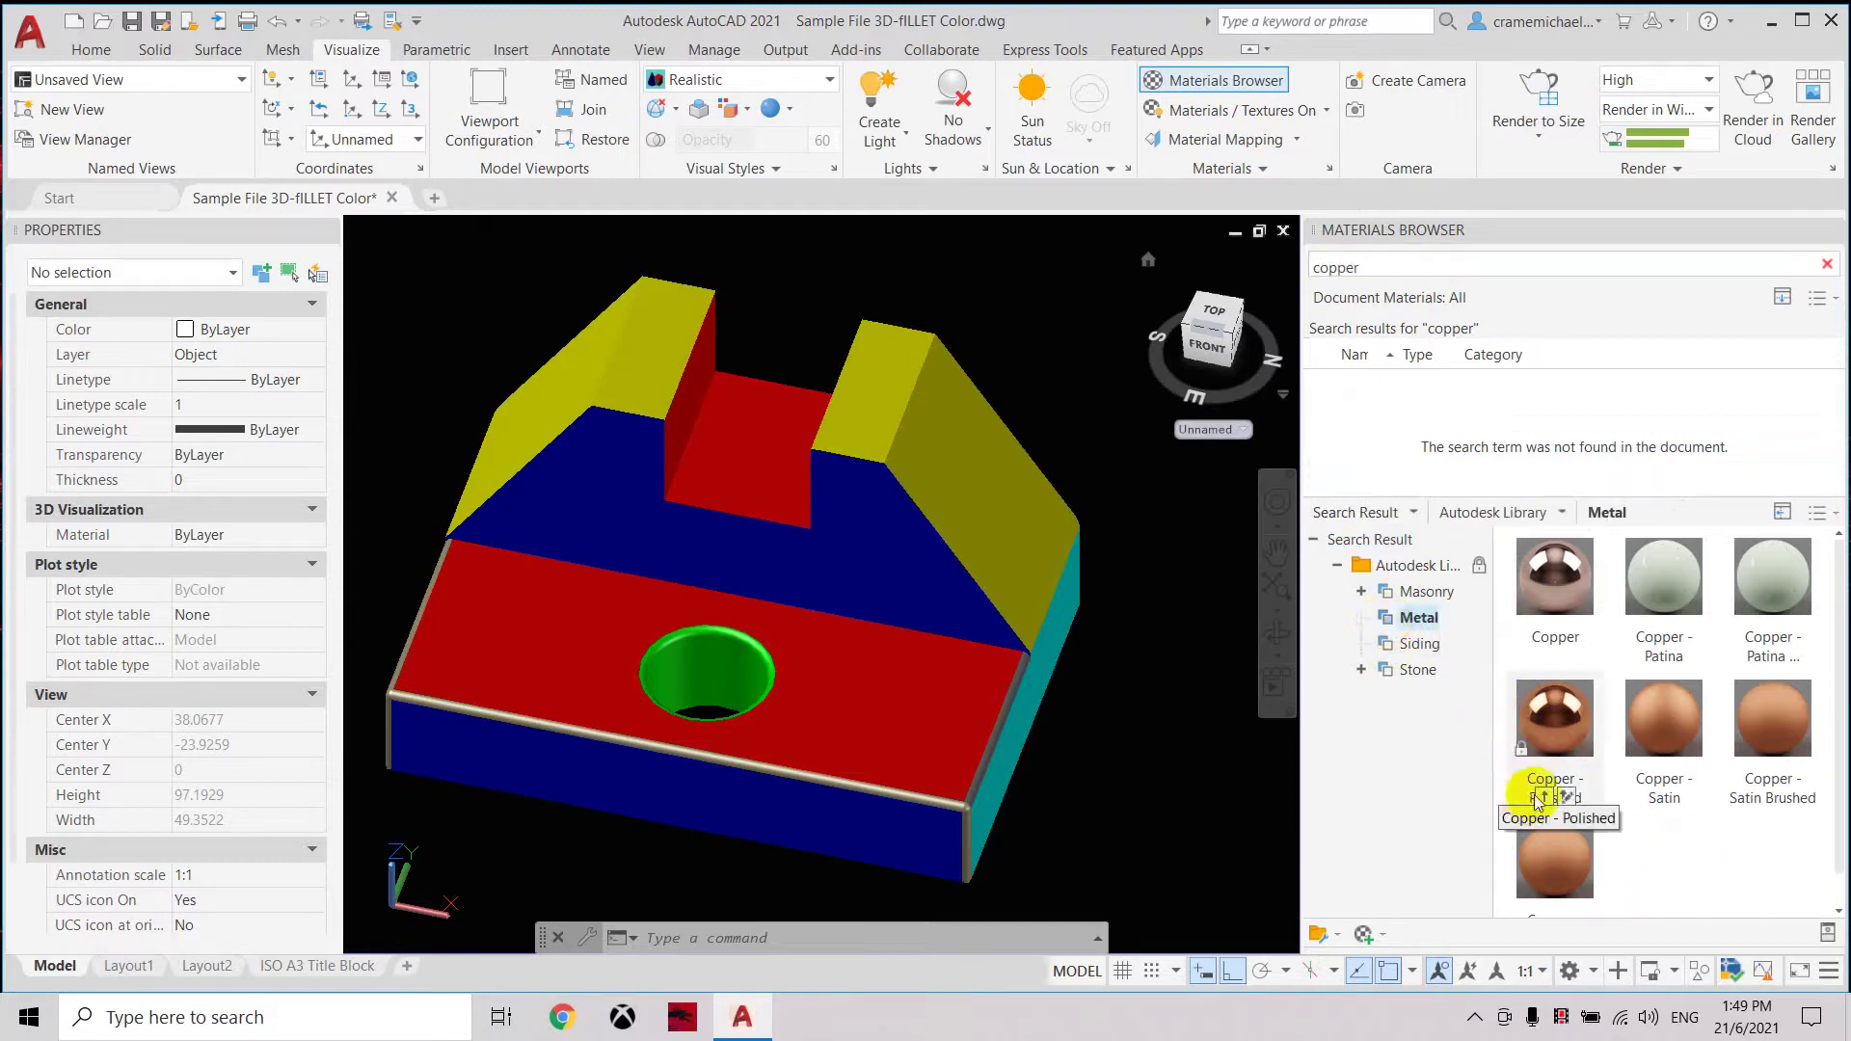
left_click(1543, 797)
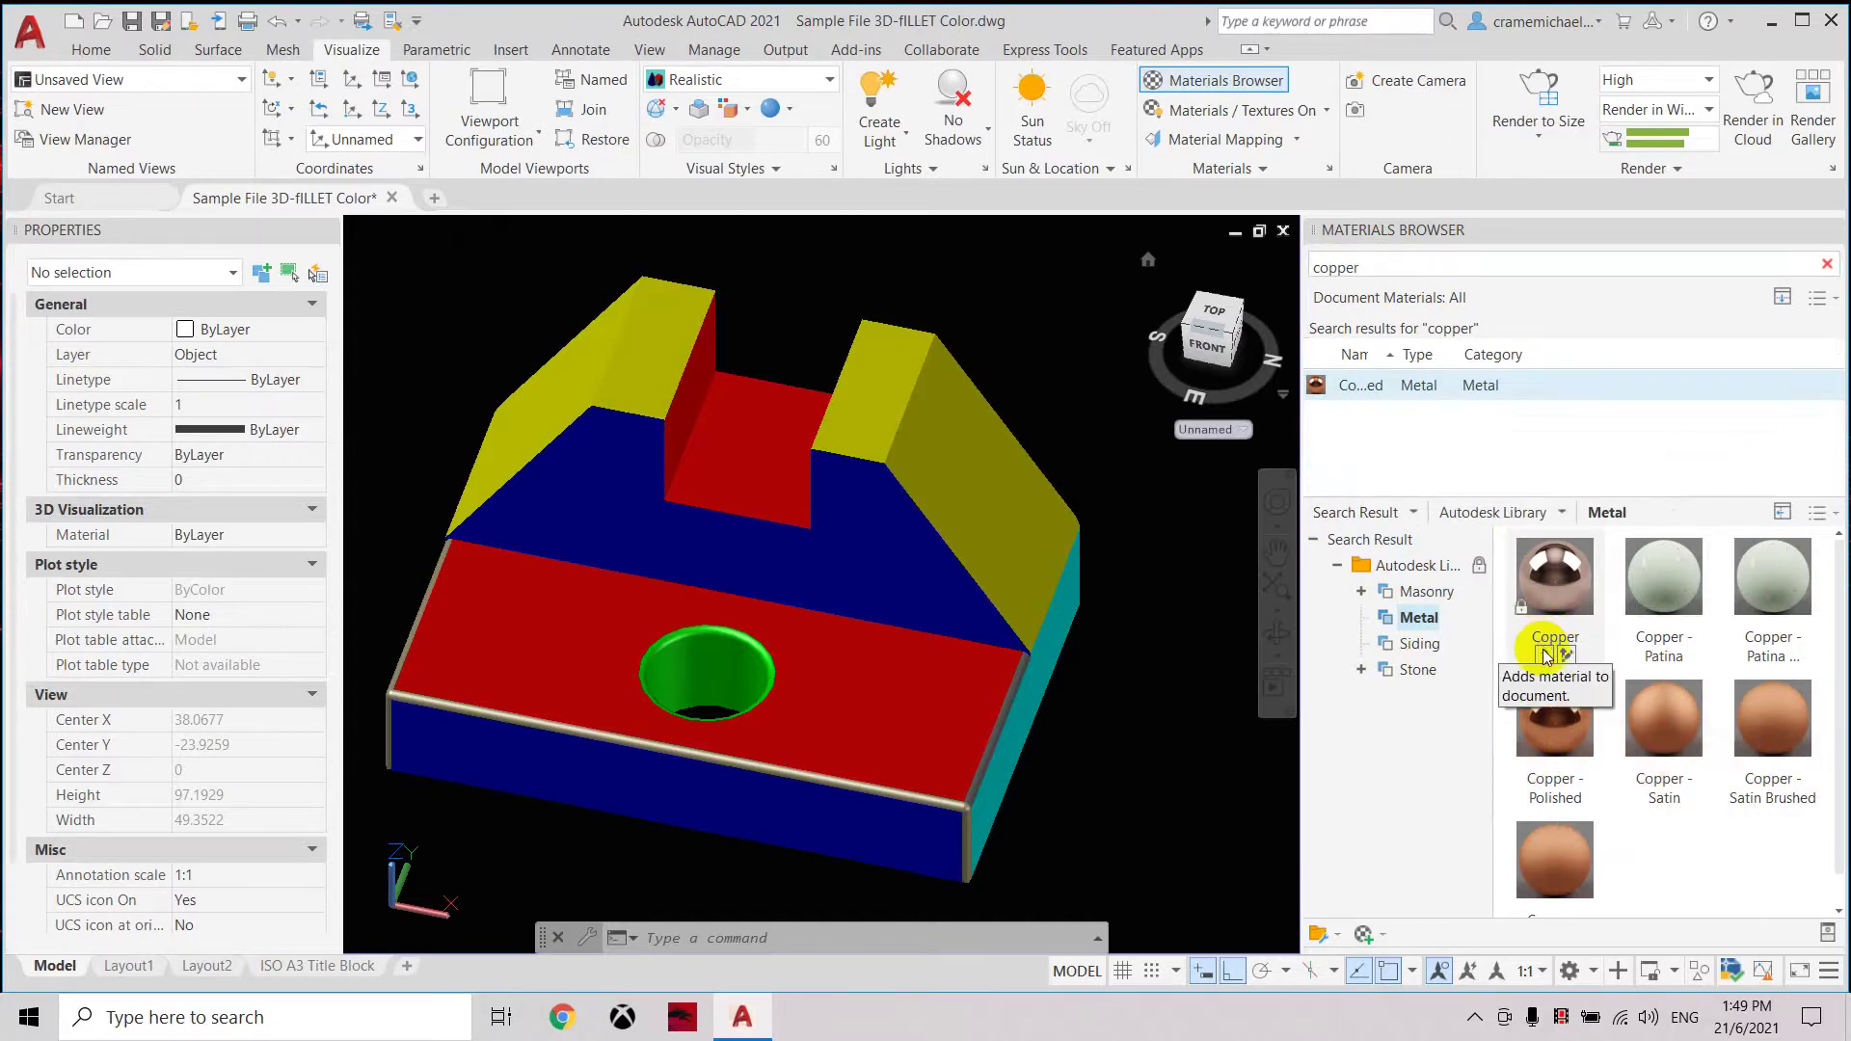
left_click(1542, 653)
left_click(1651, 656)
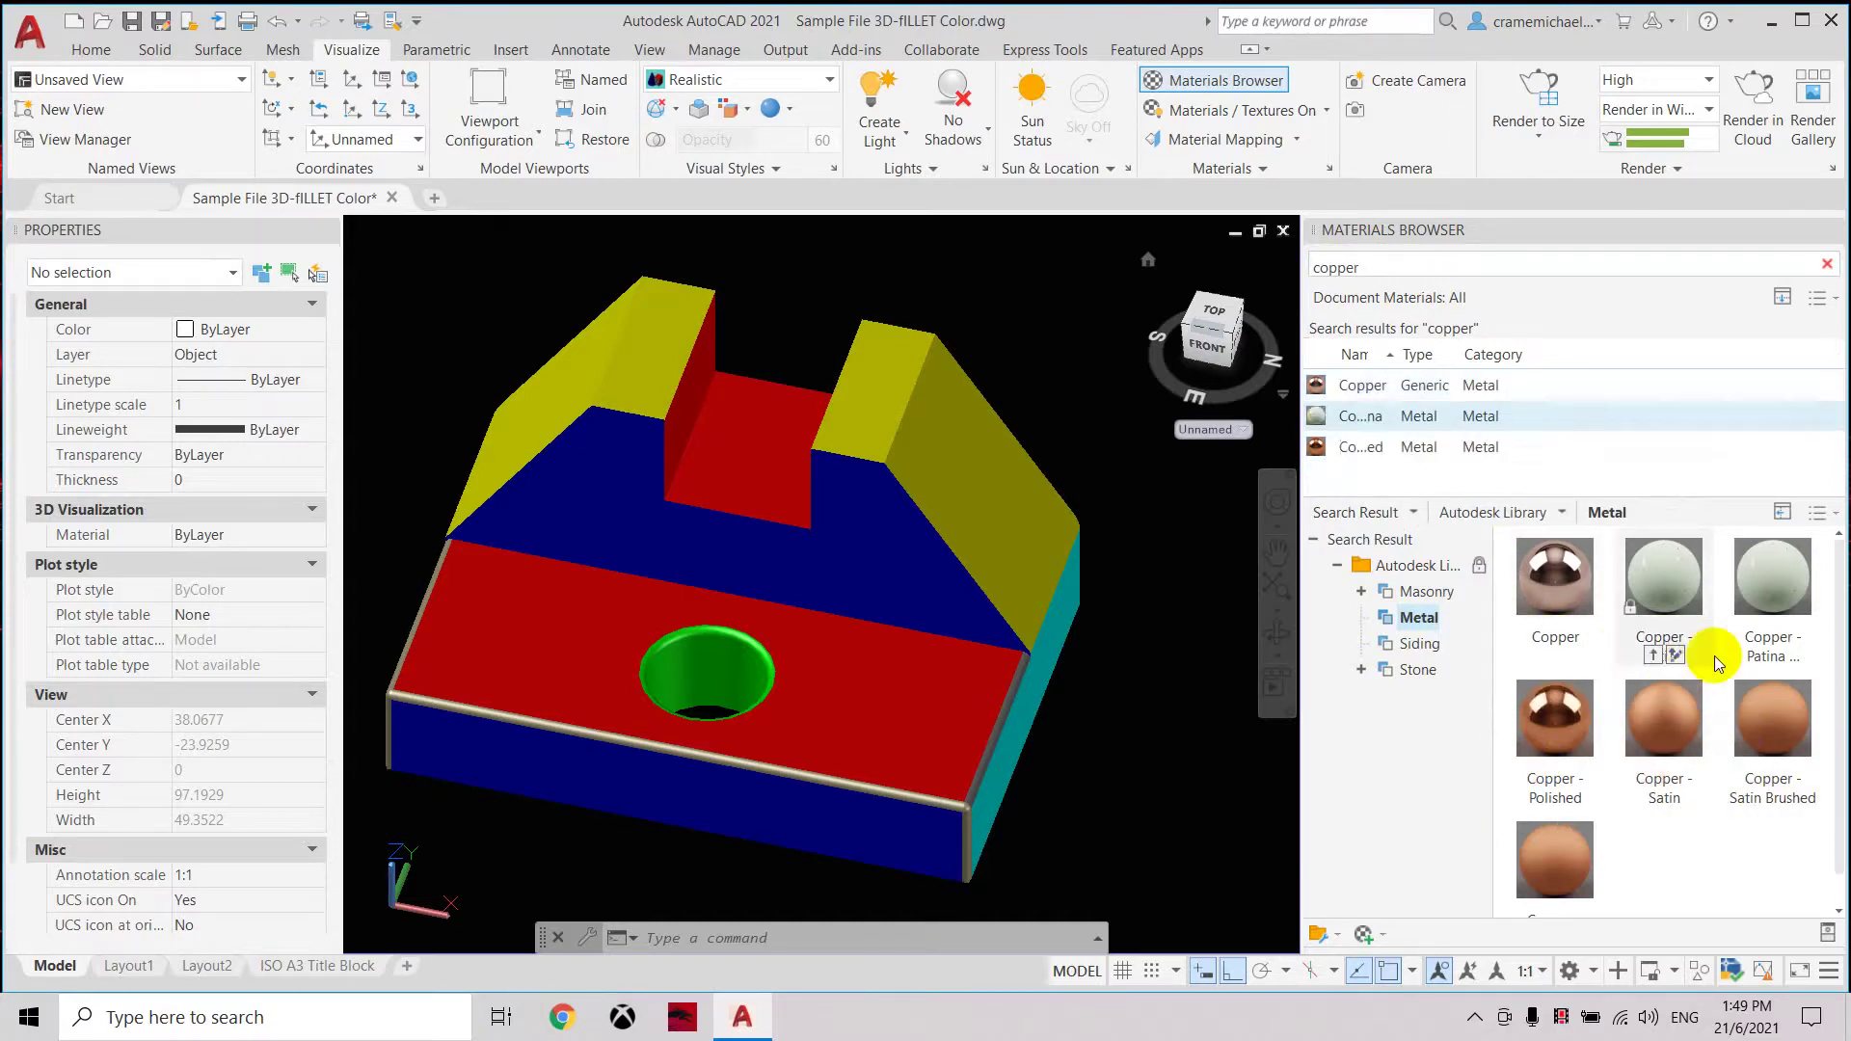
scroll(1552, 839, "down", 1)
left_click(1543, 901)
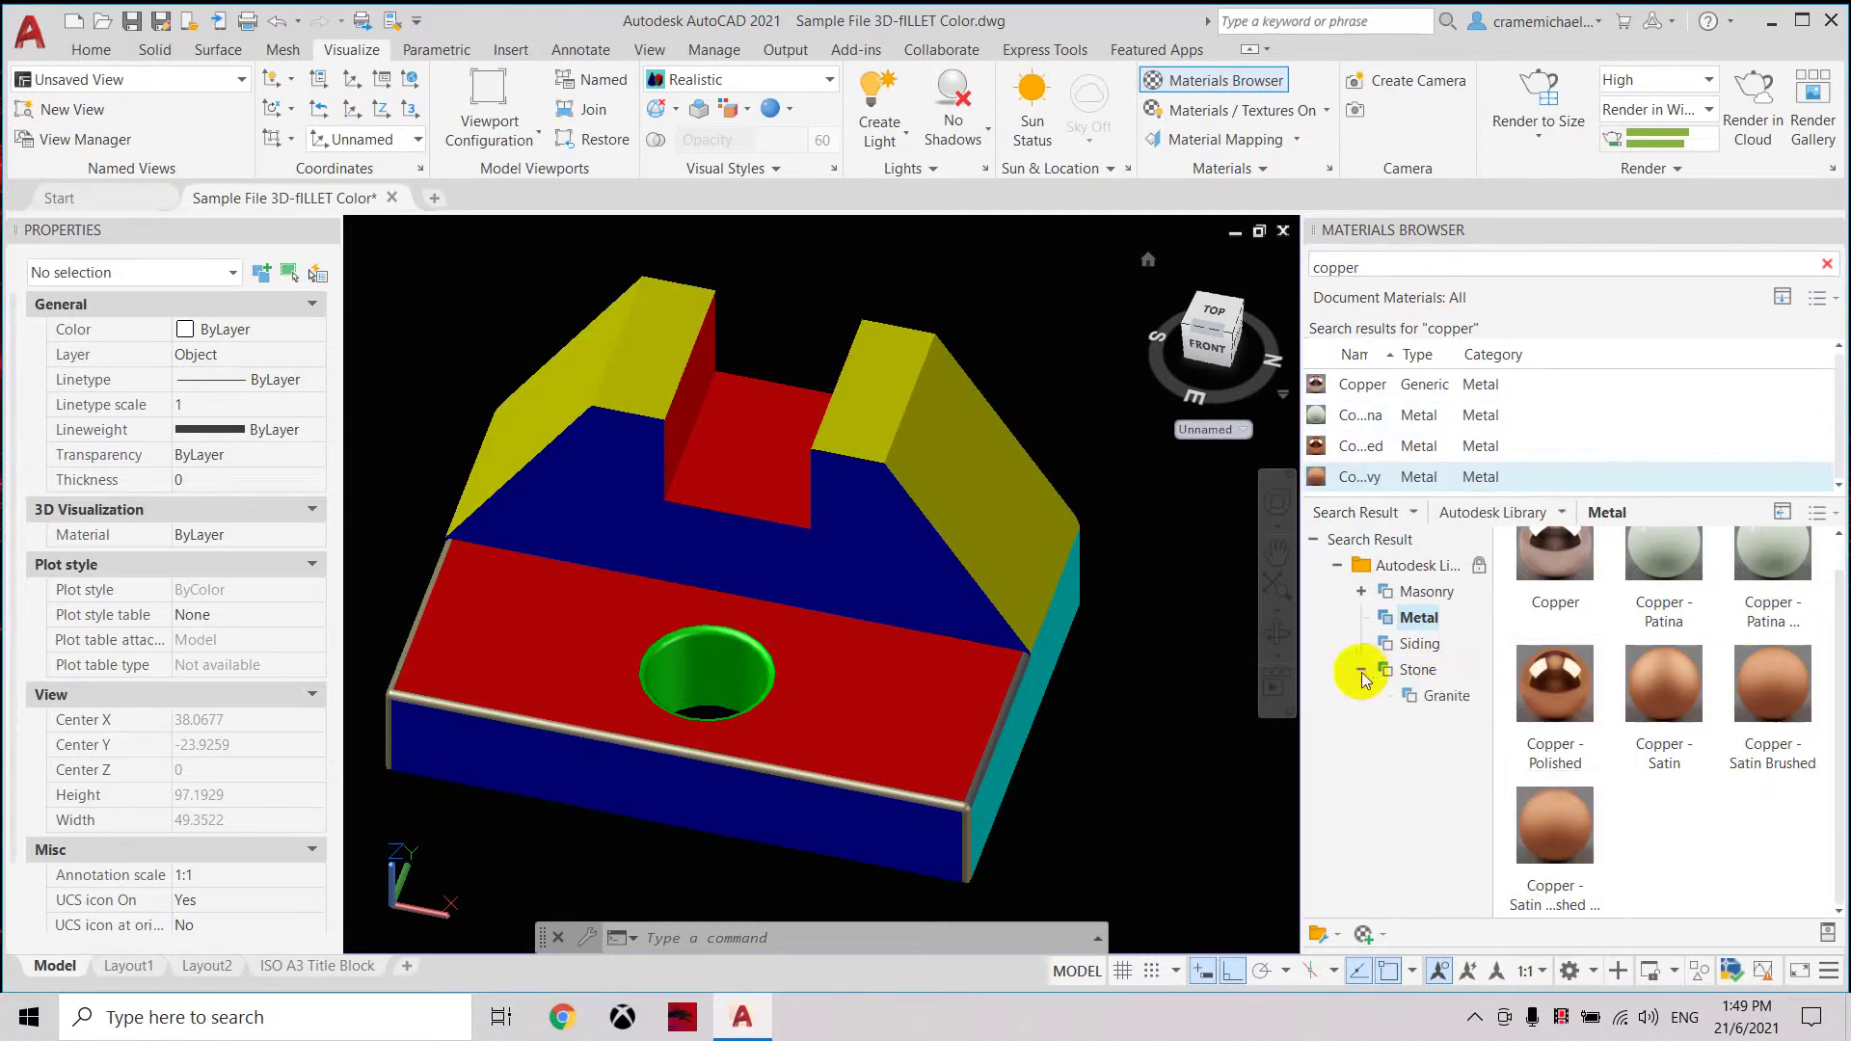
Add Metal - Standing Seam Copper Patina and the brown ribbed and standing-seam siding materials, and enlarge the document materials list.
left_click(1442, 697)
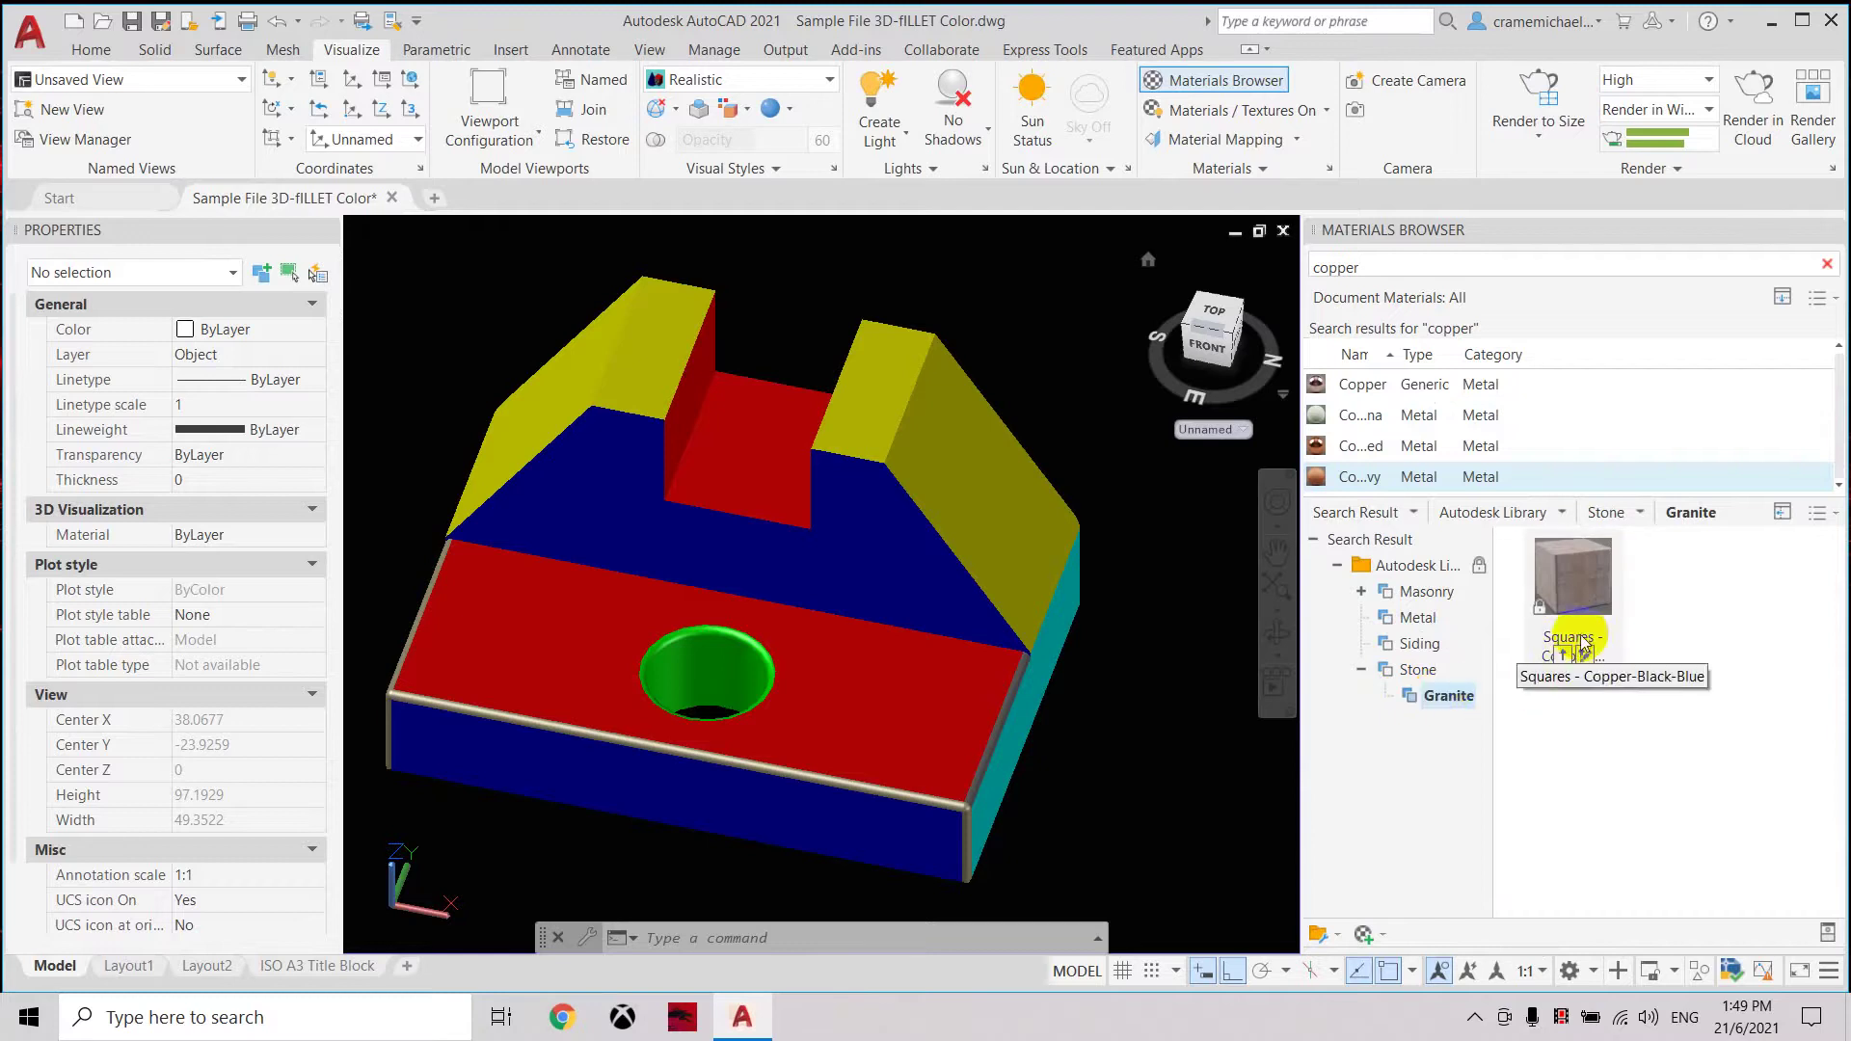
left_click(1420, 644)
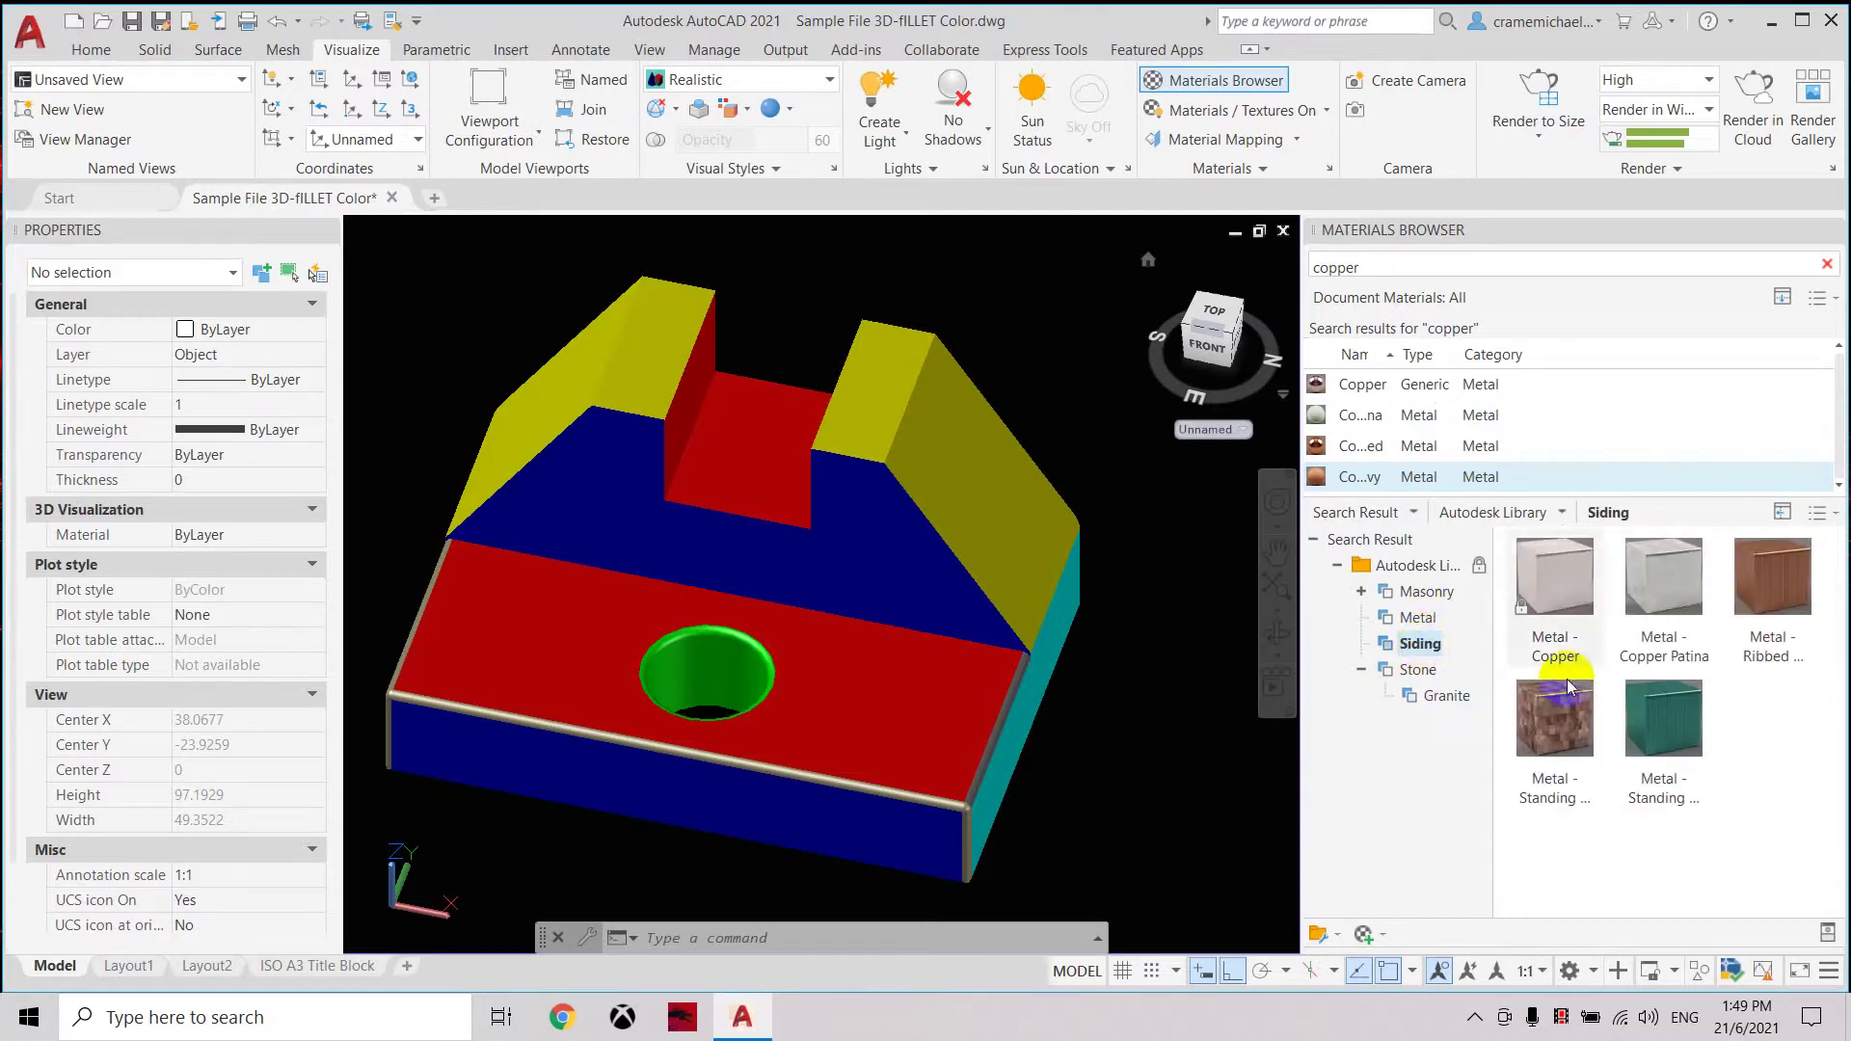
left_click(1652, 798)
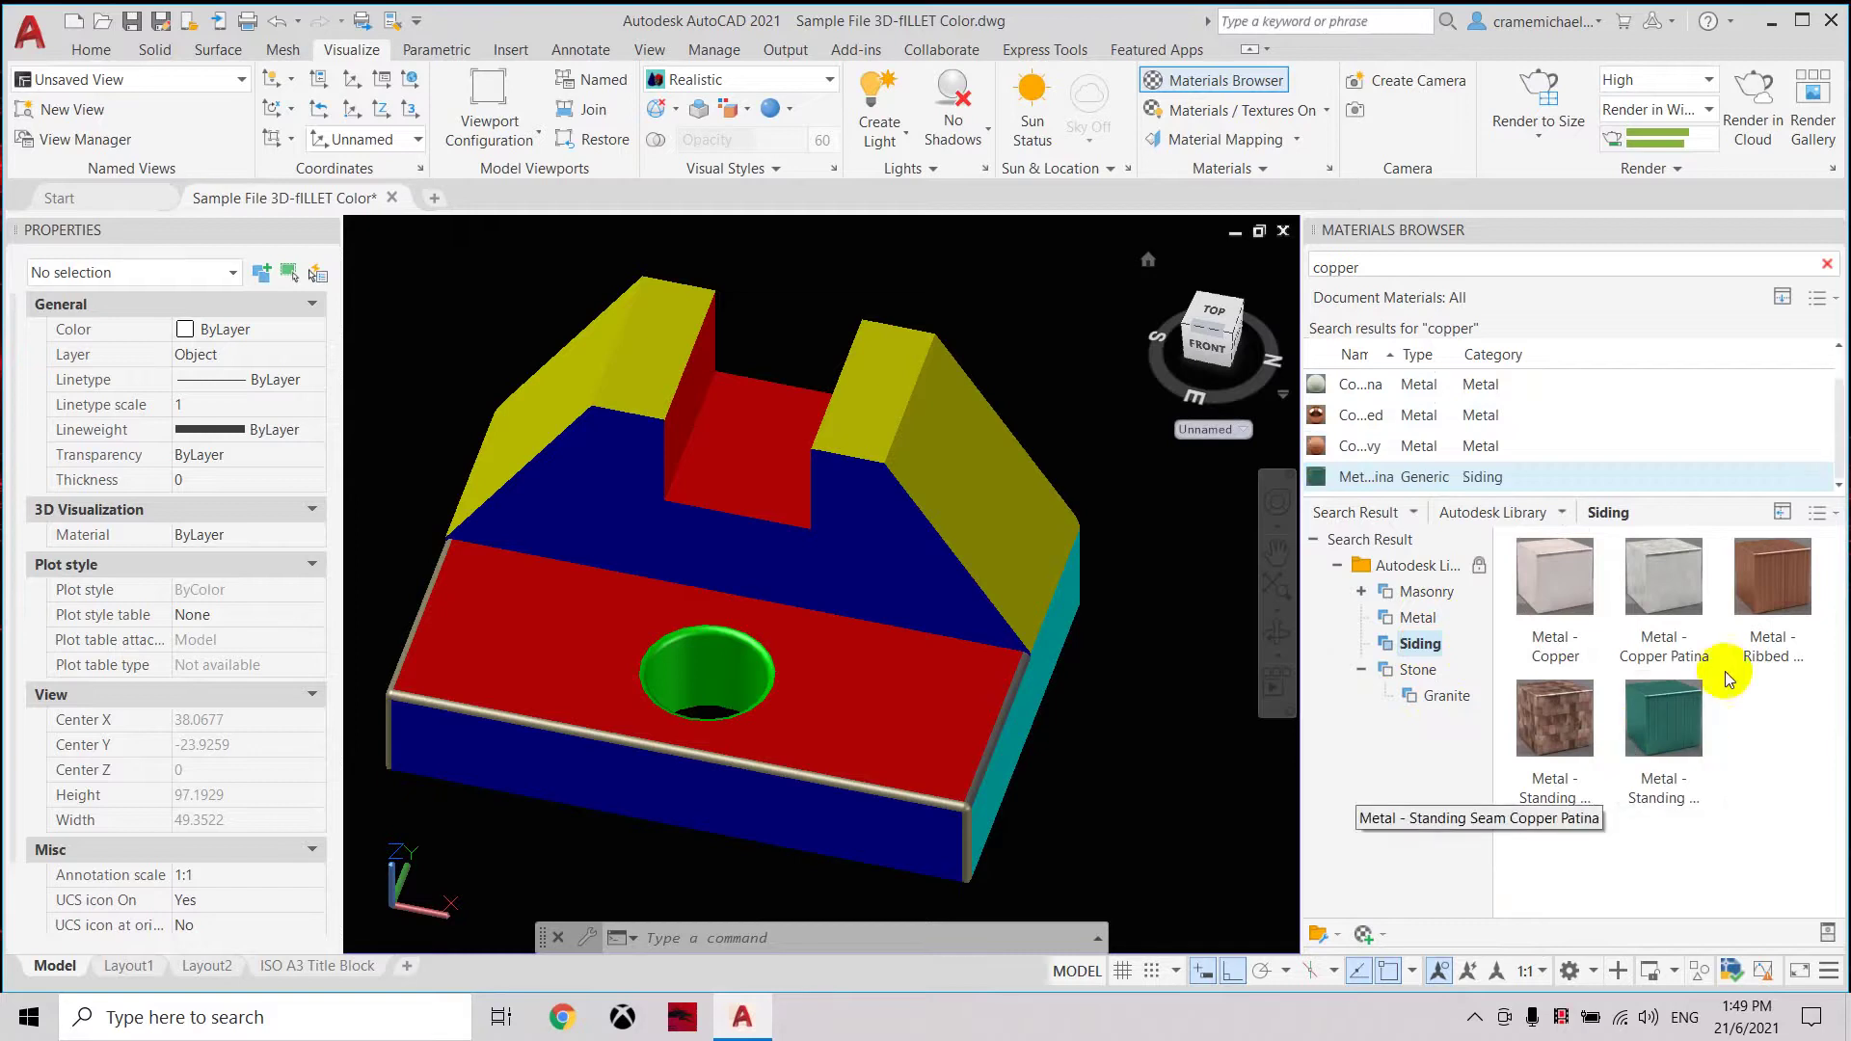
left_click(1769, 660)
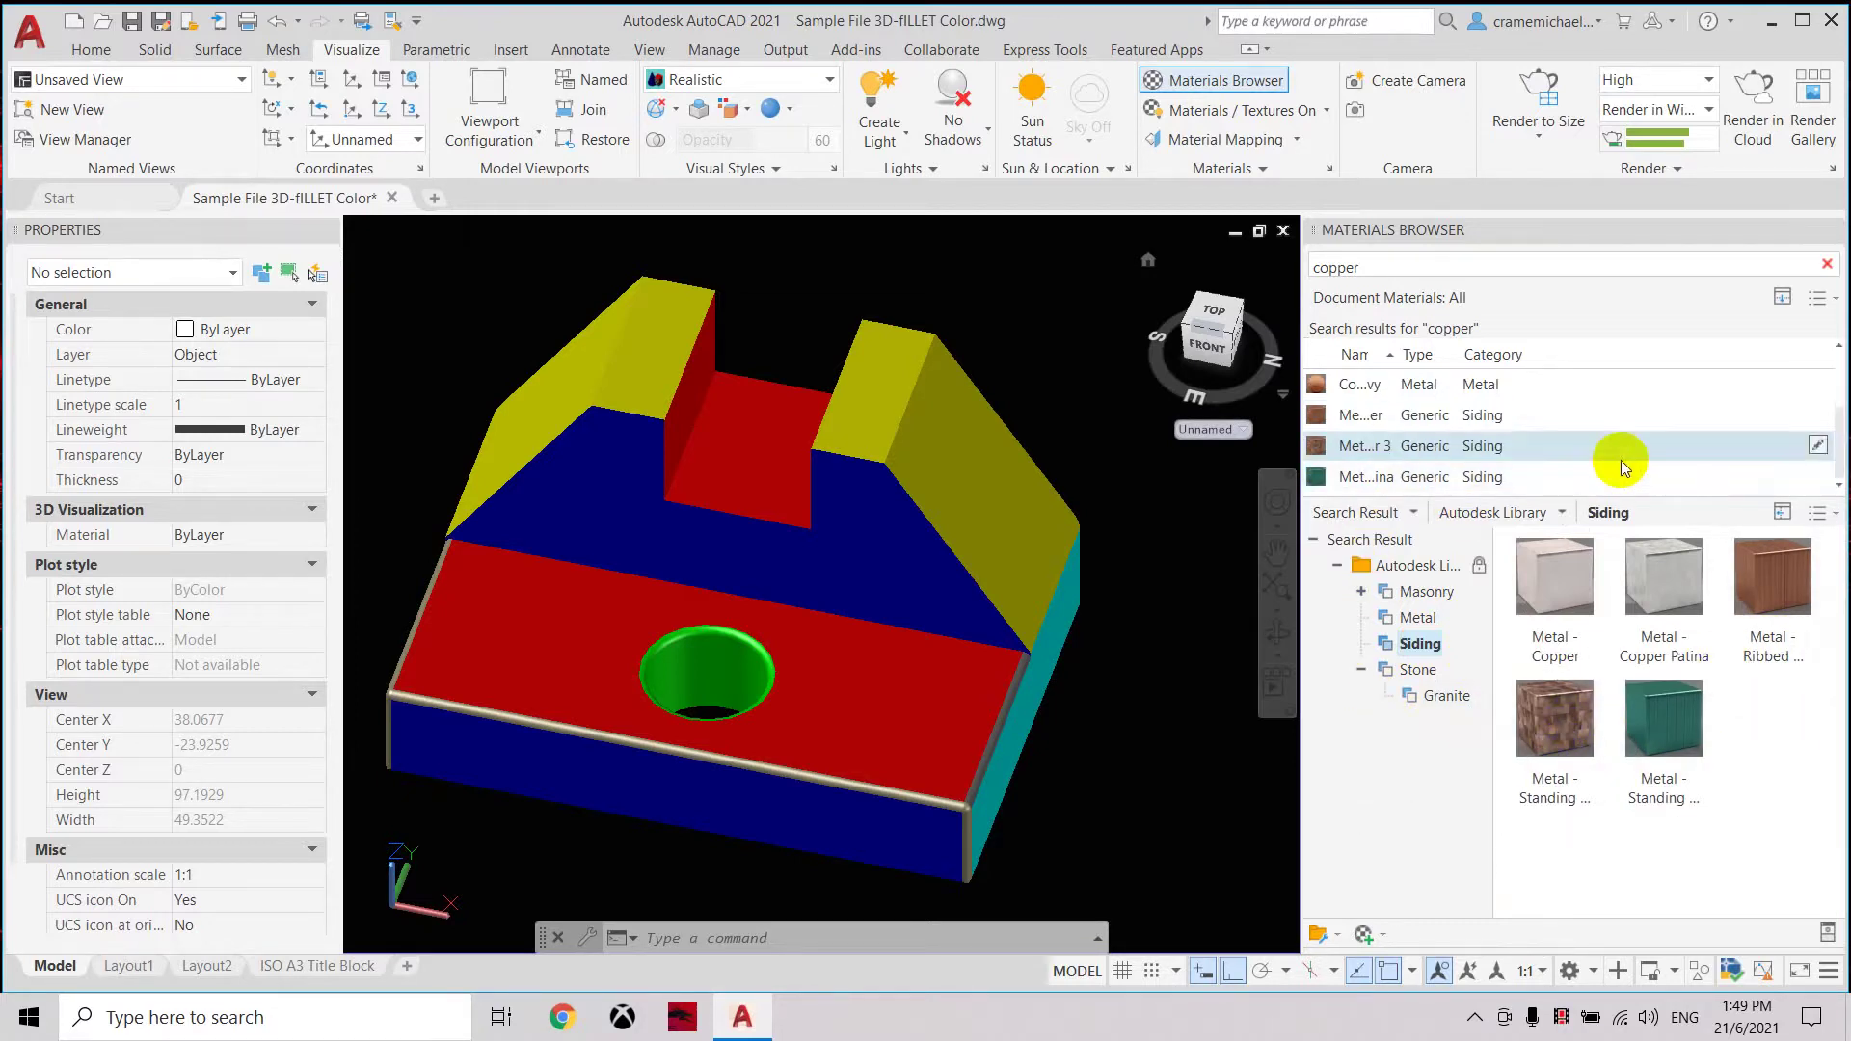
left_click_drag(1605, 496, 1578, 669)
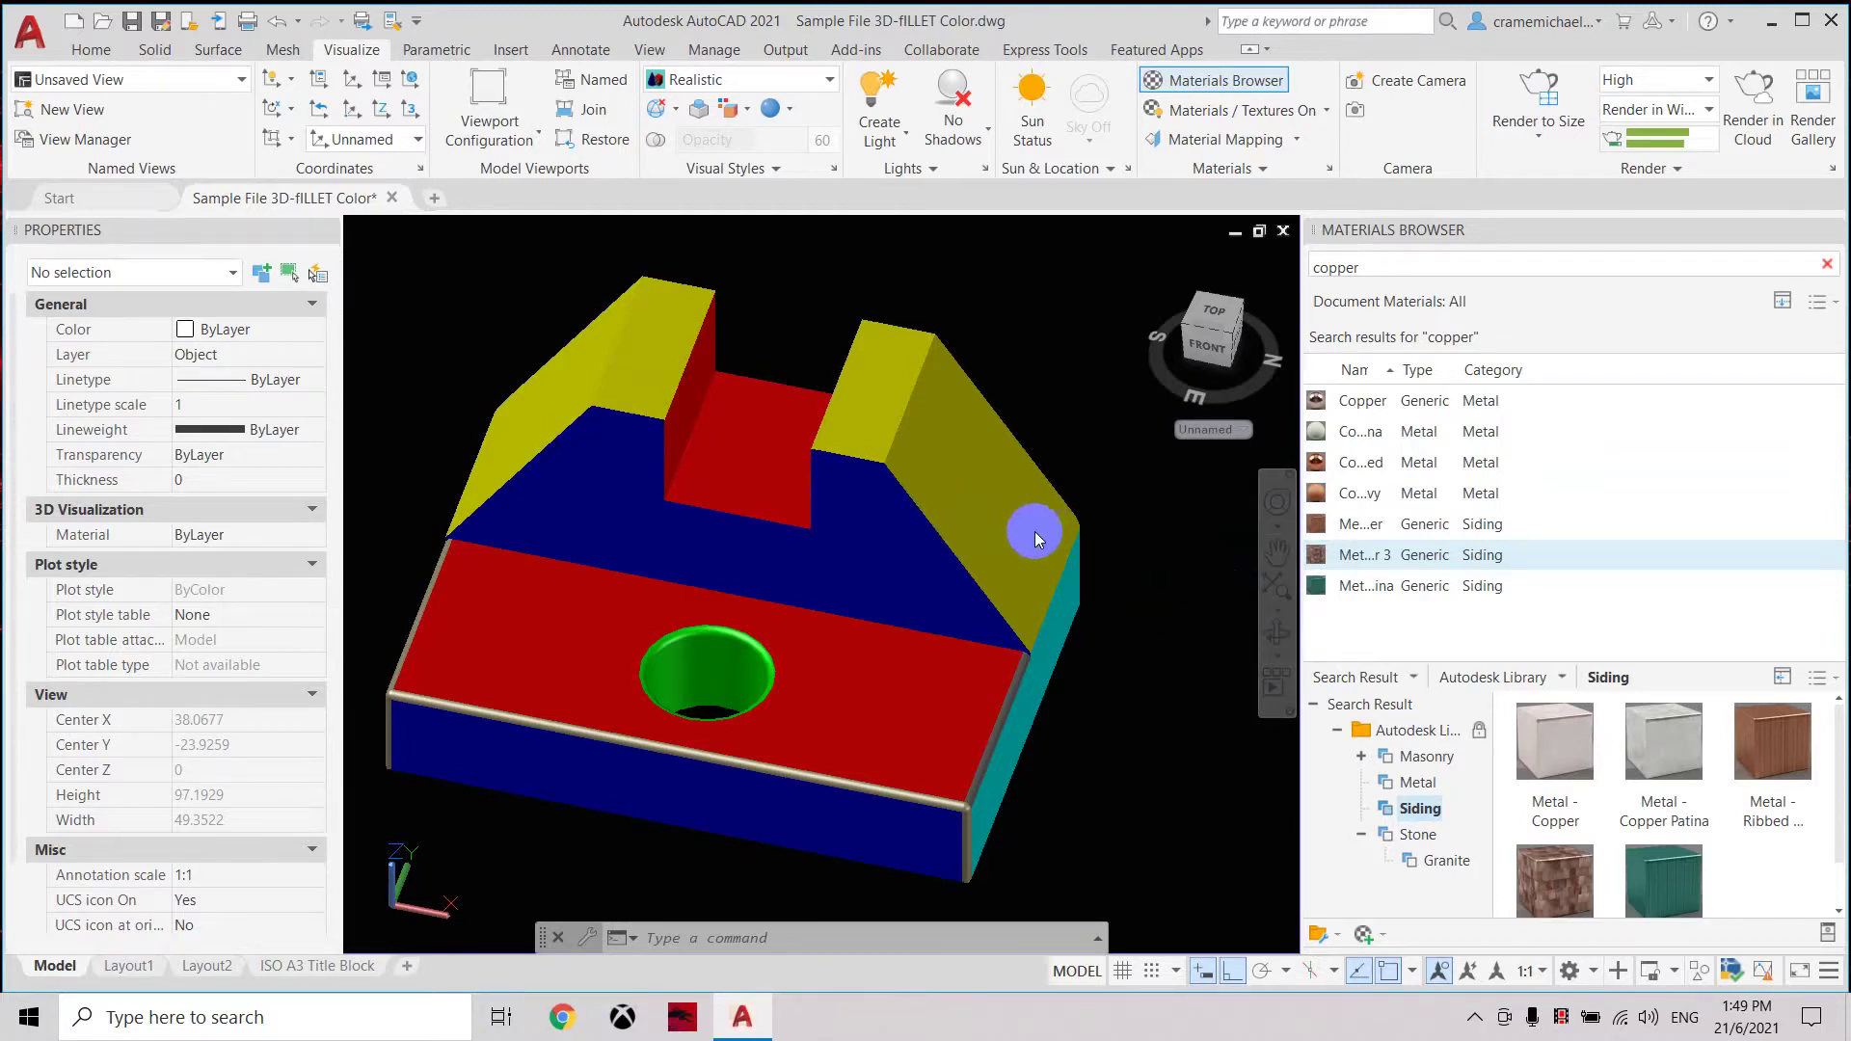
Assign the Copper - Polished material to the bracket's yellow top and sloped faces on both uprights.
scroll(1099, 549, "down", 3)
scroll(1110, 545, "up", 3)
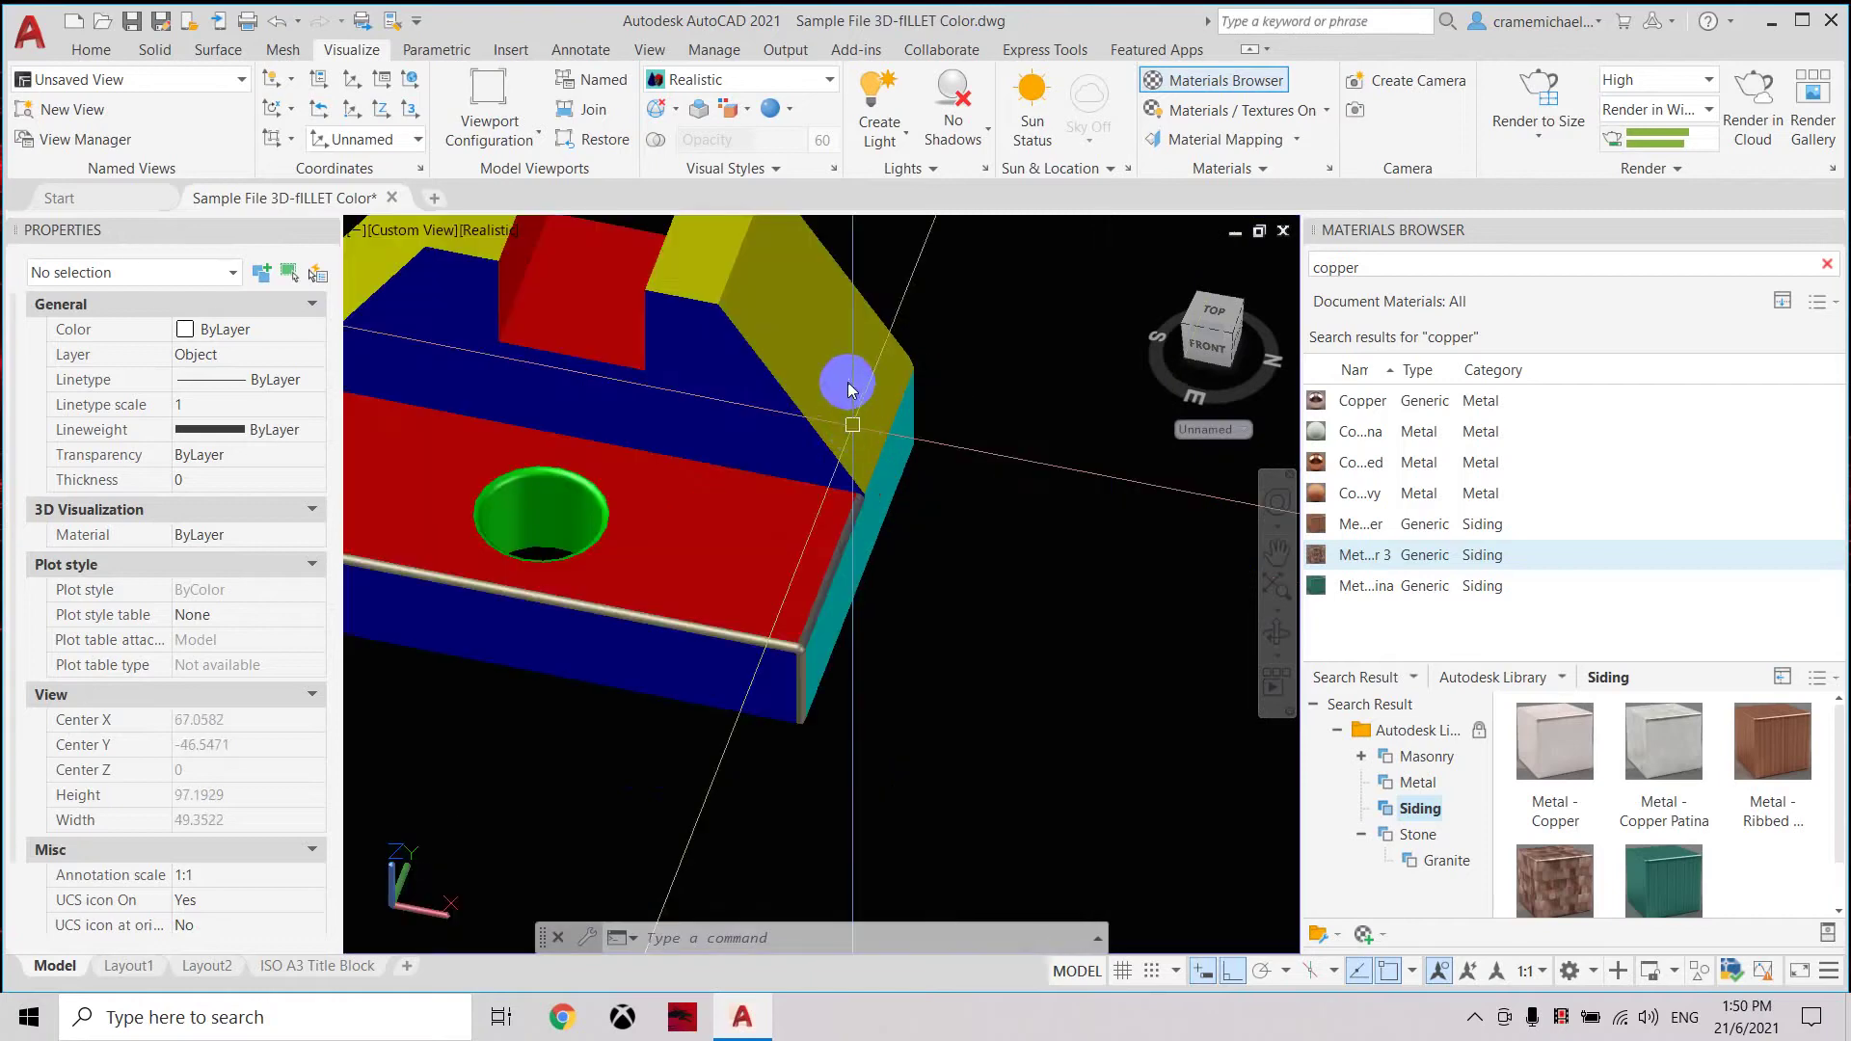
middle_click_drag(848, 389, 1023, 625)
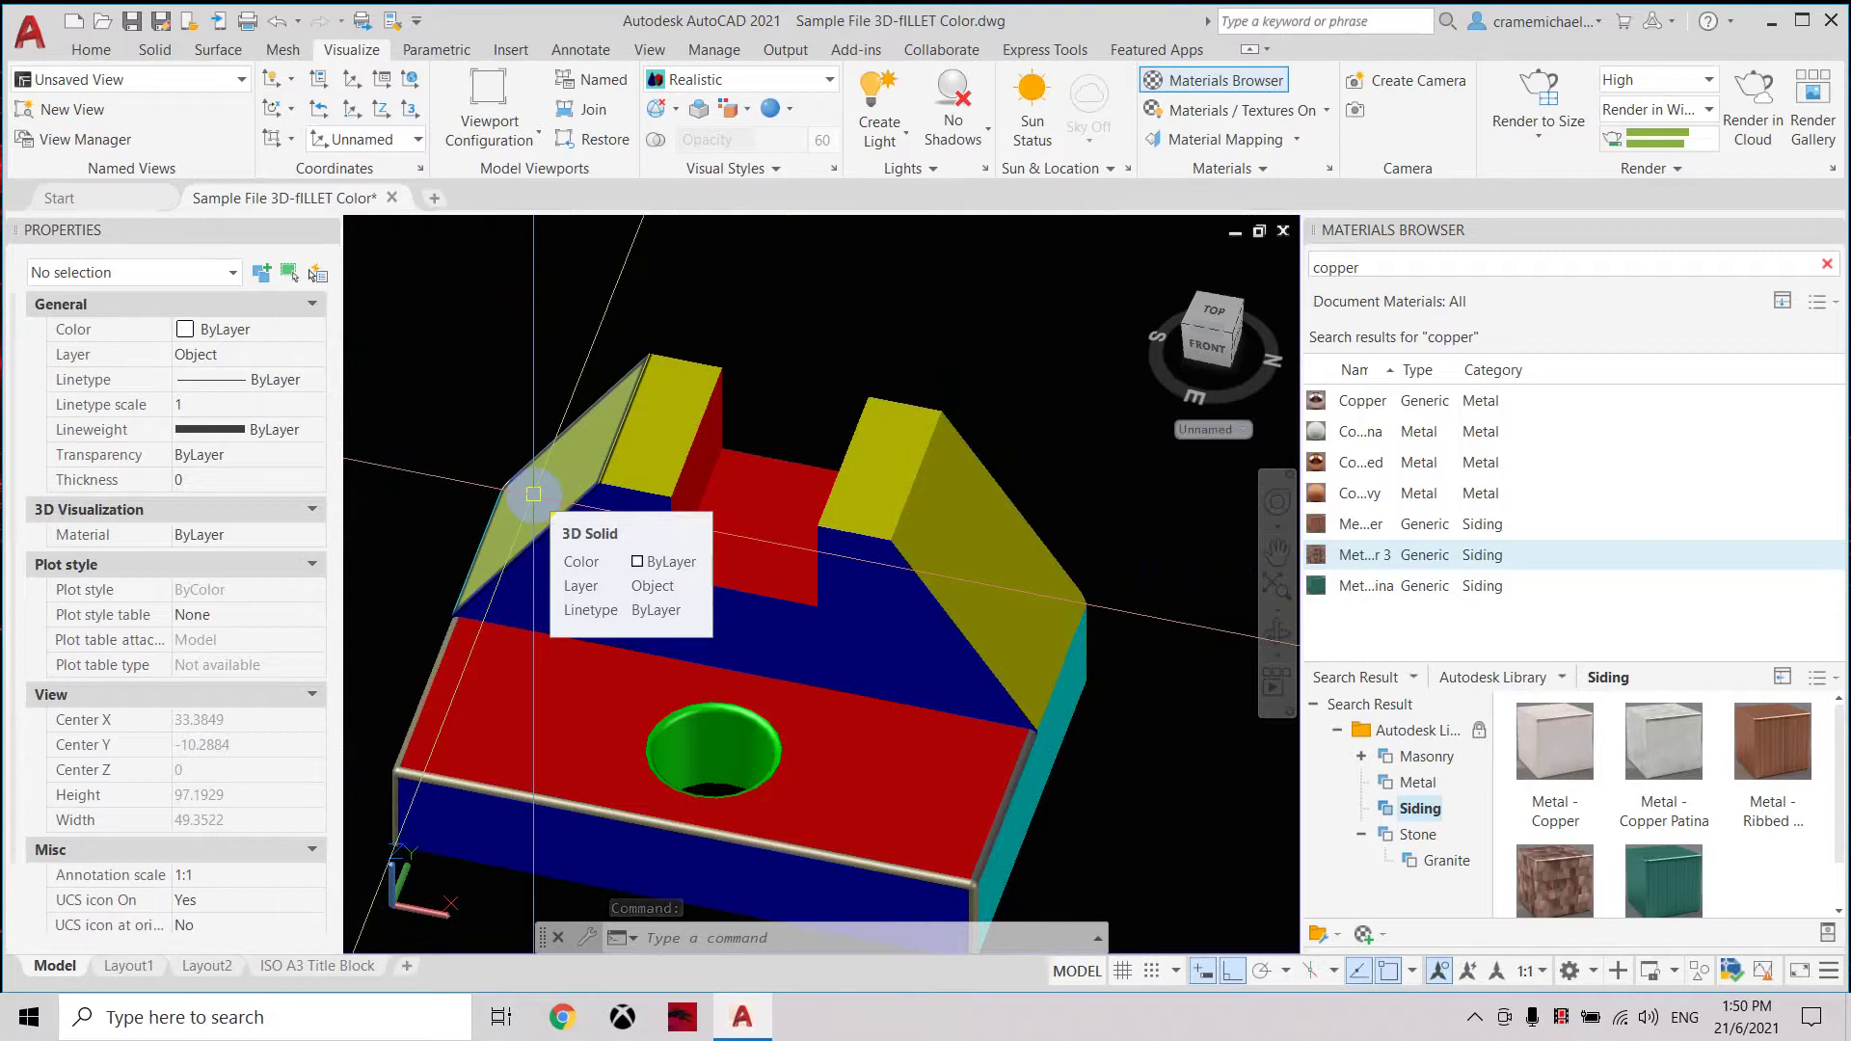
left_click(535, 491, "ctrl")
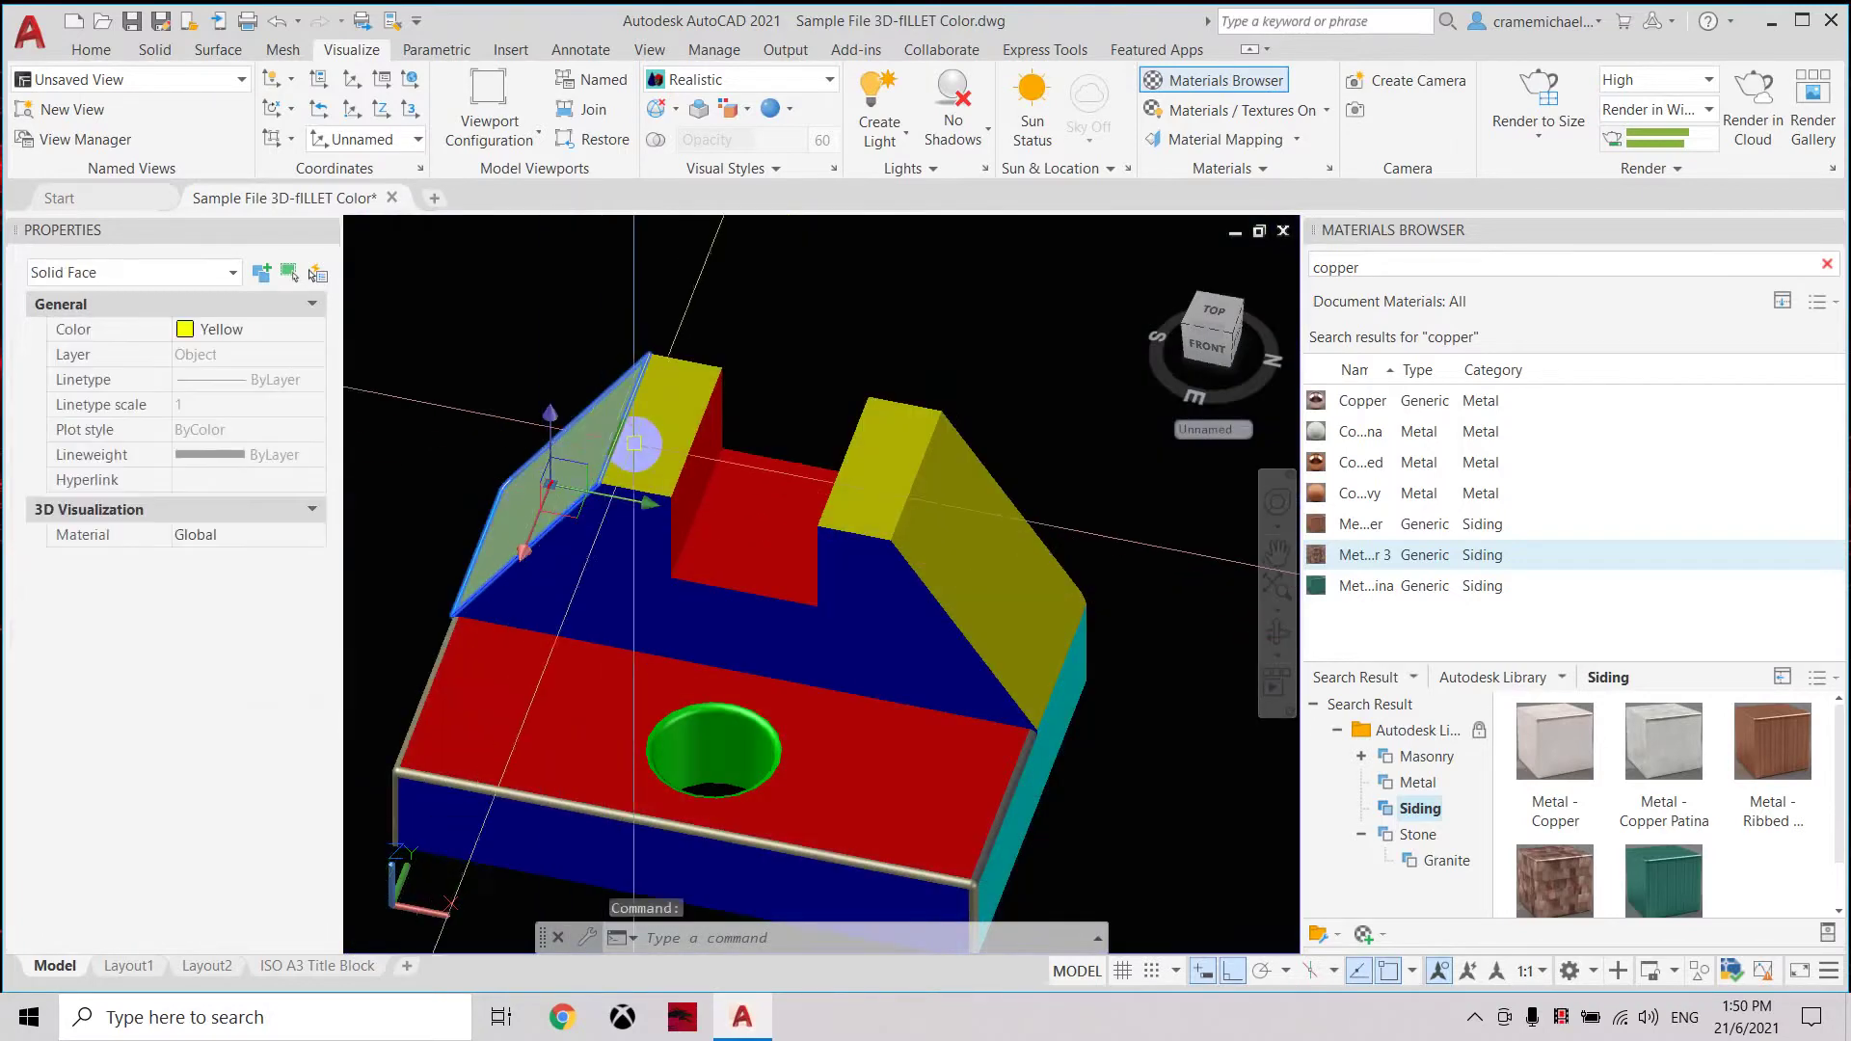
left_click(657, 436, "ctrl")
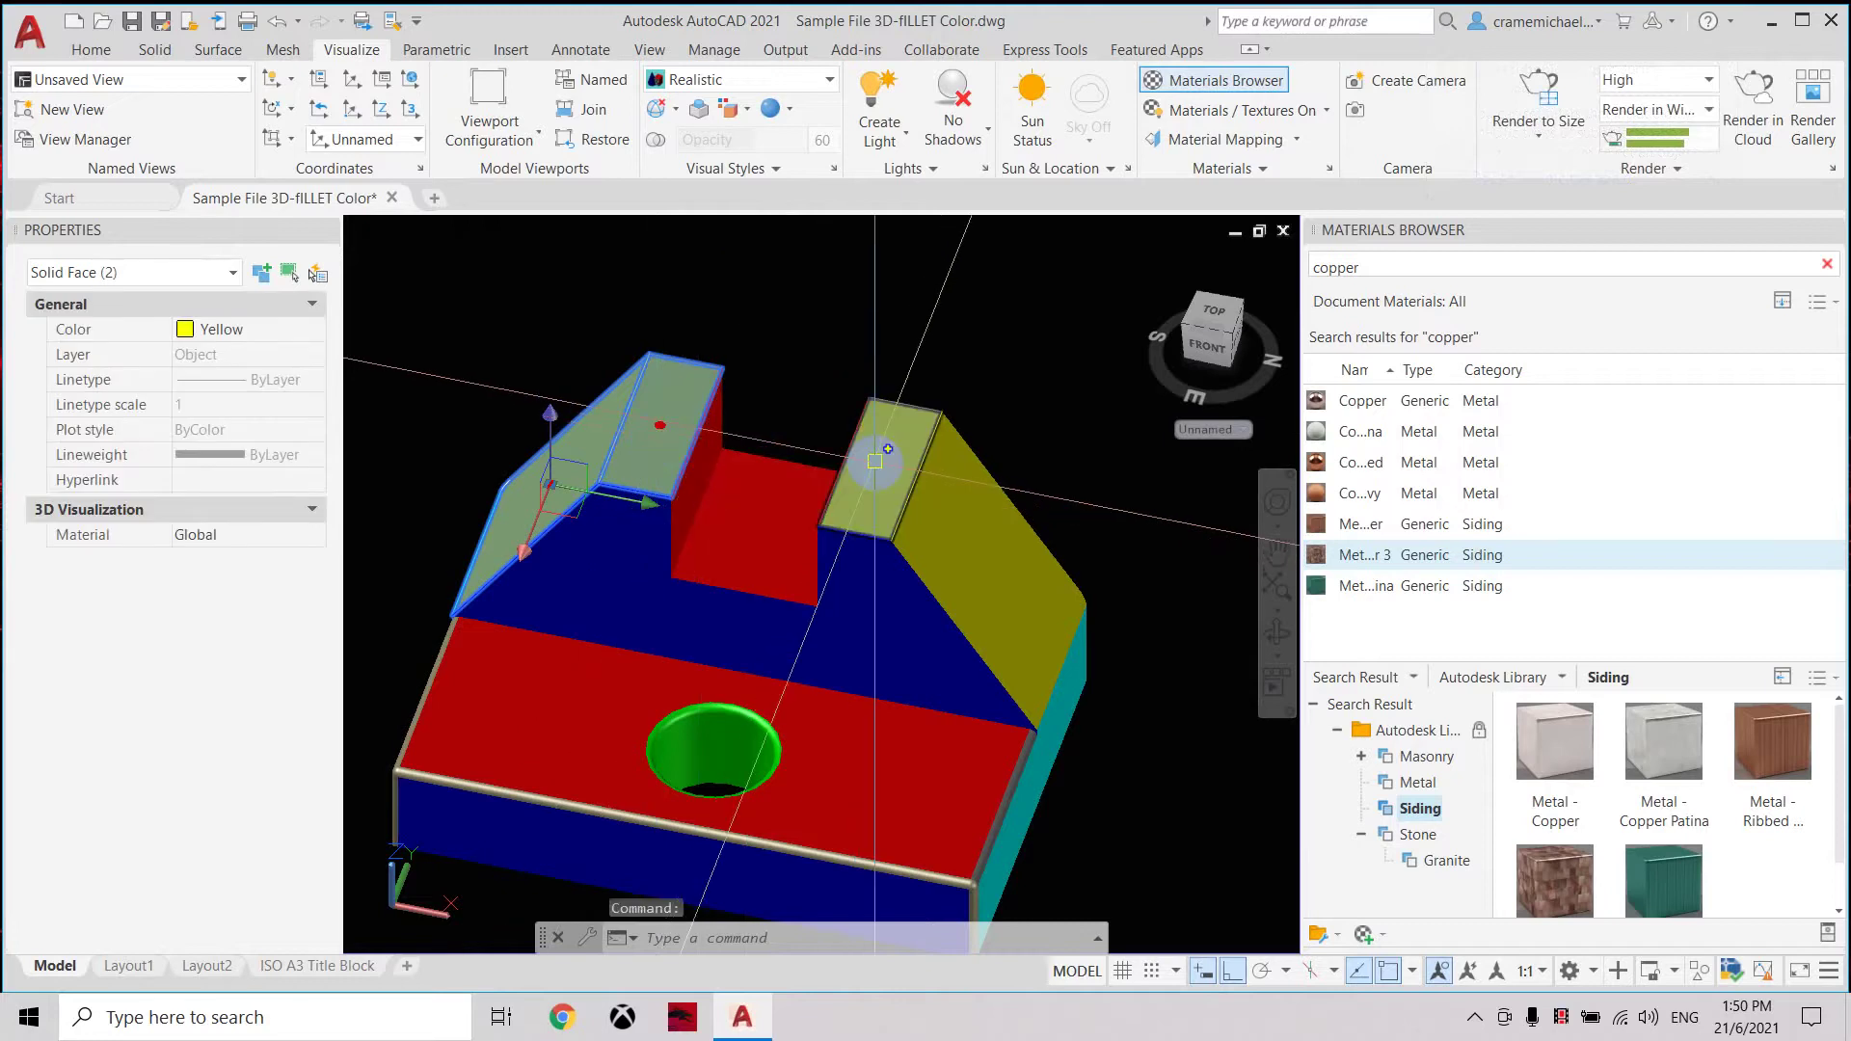
left_click(874, 461, "ctrl")
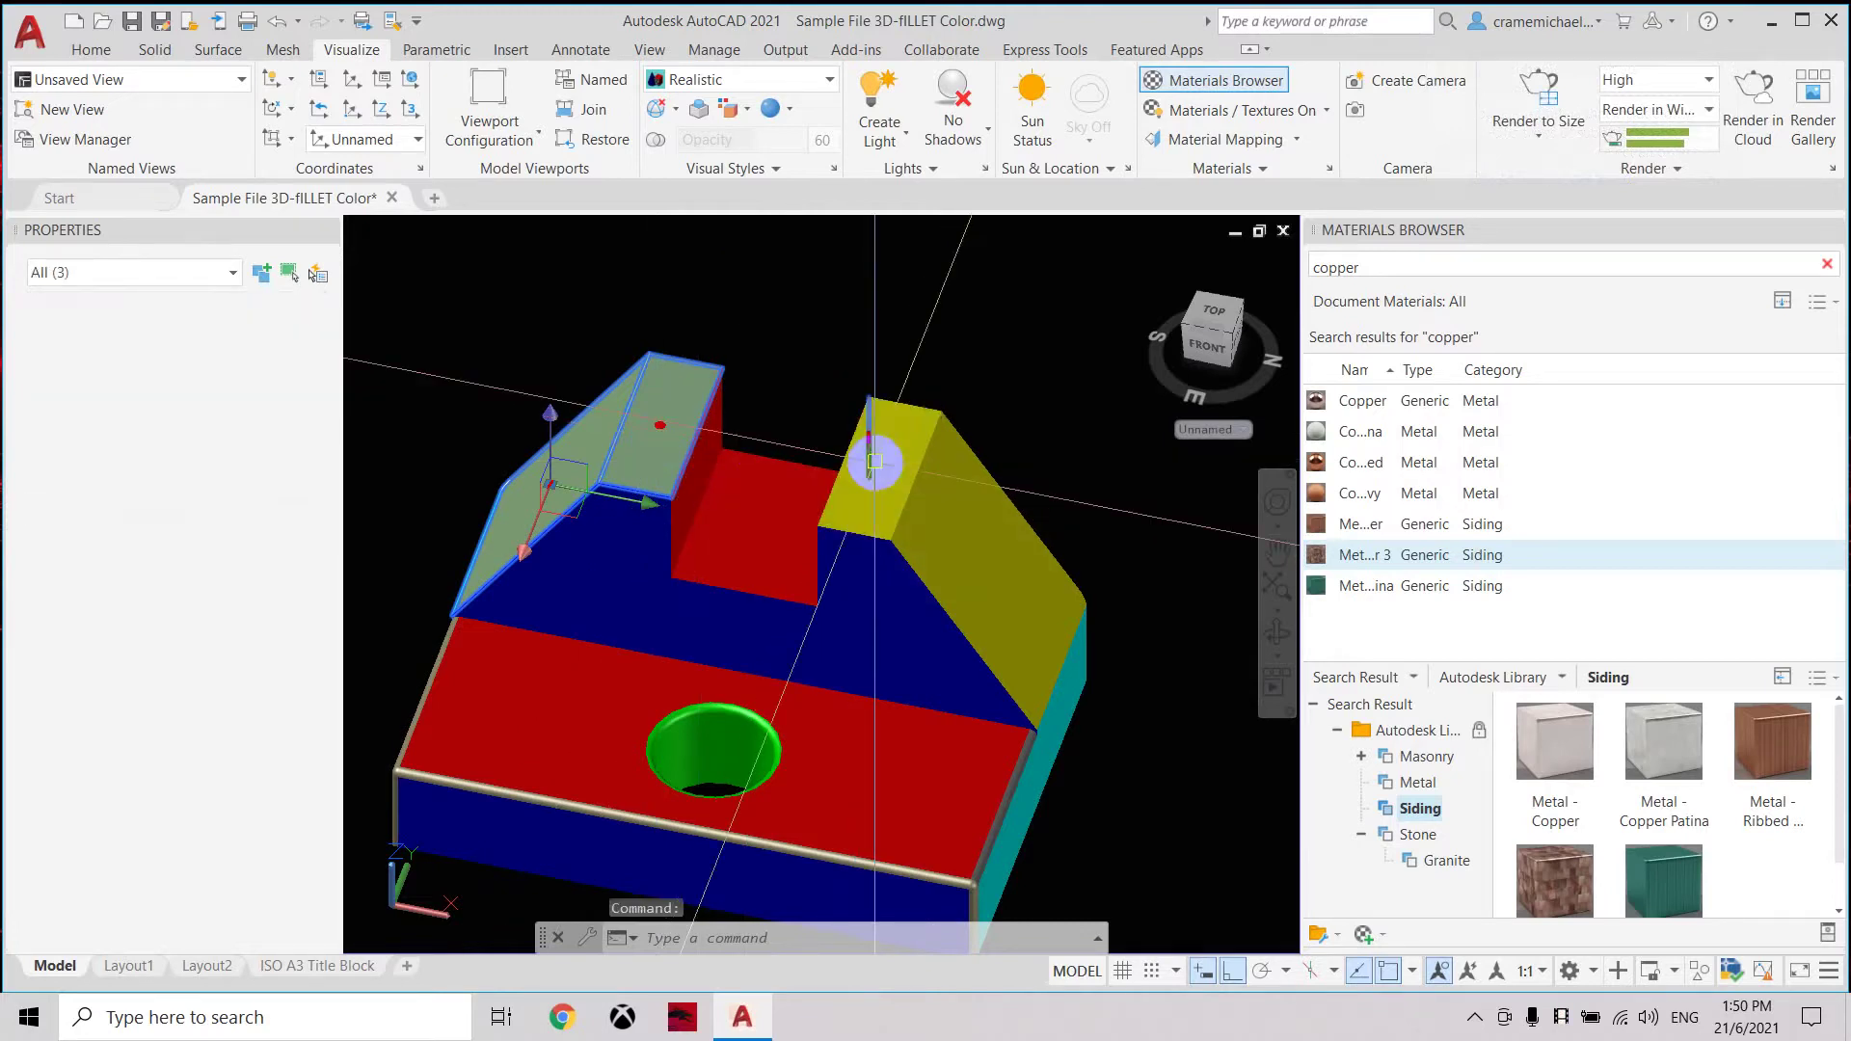
left_click(862, 487, "ctrl")
left_click(877, 500, "ctrl")
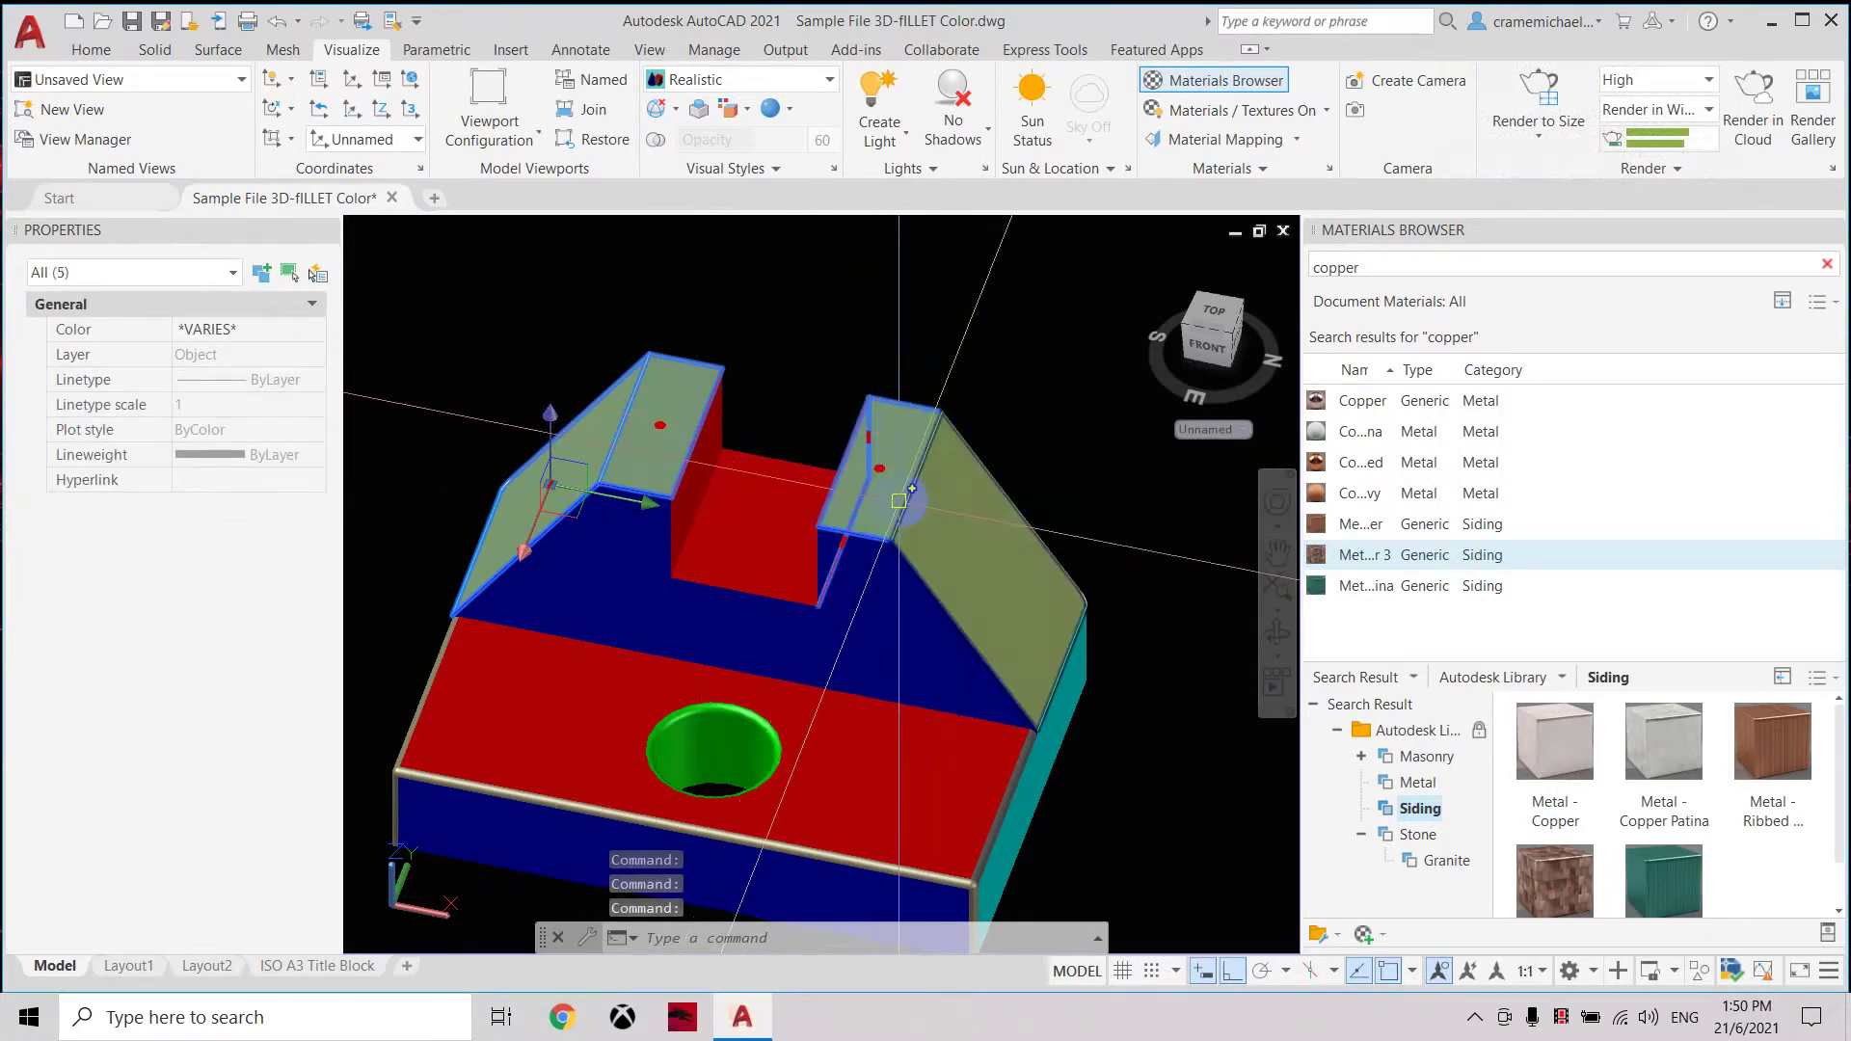
left_click(998, 568, "ctrl")
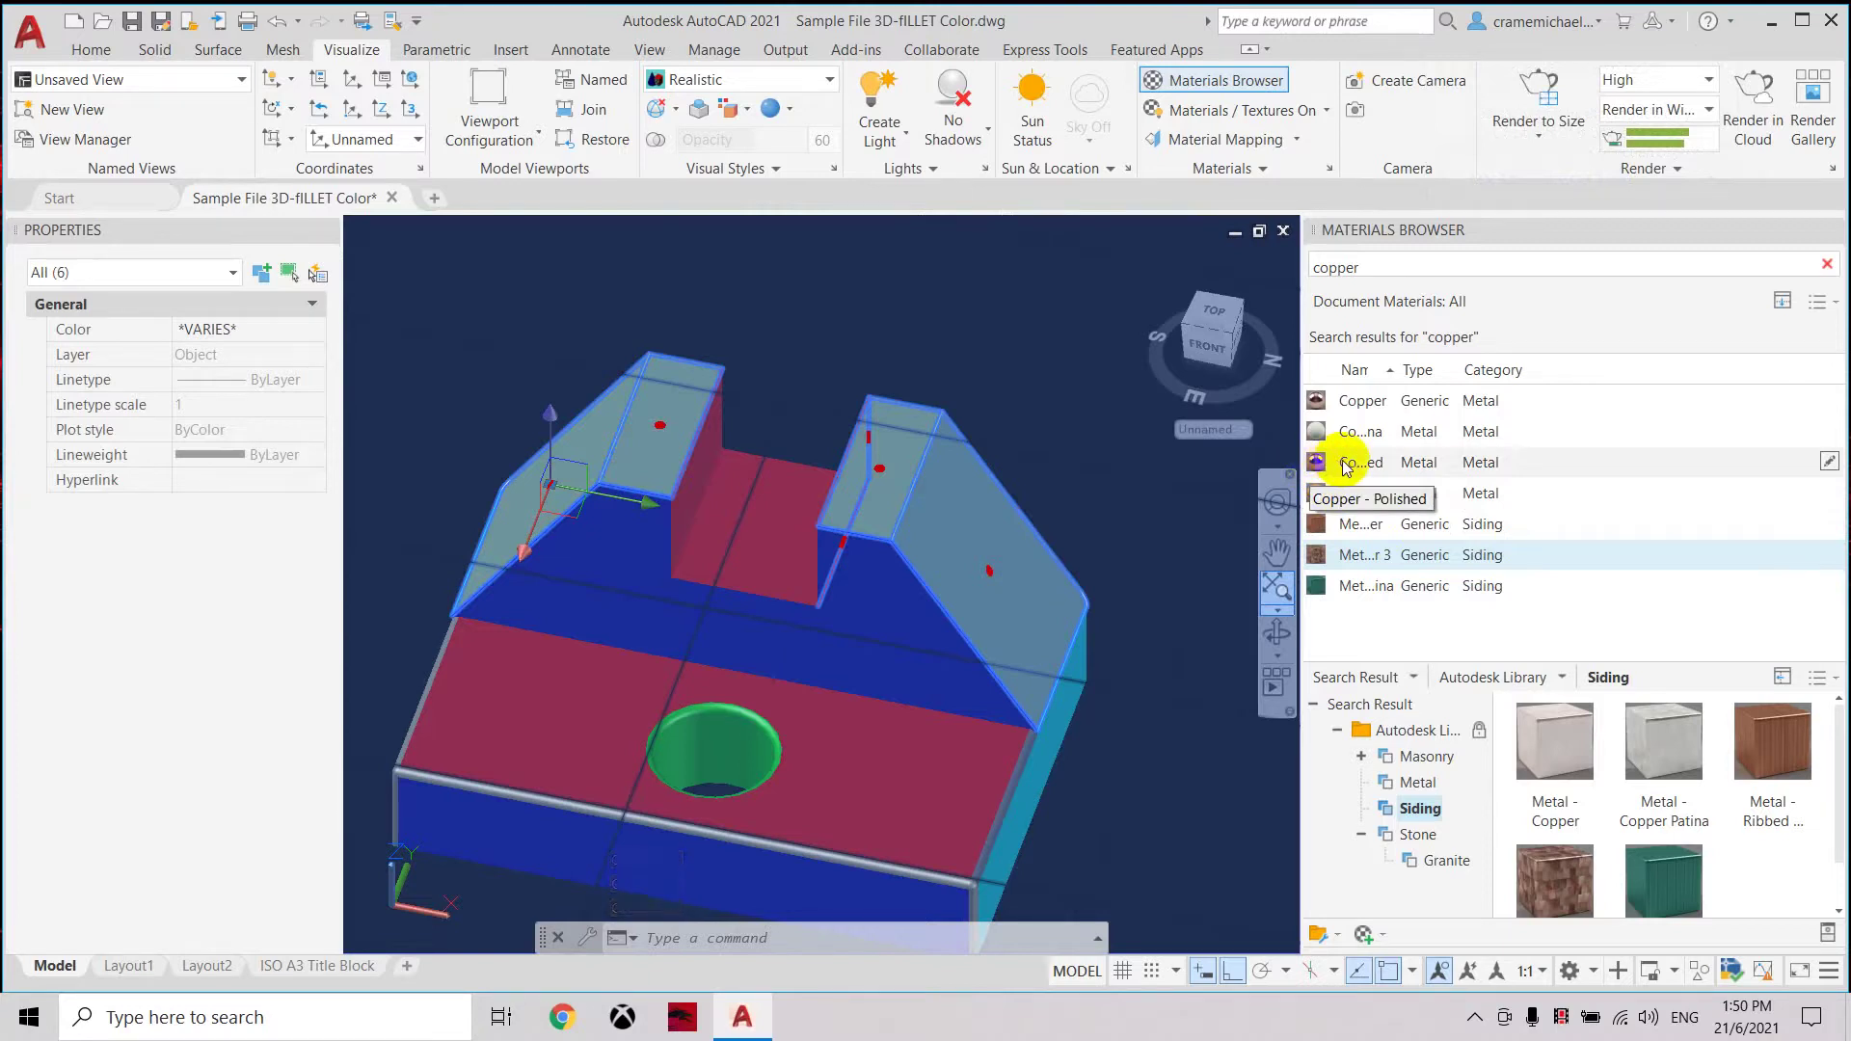
right_click(1347, 466)
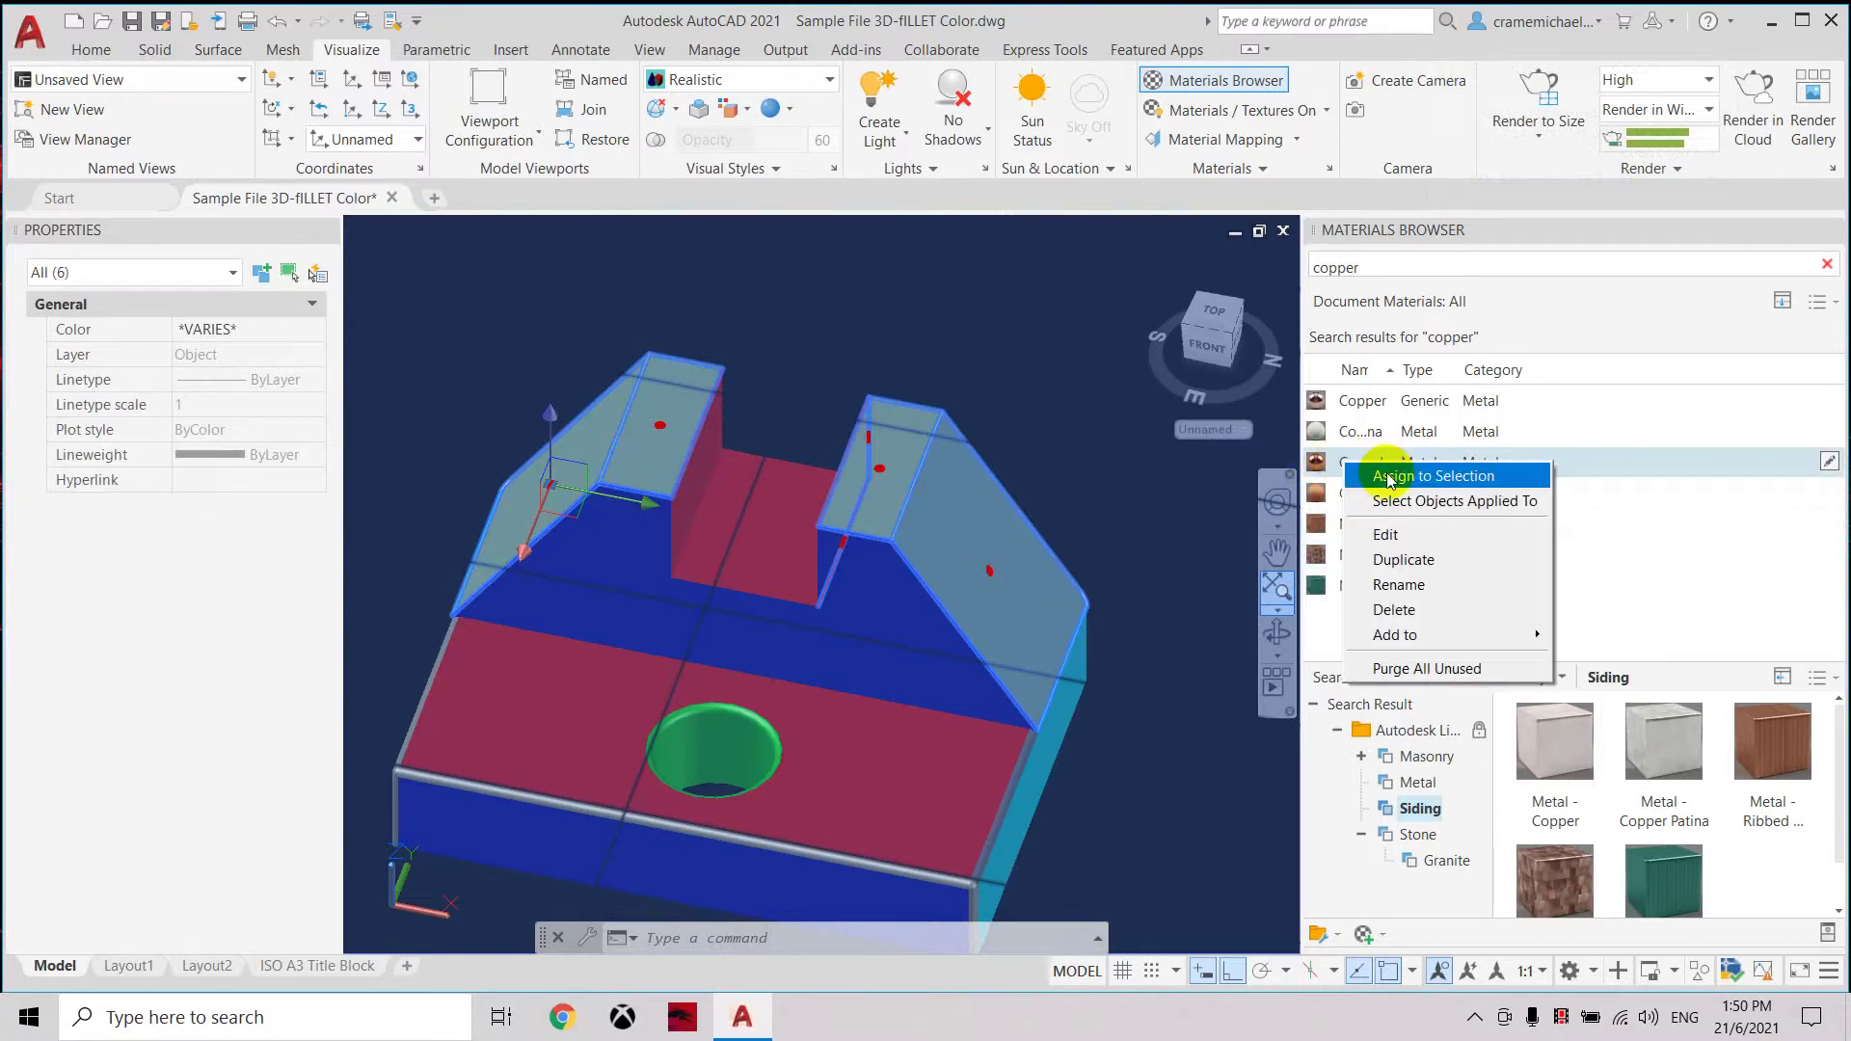
left_click(1388, 476)
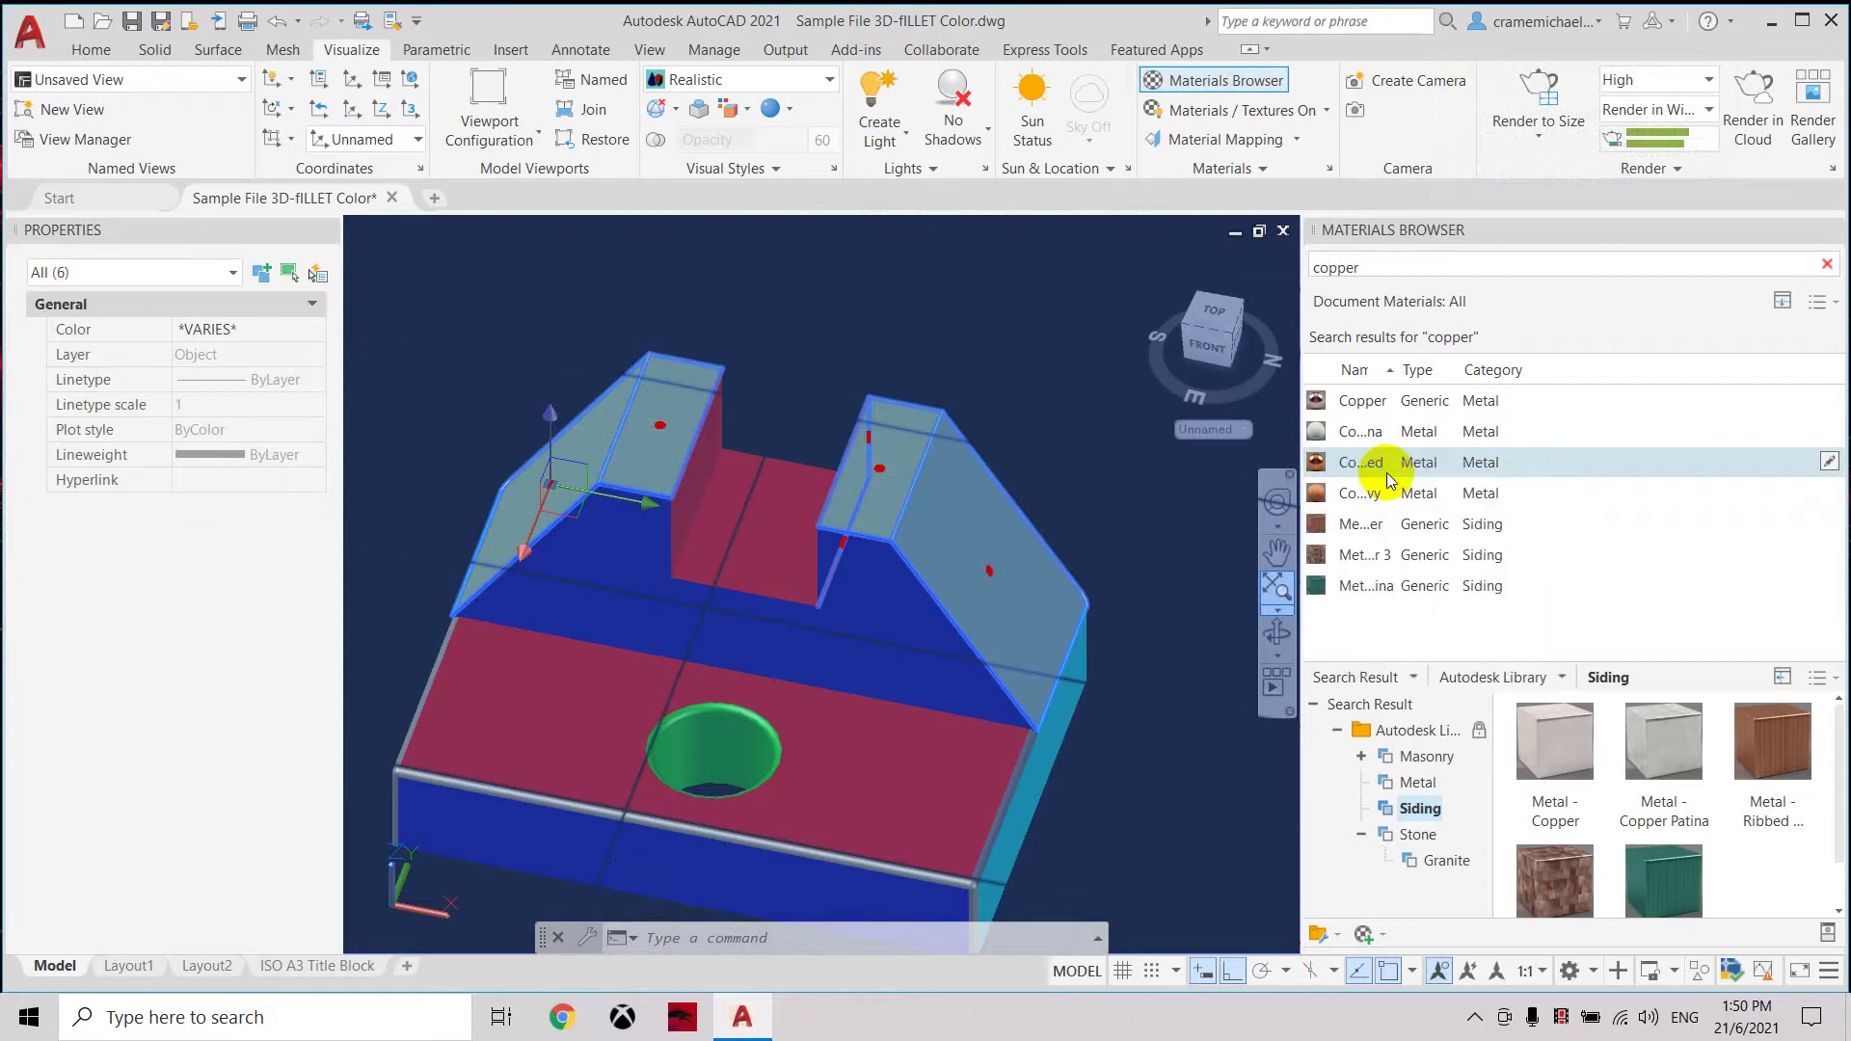
Narrow the Materials Browser to give the drawing area more width.
scroll(1099, 489, "down", 3)
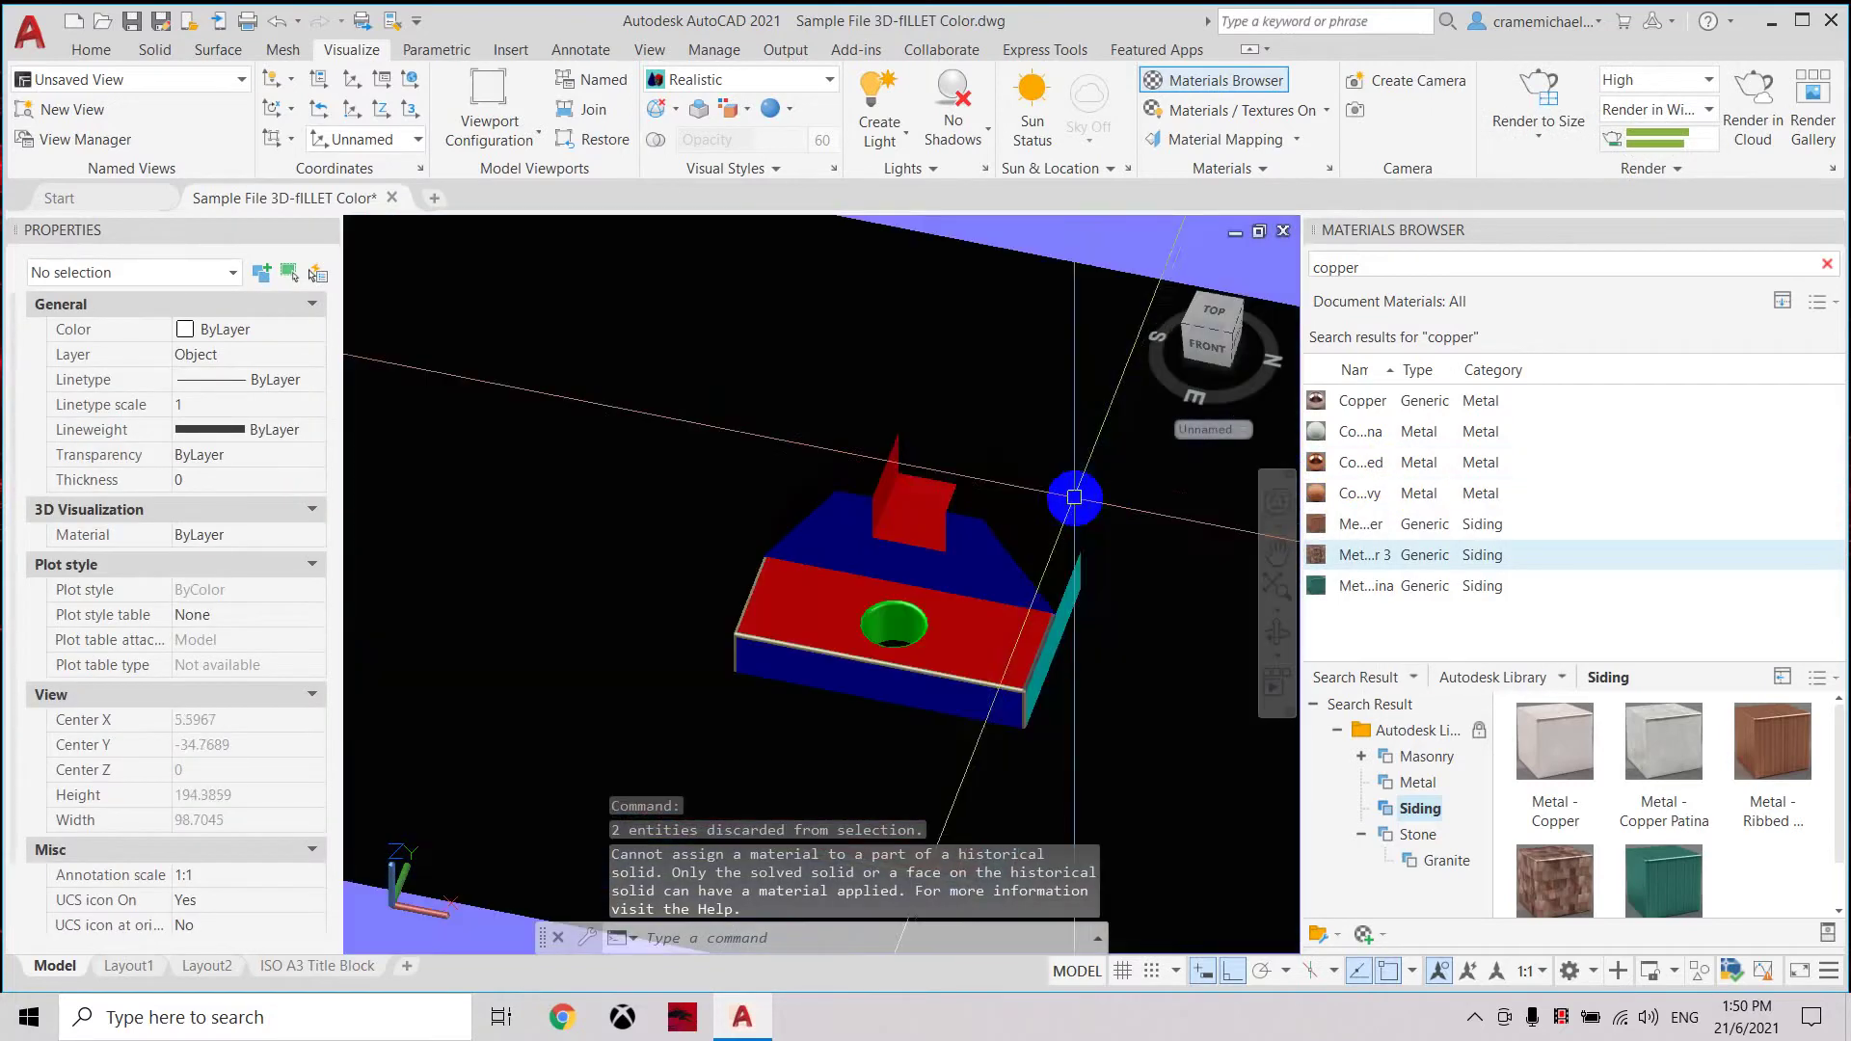
mouse_move(1237, 356)
left_mouse_down()
mouse_move(1193, 409)
mouse_move(1173, 385)
mouse_move(938, 512)
mouse_move(1070, 322)
mouse_move(857, 412)
left_mouse_up()
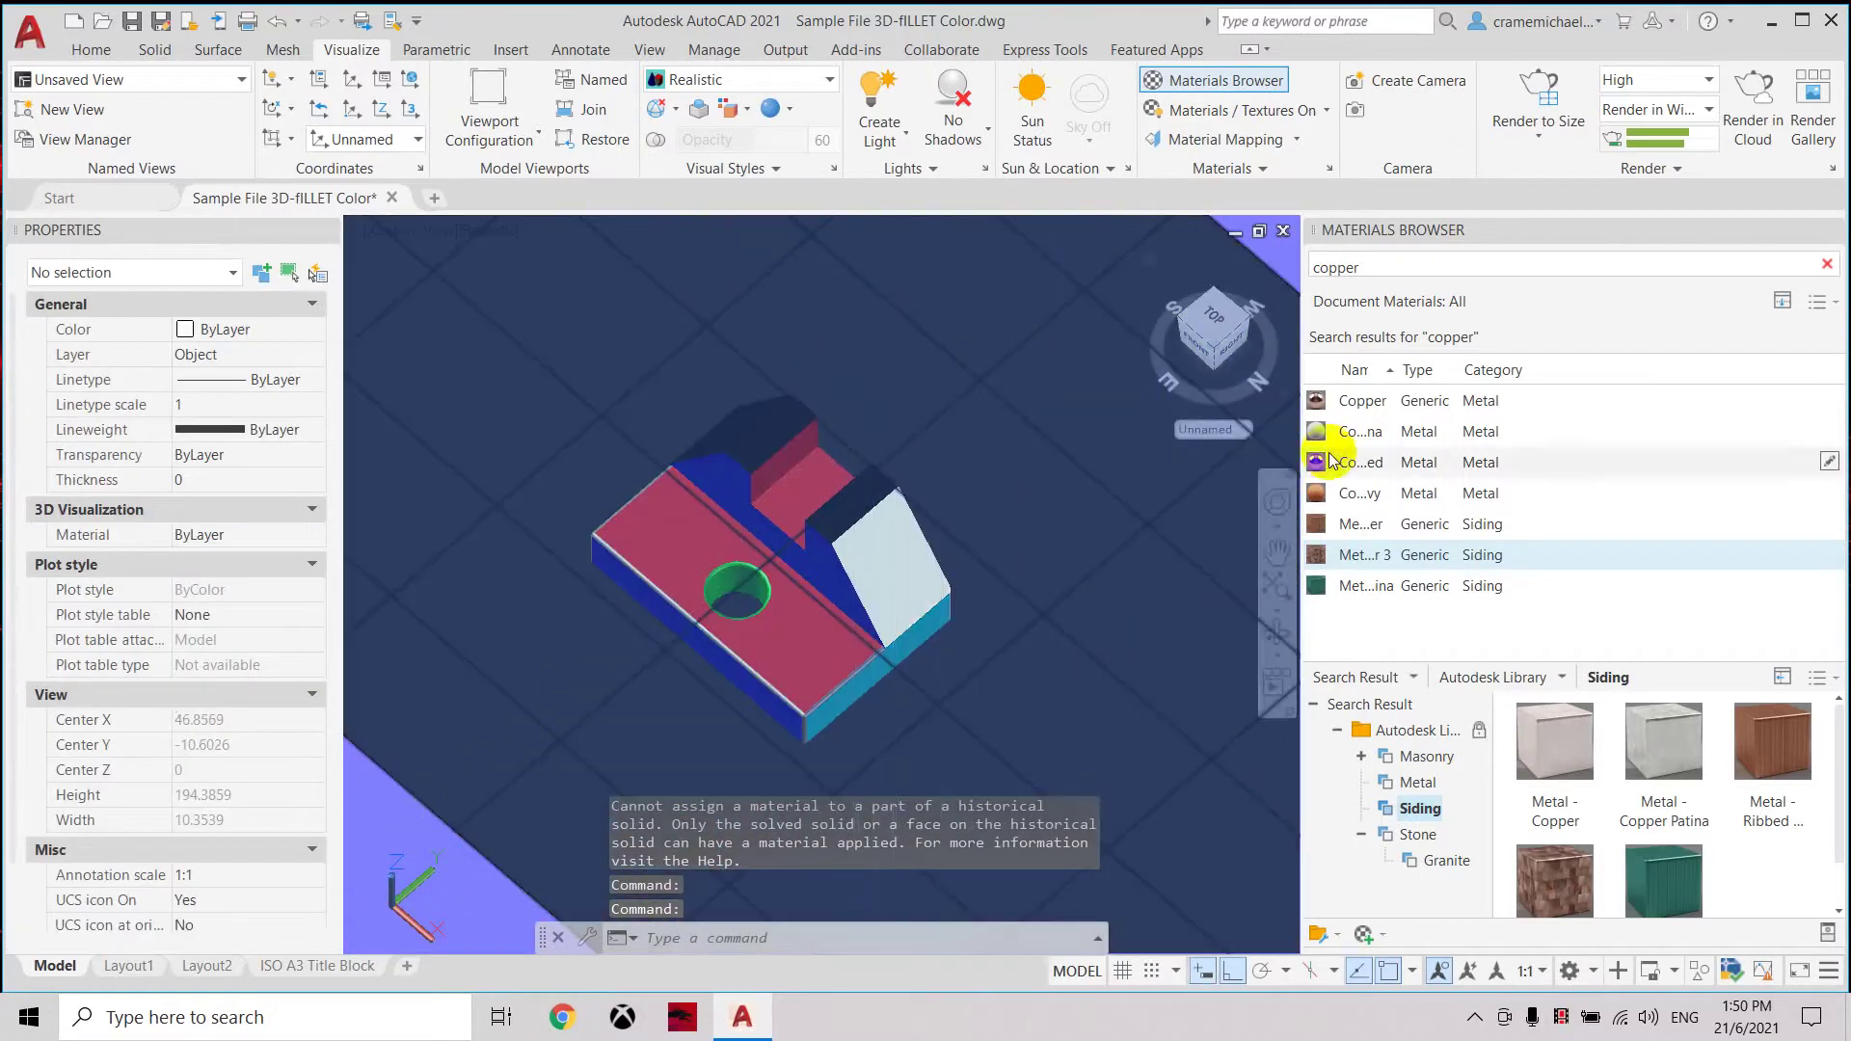
left_click_drag(1298, 433, 1347, 390)
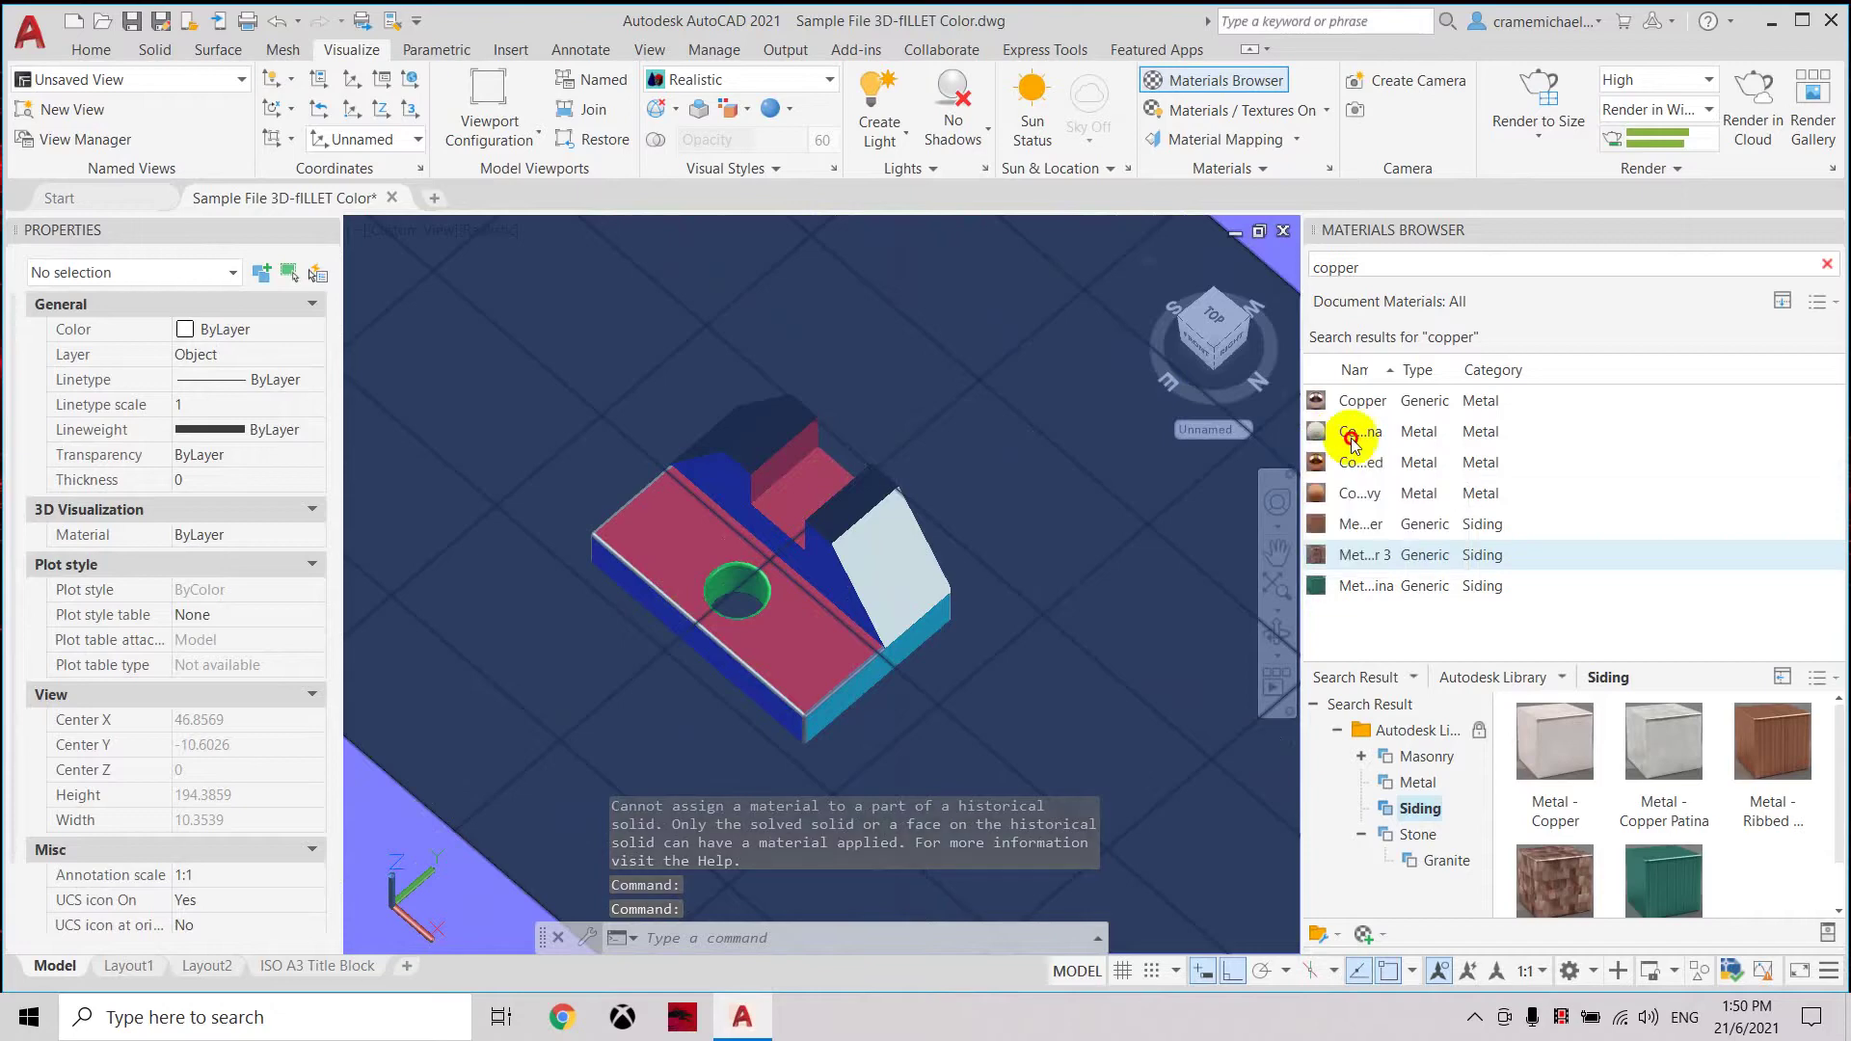
left_click_drag(1302, 312, 1440, 311)
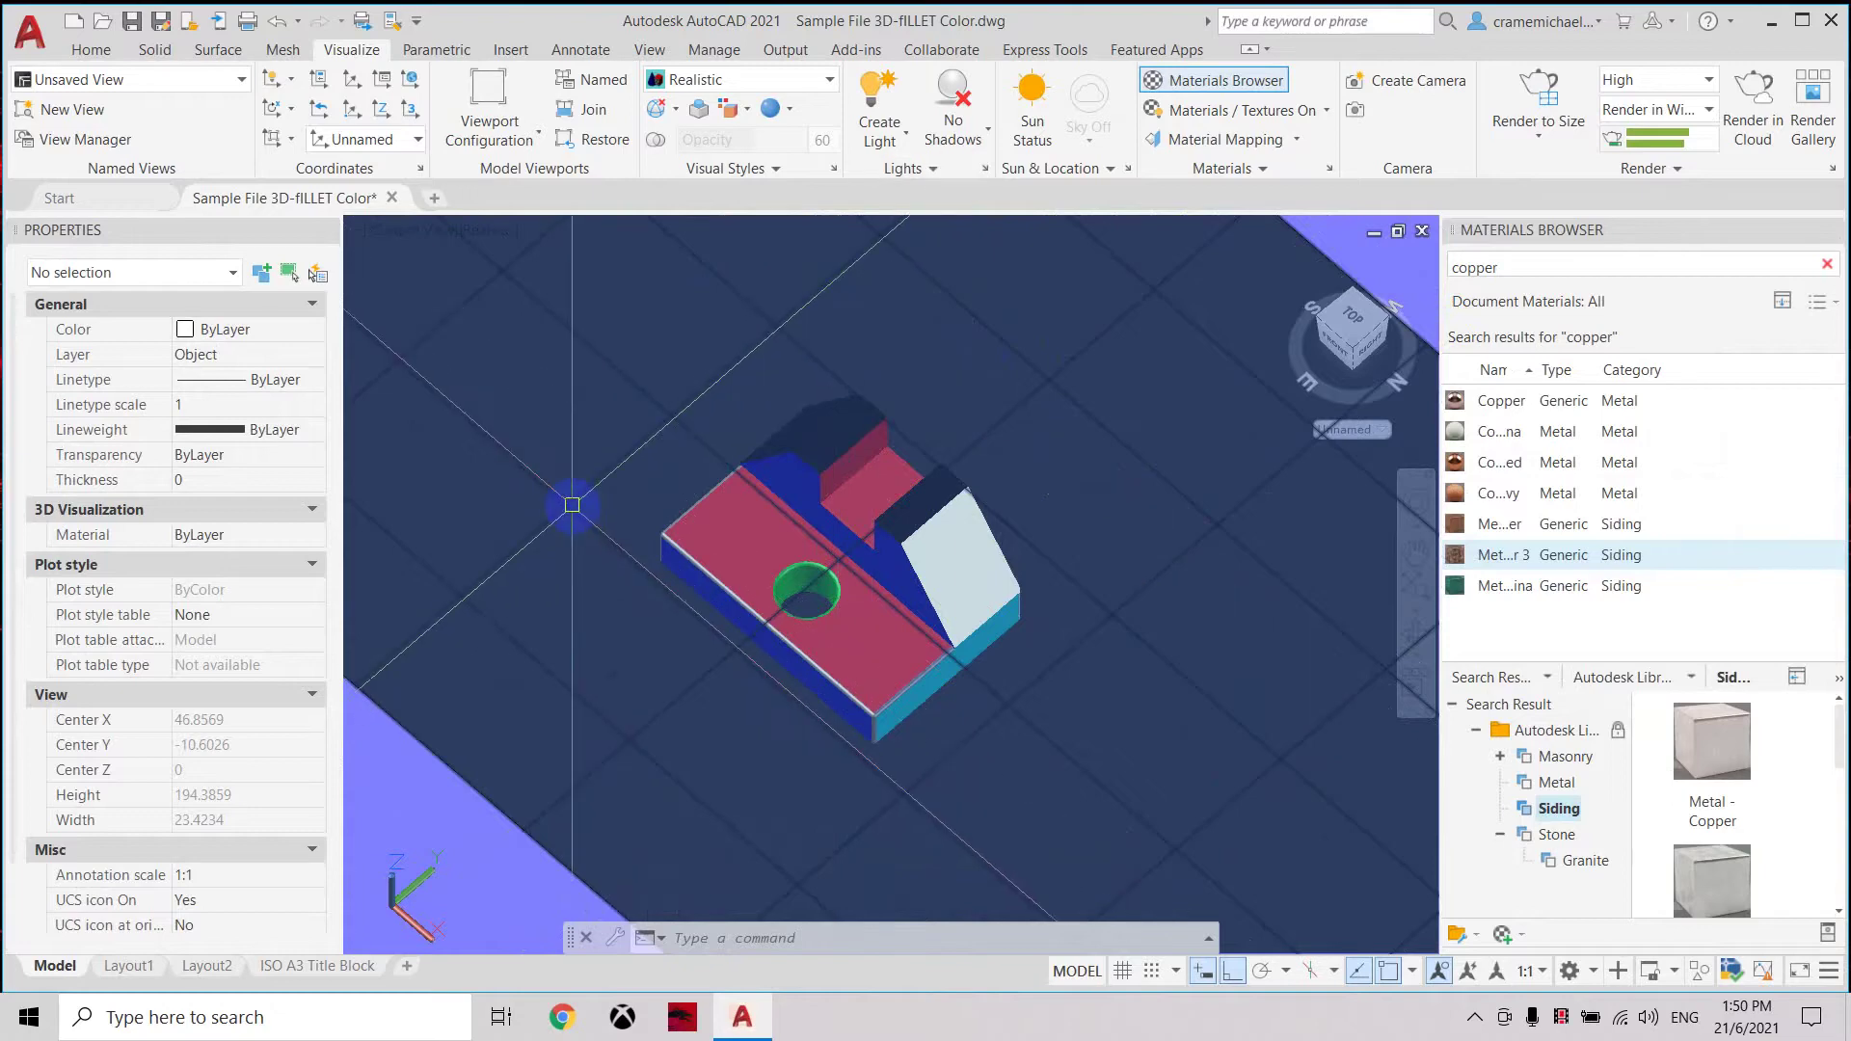
Set the U and V isolines of the large planar ground surface to 0 and deselect it.
left_click(267, 815)
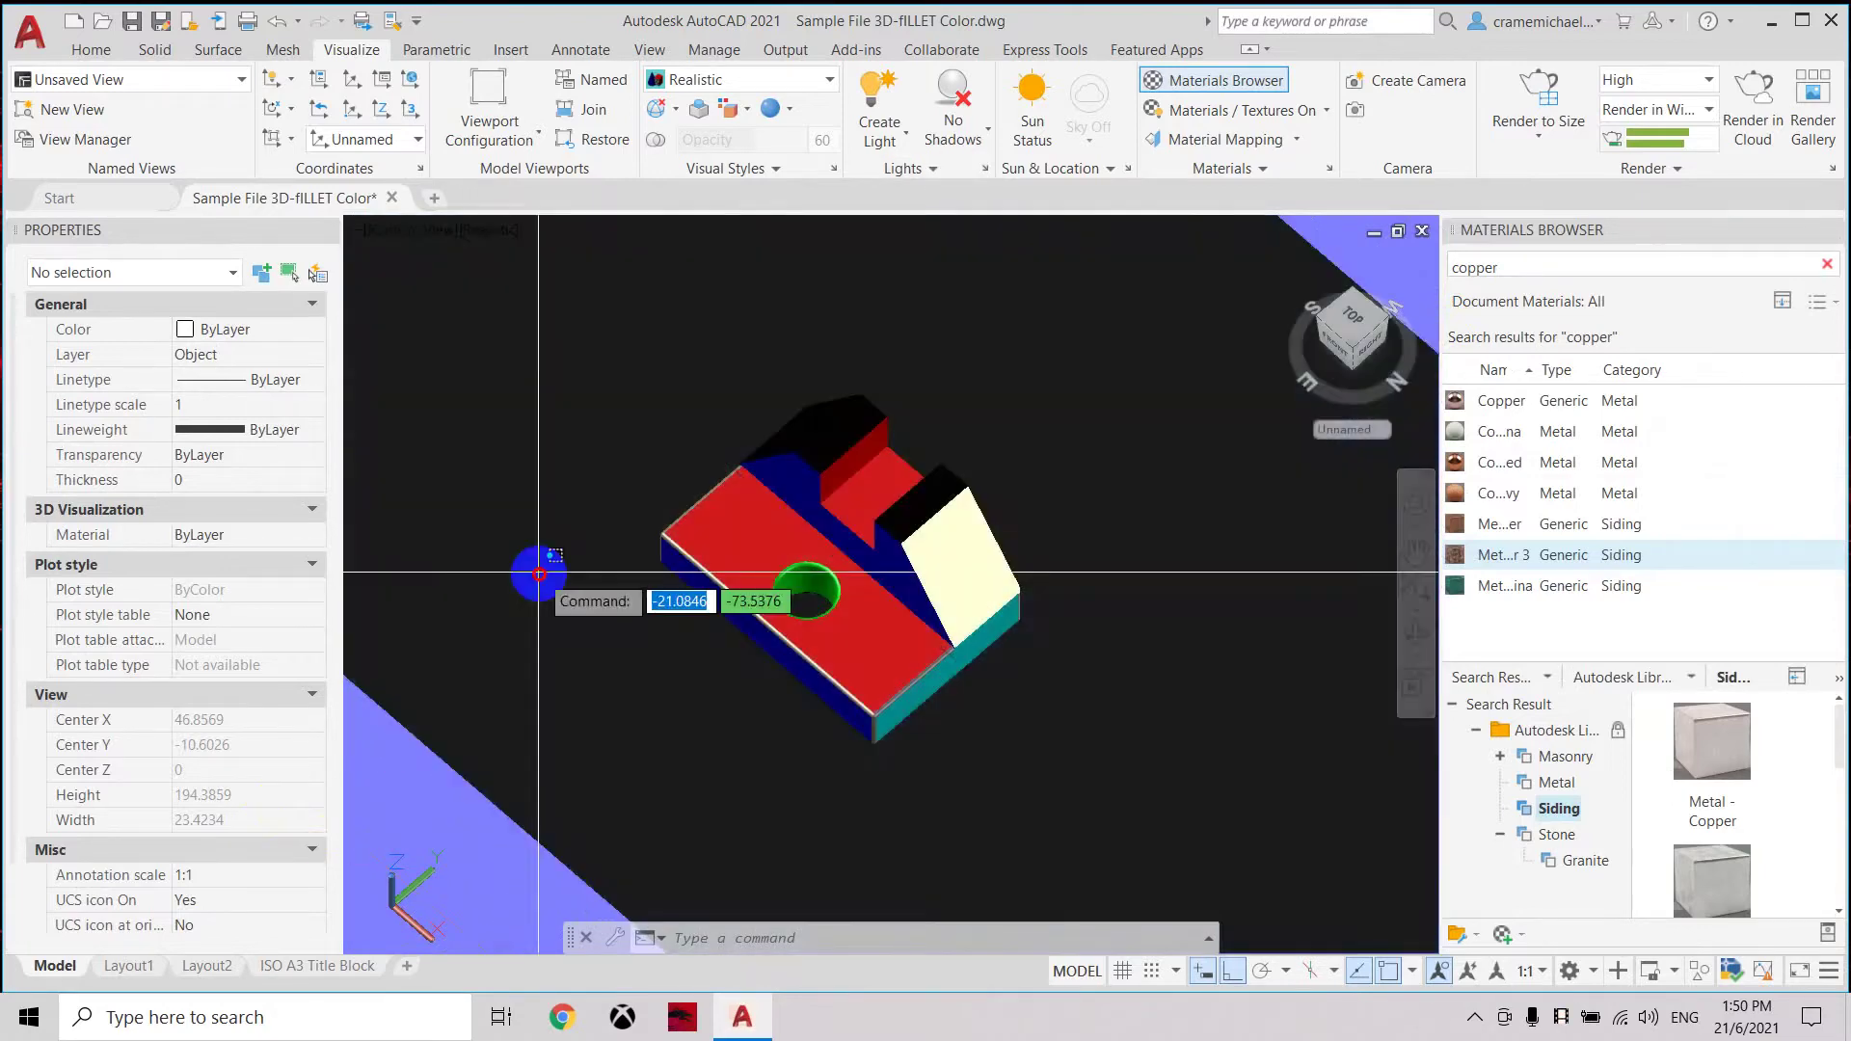
left_click(349, 628)
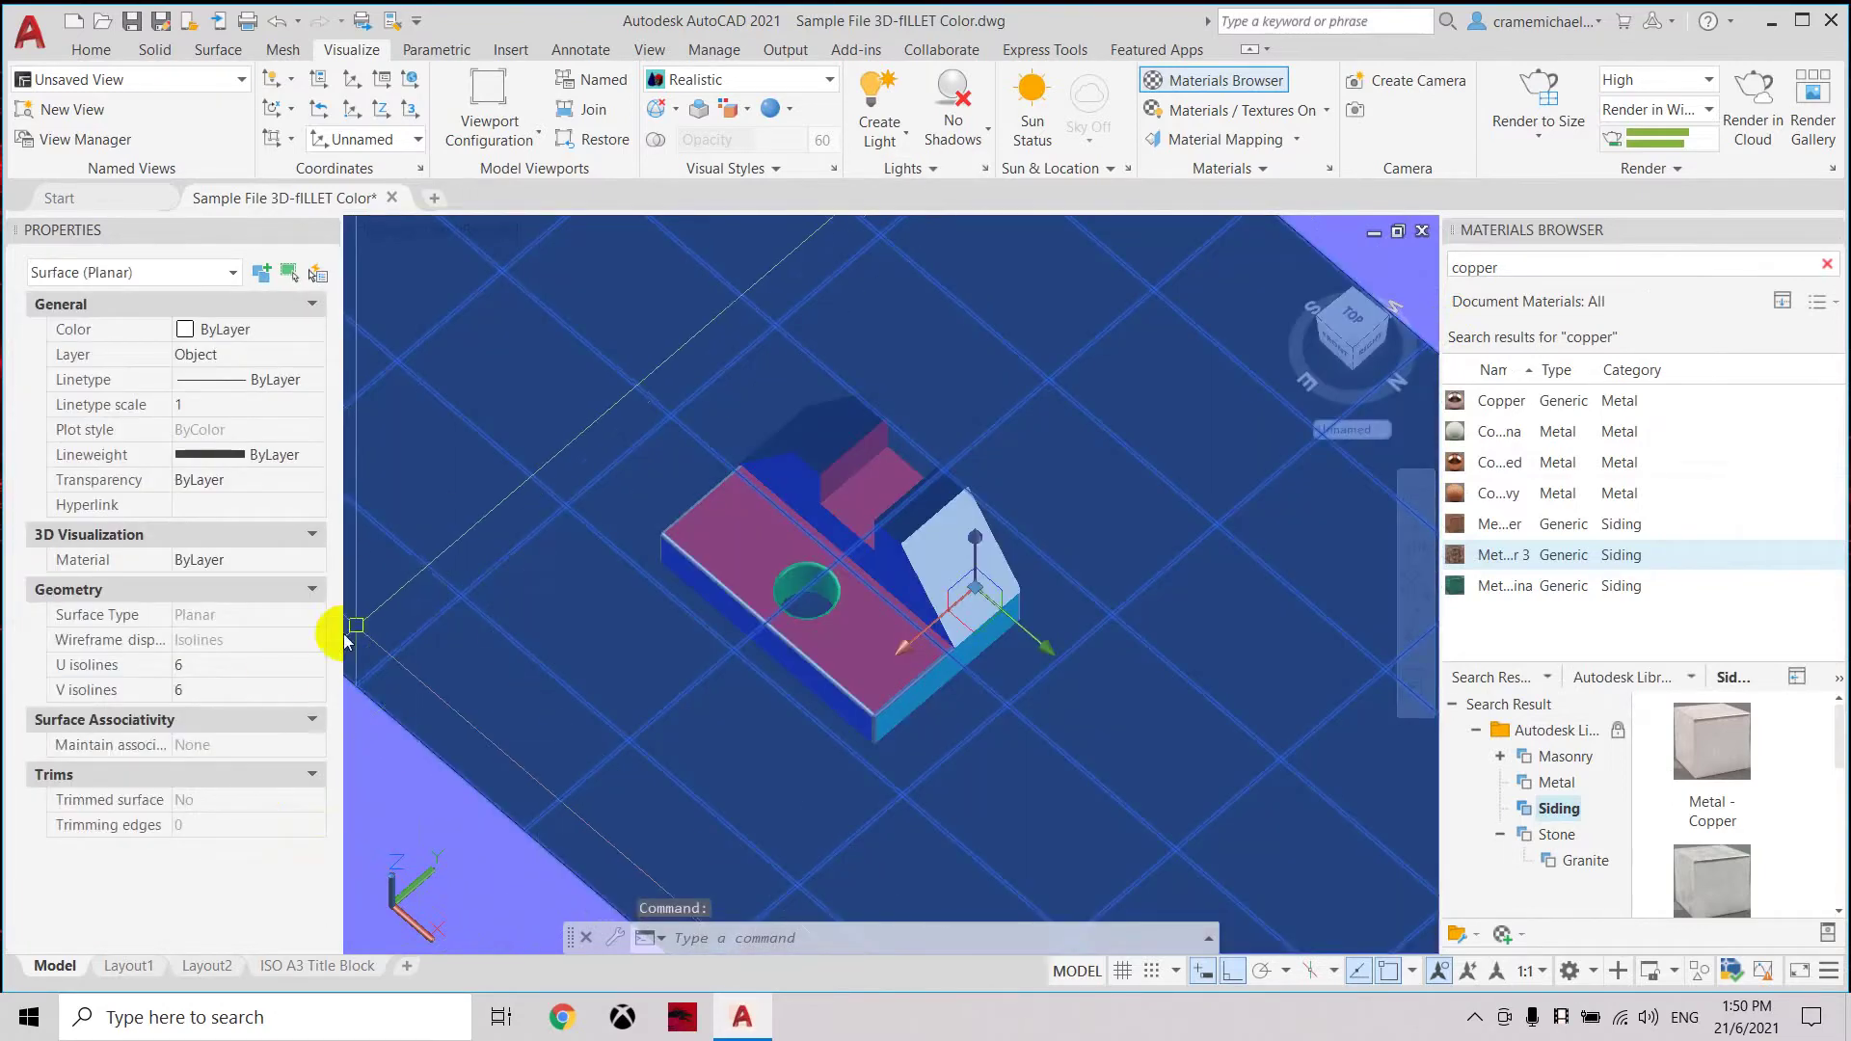
left_click(196, 667)
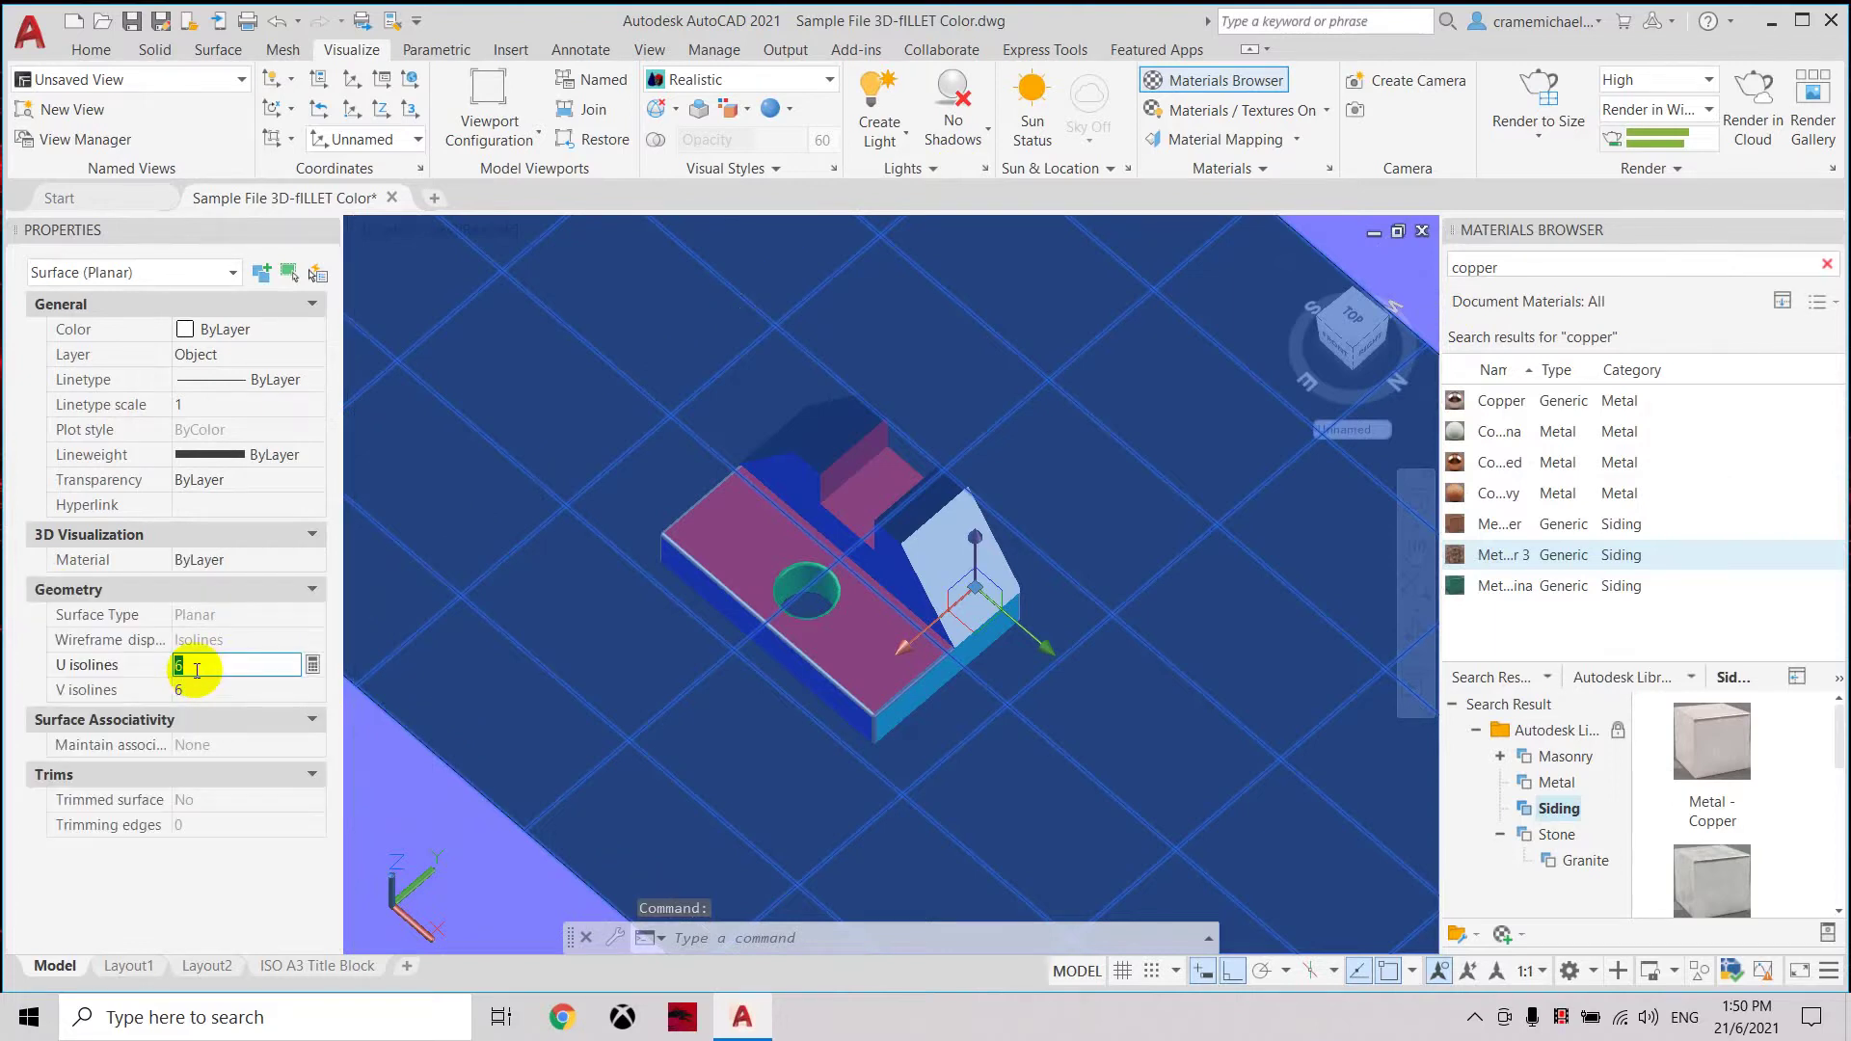
type("0")
left_click(193, 691)
type("0")
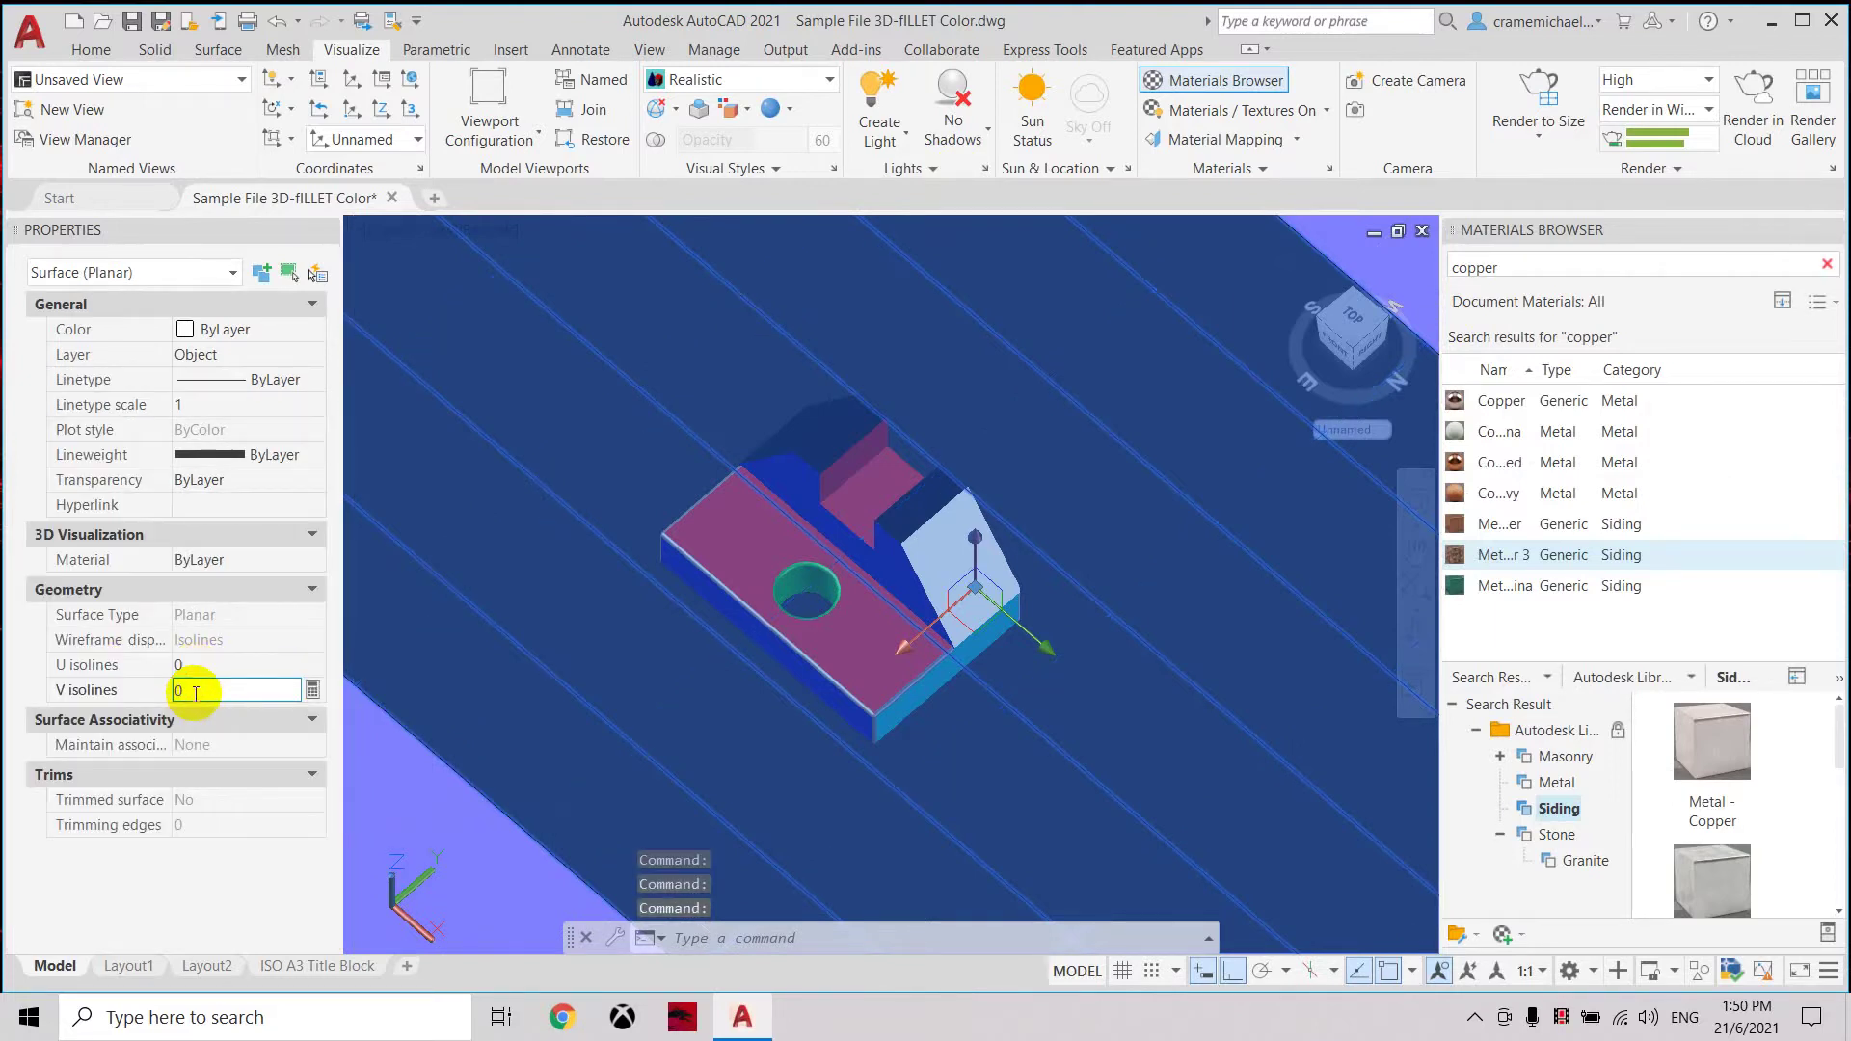
left_click(622, 596)
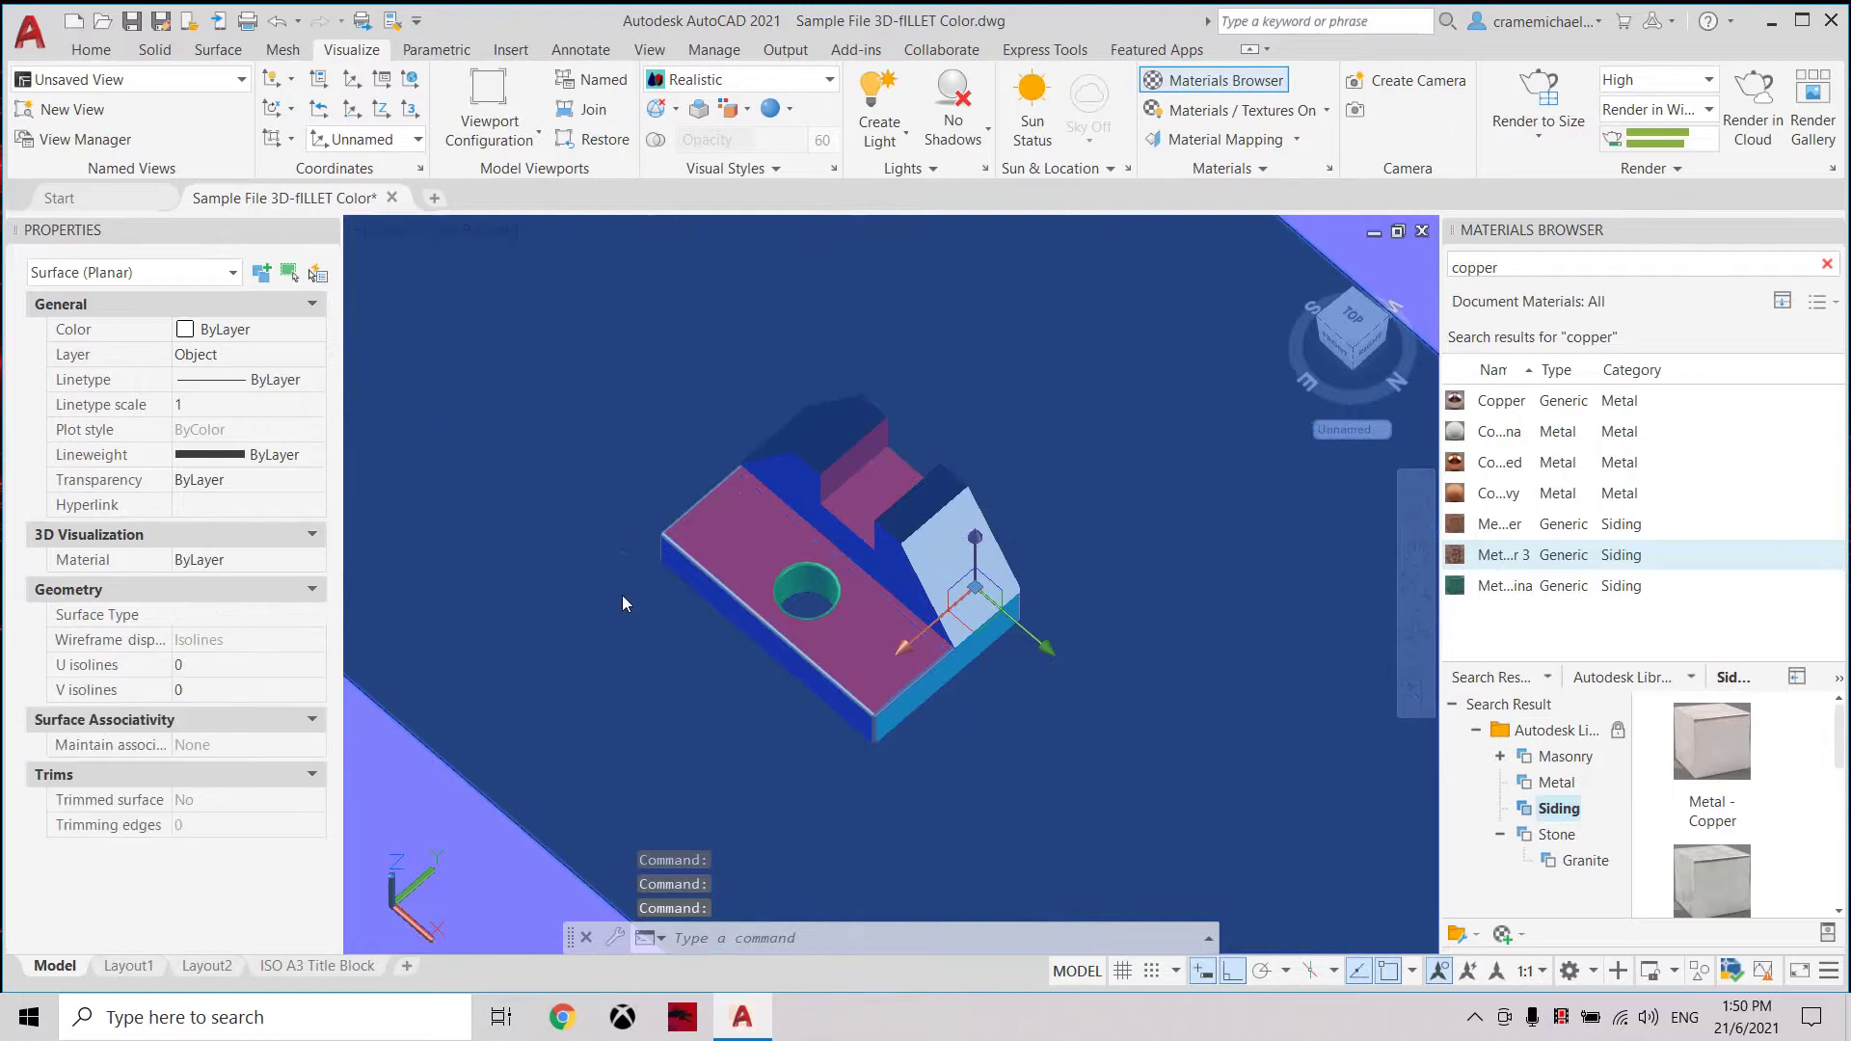
middle_click_drag(1069, 480, 1084, 540)
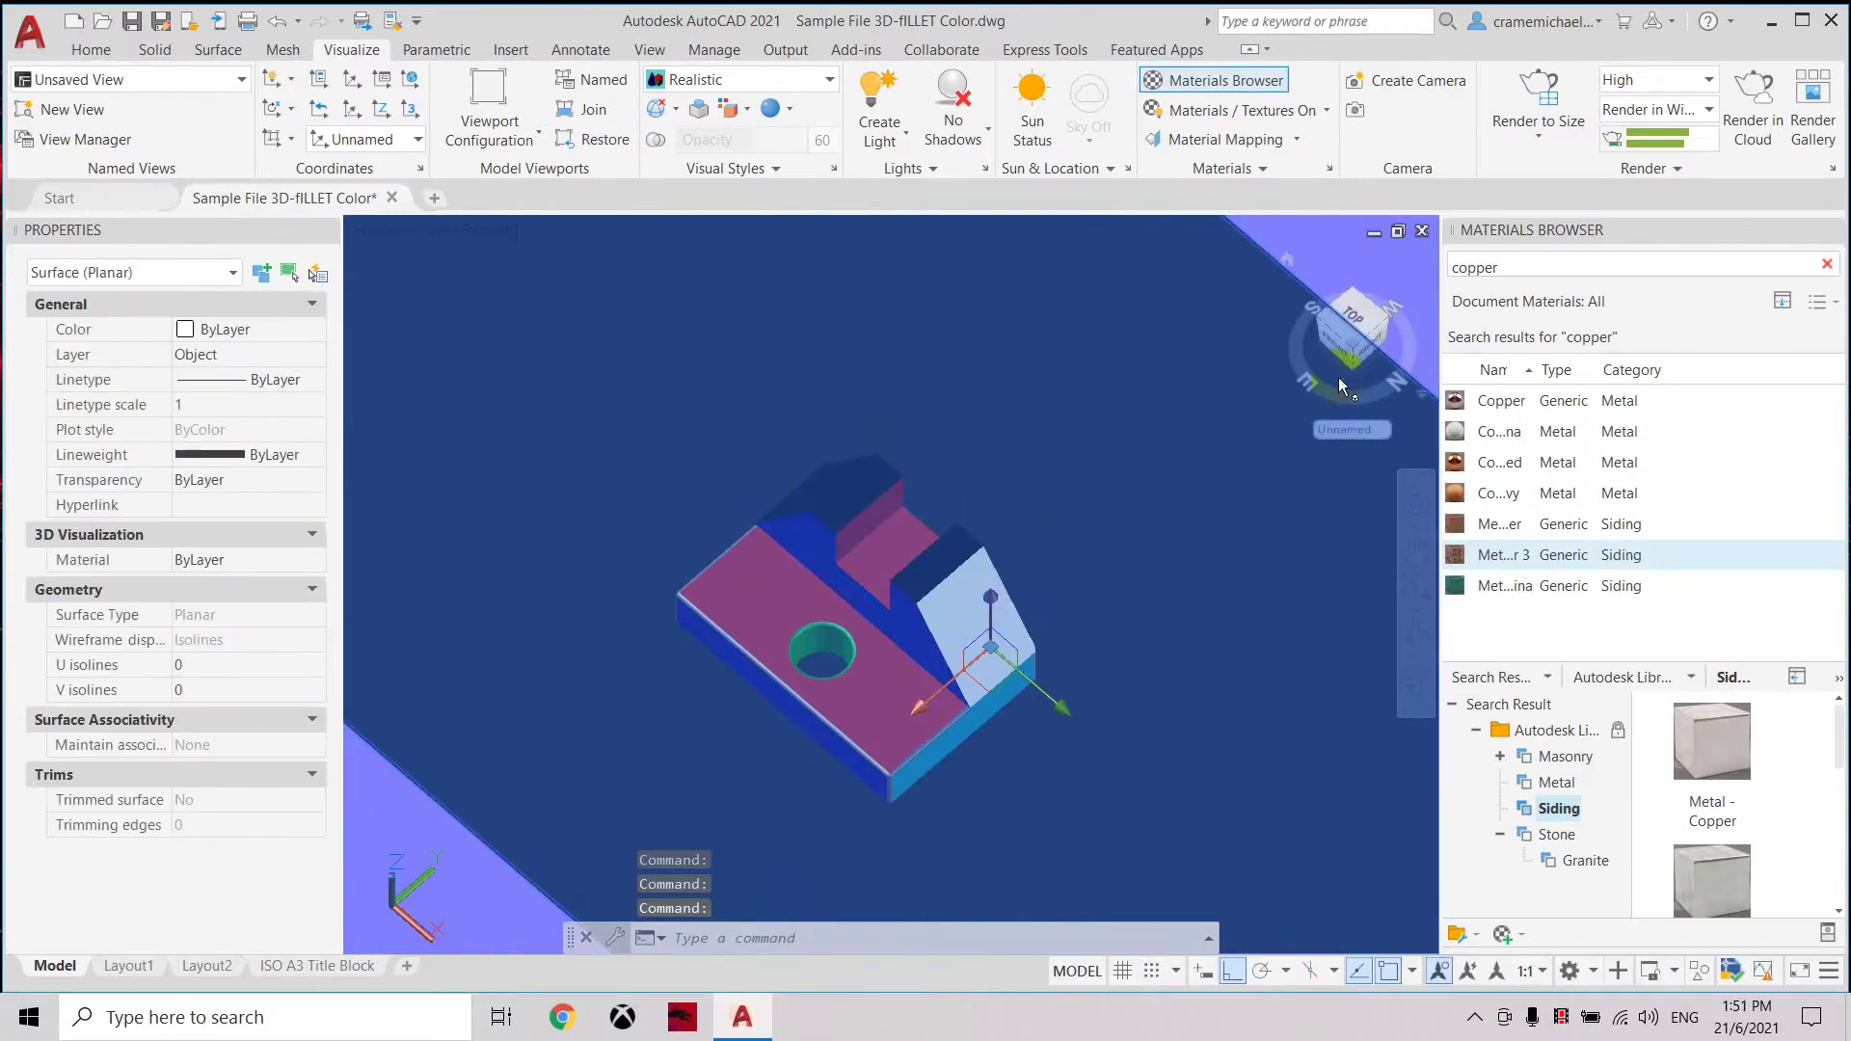
key("Escape")
Turn on the sun light and view the bracket from its front upper side.
left_click_drag(1352, 326, 1361, 297)
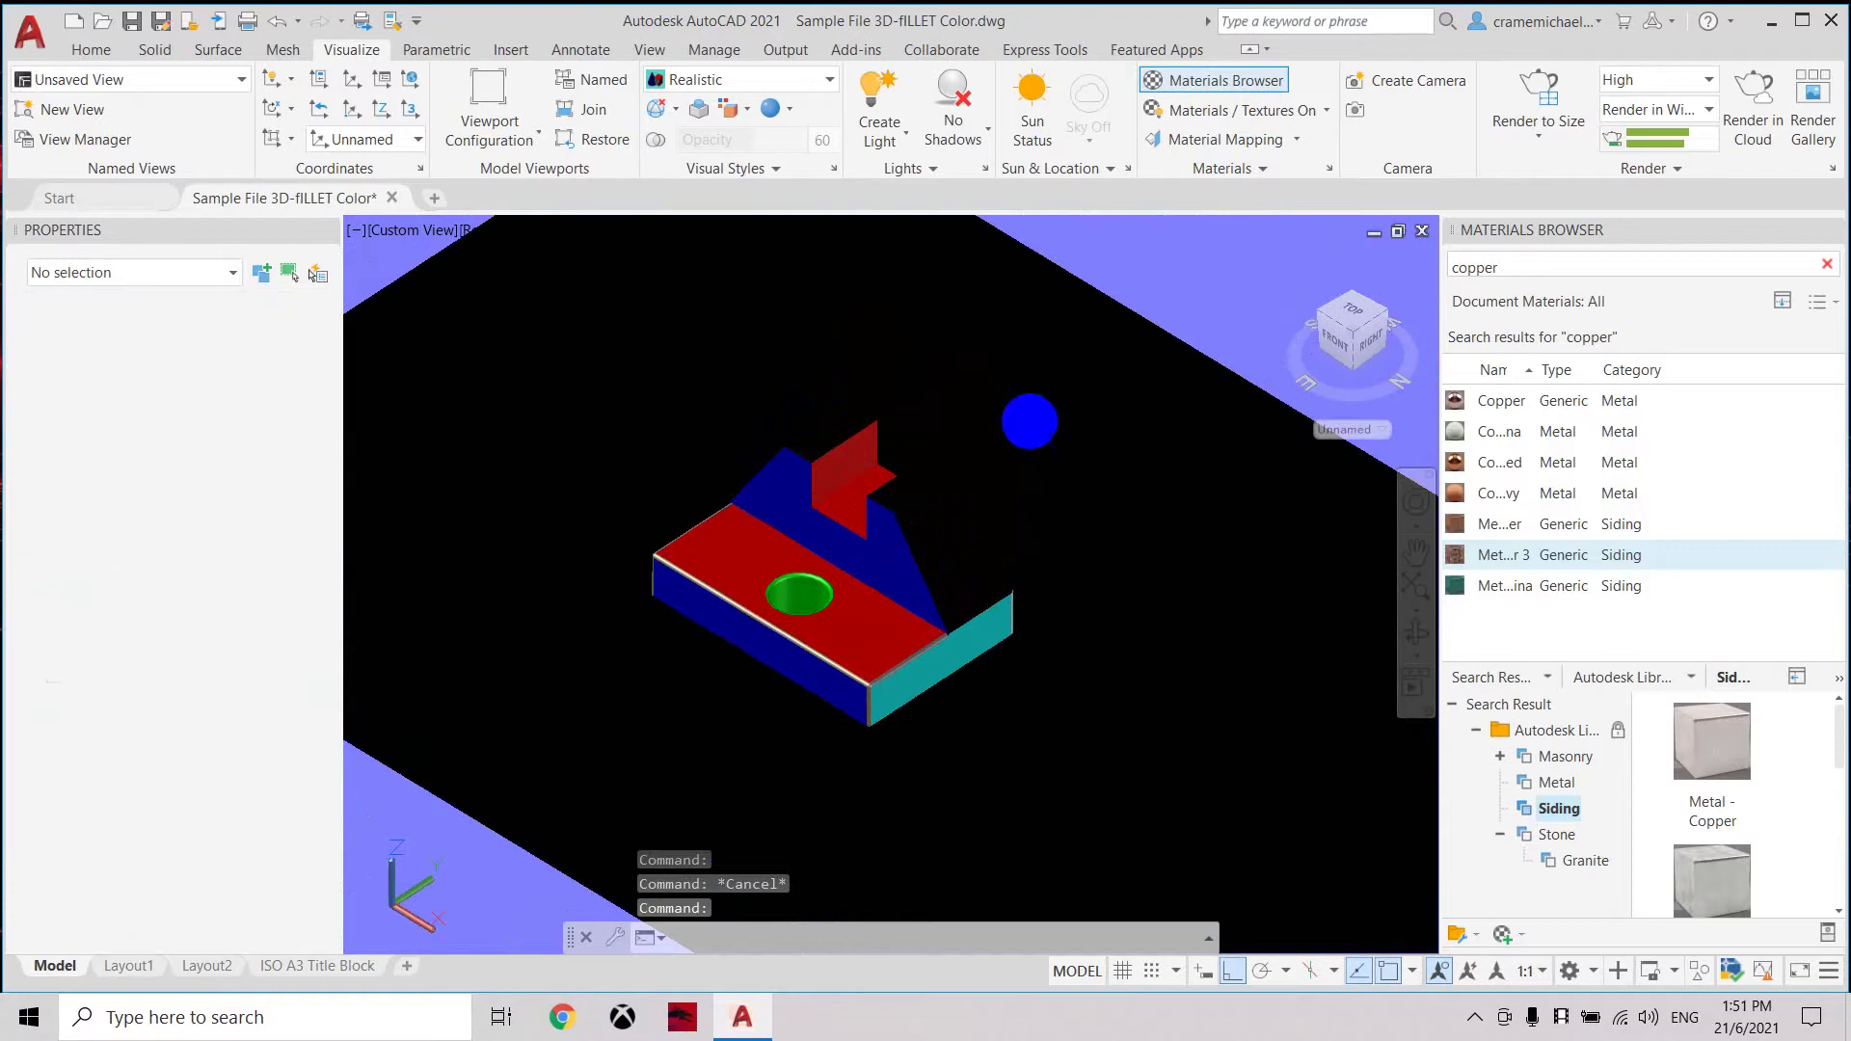
left_click(1023, 140)
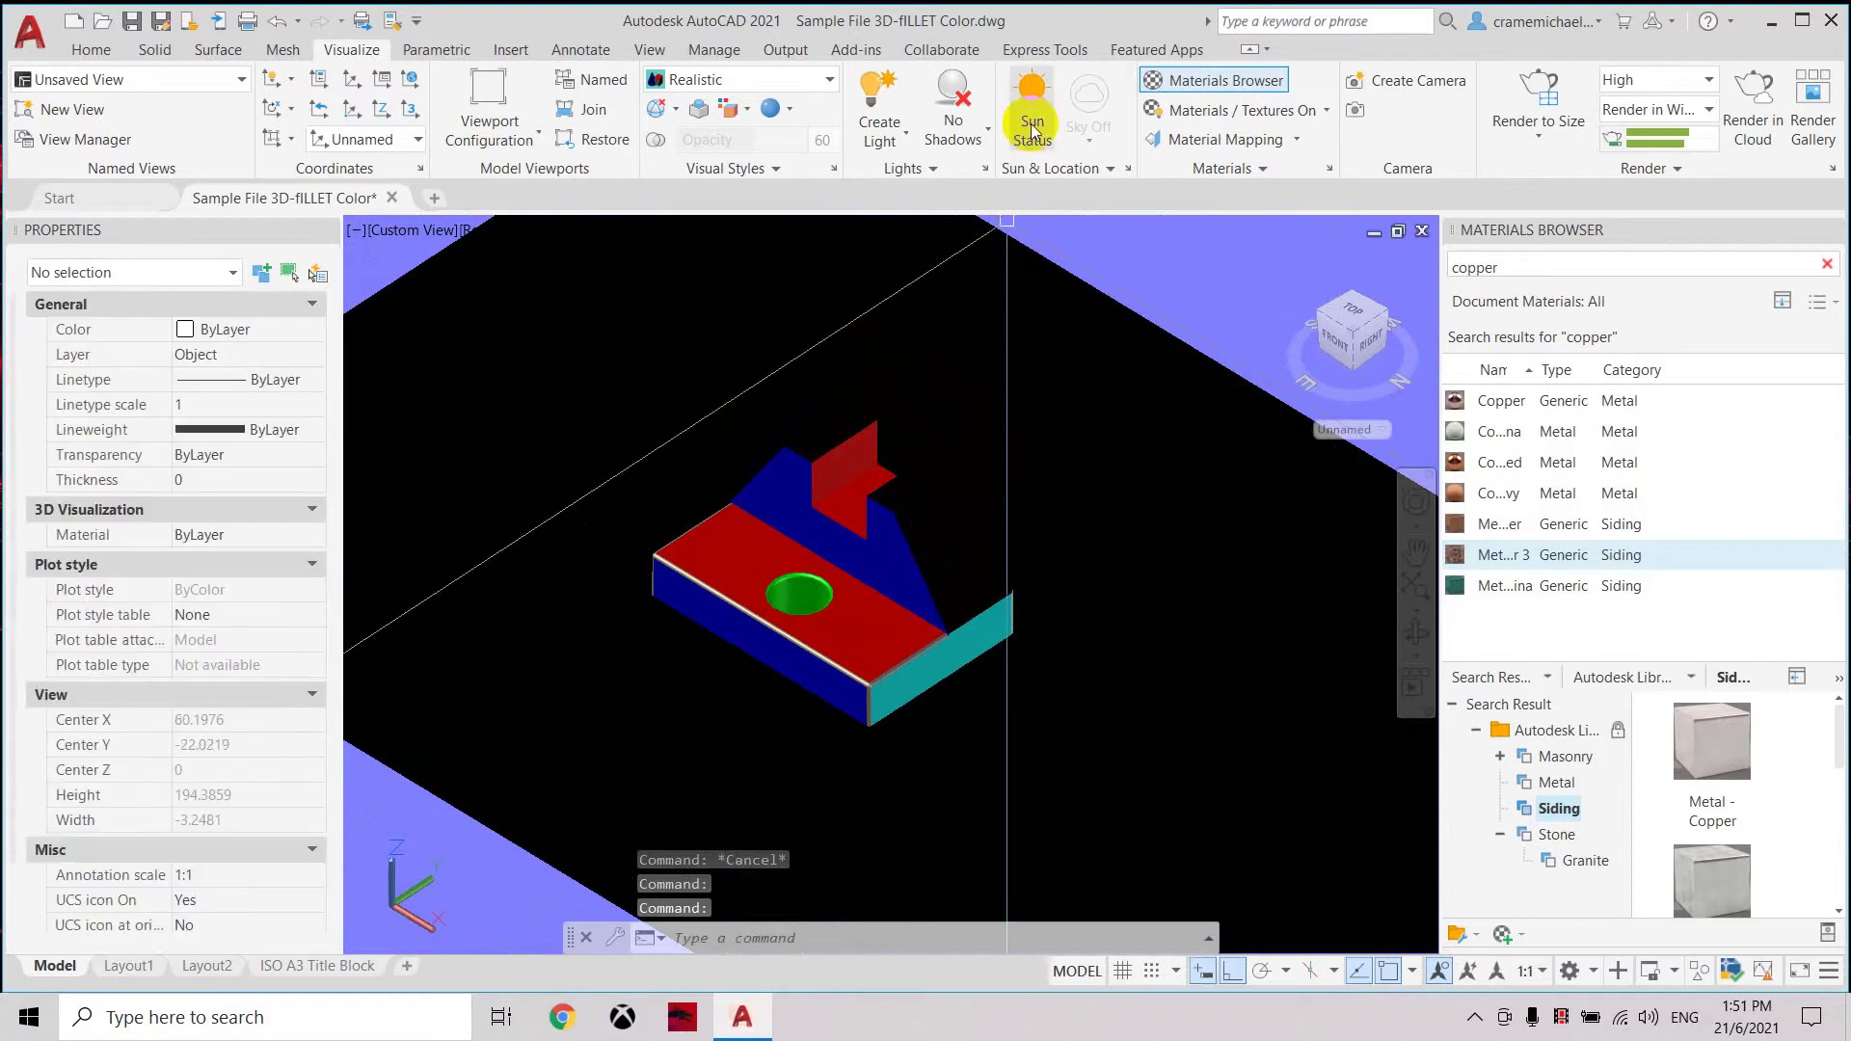
left_click(1031, 124)
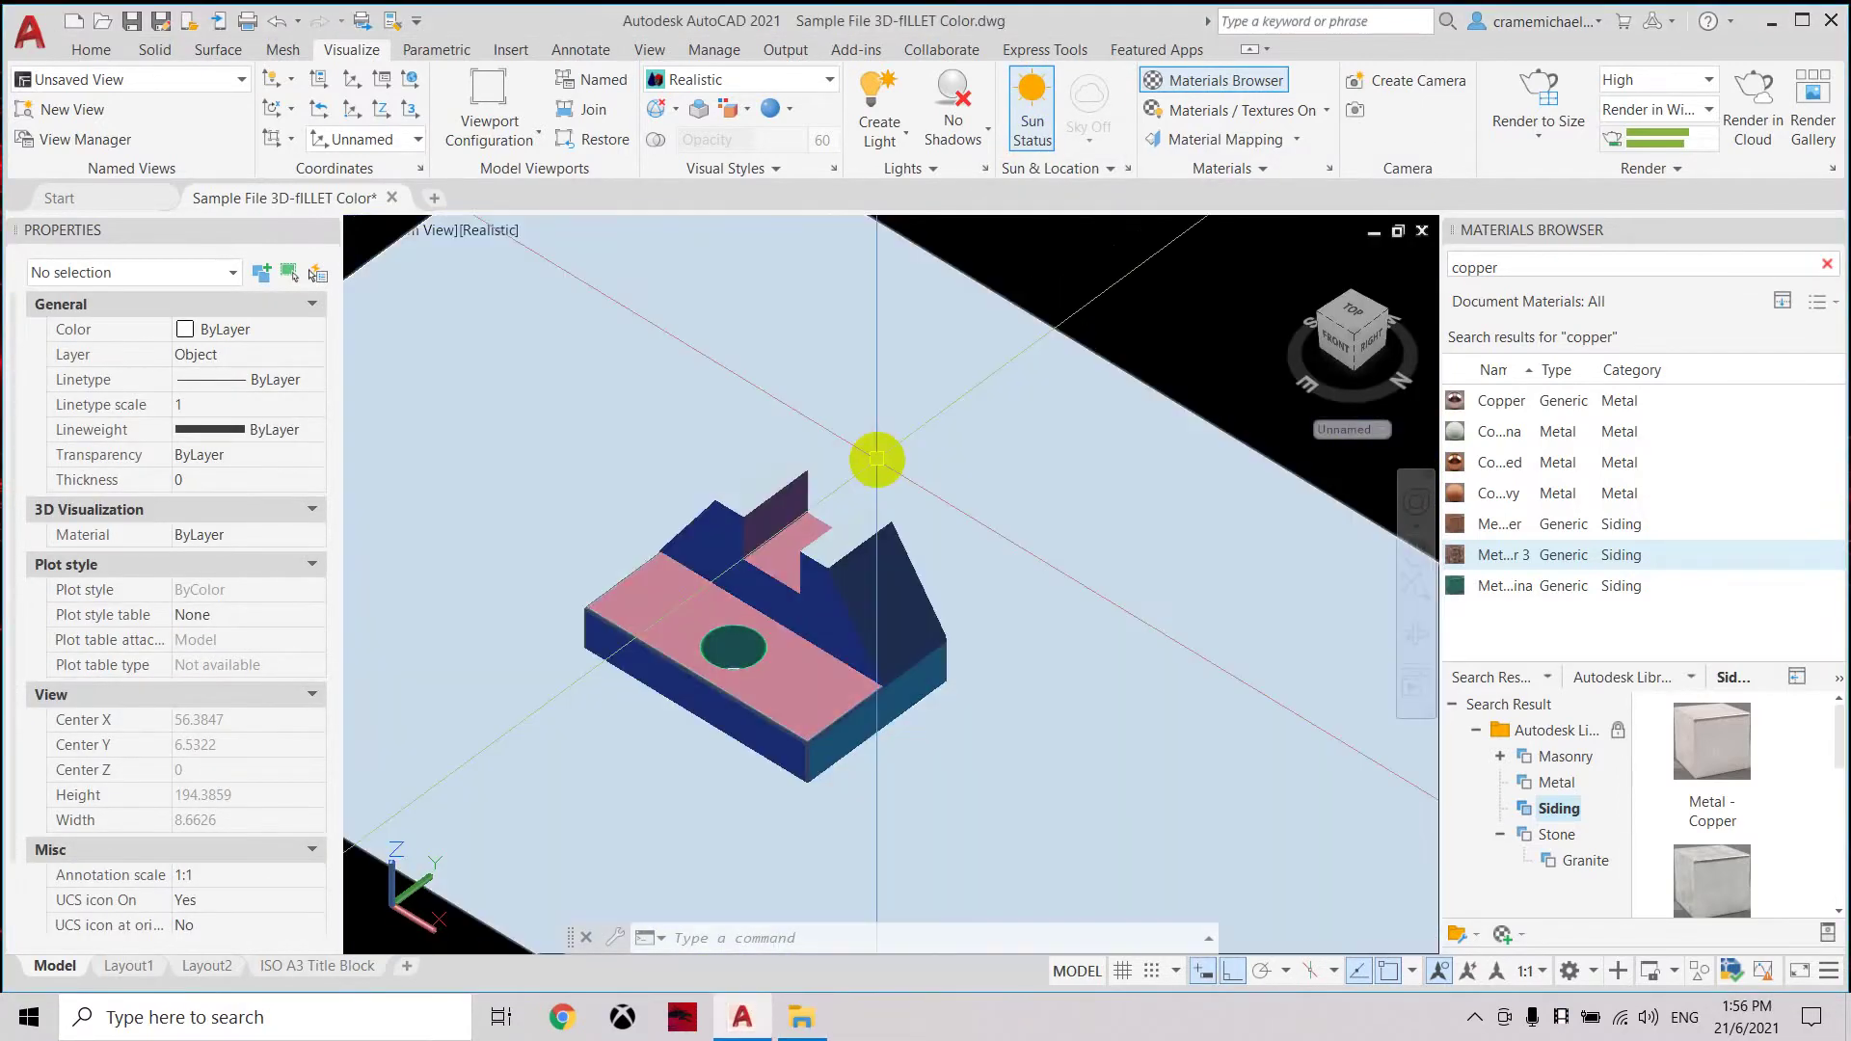
middle_click_drag(876, 459, 987, 425)
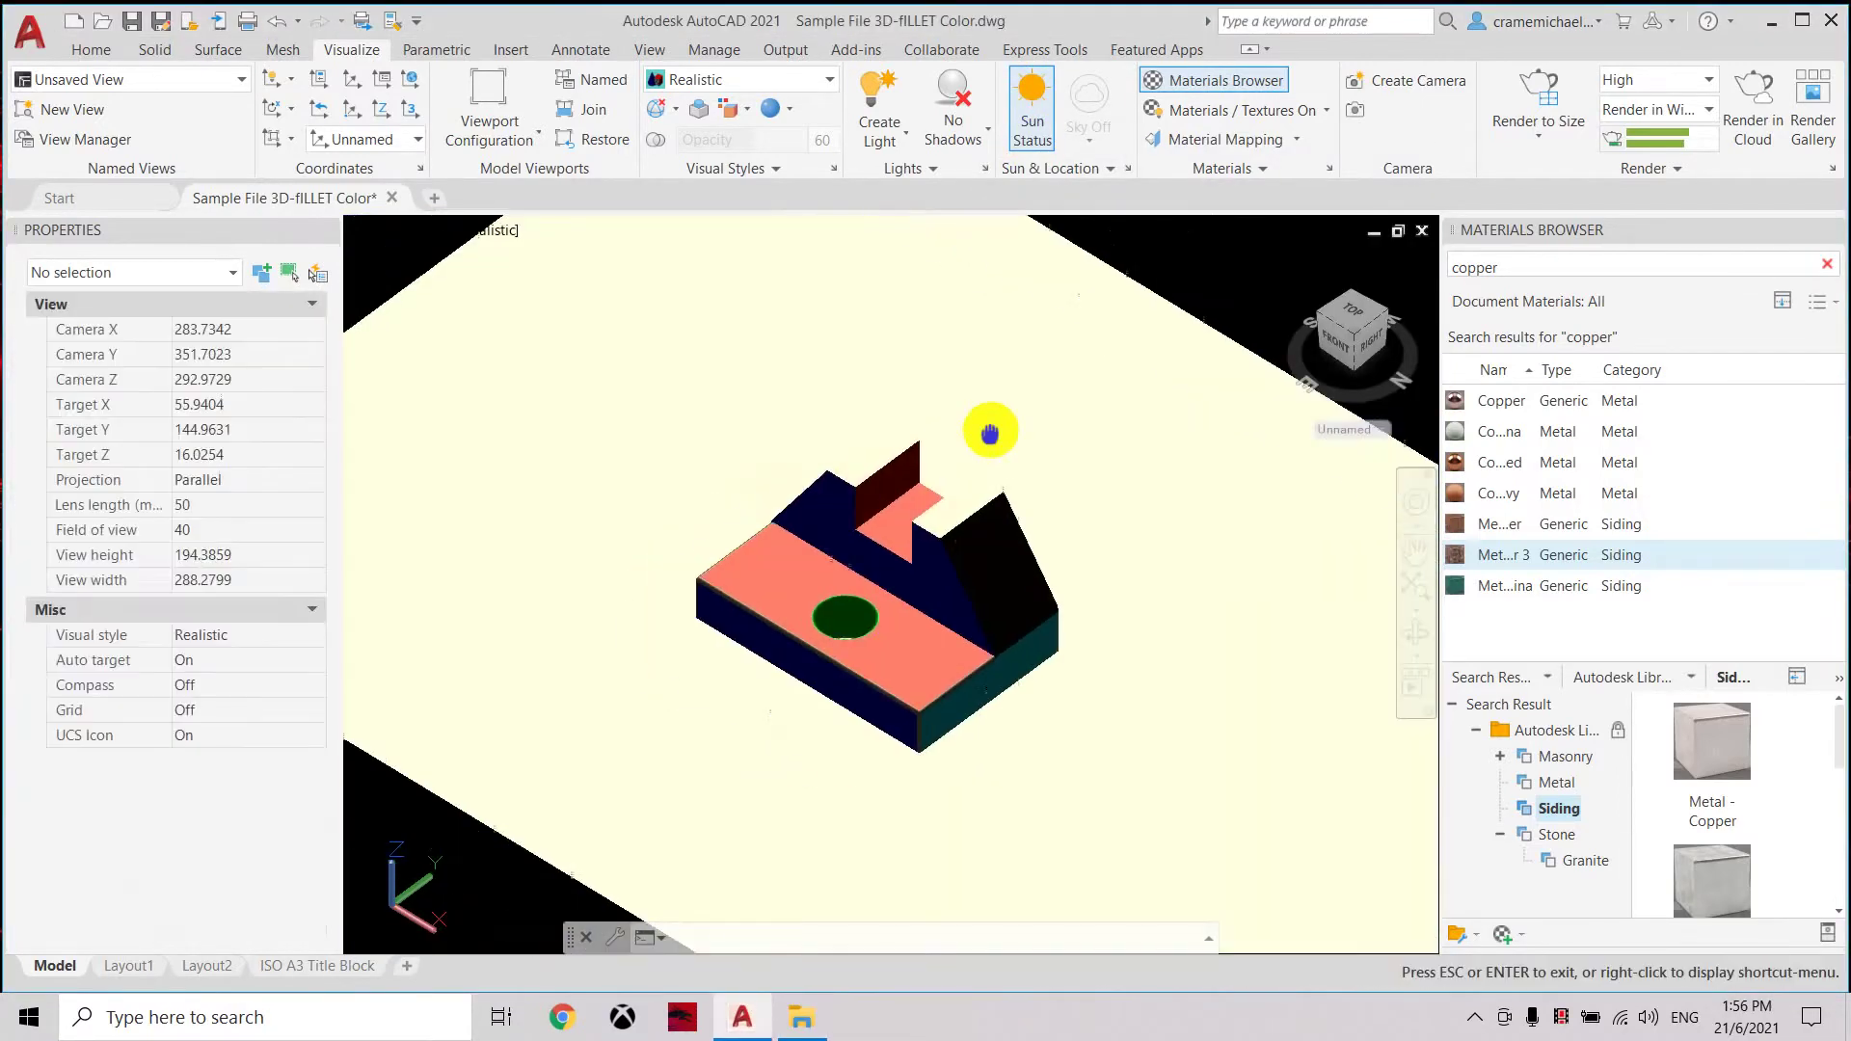
mouse_move(1359, 334)
left_mouse_down()
mouse_move(1311, 349)
mouse_move(1392, 405)
mouse_move(1408, 388)
mouse_move(1404, 451)
mouse_move(1427, 466)
left_mouse_up()
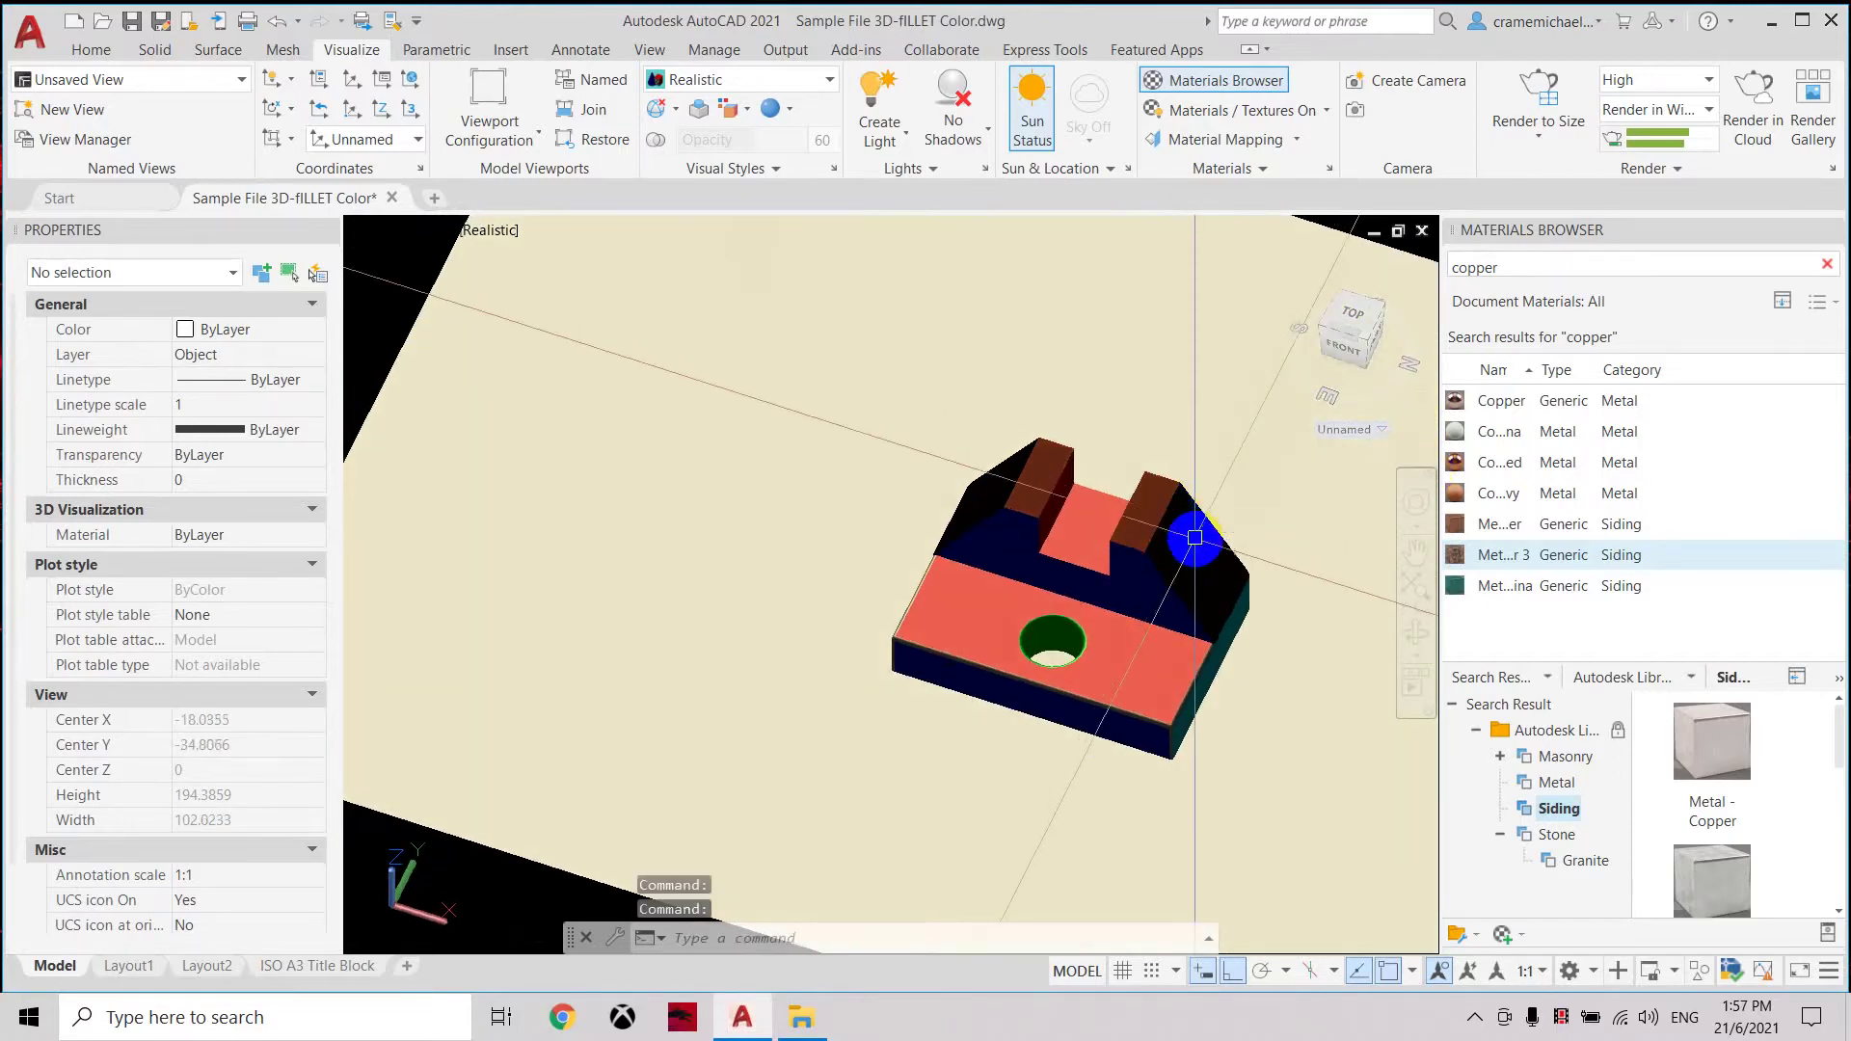
middle_click_drag(1195, 537, 1099, 537)
middle_click_drag(1098, 405, 1003, 392)
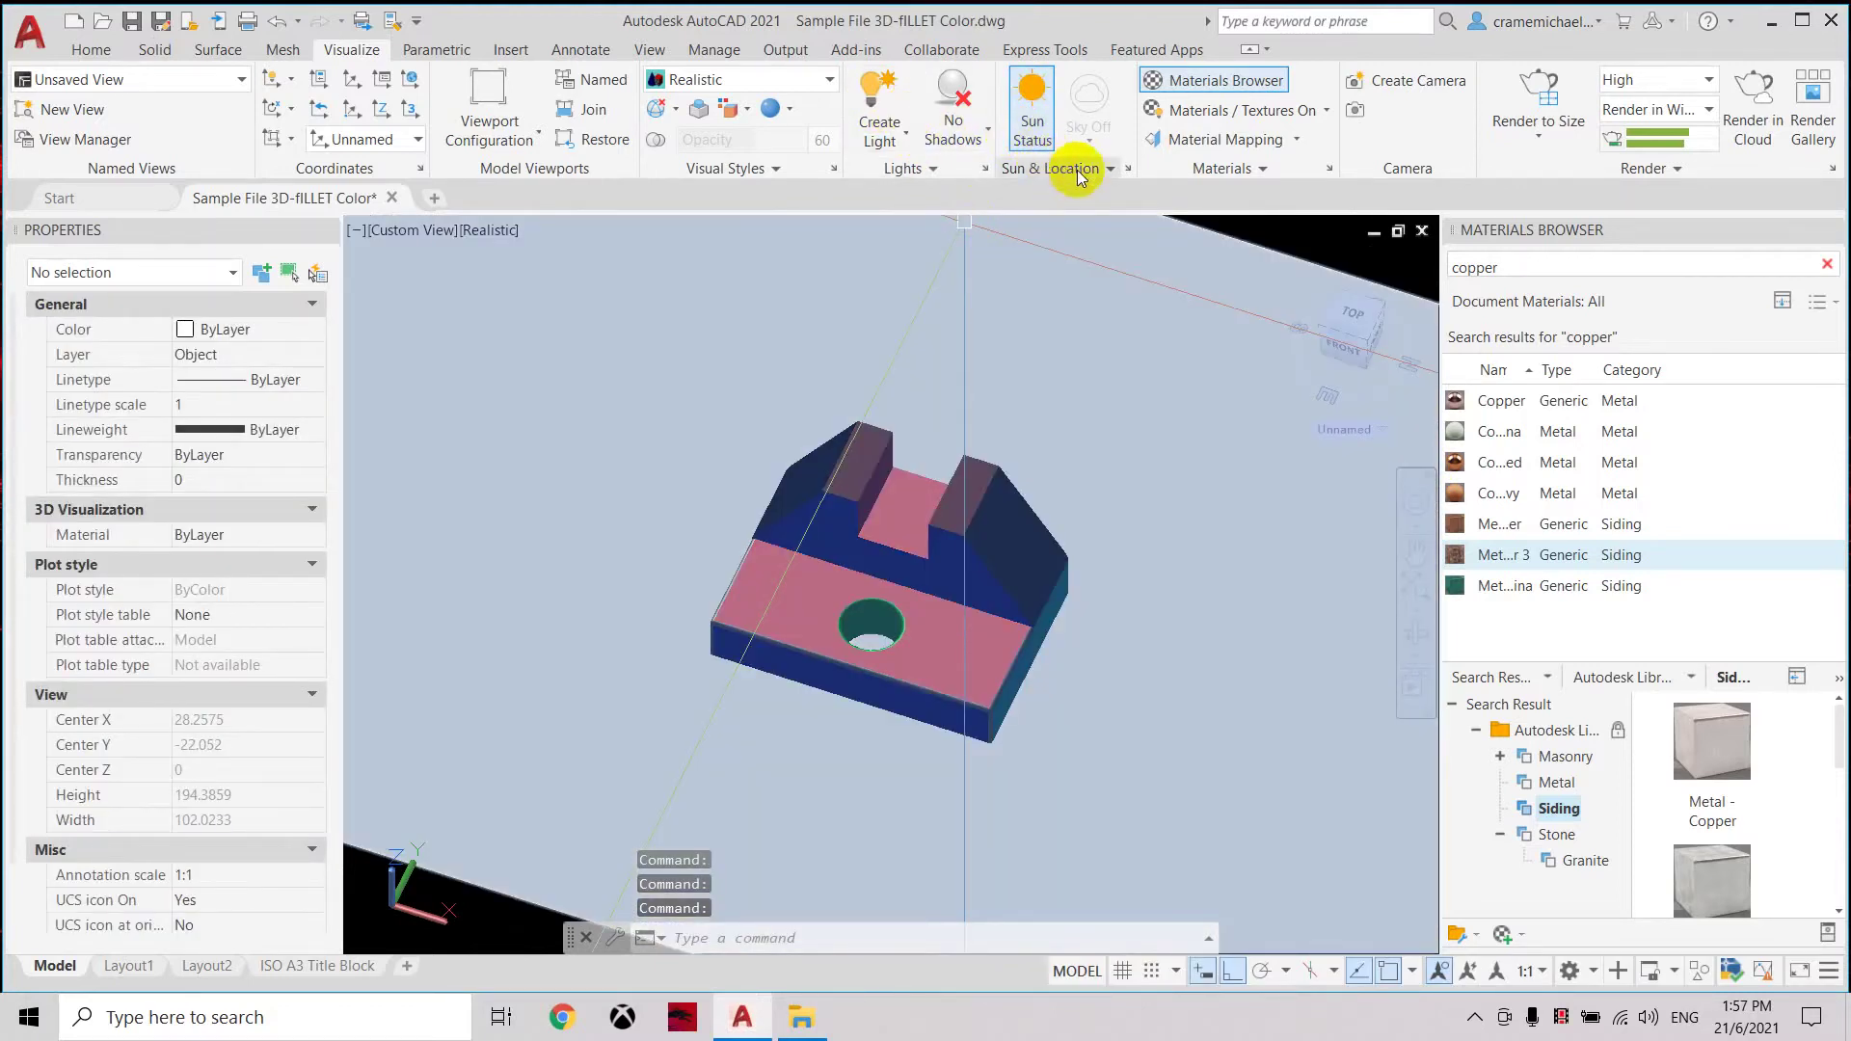
Open the sun properties and set the sun angle time to 6:00 PM.
left_click(1127, 170)
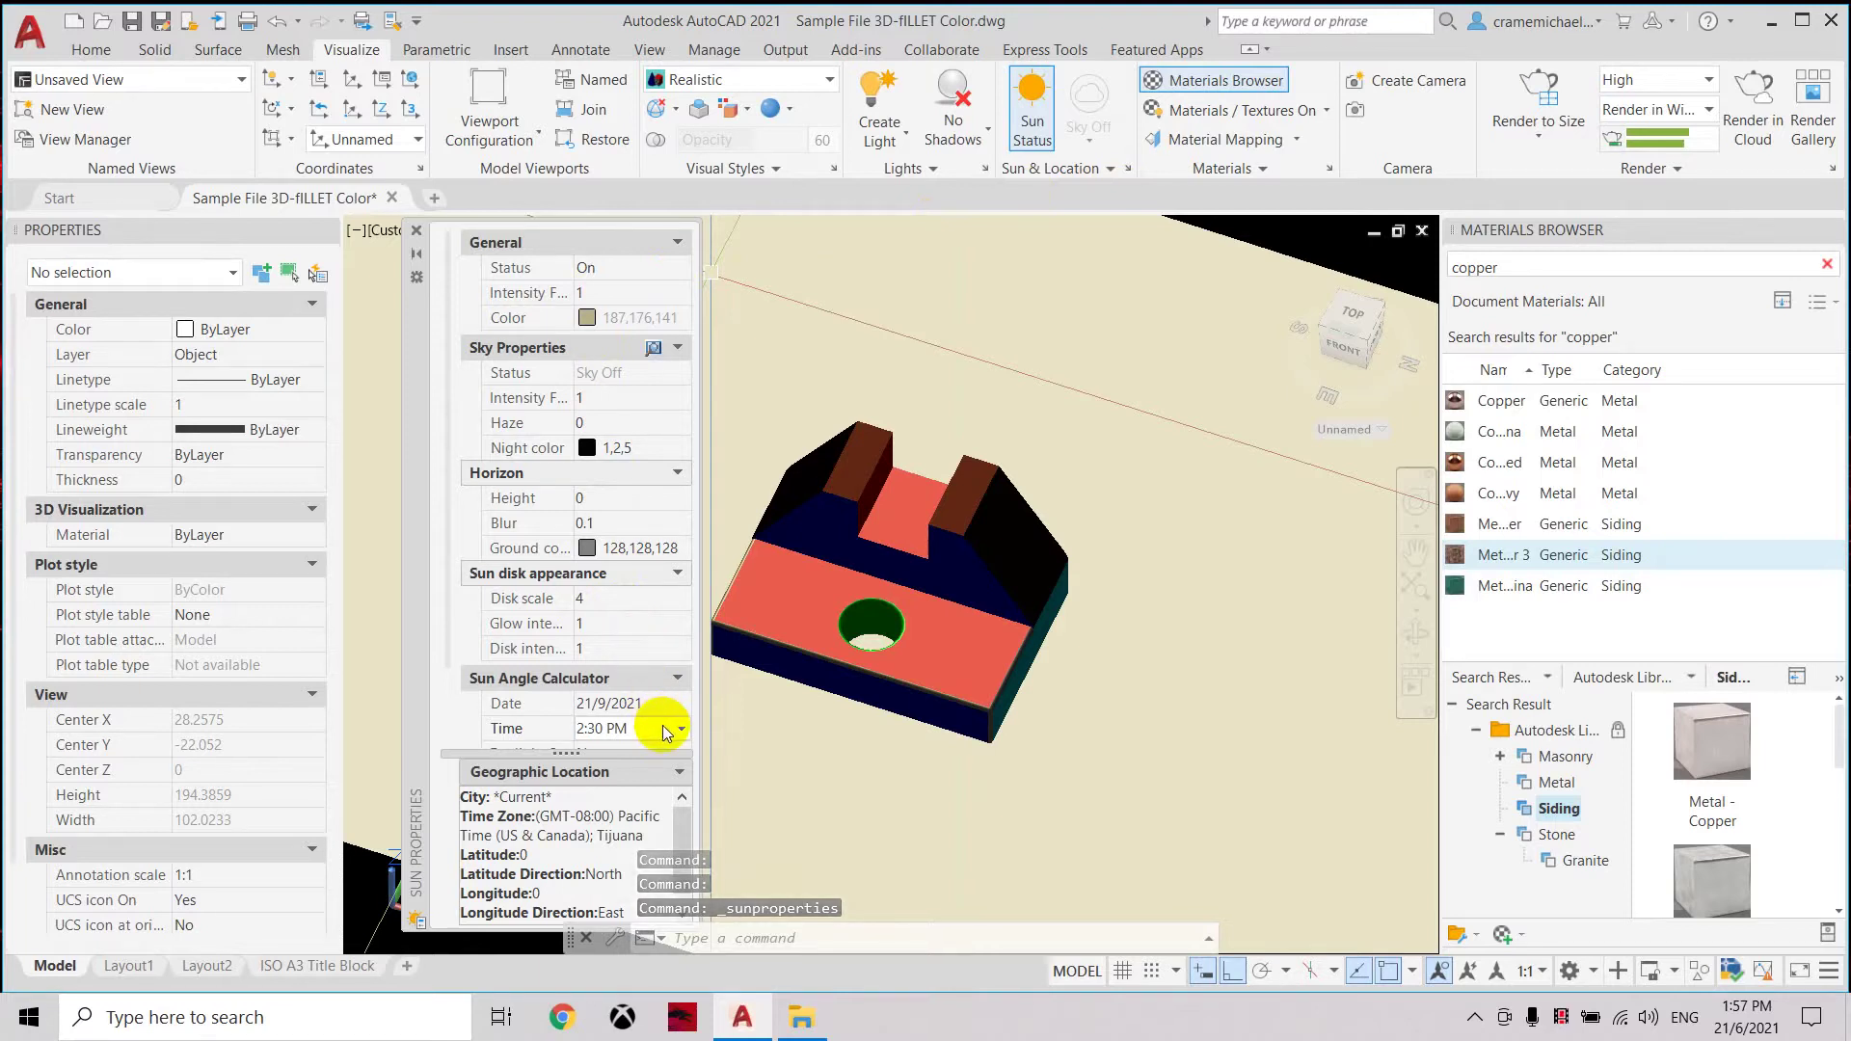
scroll(666, 732, "down", 1)
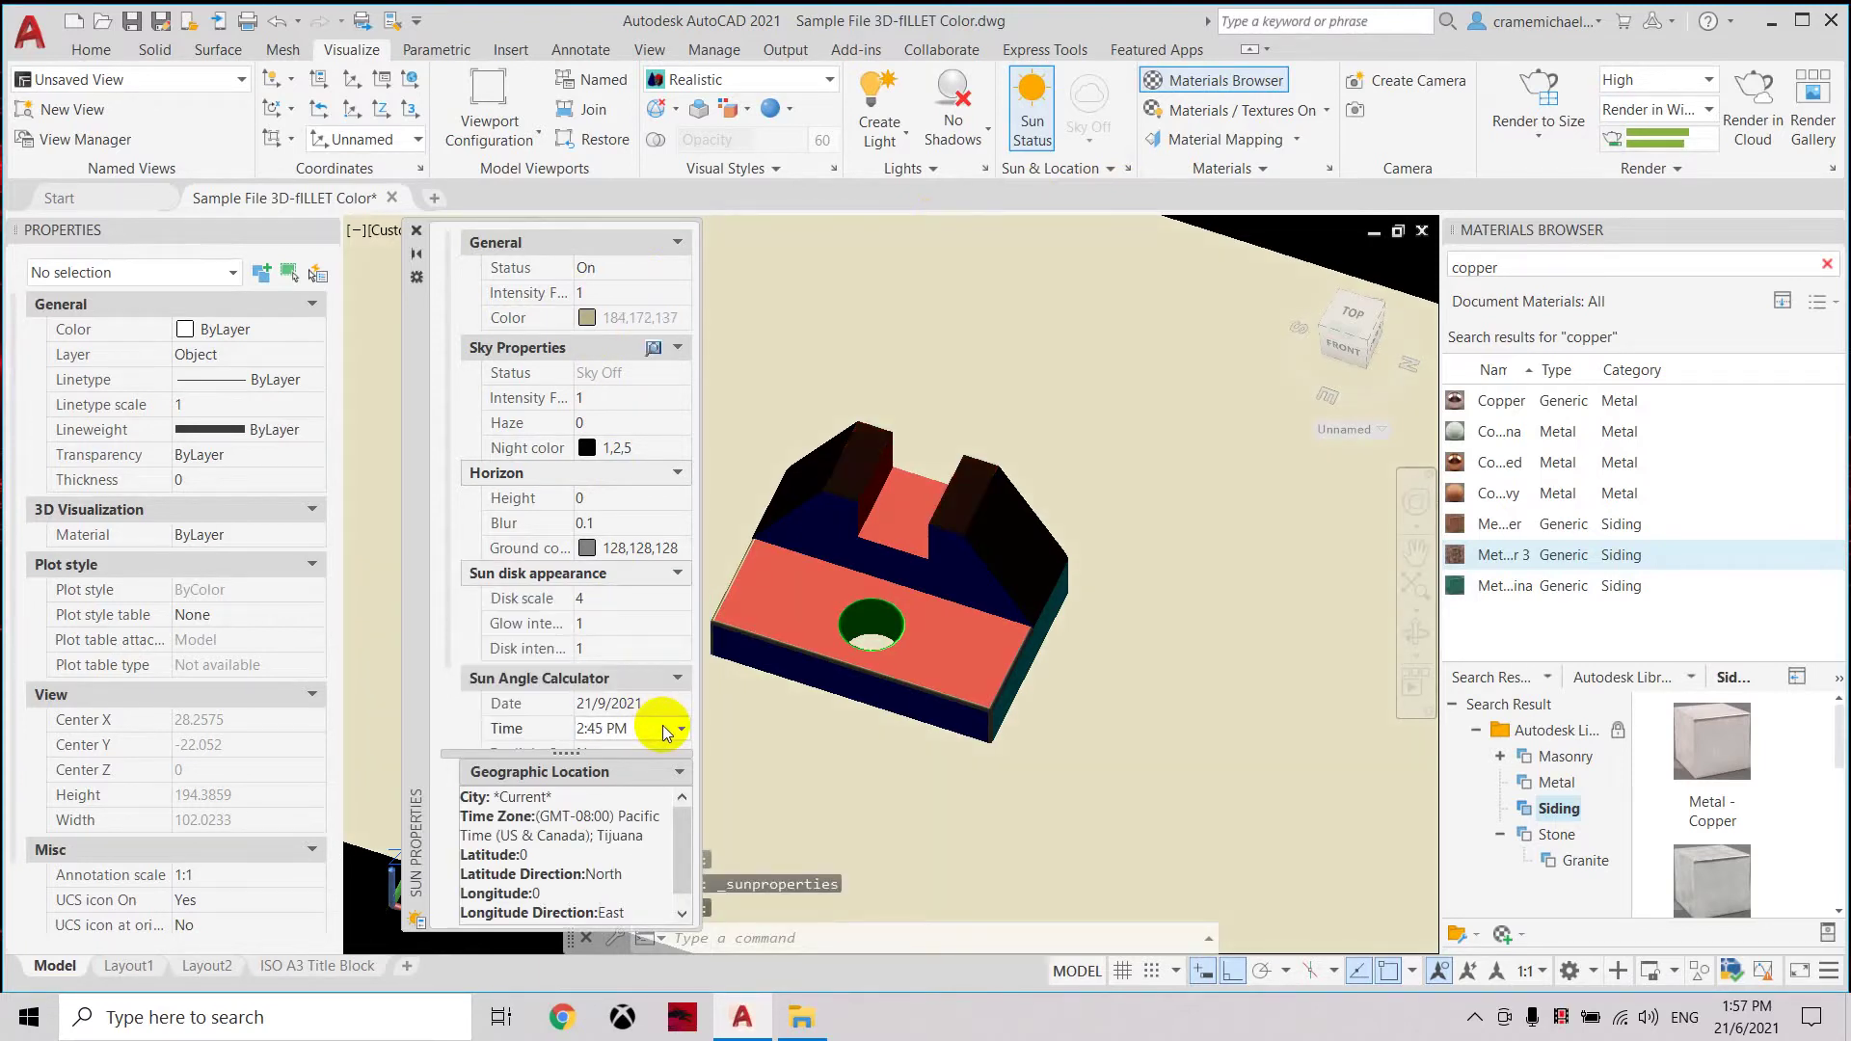
left_click(680, 727)
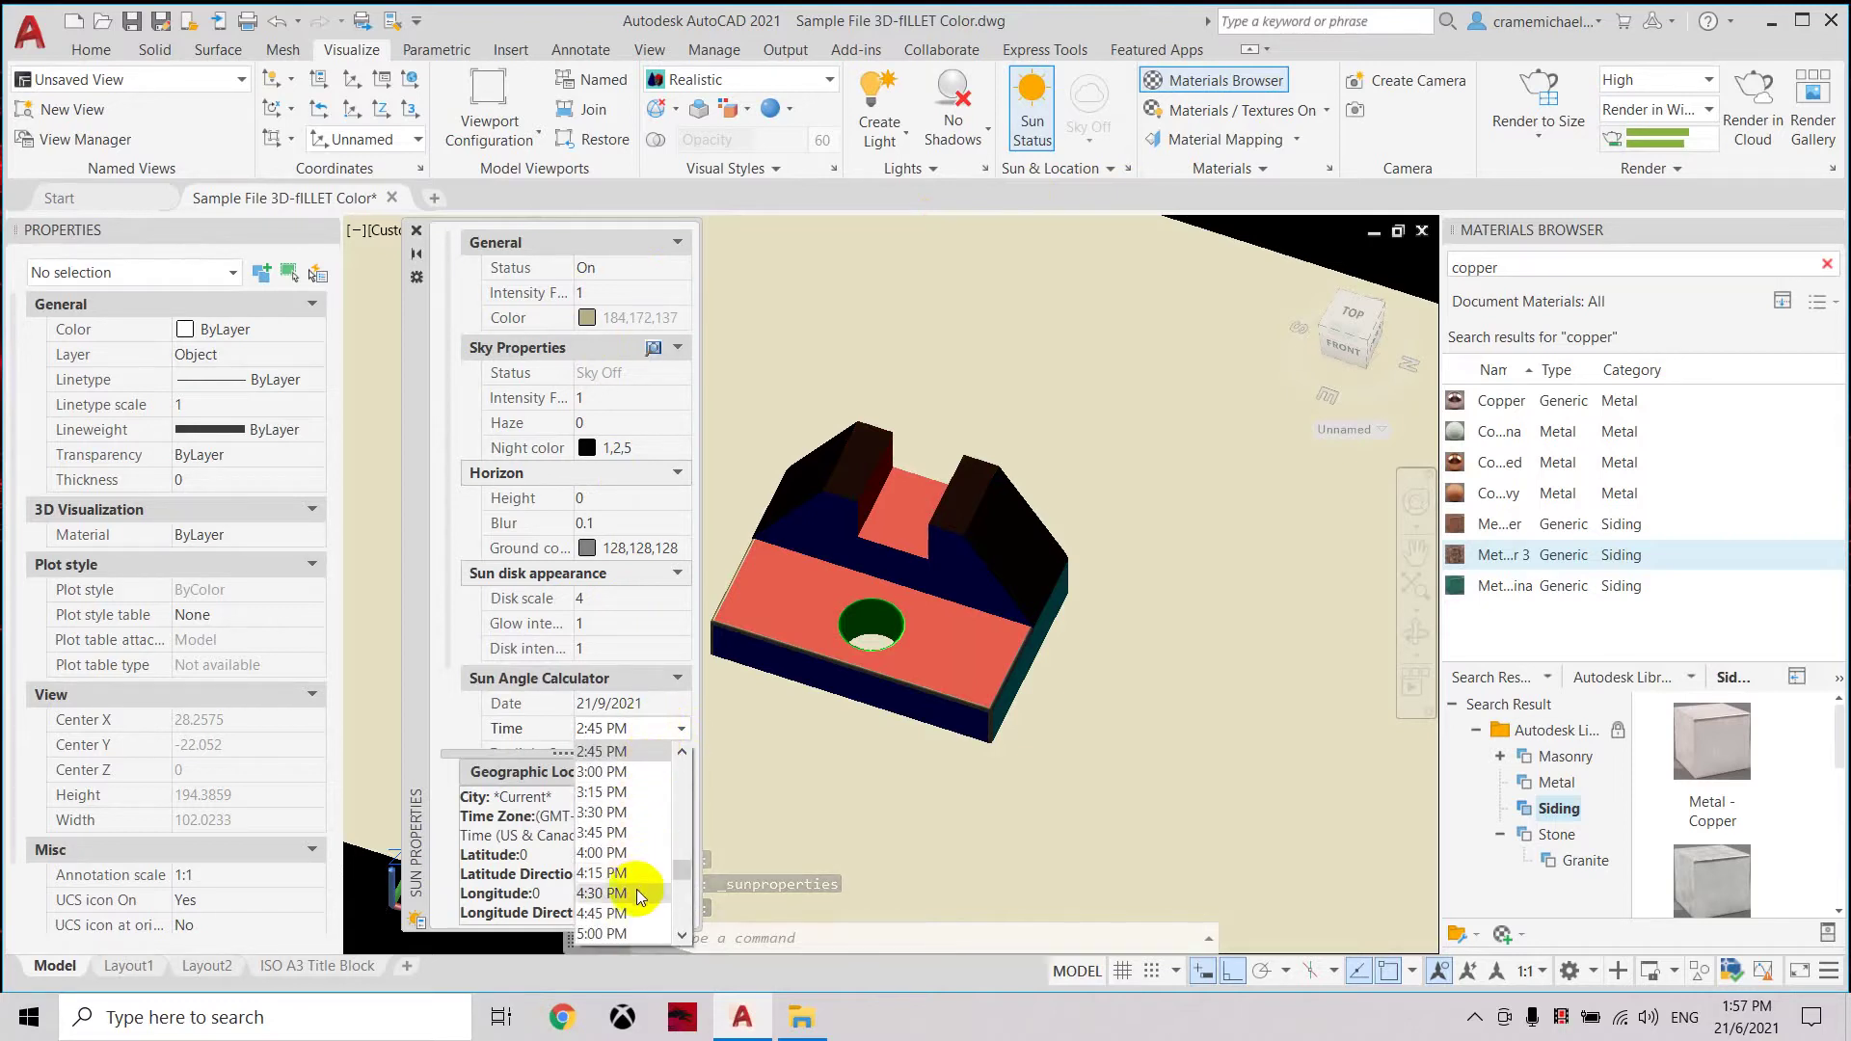
scroll(631, 923, "down", 2)
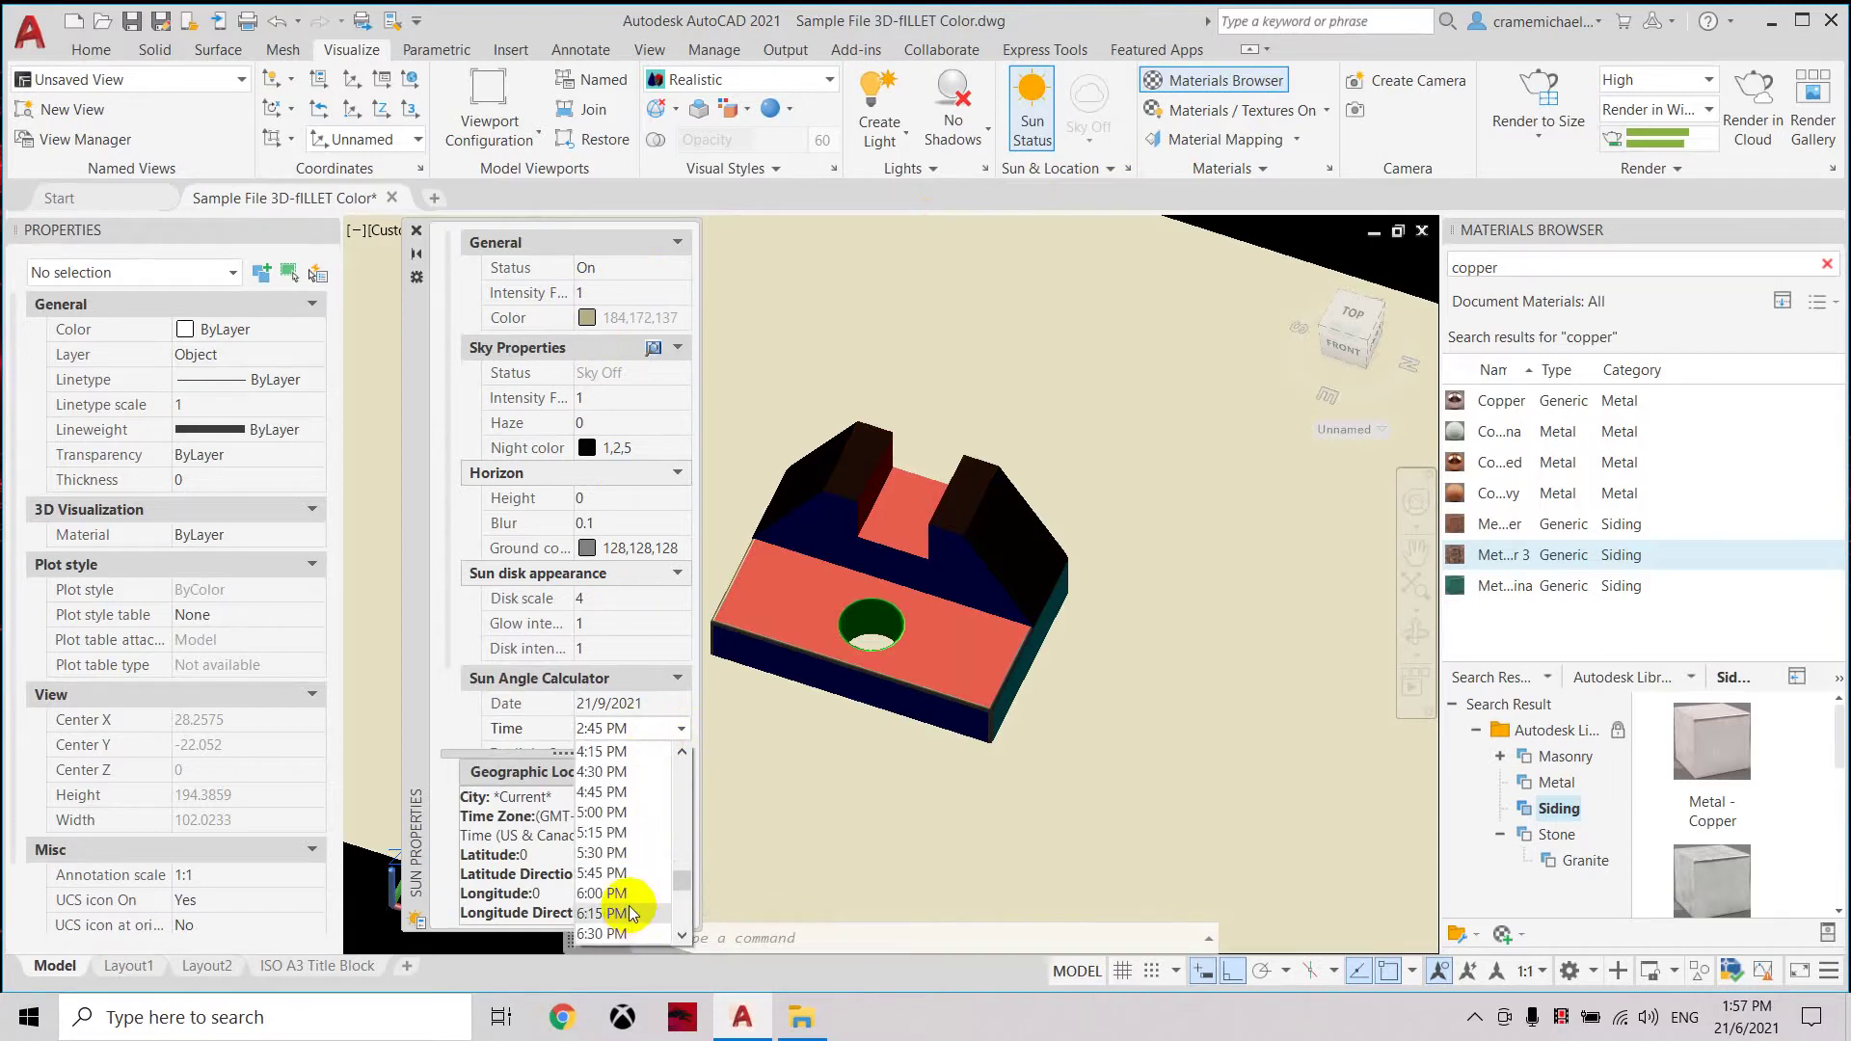
left_click(631, 894)
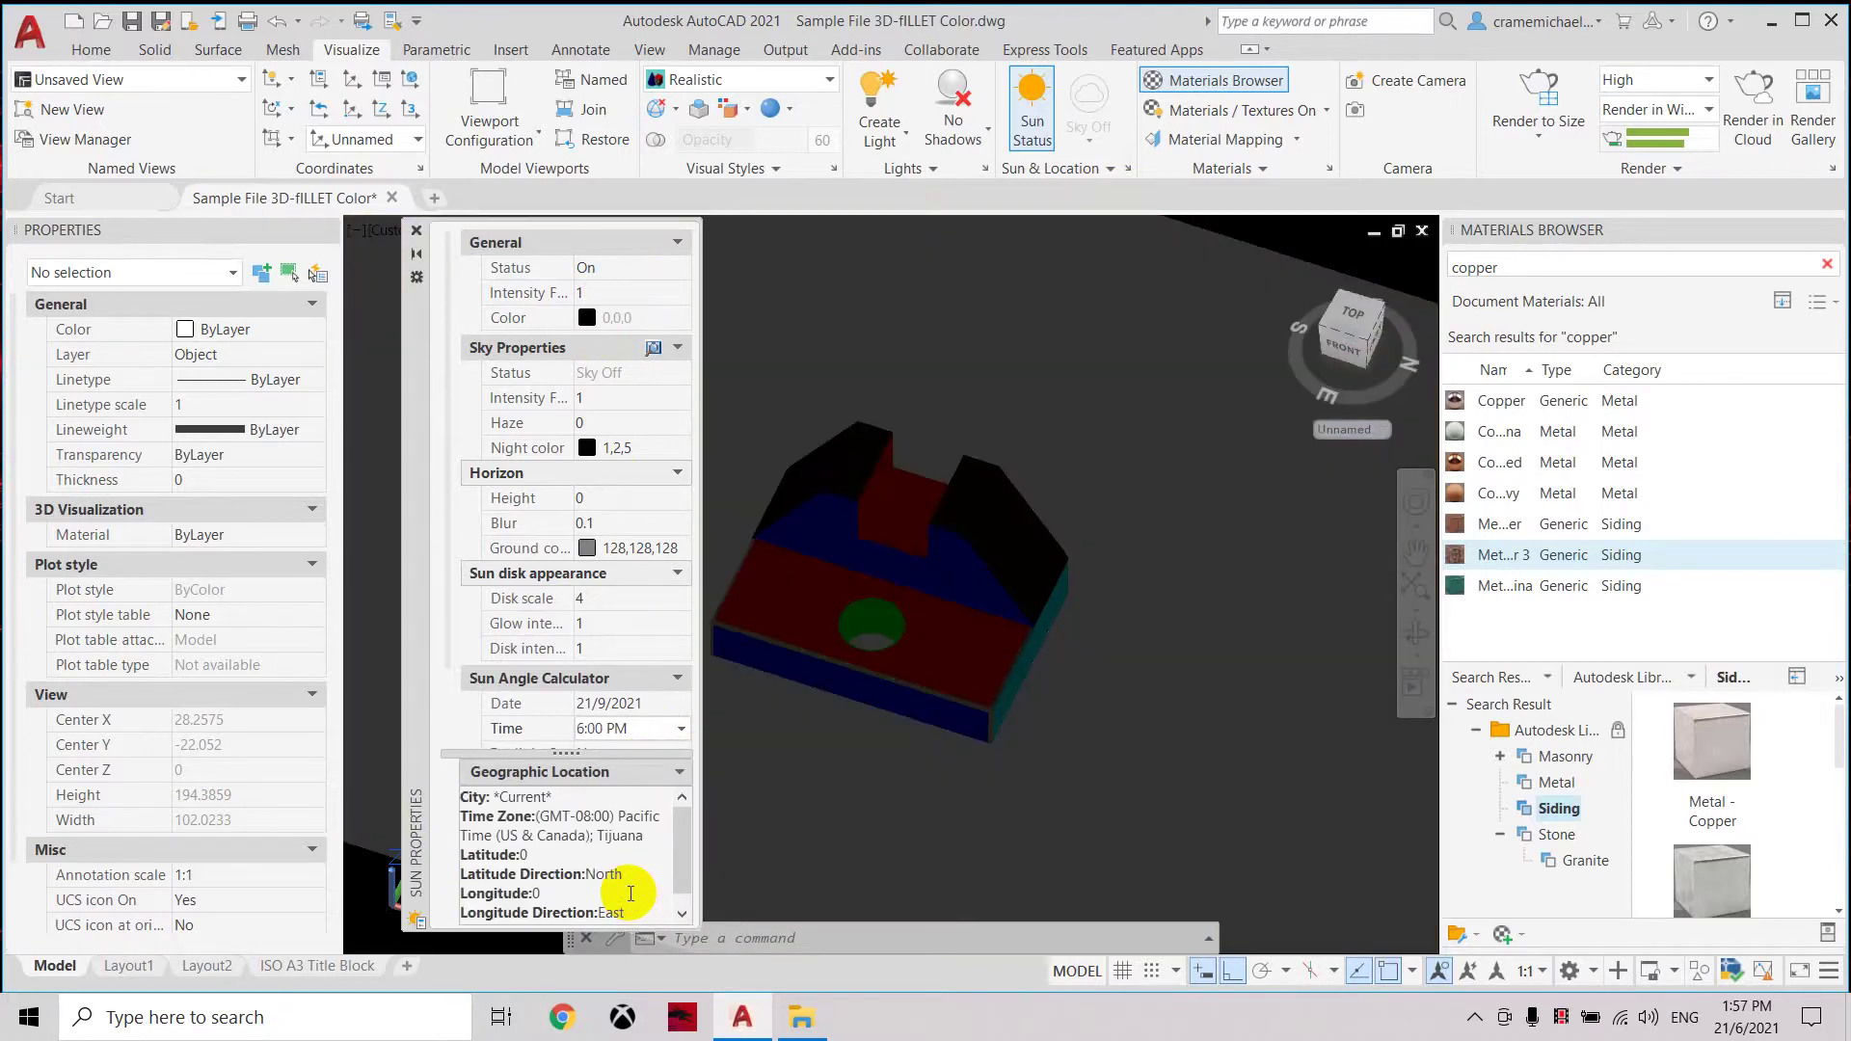
Change the sun angle time to 7:00 AM.
left_click(679, 729)
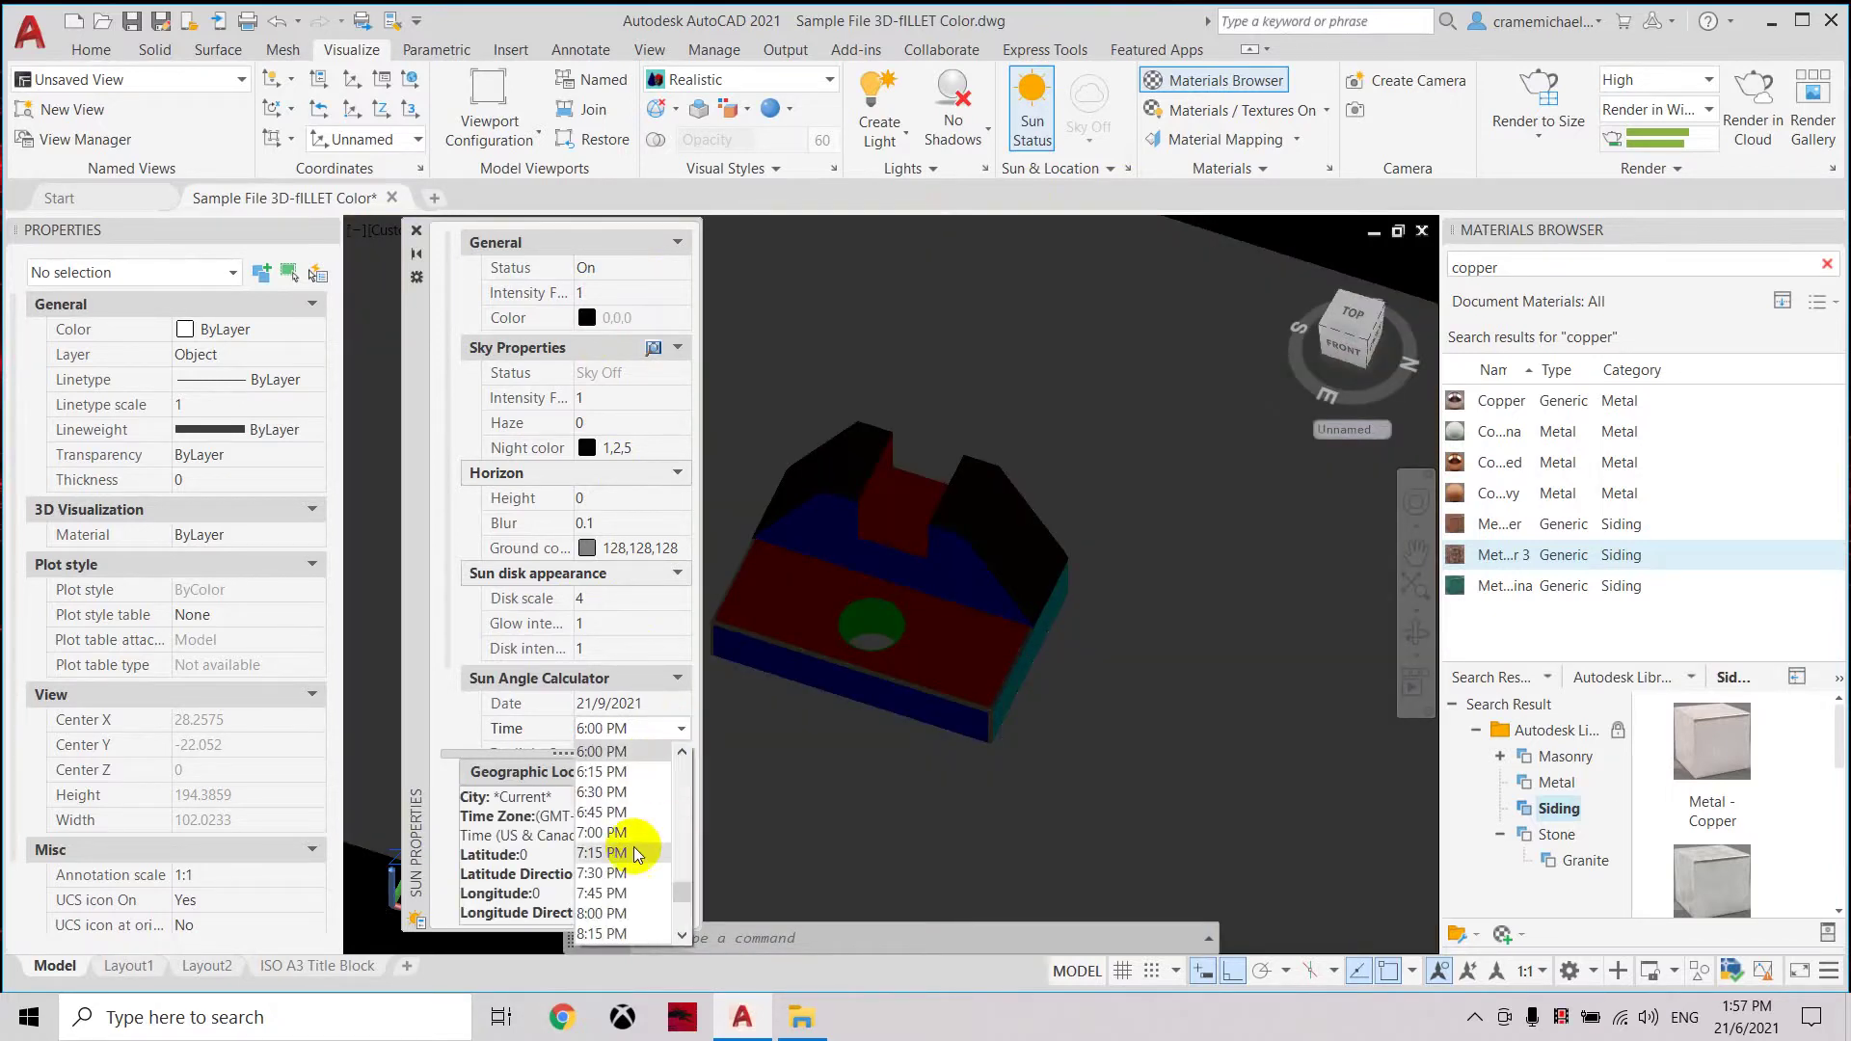
scroll(635, 854, "up", 8)
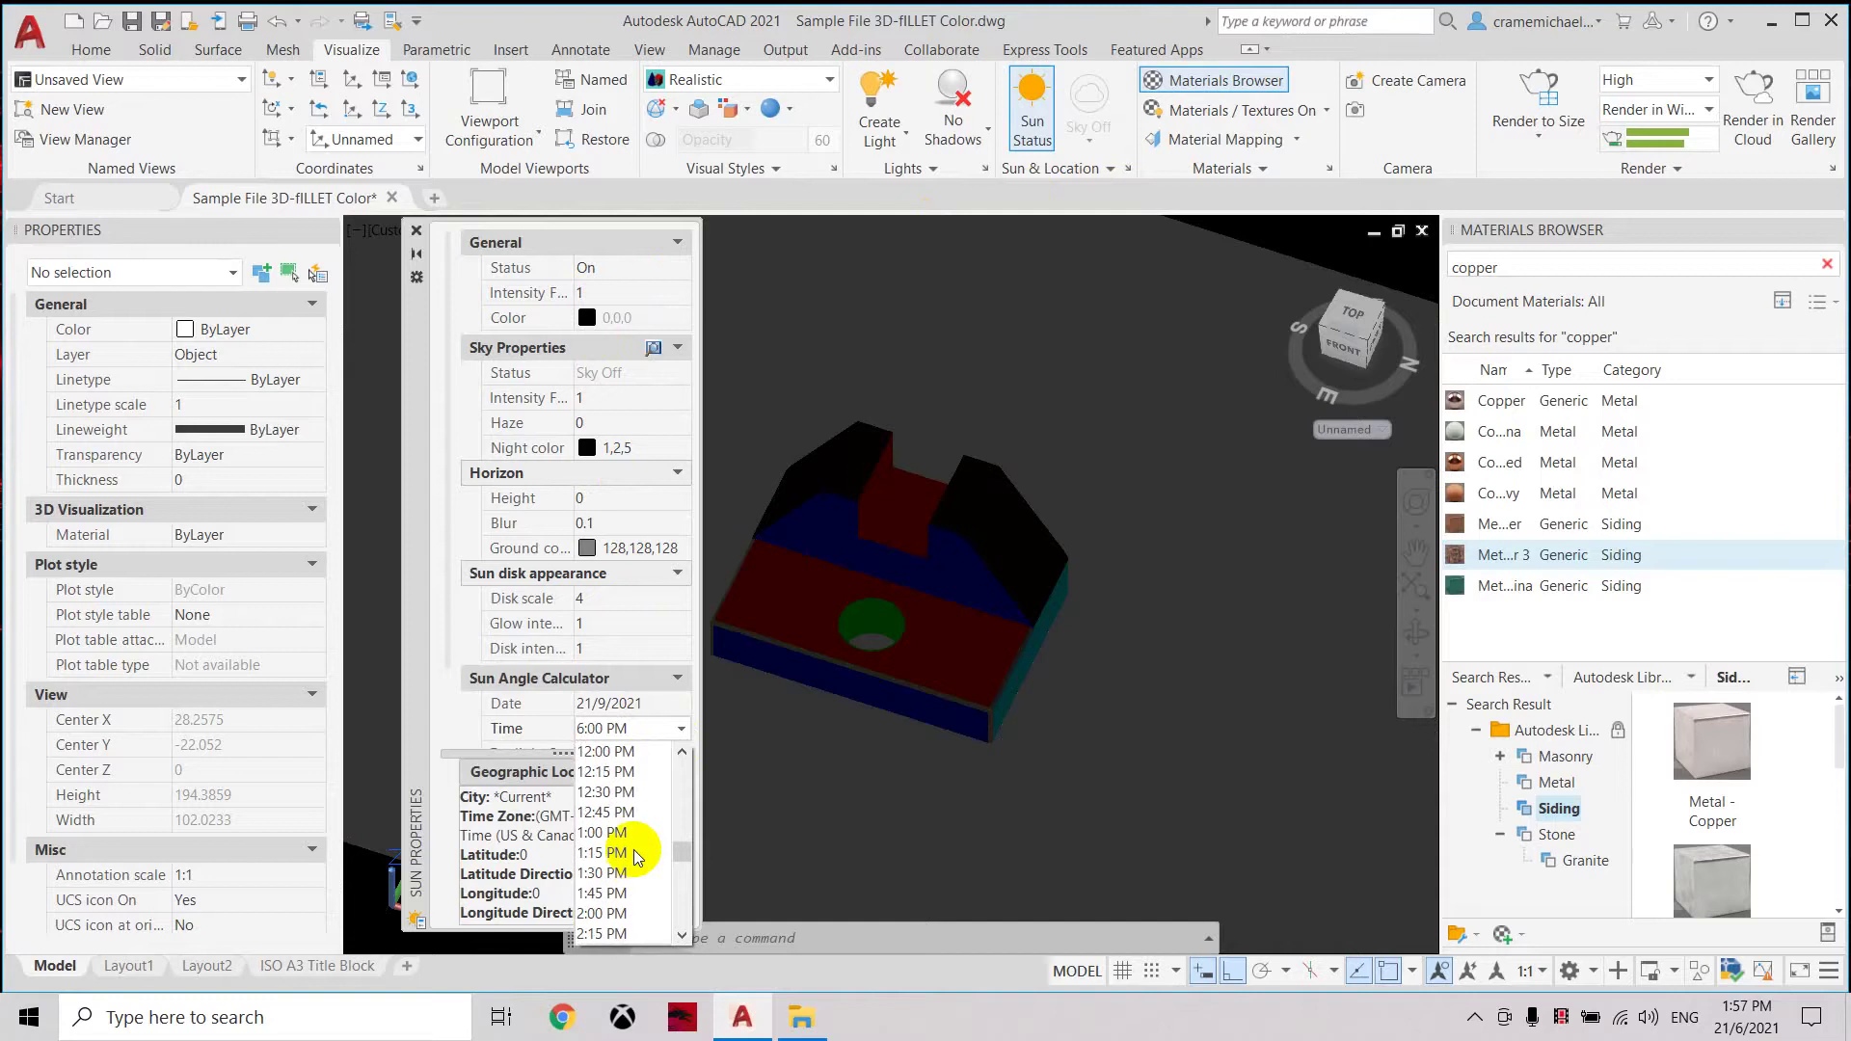
scroll(635, 854, "up", 4)
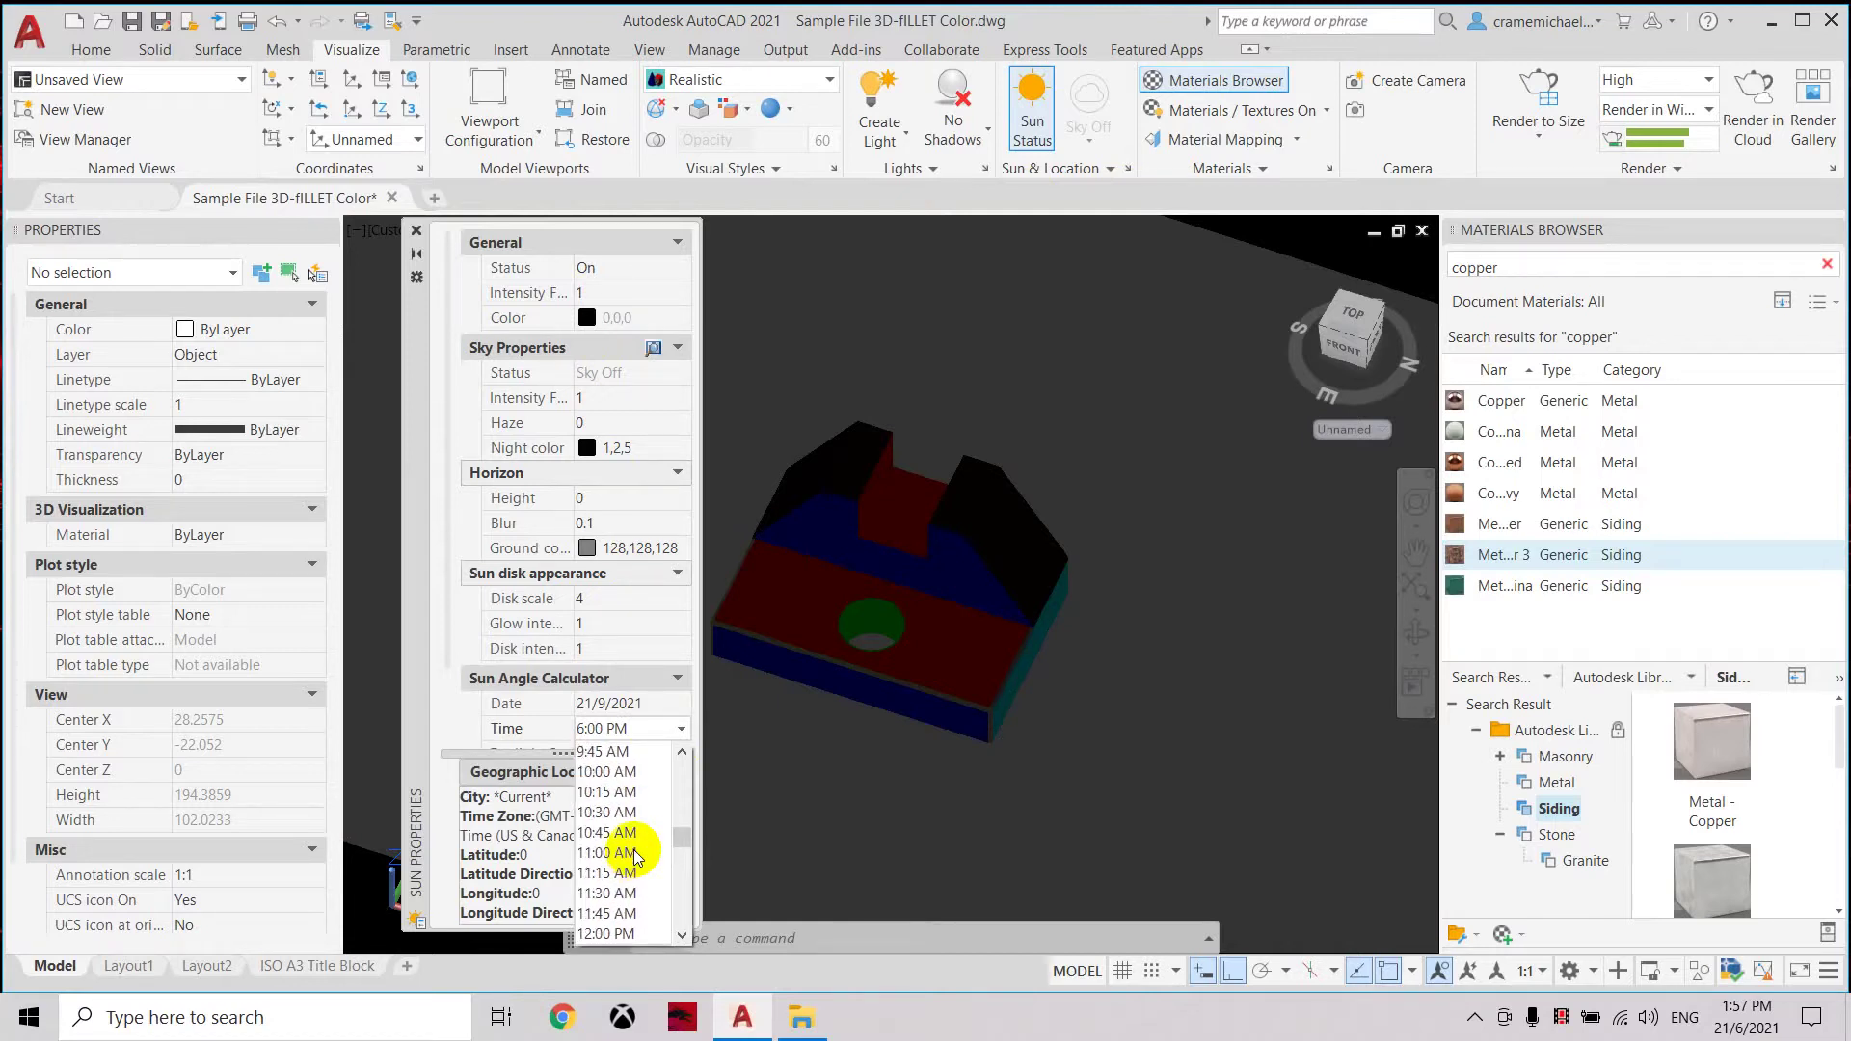
scroll(635, 809, "up", 2)
scroll(641, 799, "up", 2)
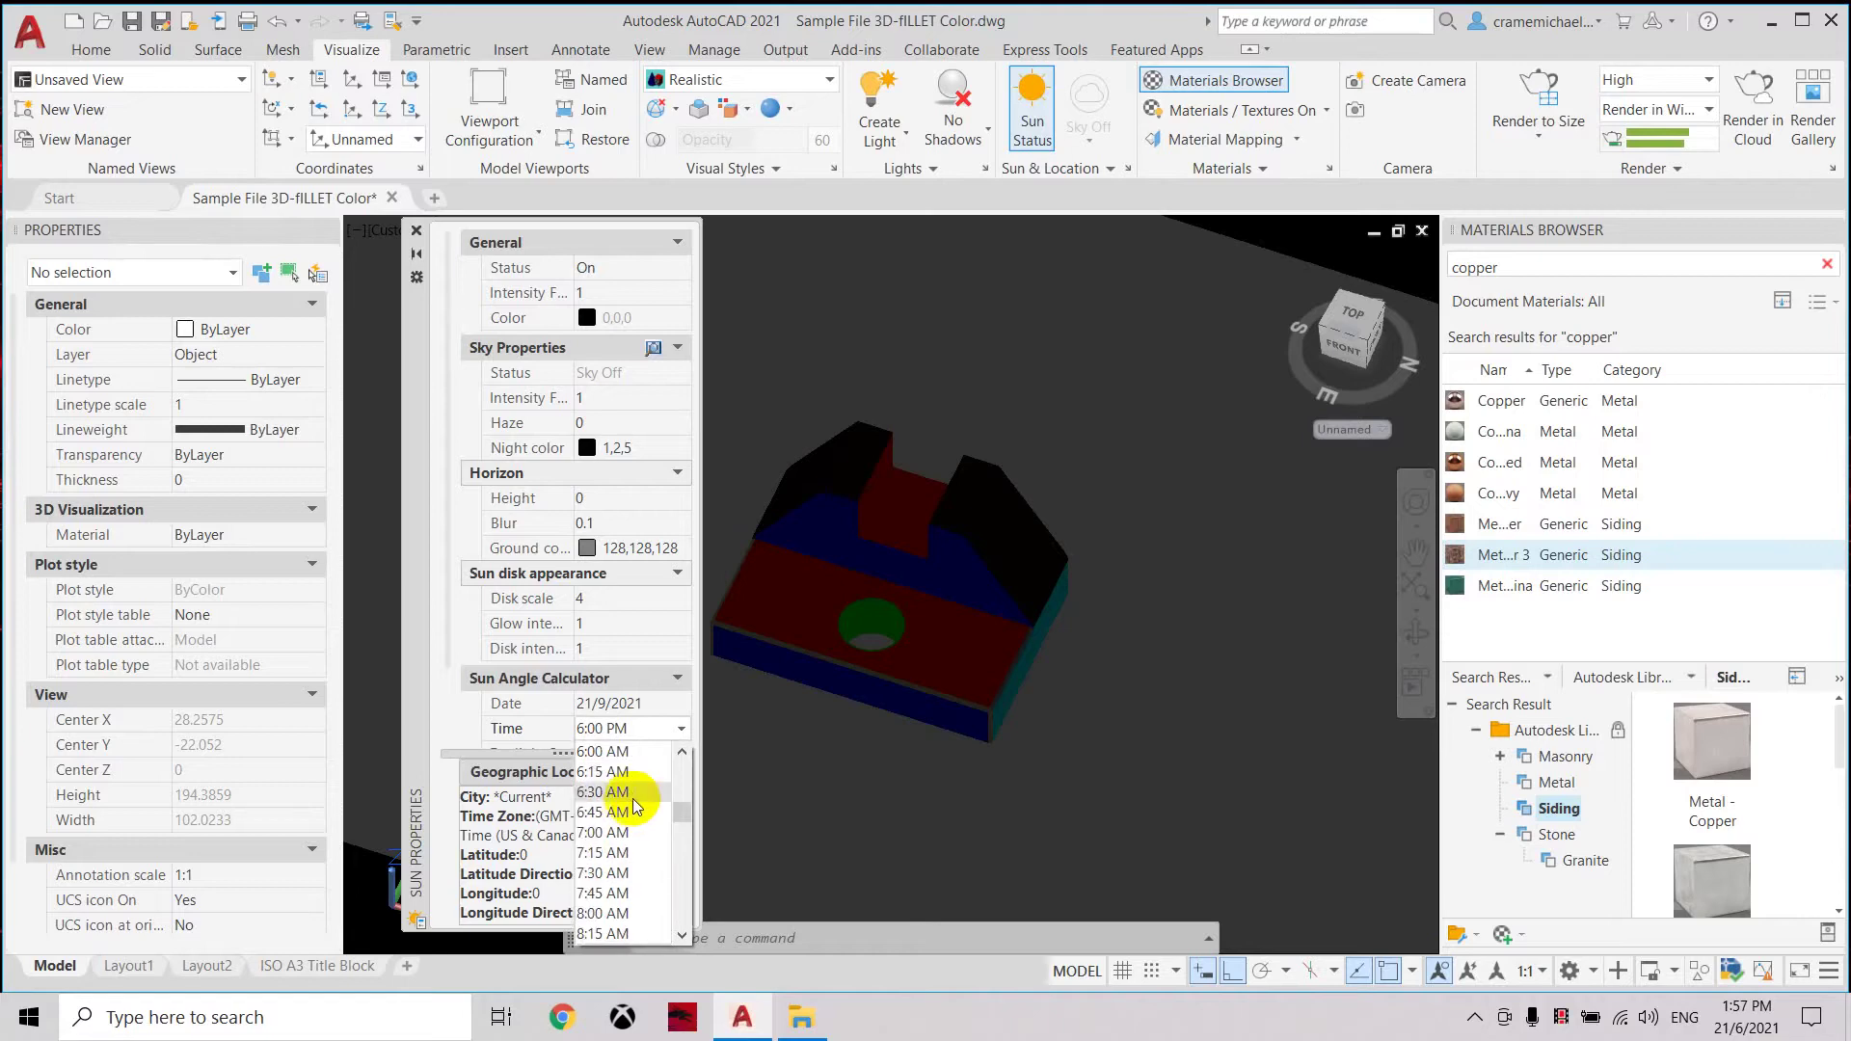
left_click(631, 841)
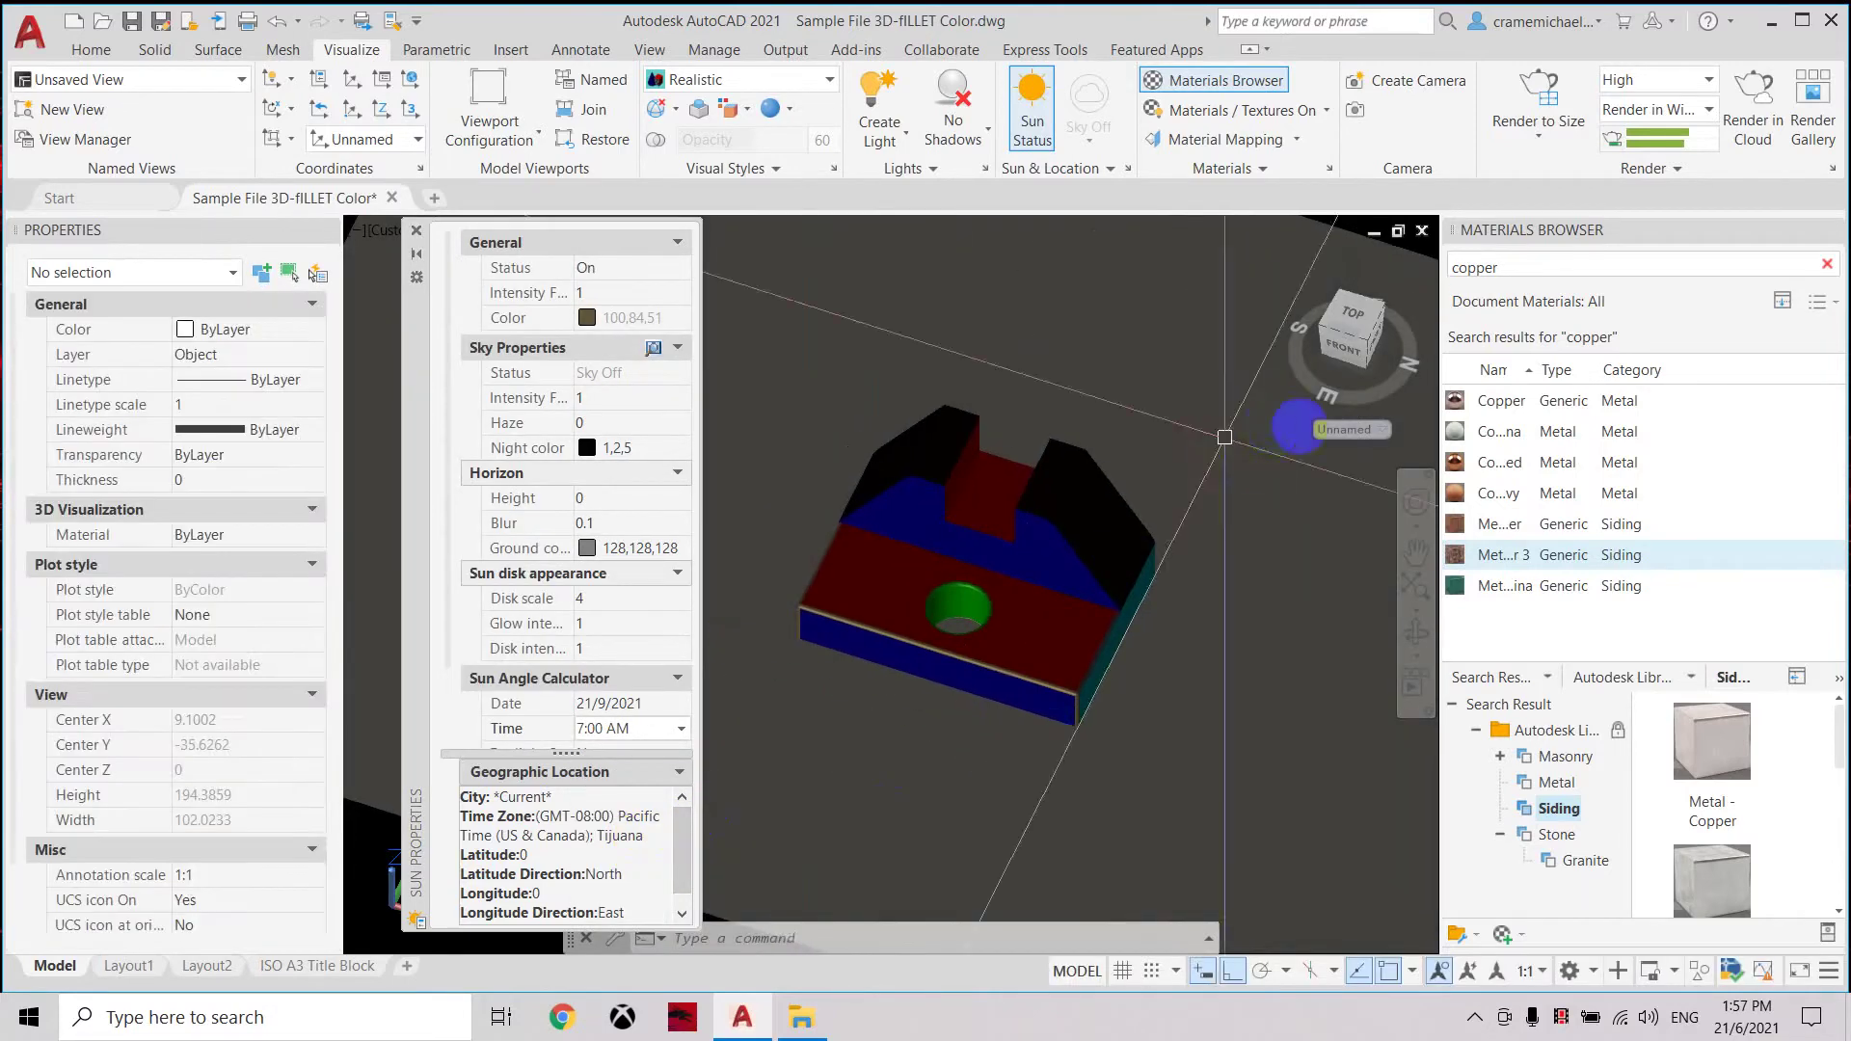
Set the sun angle time to 10:00 AM and turn the view to see the bracket's front and right sides.
left_click(1350, 319)
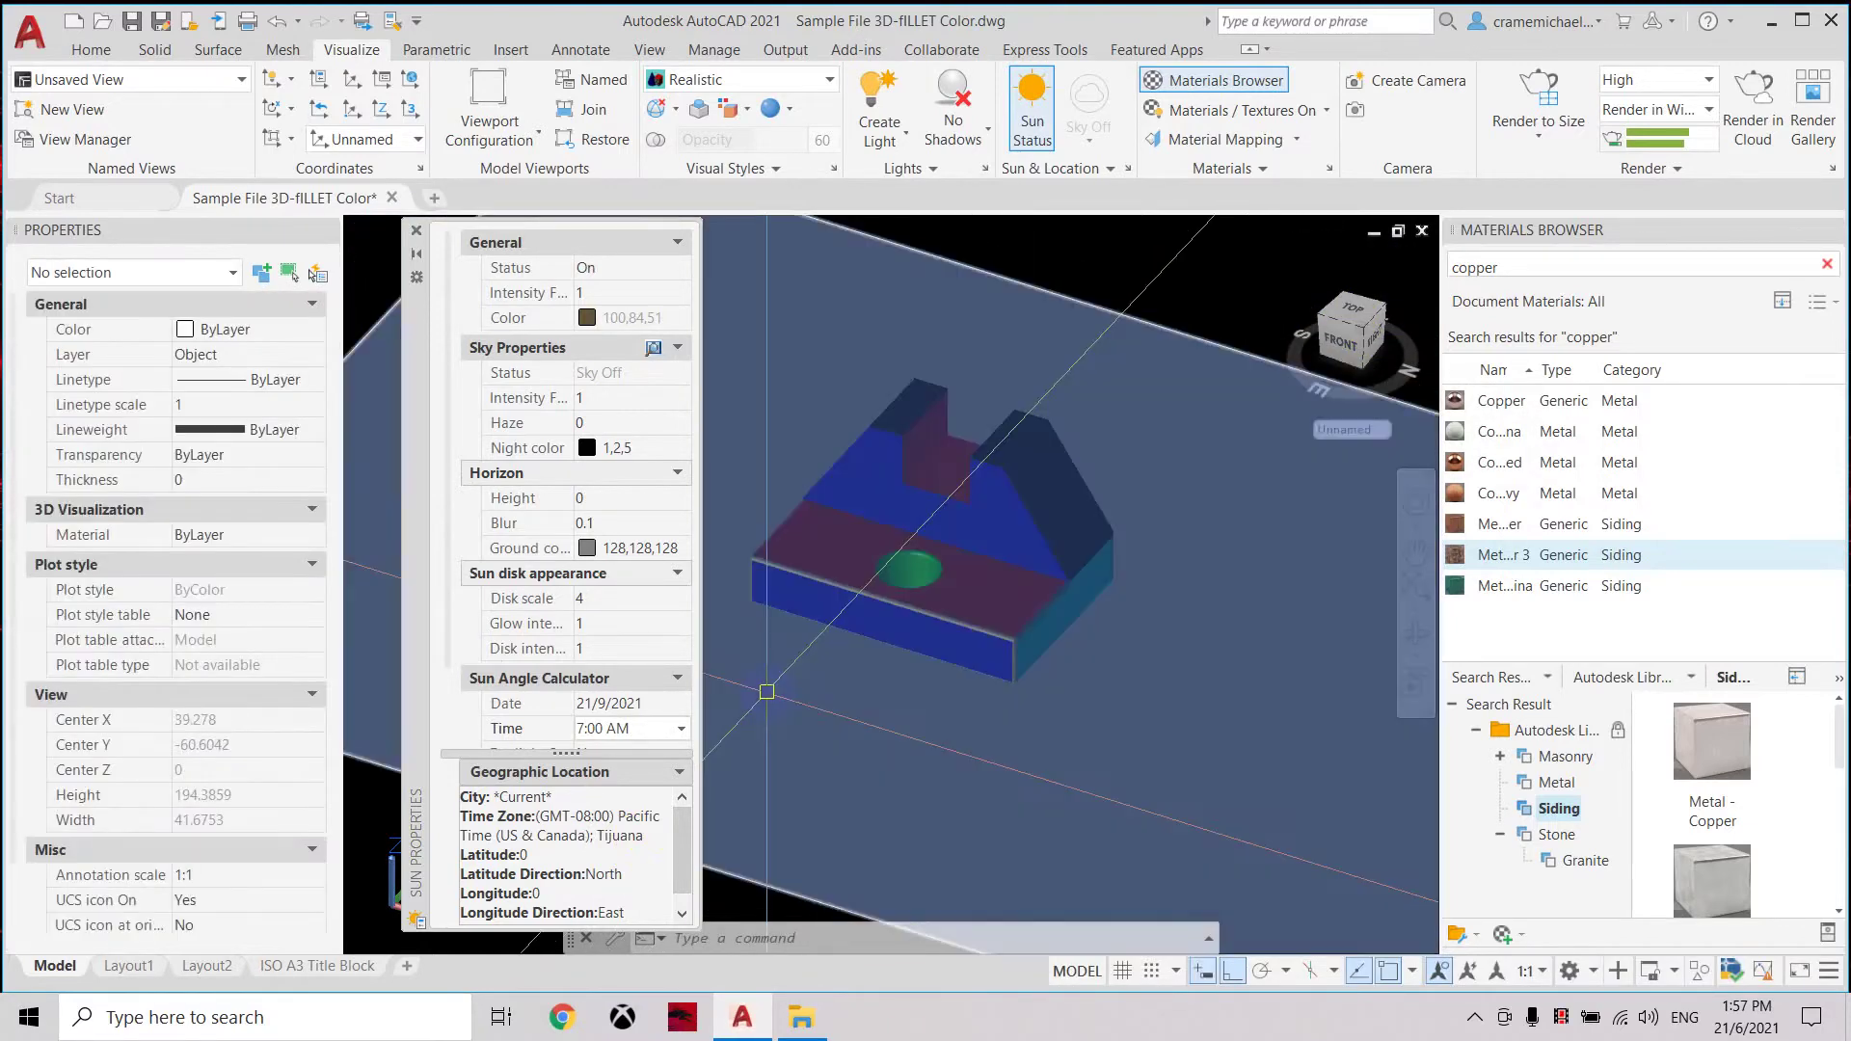
left_click(679, 729)
scroll(636, 848, "down", 1)
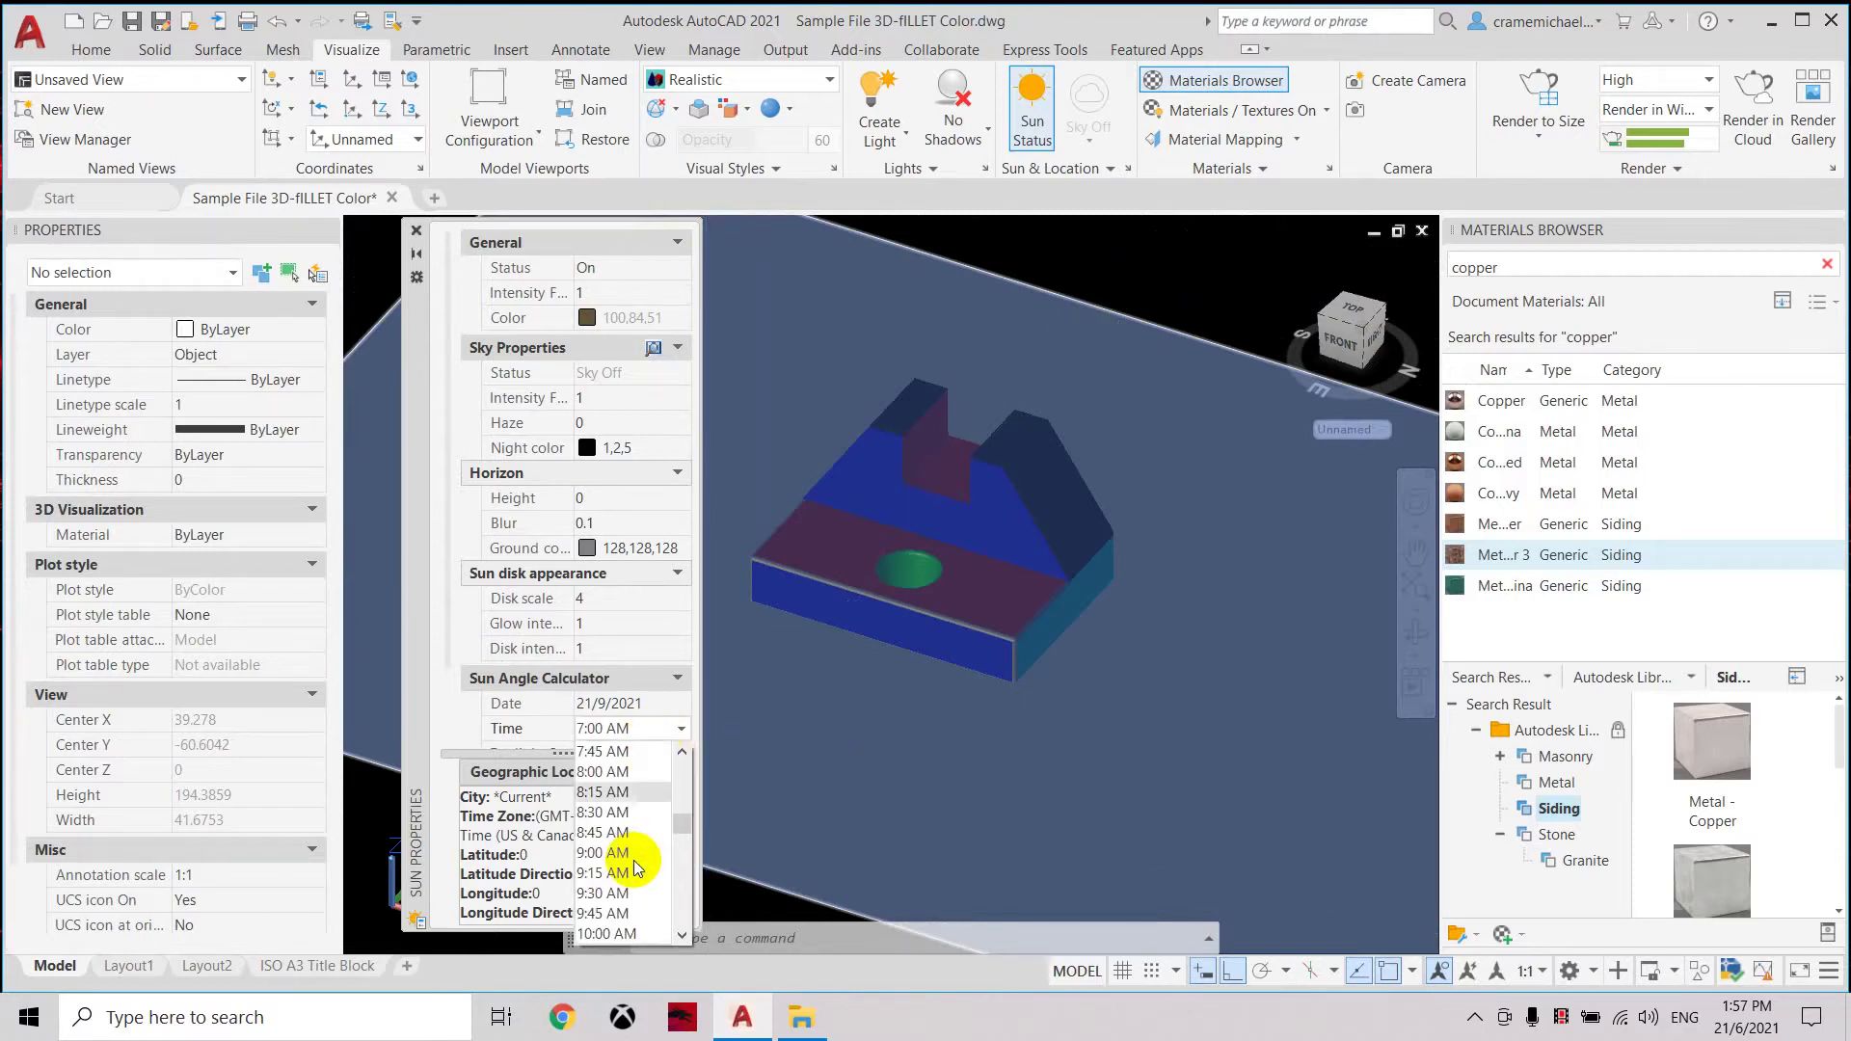
scroll(636, 872, "down", 3)
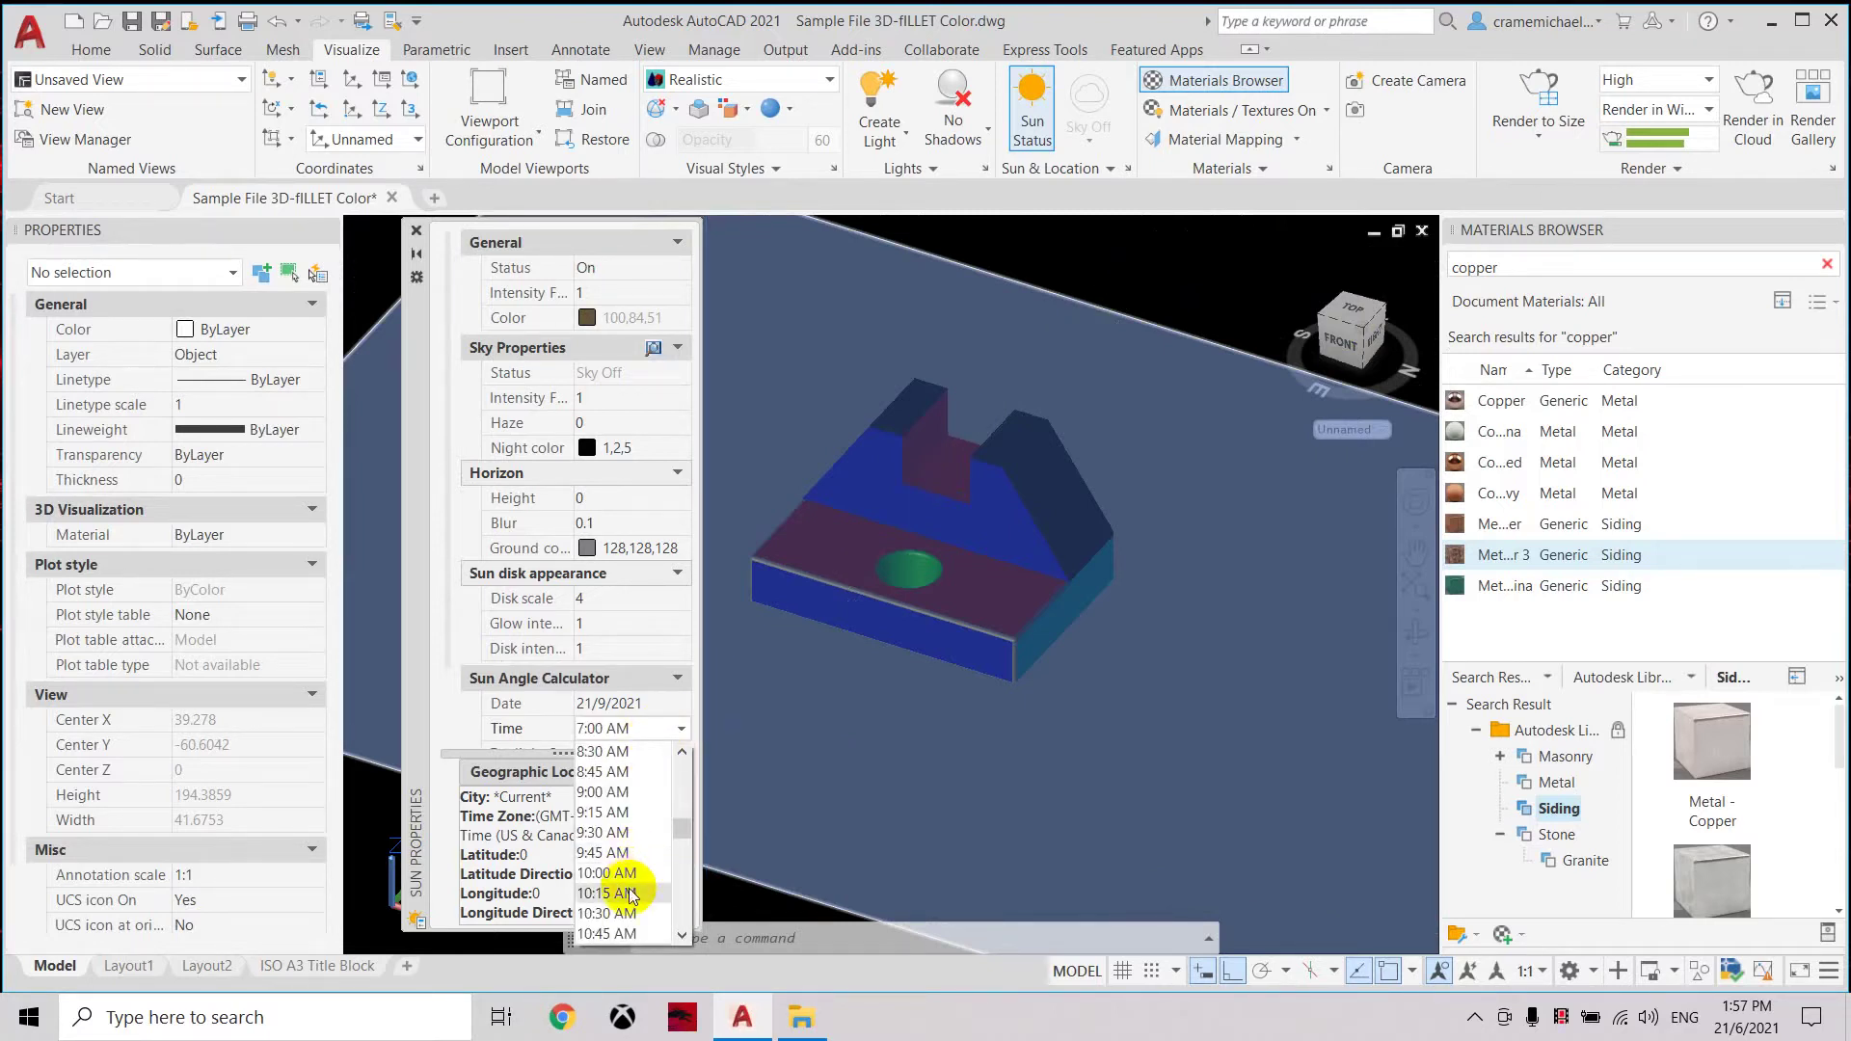
left_click(635, 877)
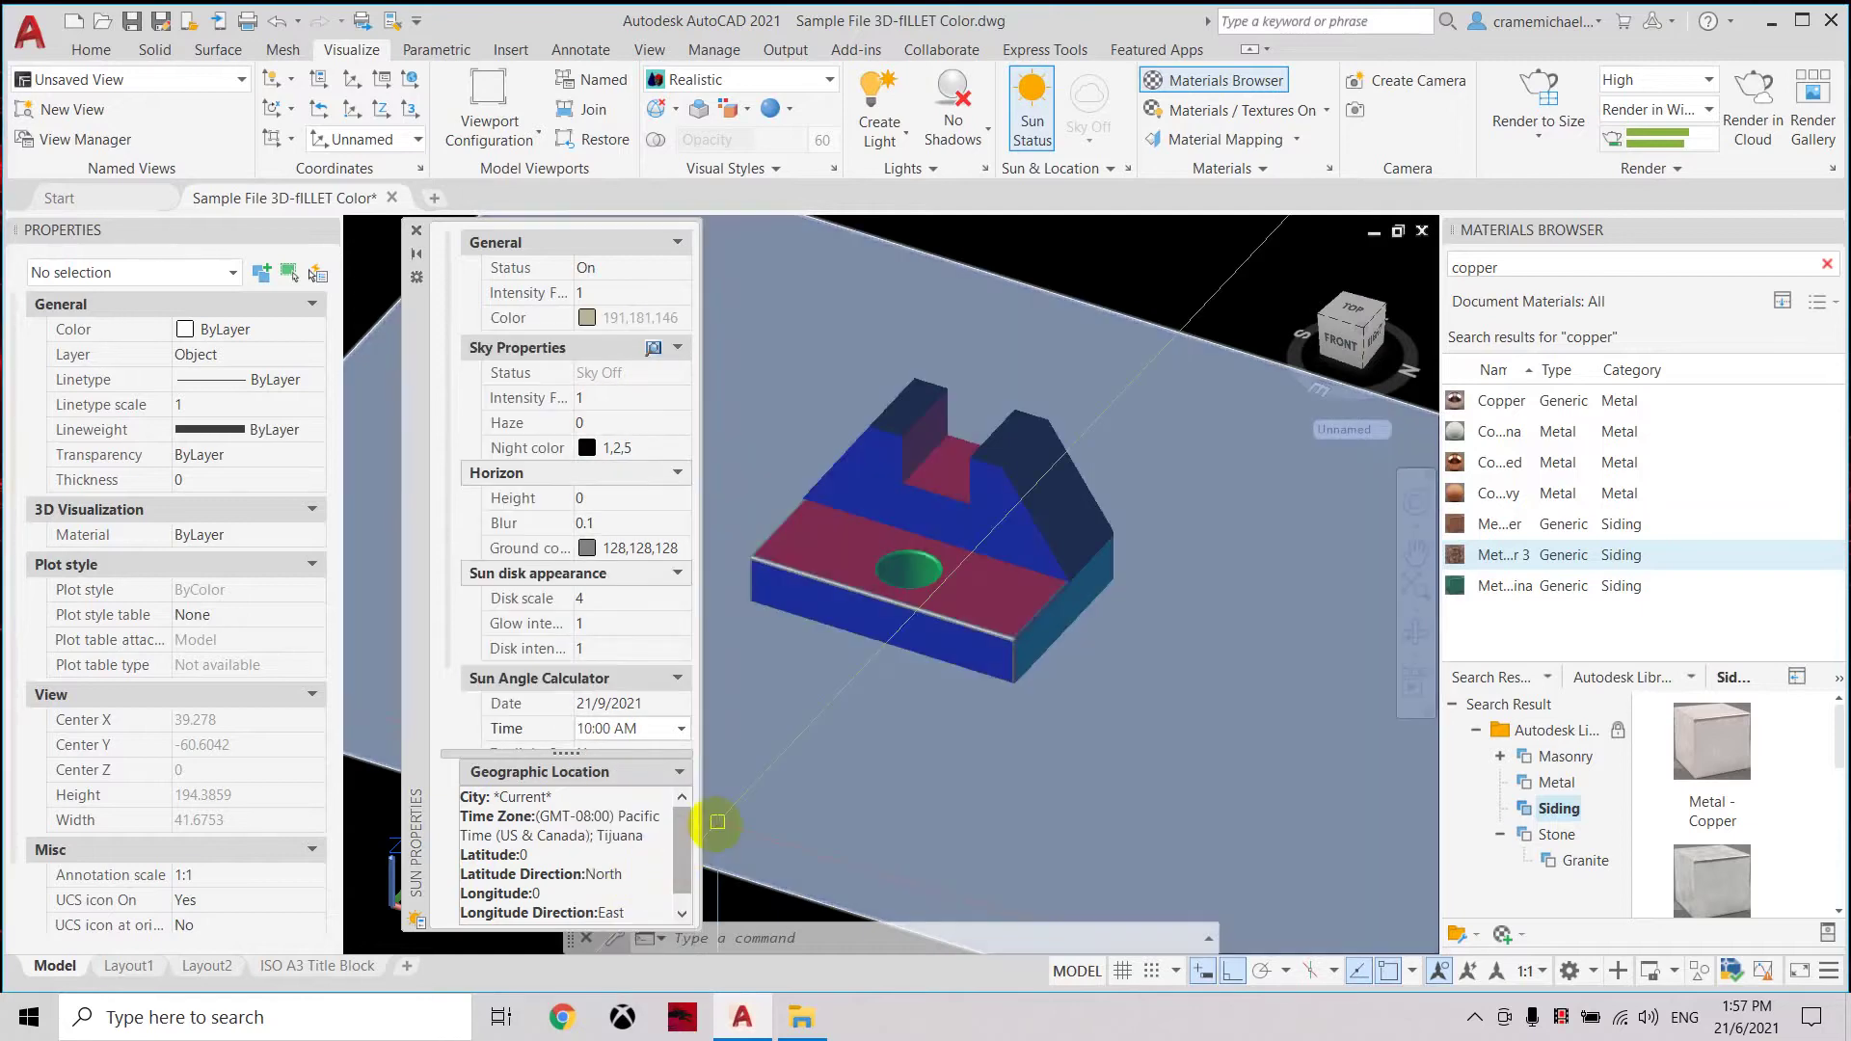
left_click_drag(1388, 359, 1359, 334)
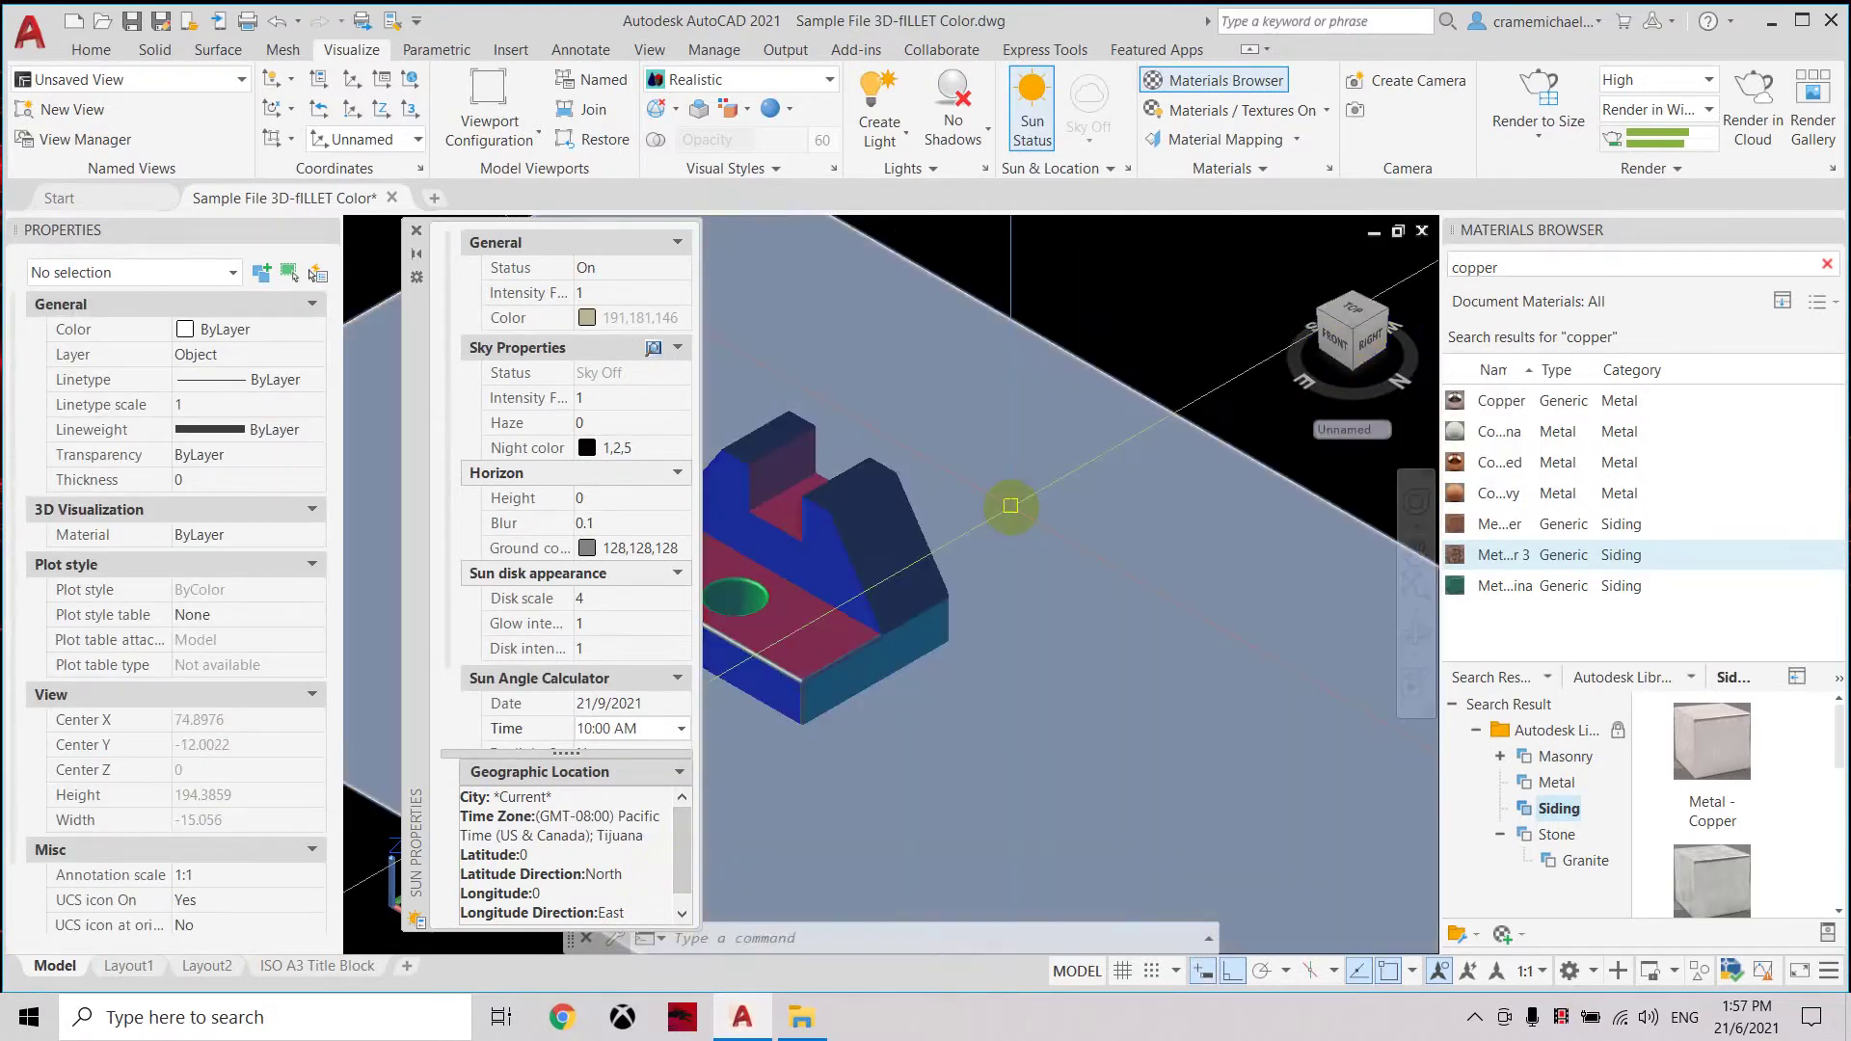
middle_click_drag(1010, 511, 1180, 510)
key("Escape")
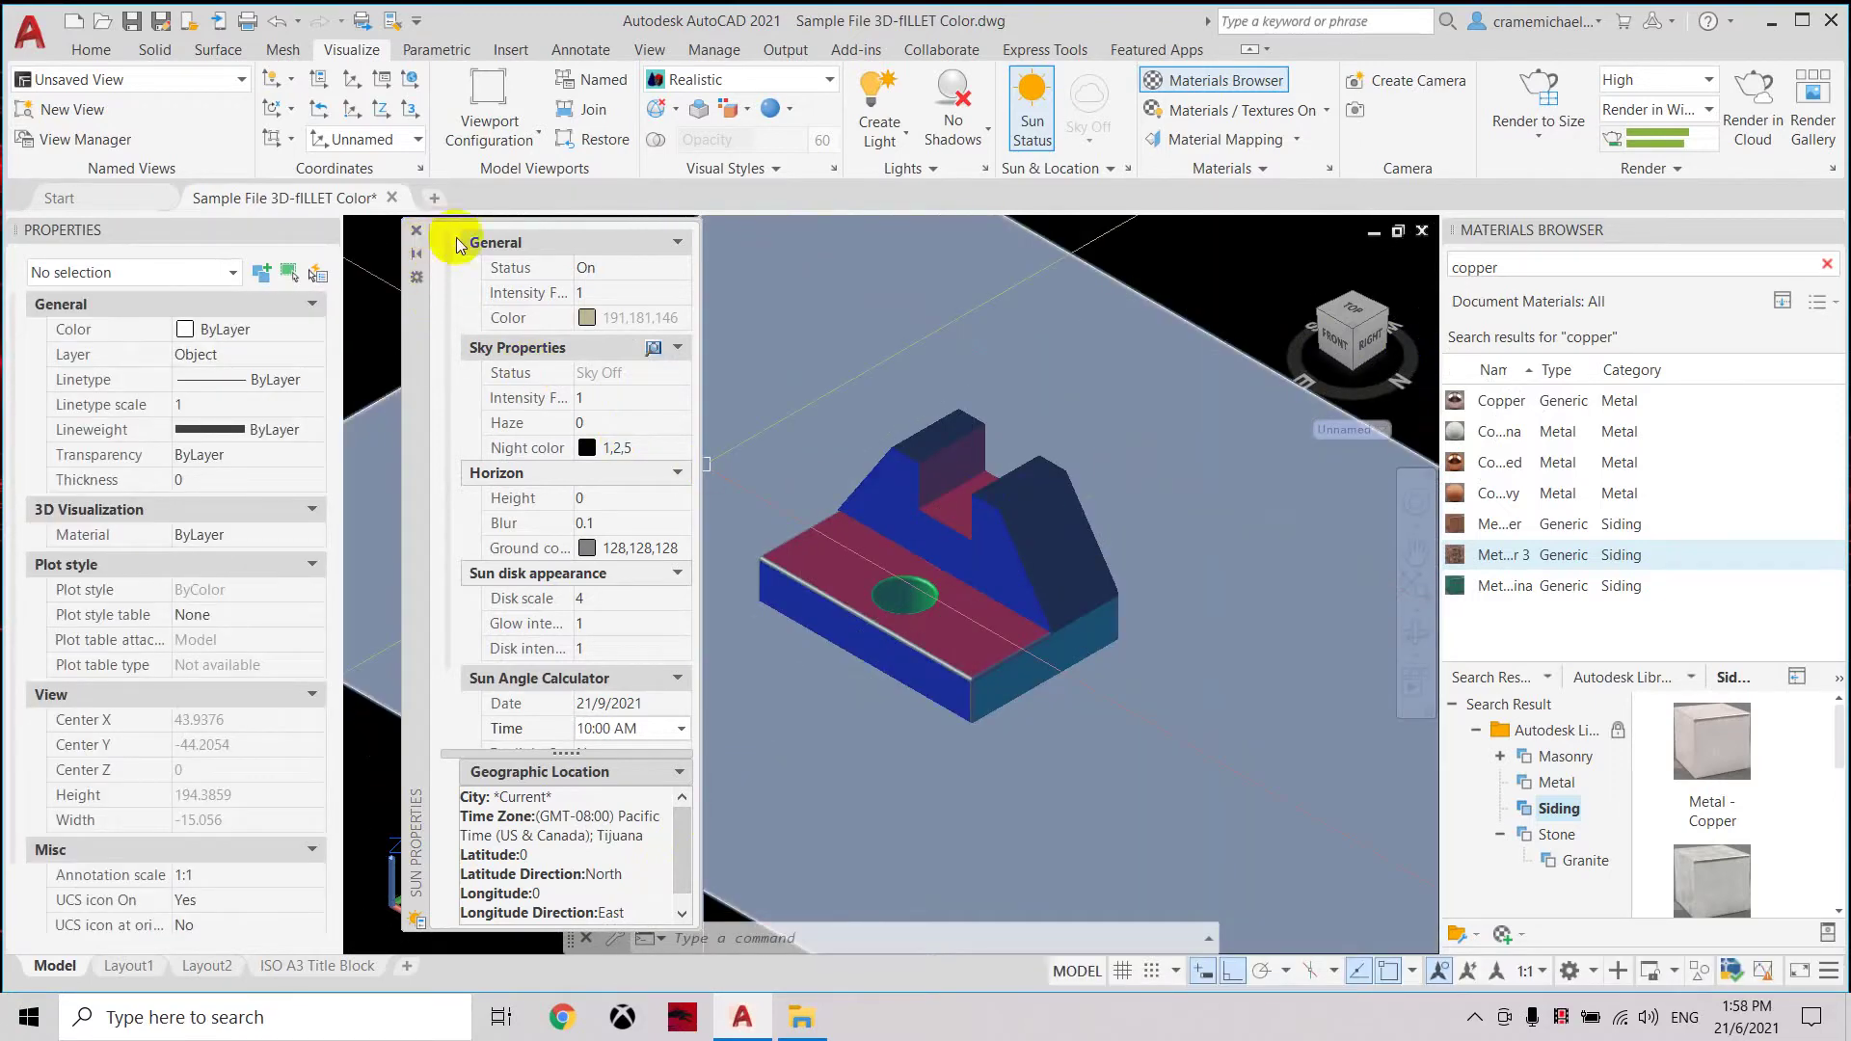
Set the sun's intensity factor to 2.
left_click(594, 293)
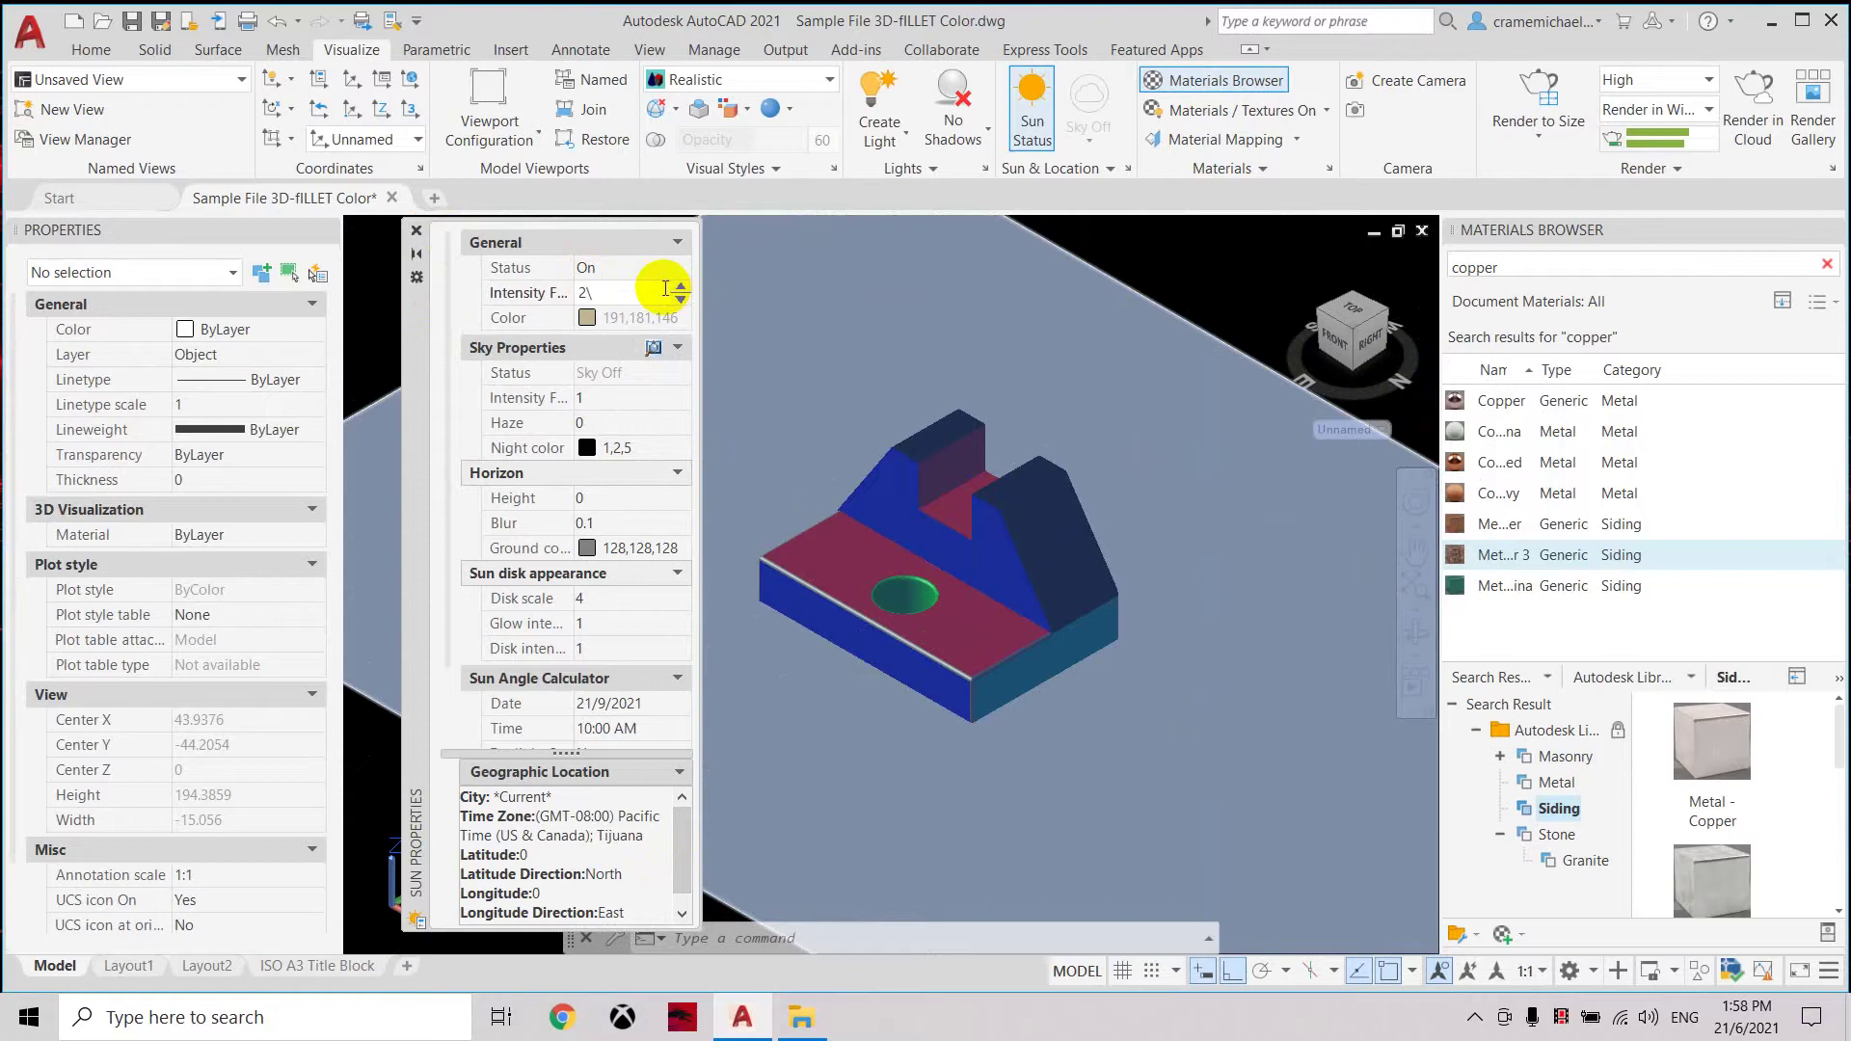
key("Return")
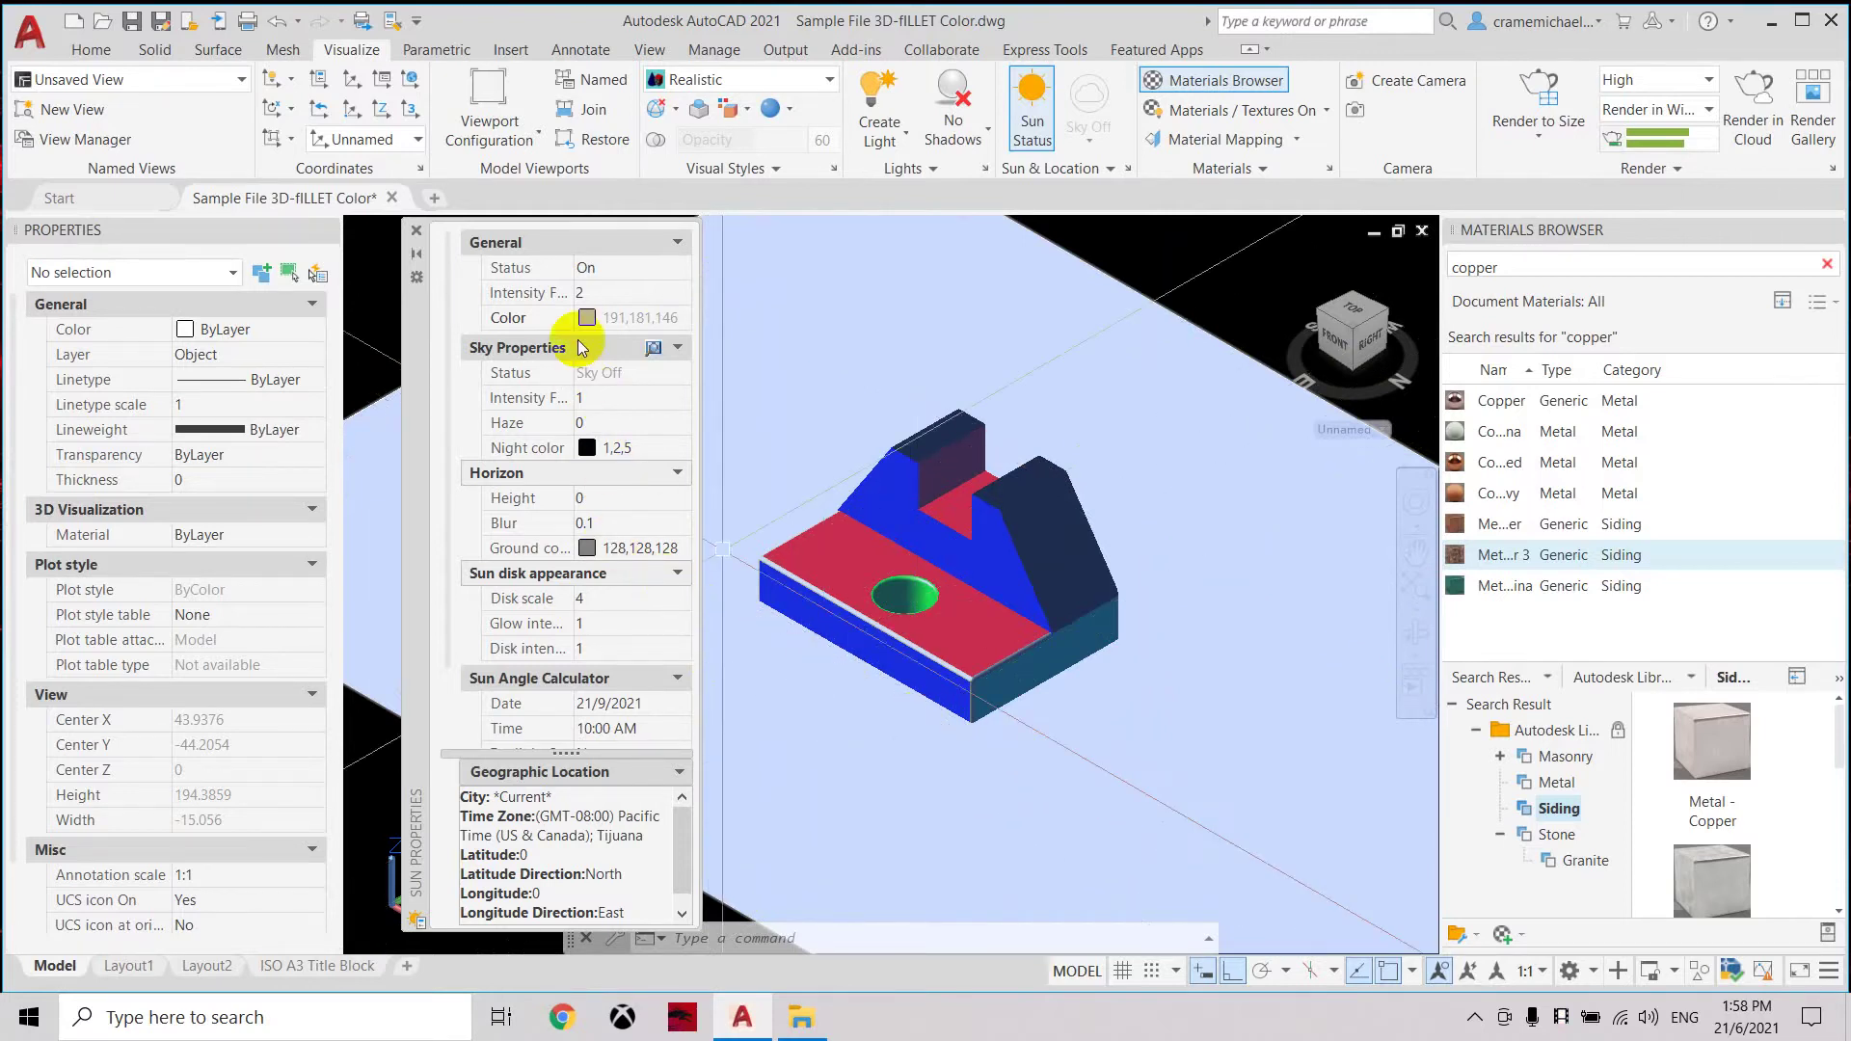
left_click(594, 524)
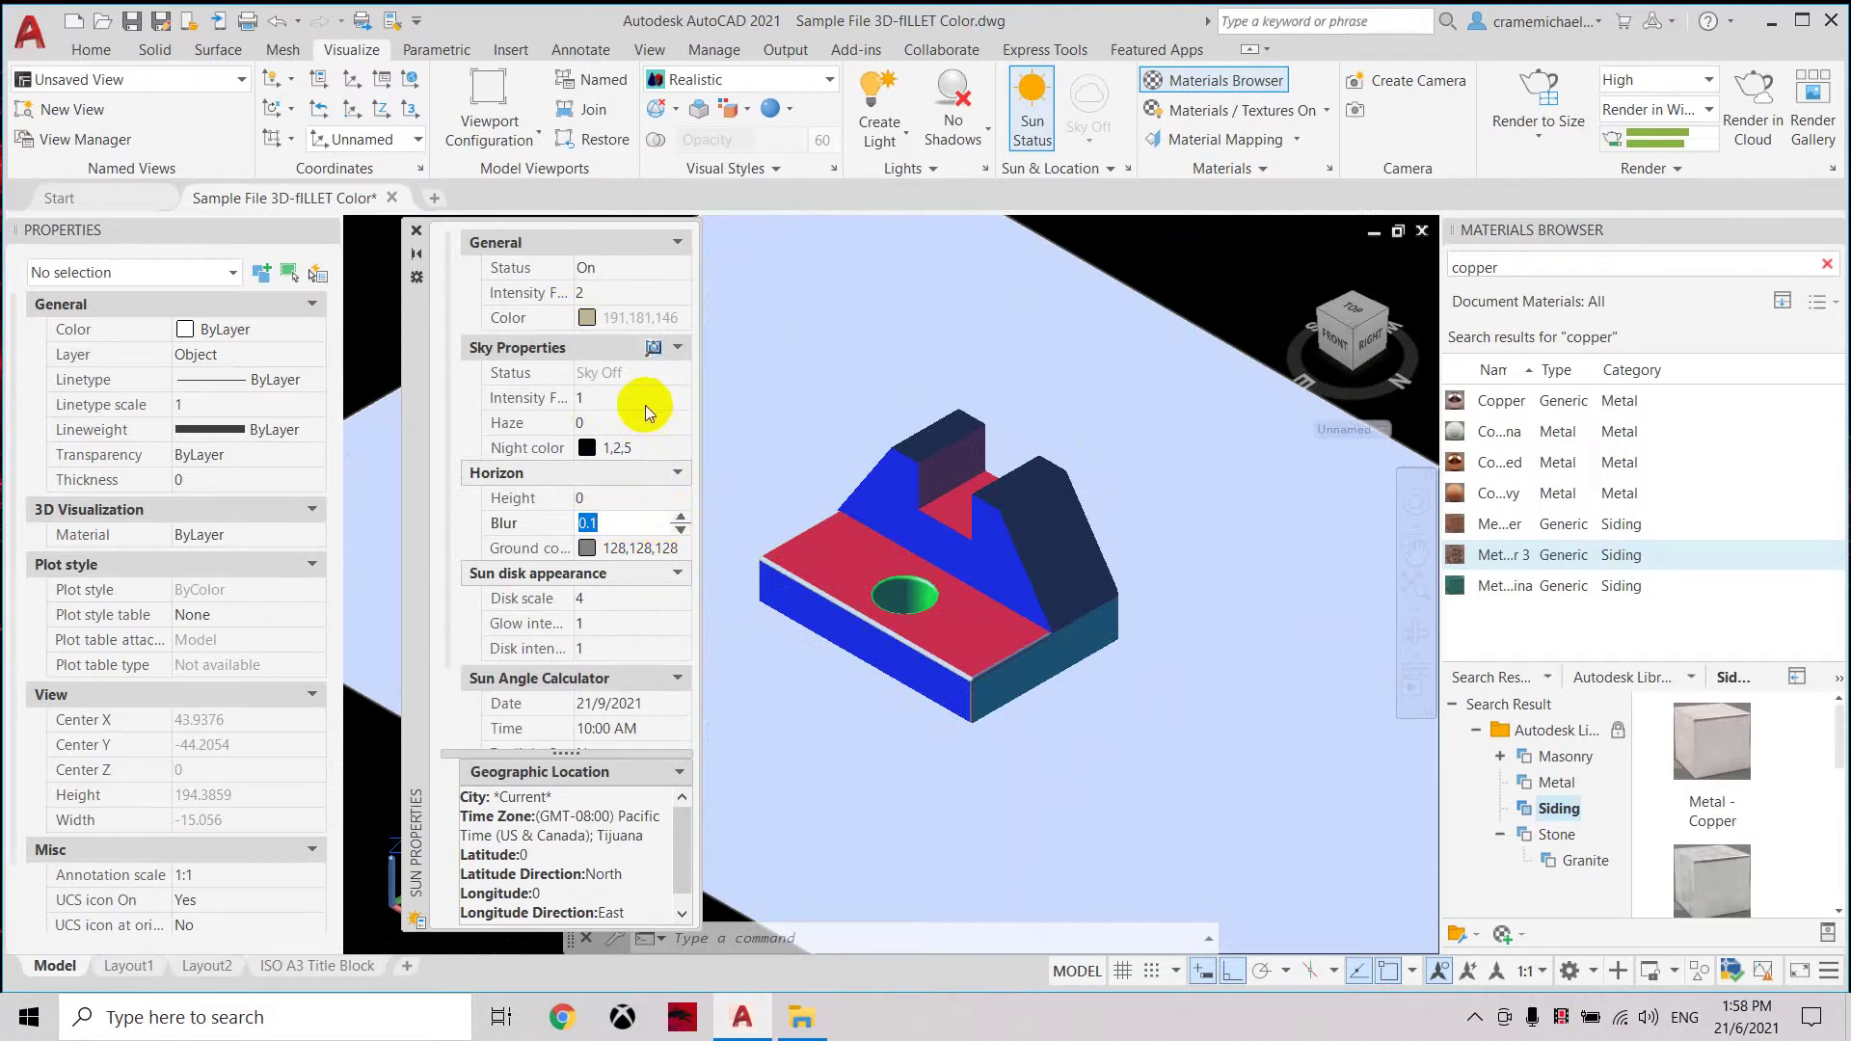
Return the sun's intensity factor to 1 and close the sun properties.
left_click(632, 294)
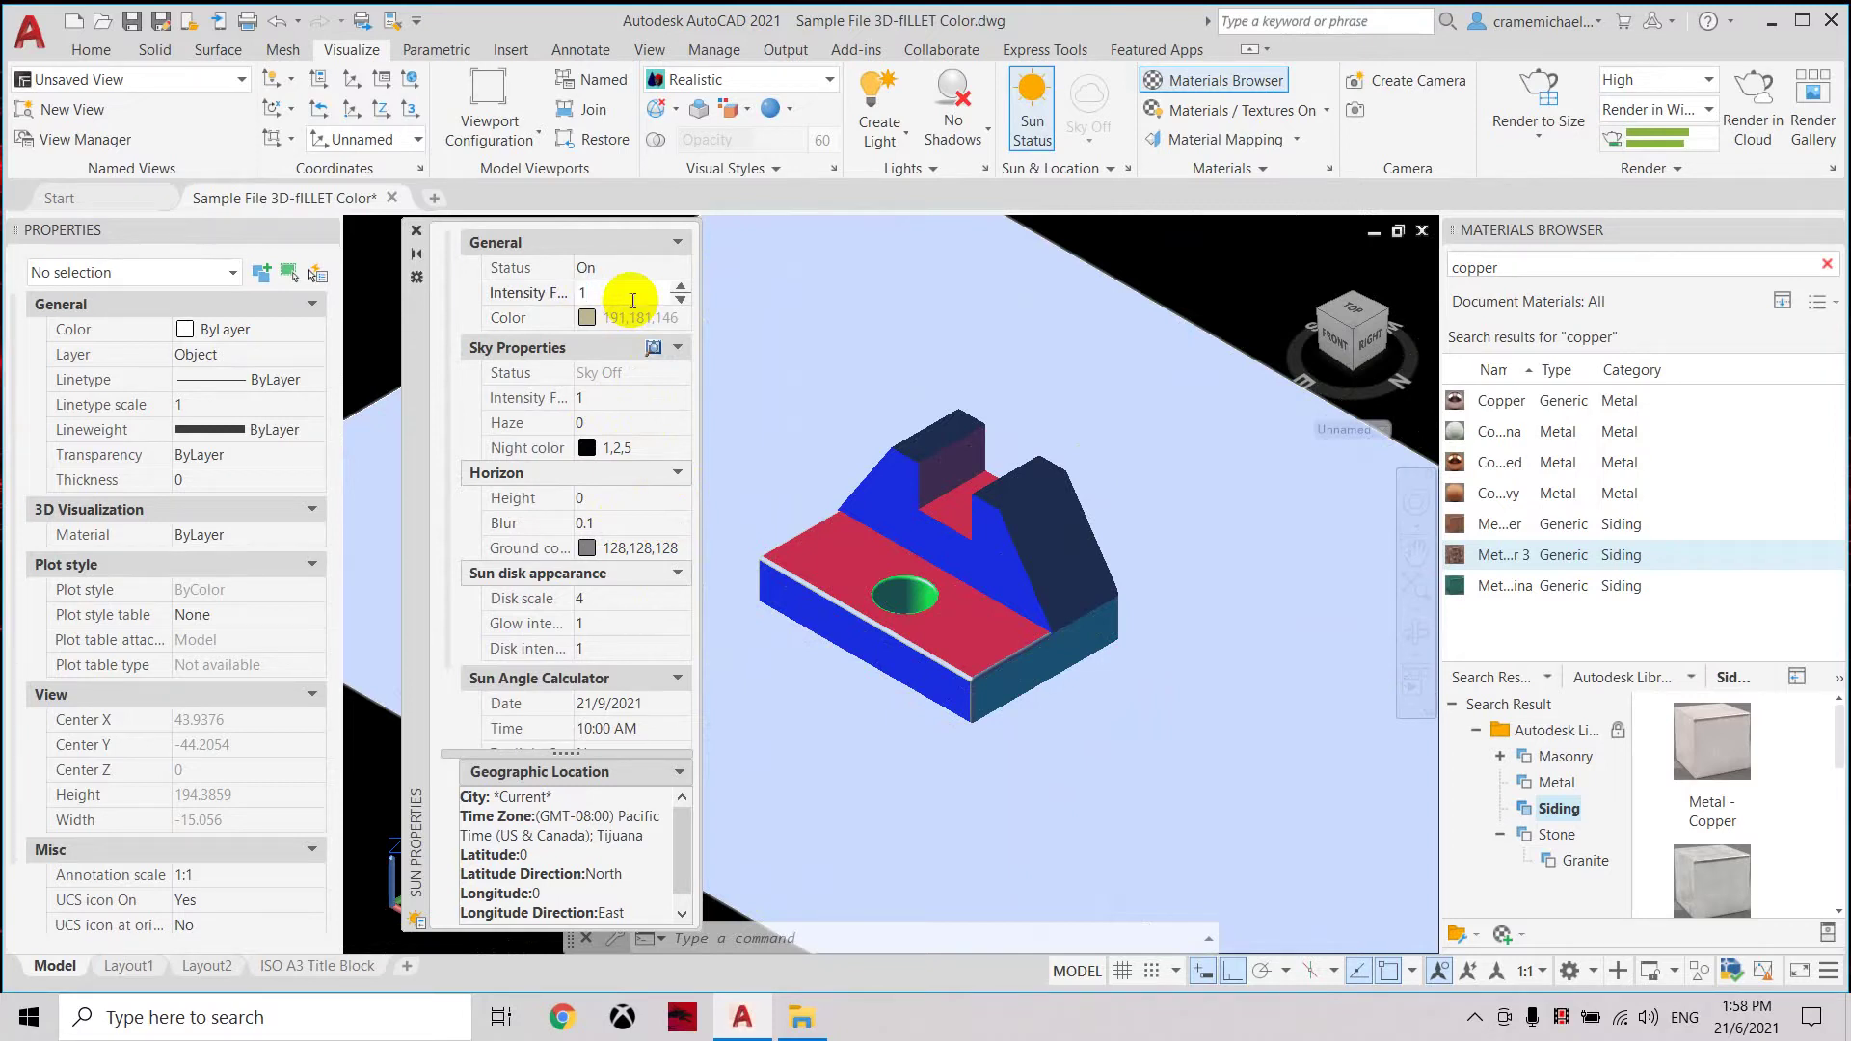
type("1")
left_click(412, 291)
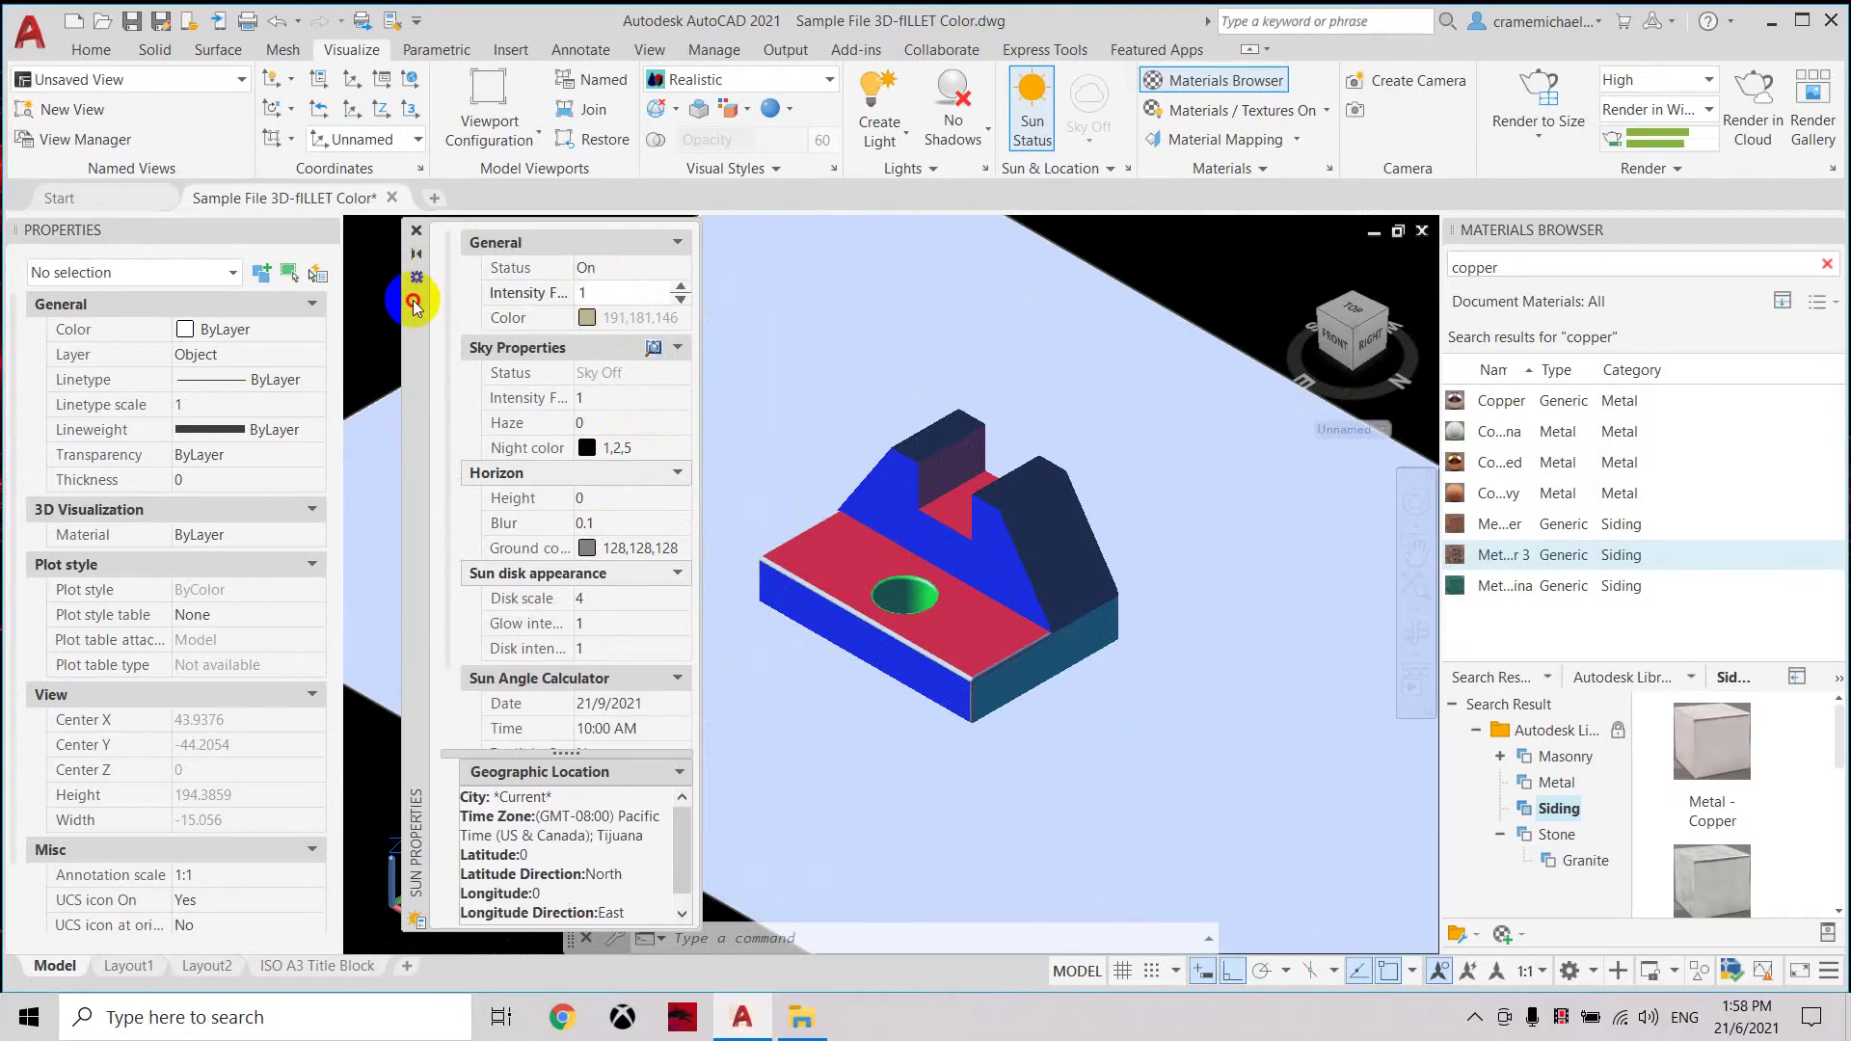
mouse_move(413, 300)
left_mouse_down()
mouse_move(356, 287)
mouse_move(402, 299)
left_mouse_up()
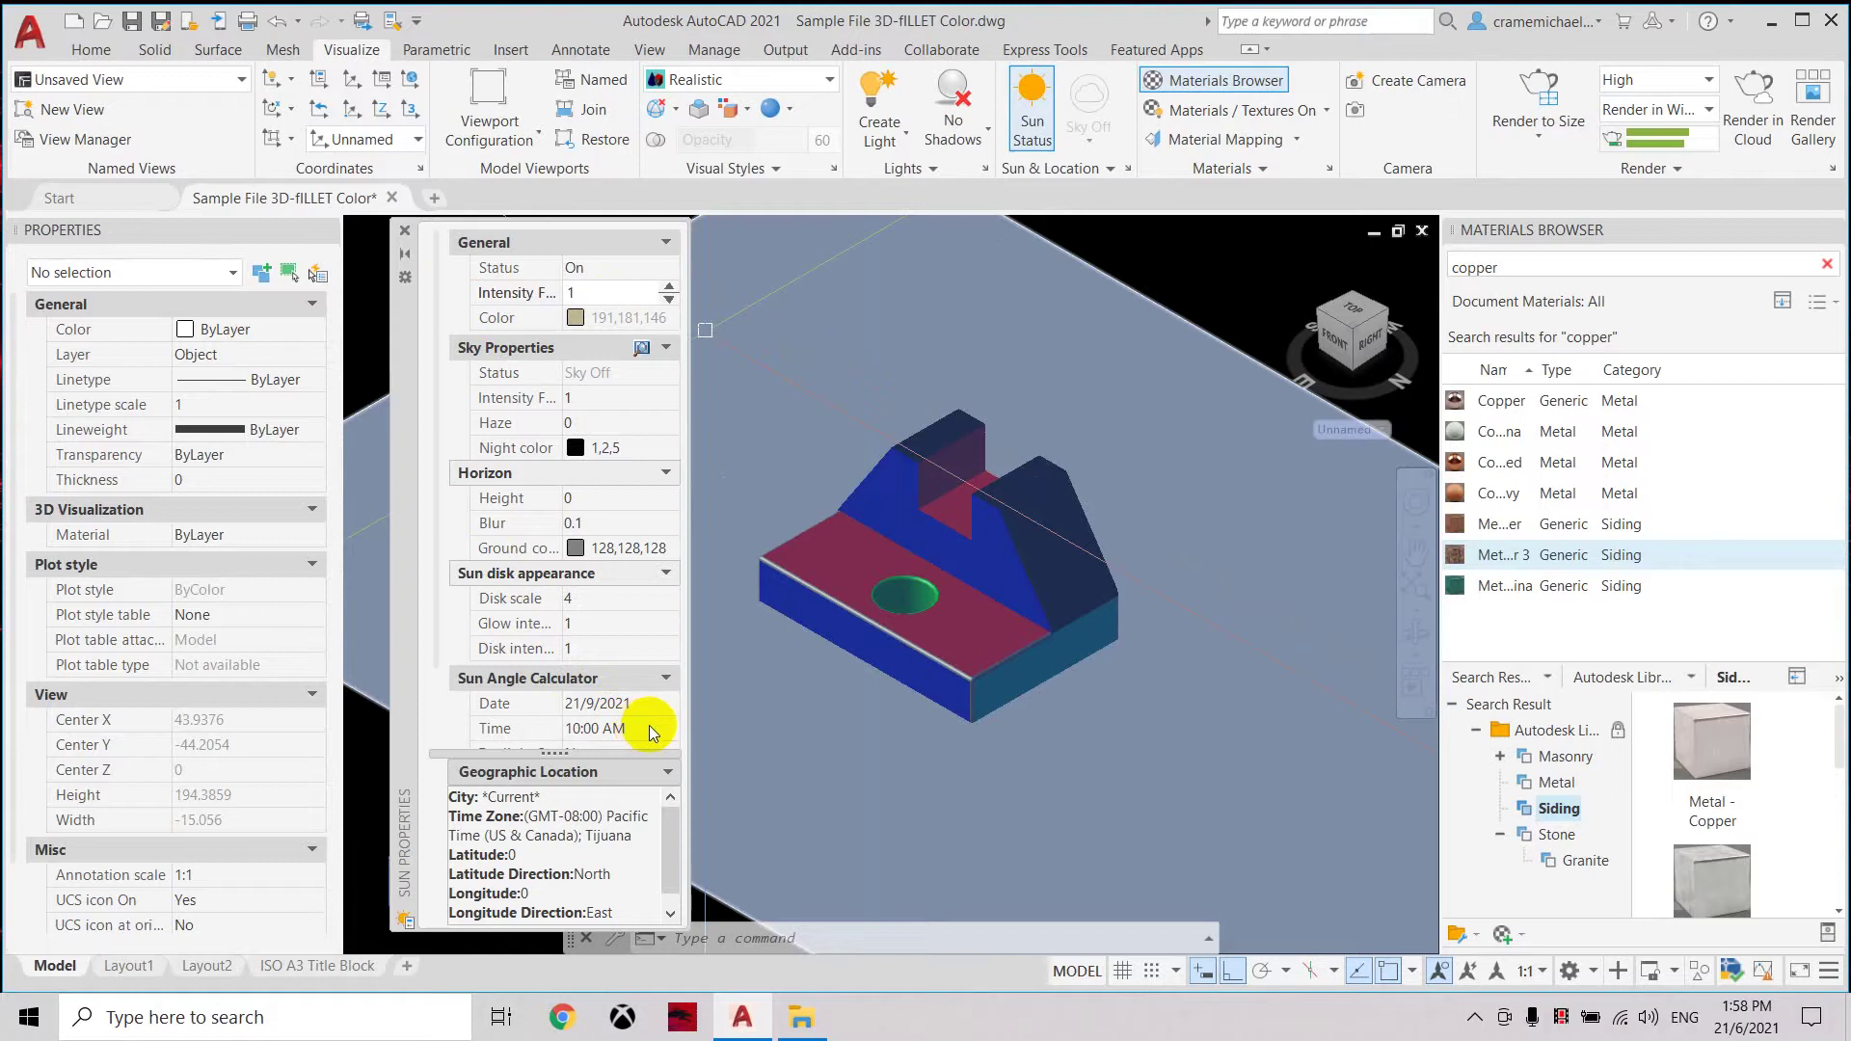
left_click(403, 233)
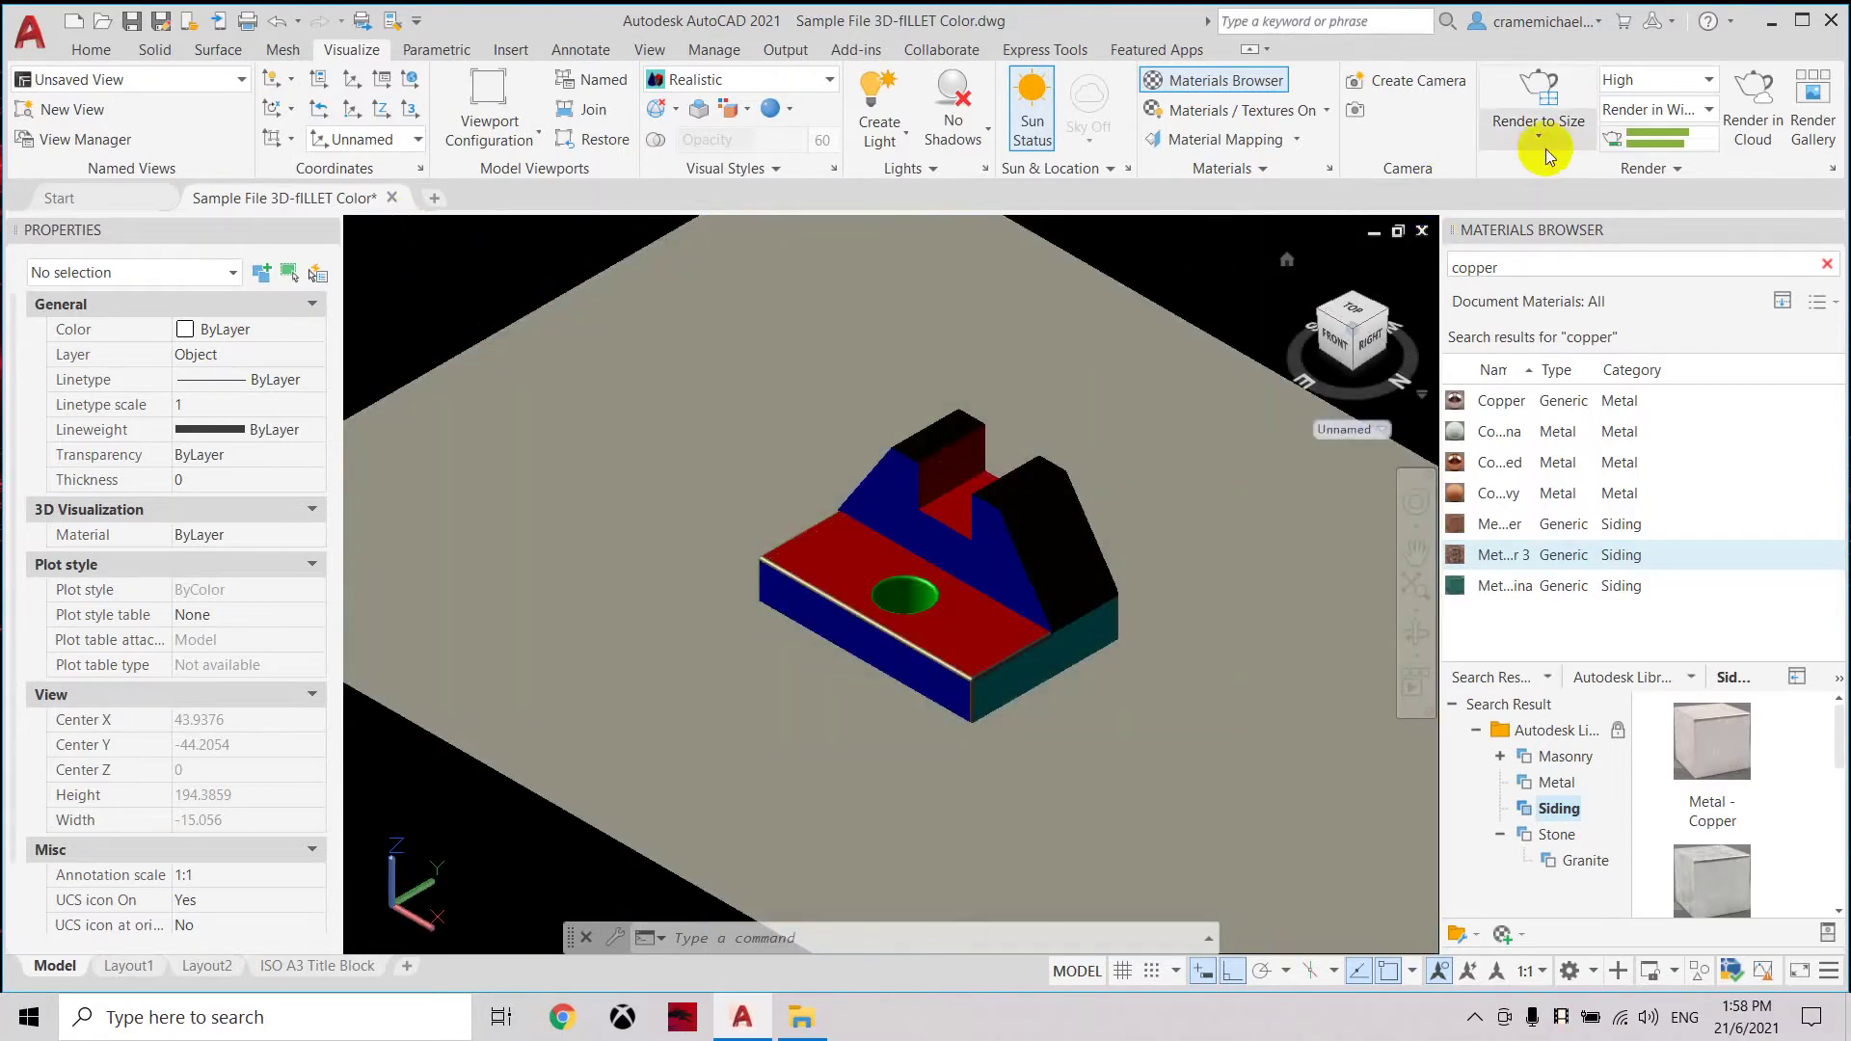
Turn on the environment in the Render Environment and Exposure settings and choose to use a custom background.
left_click(1684, 174)
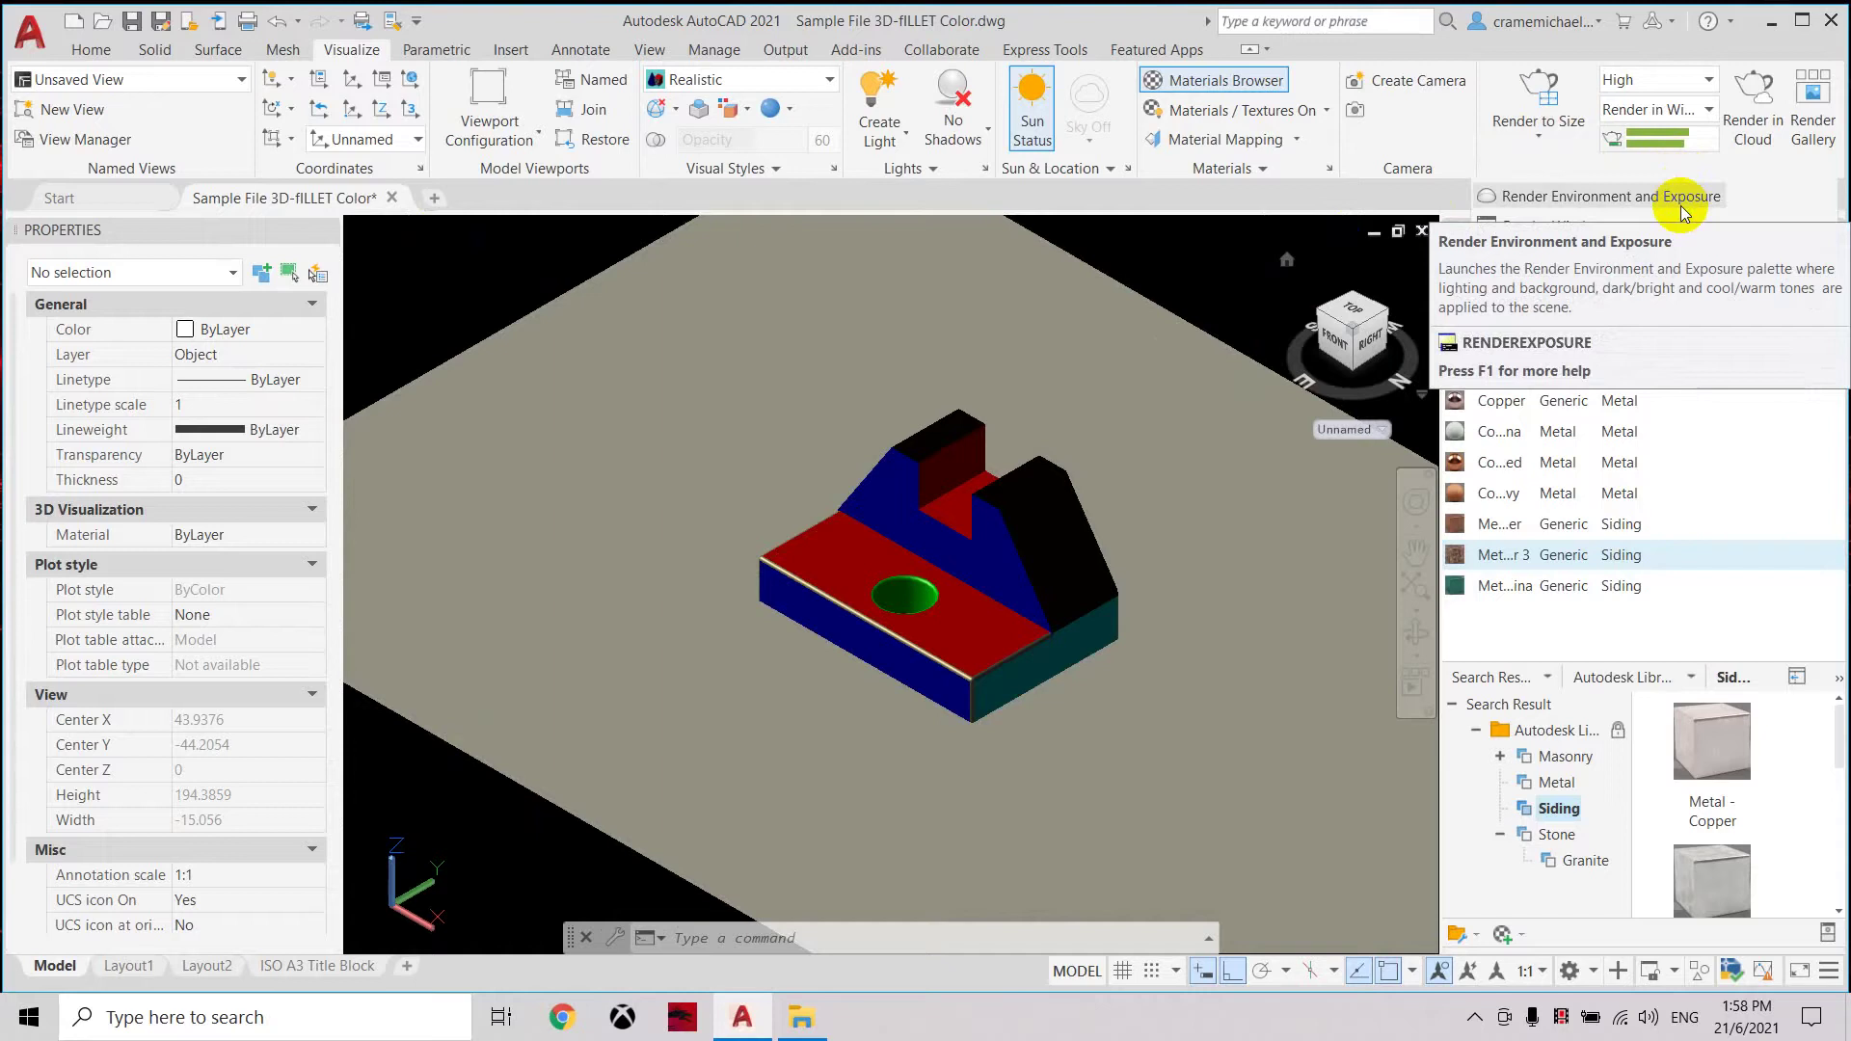
left_click(1680, 207)
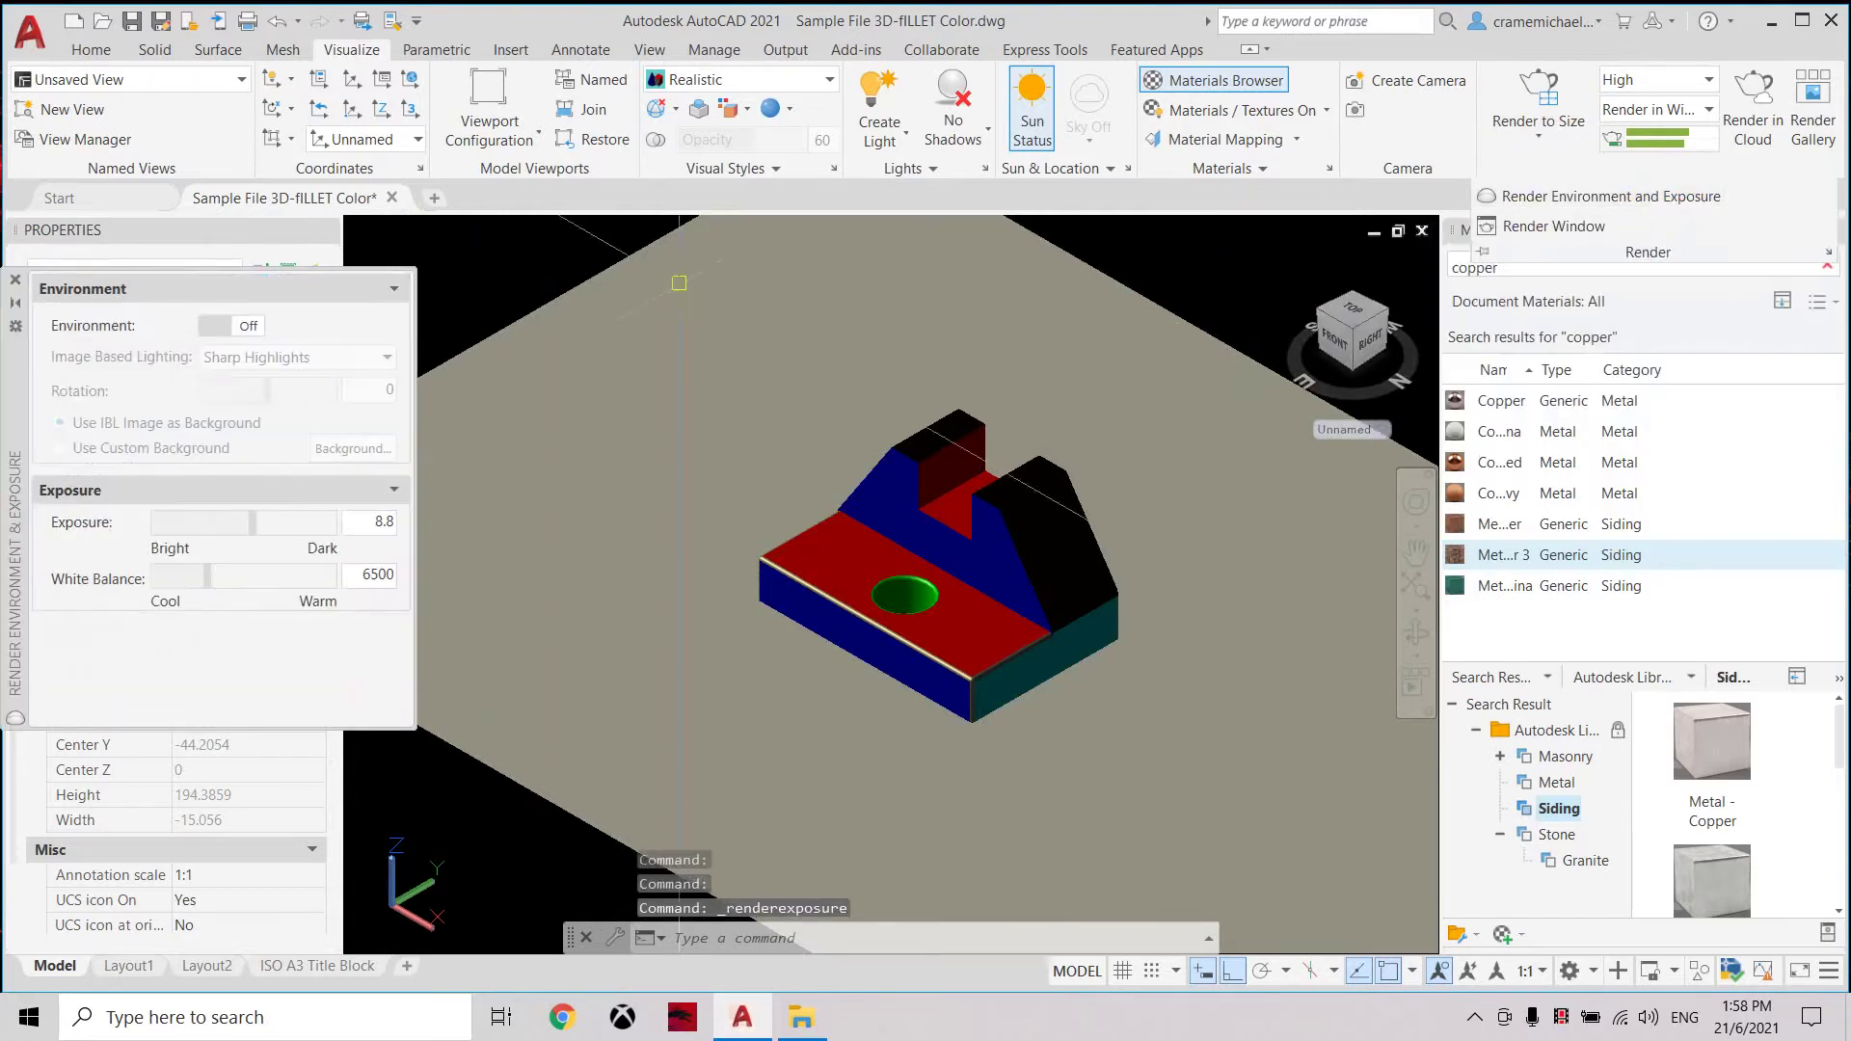
left_click(229, 332)
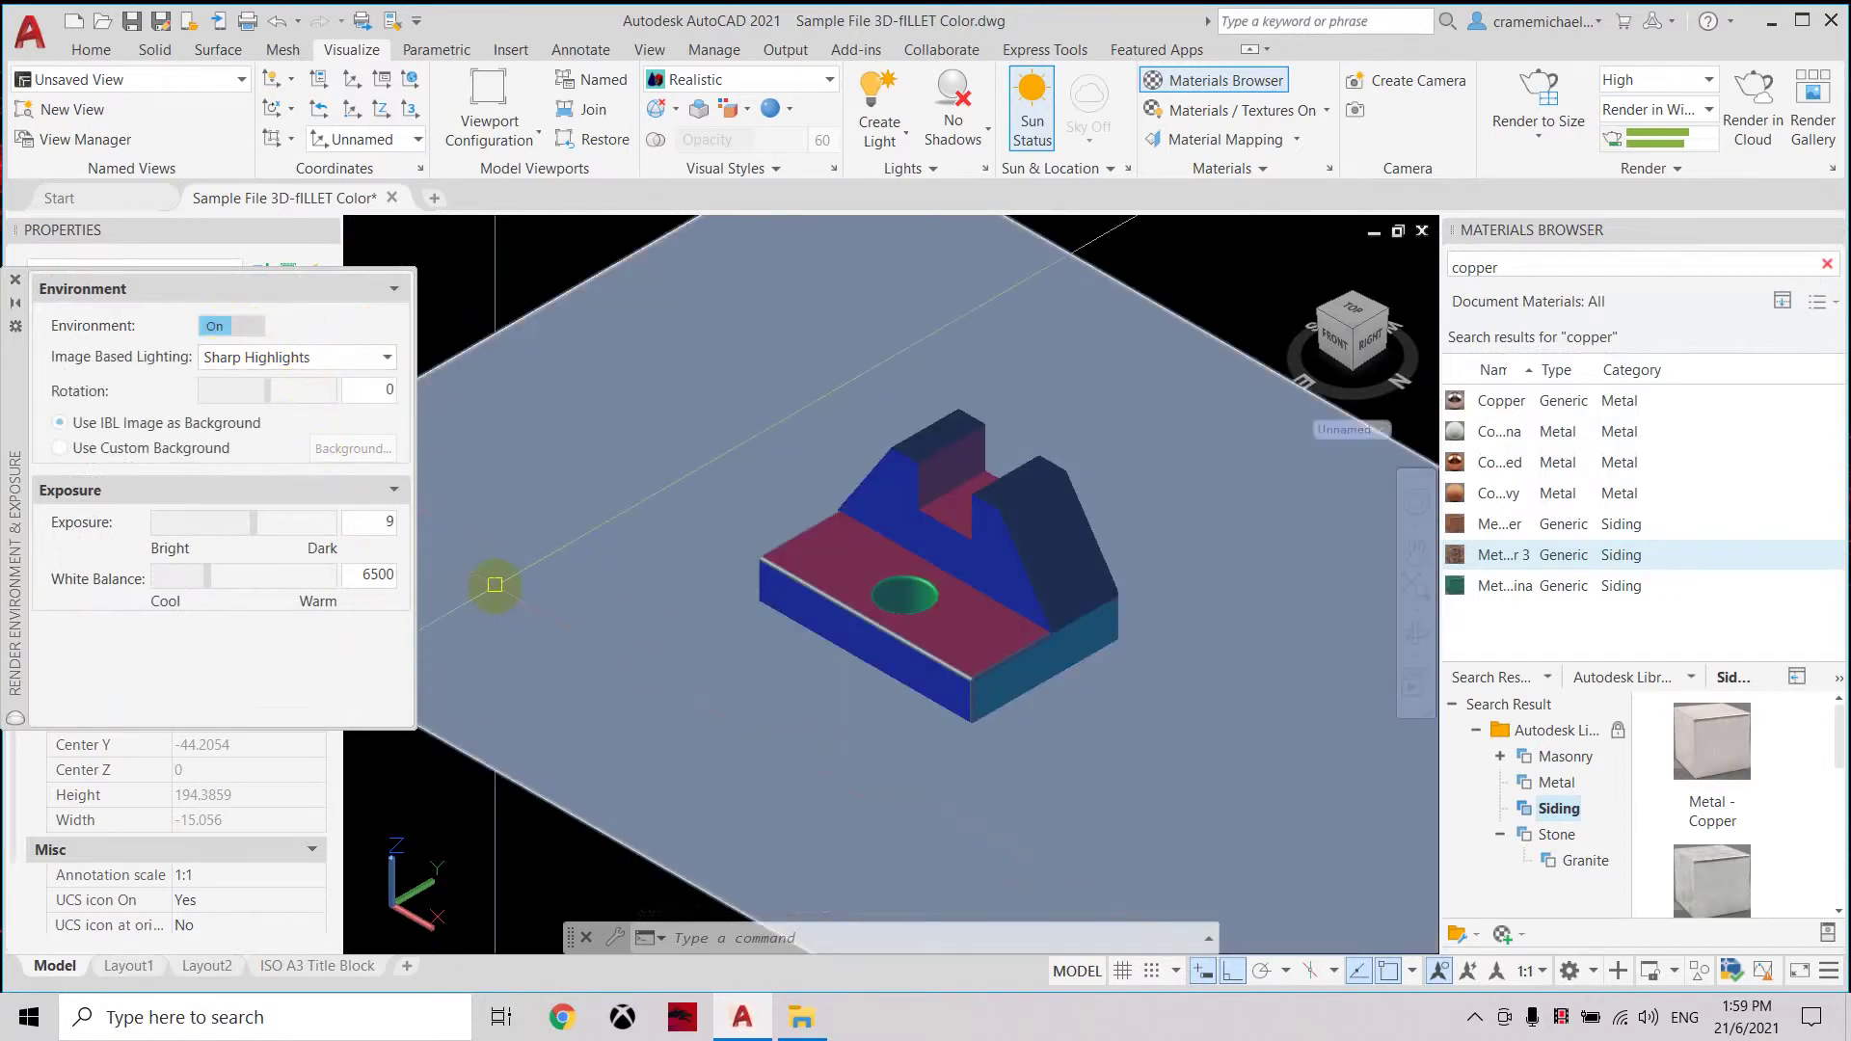
left_click(107, 450)
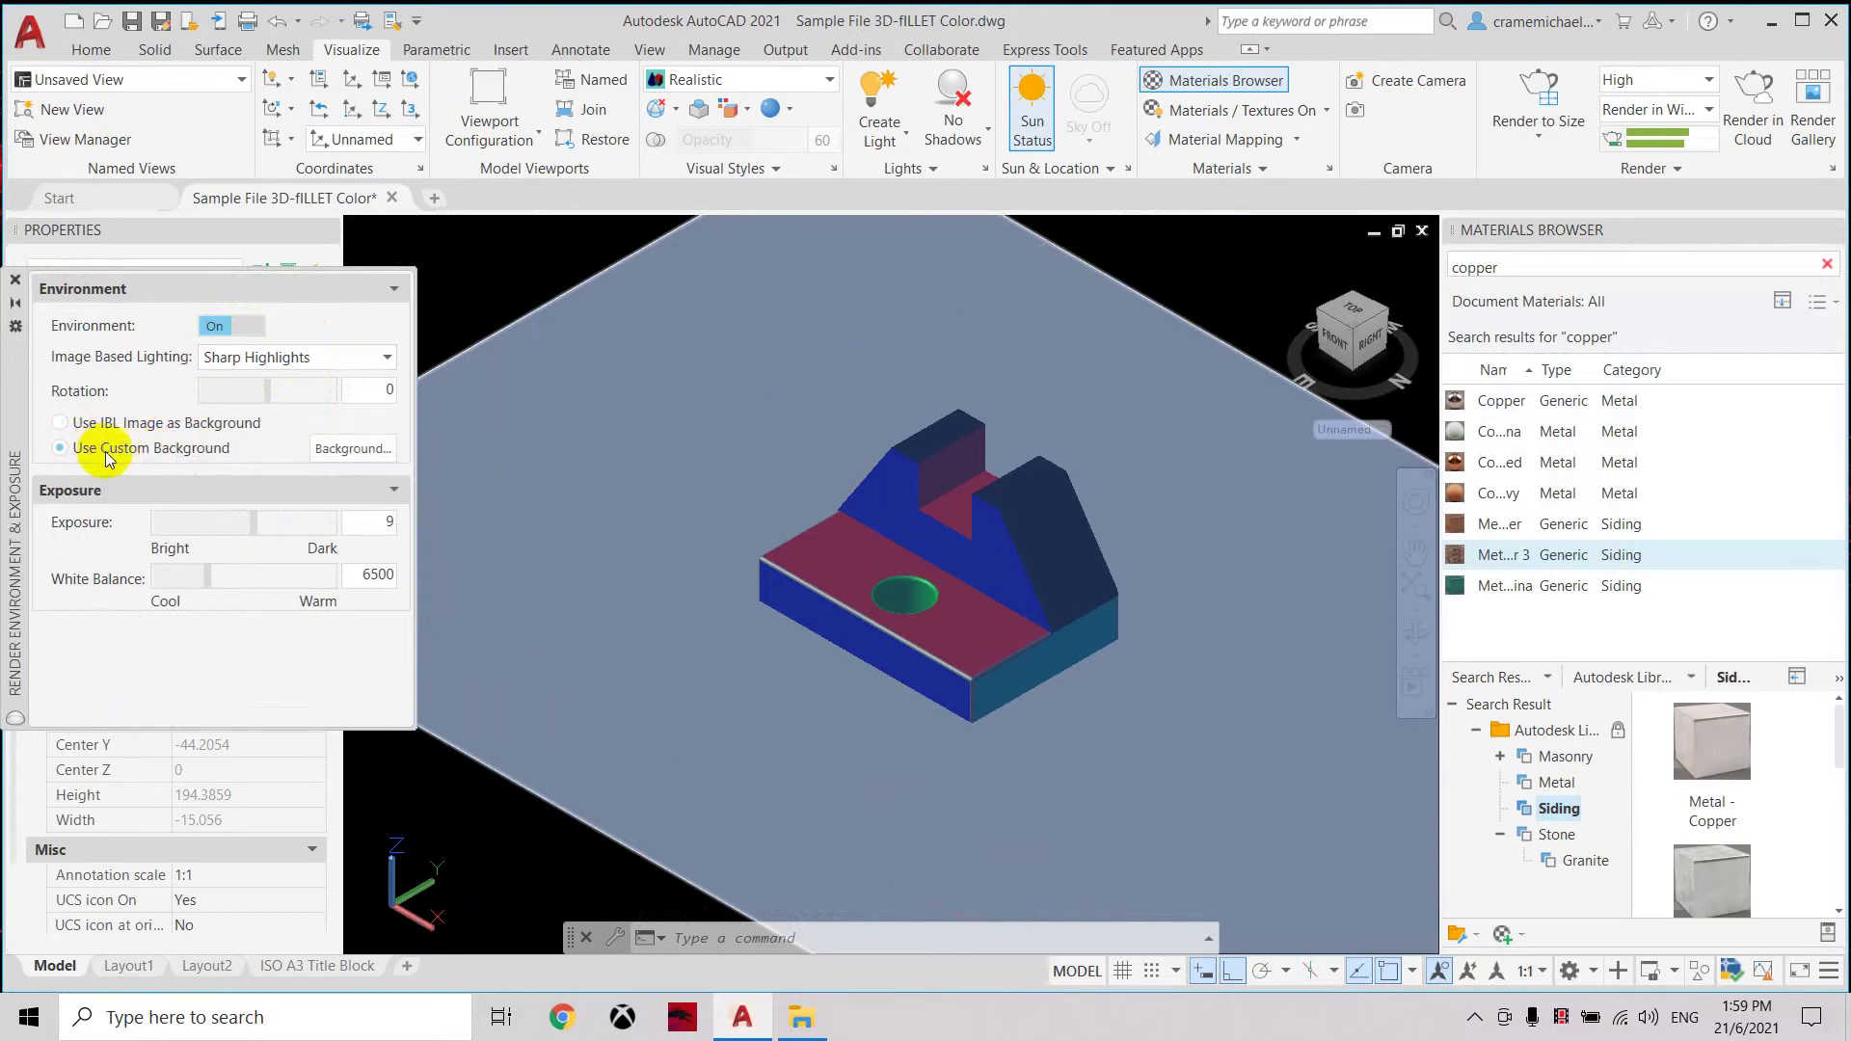
Make the custom background a gradient with bottom color RGB 27,87,15, and close the render environment settings.
left_click(349, 449)
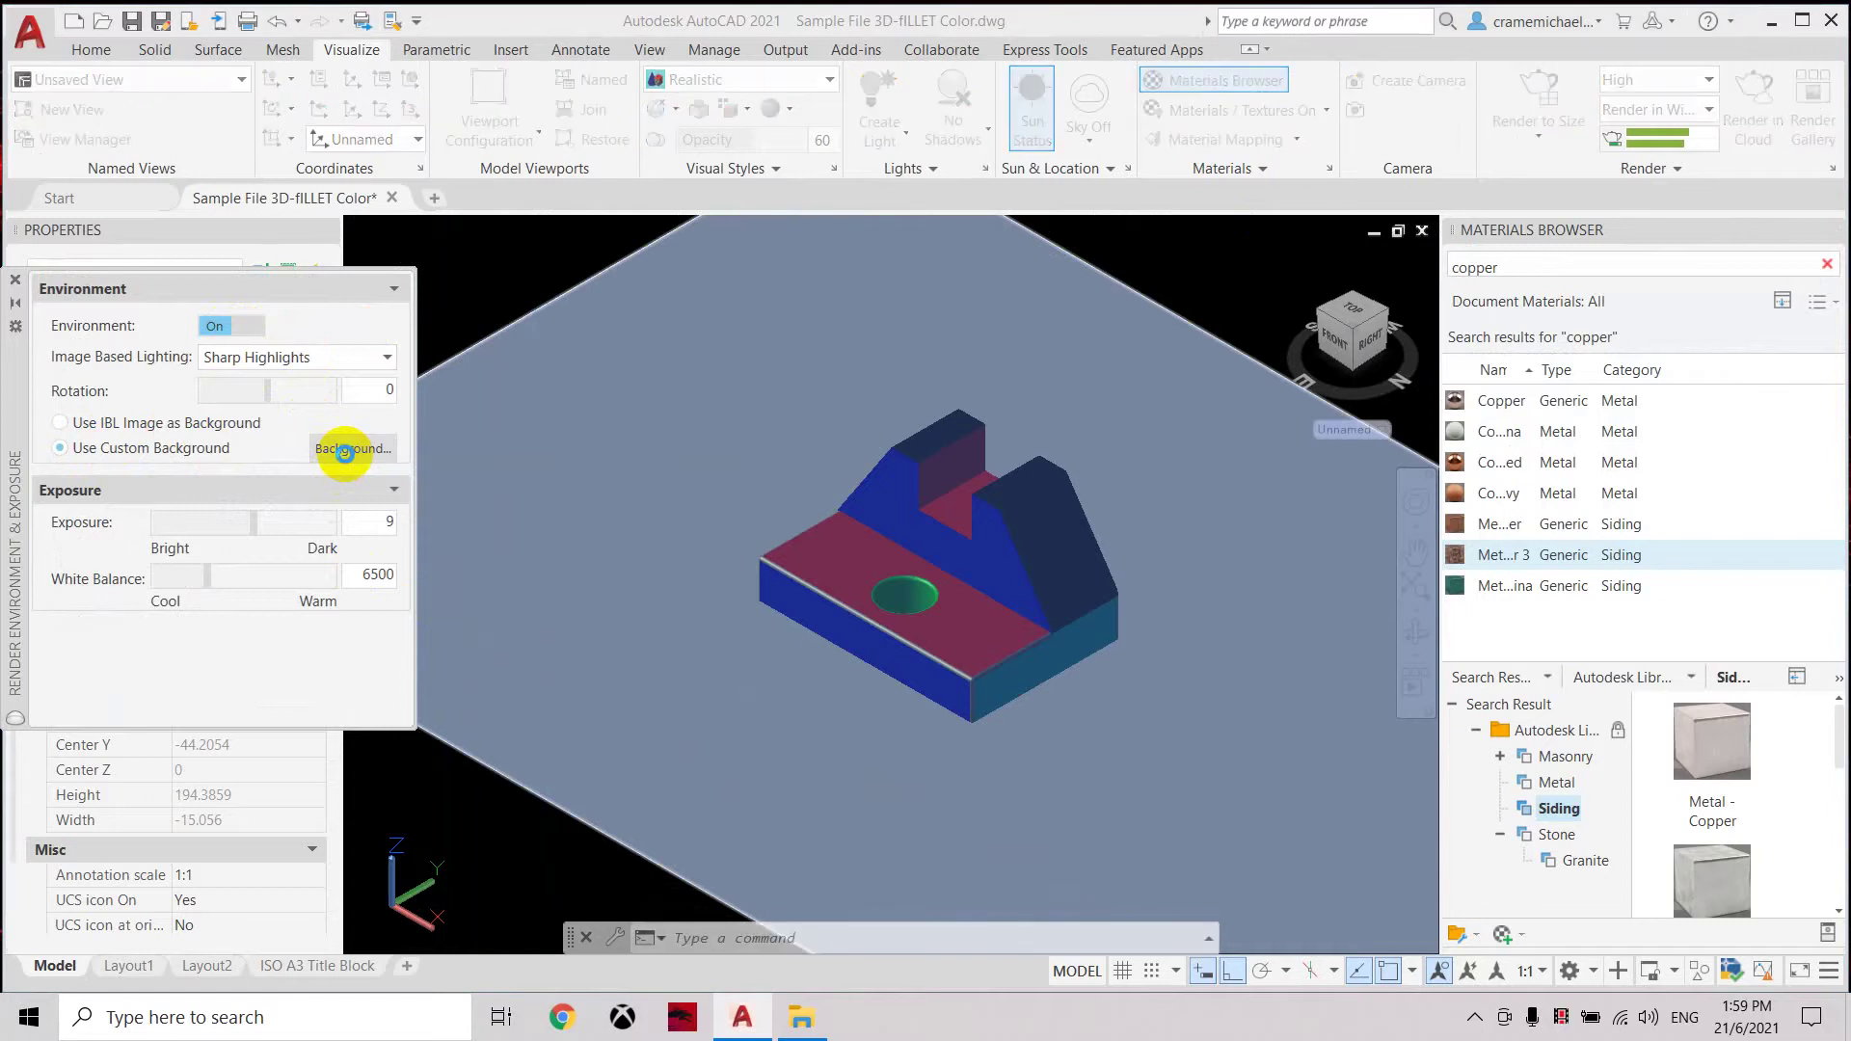
left_click_drag(926, 282, 703, 247)
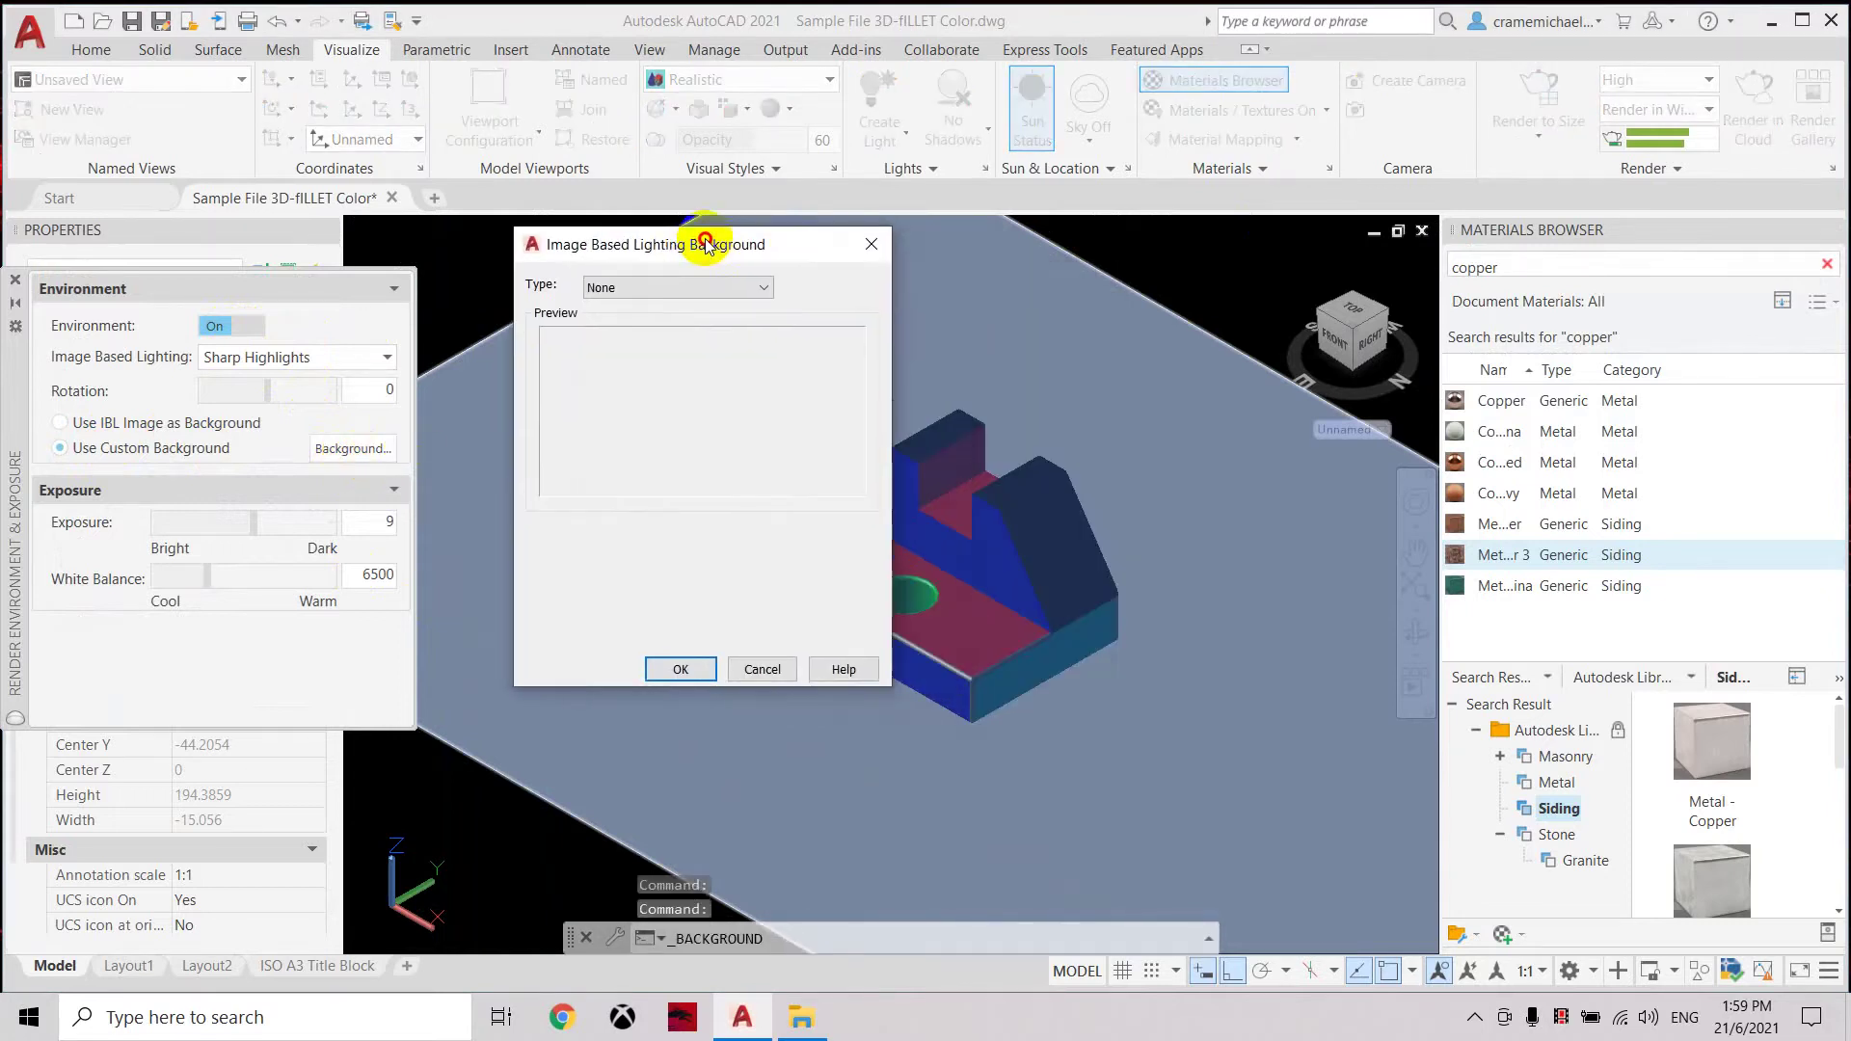
left_click(696, 289)
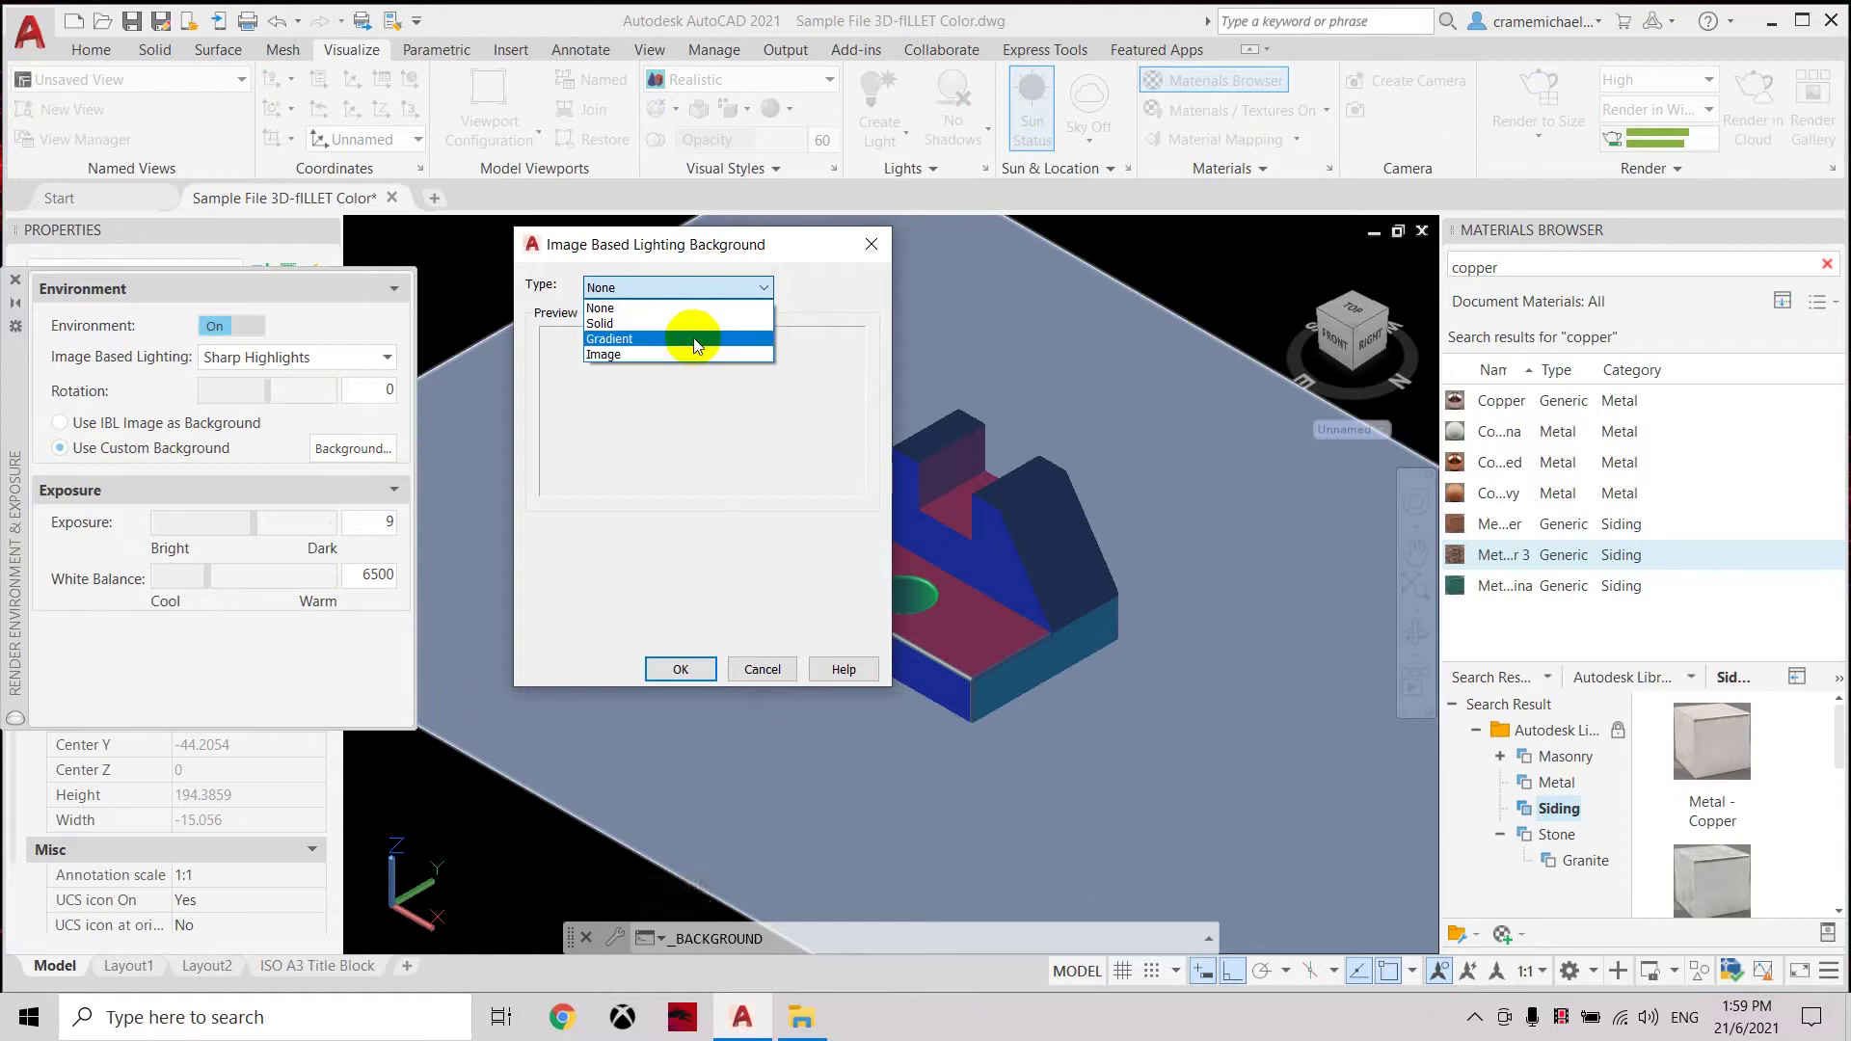
left_click(696, 340)
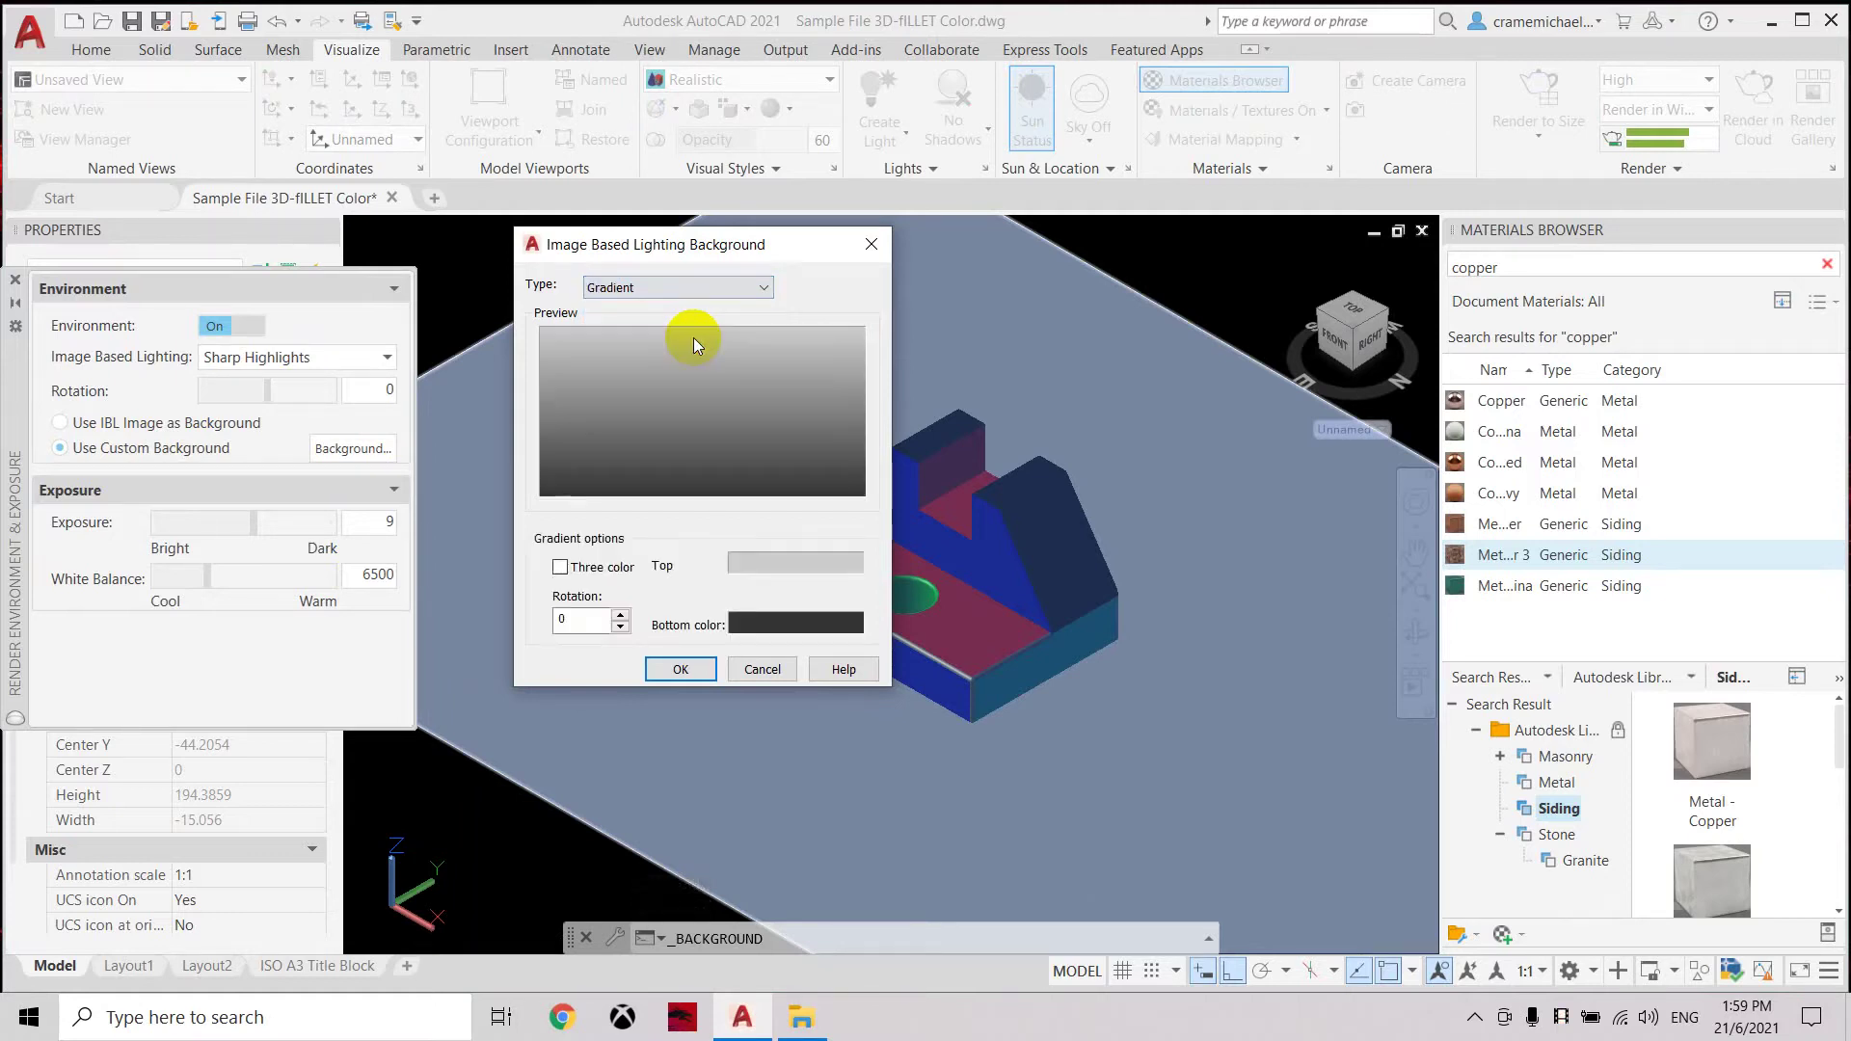
left_click(789, 626)
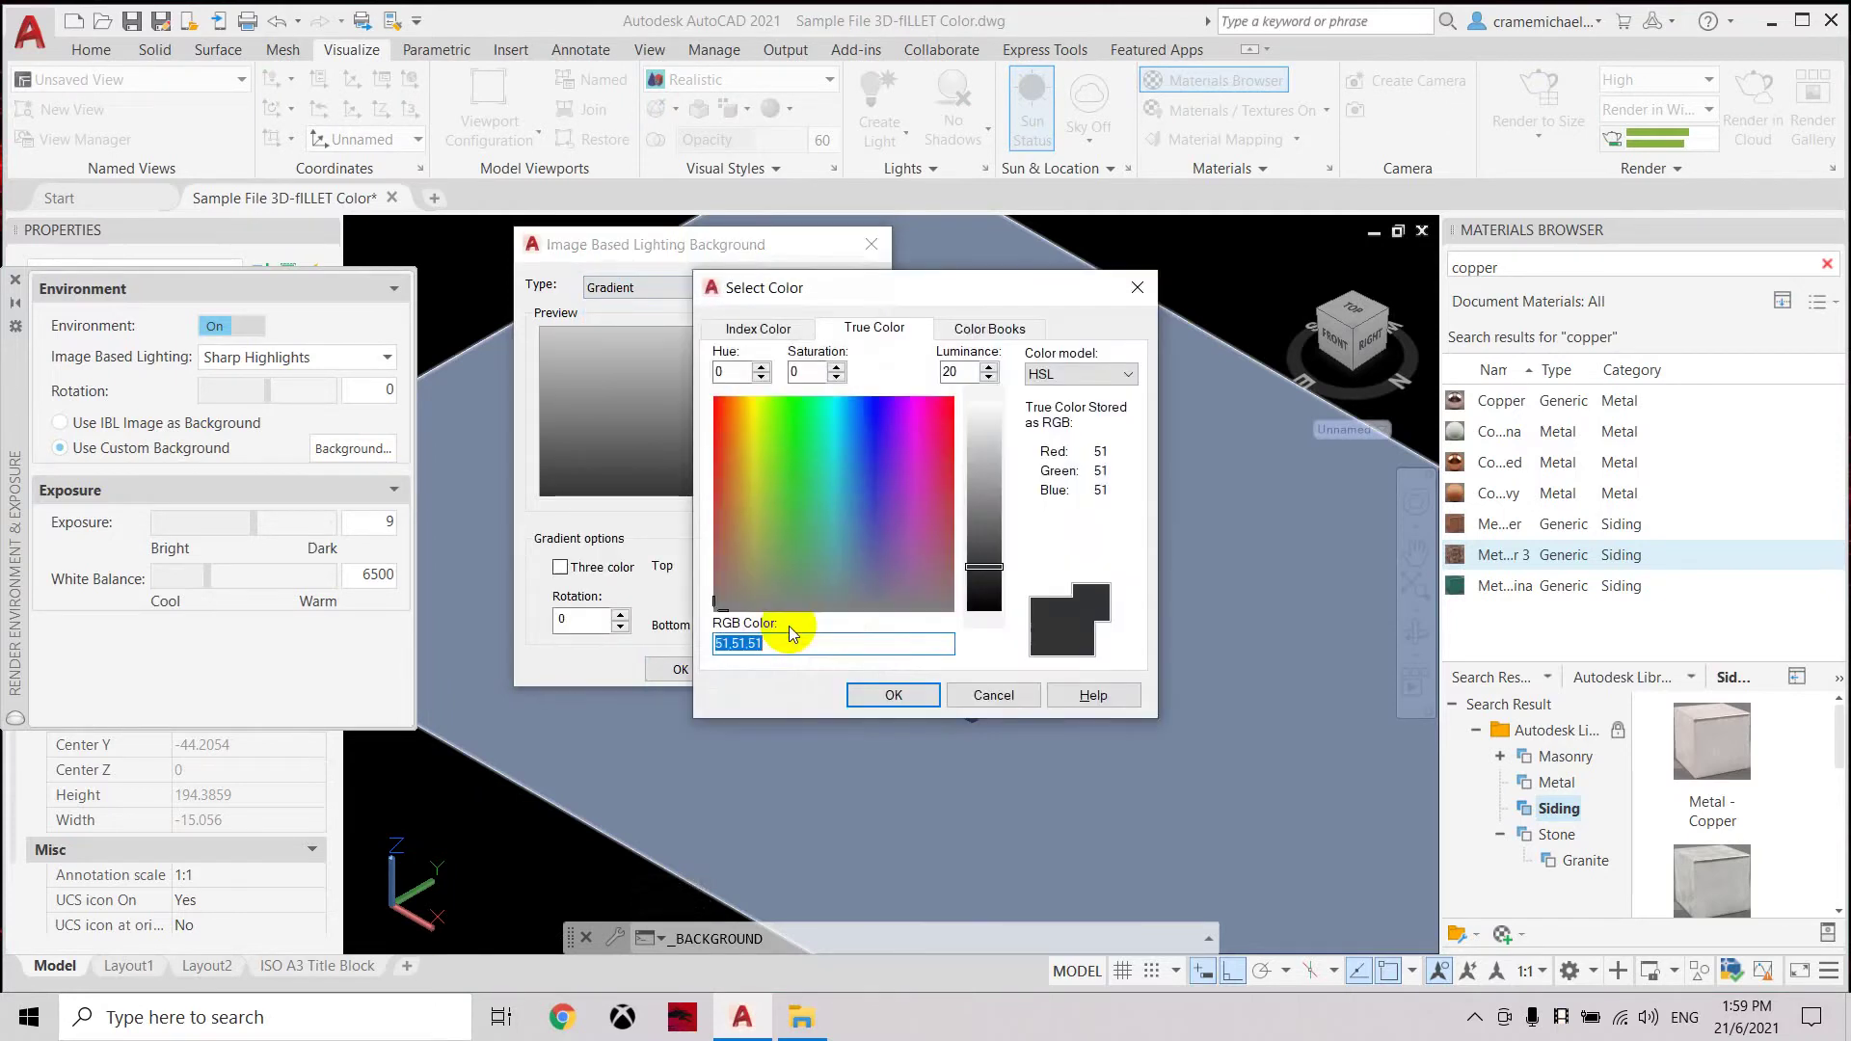
left_click(787, 459)
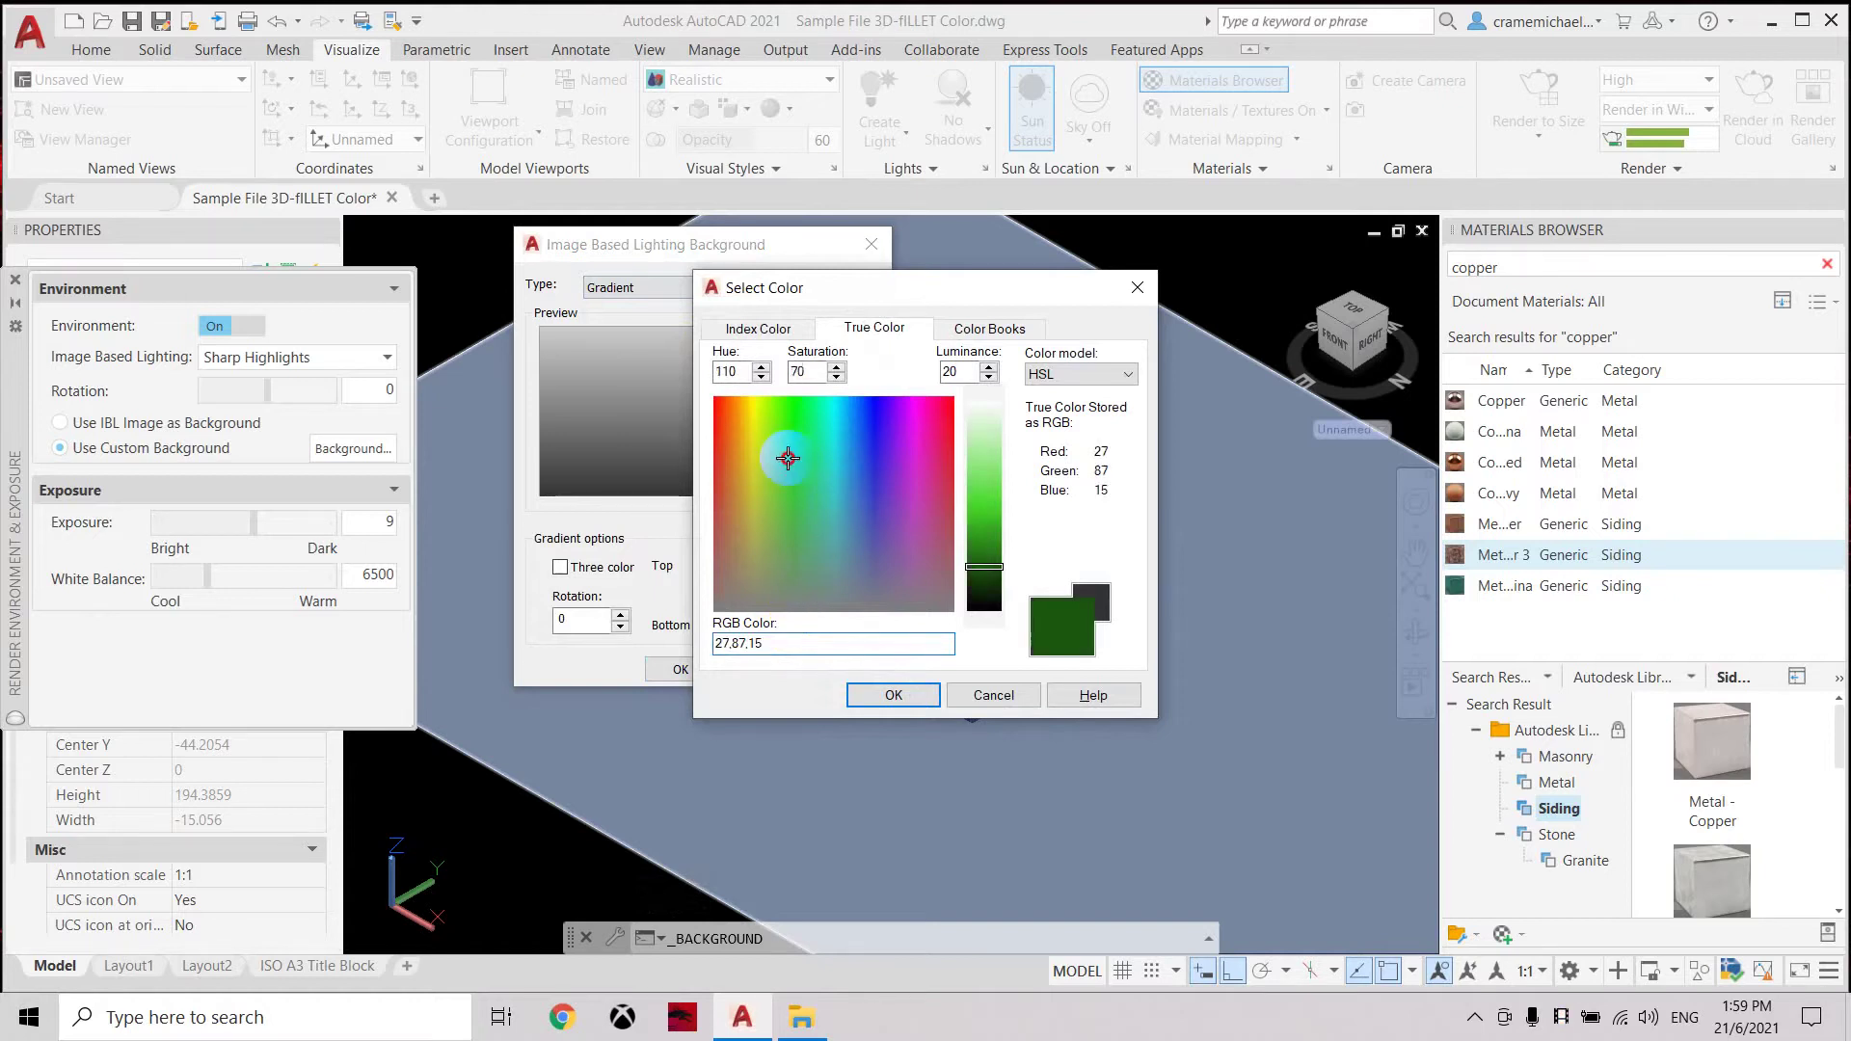
left_click(905, 698)
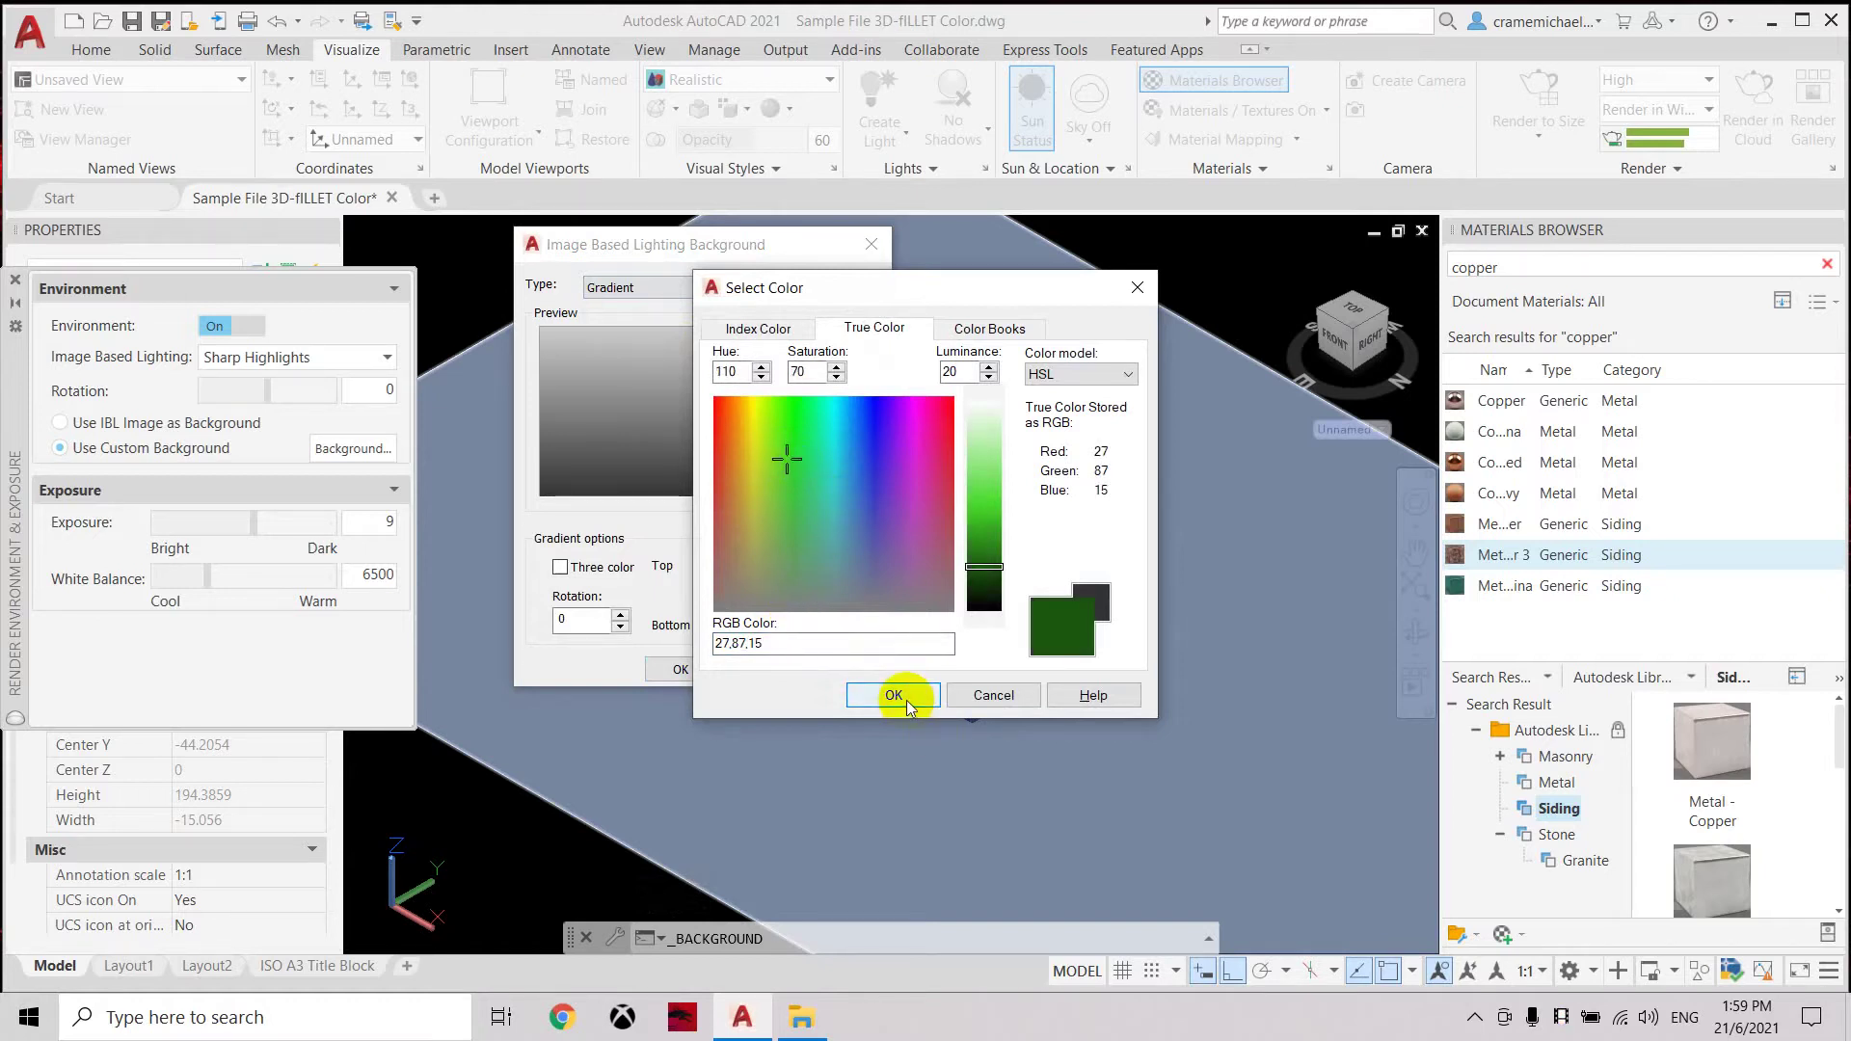
left_click(696, 672)
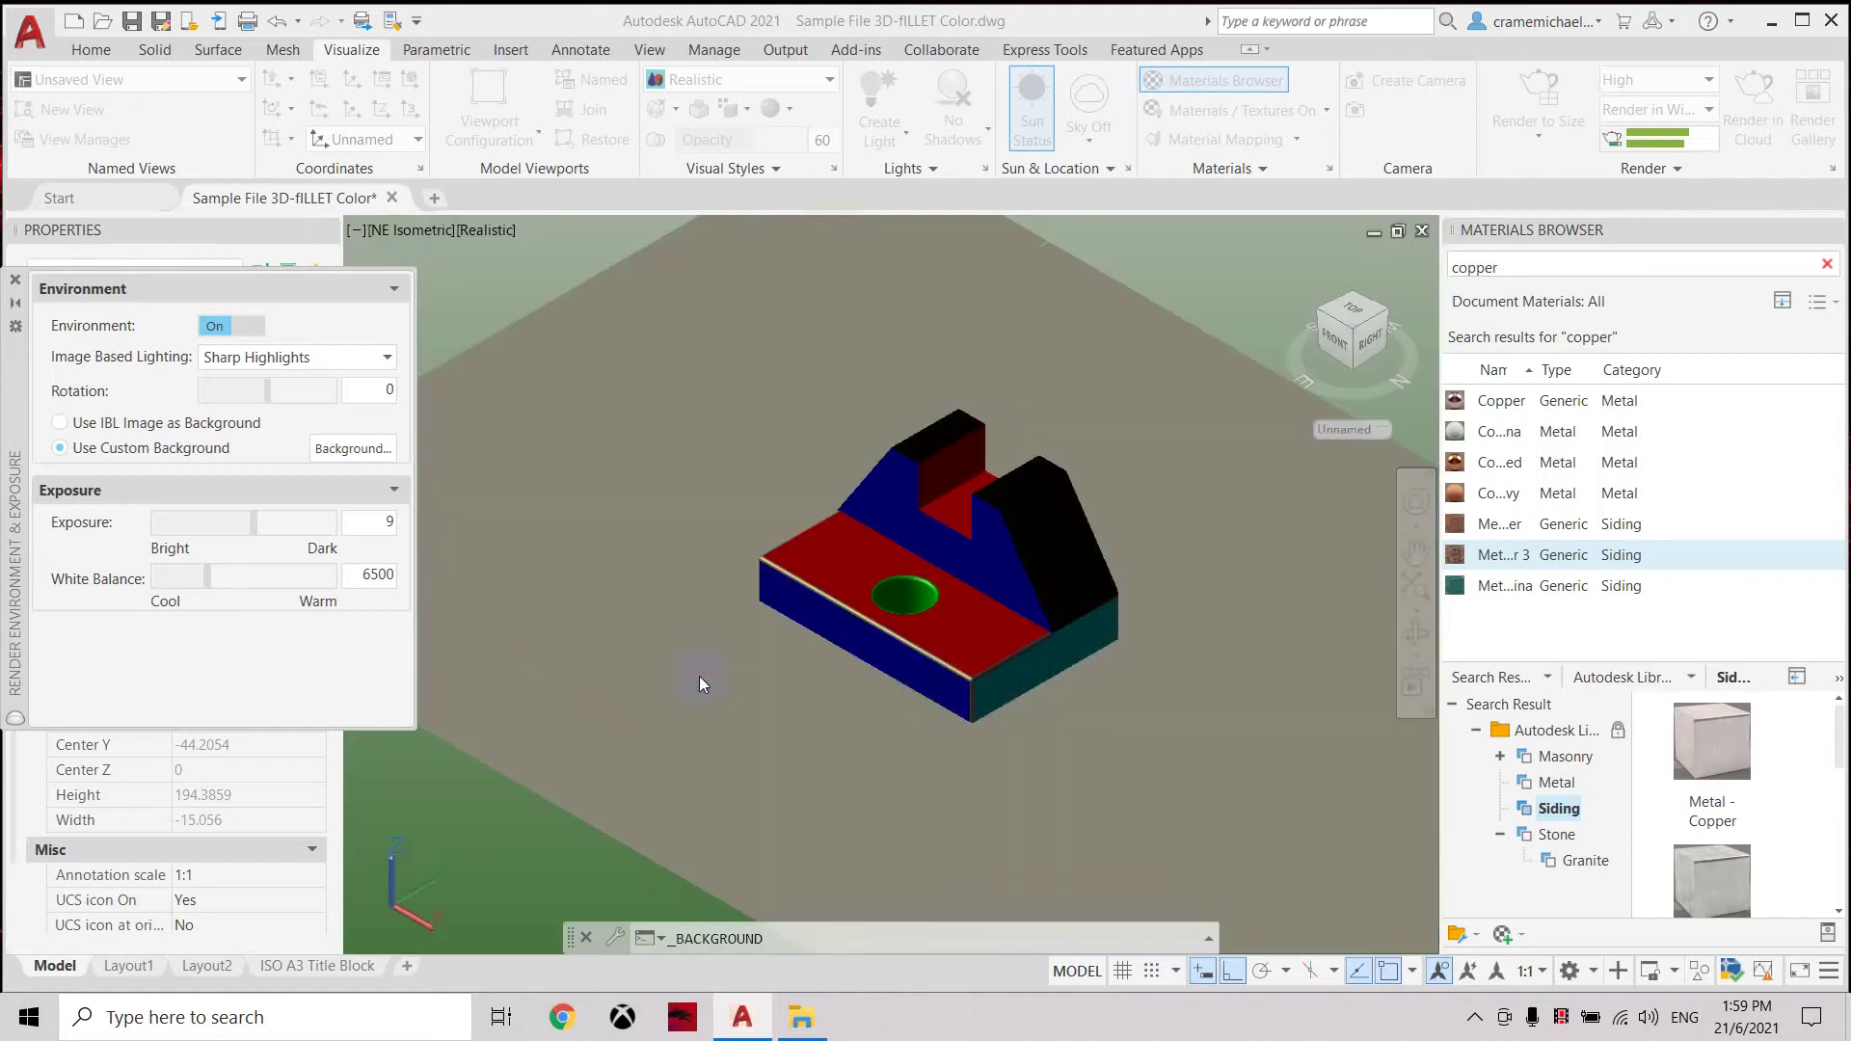
scroll(618, 612, "down", 3)
middle_click_drag(752, 573, 779, 614)
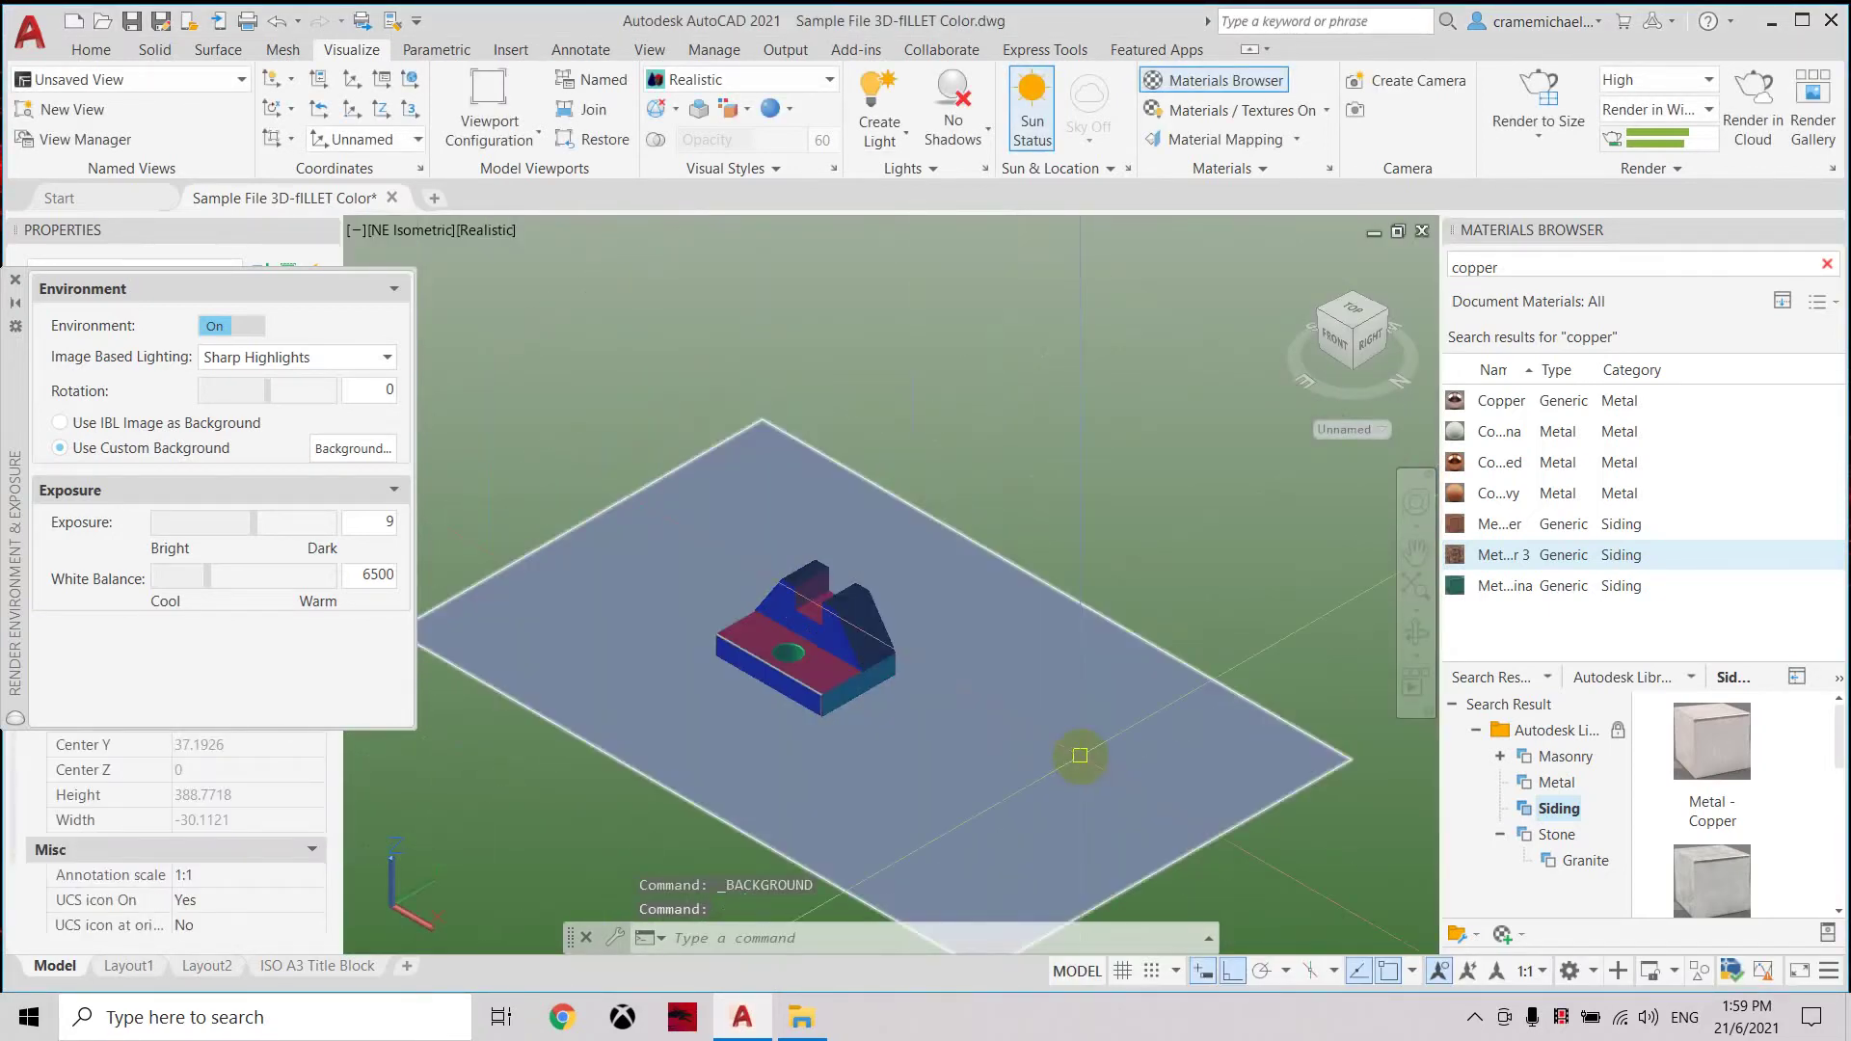
middle_click_drag(1080, 755, 1057, 627)
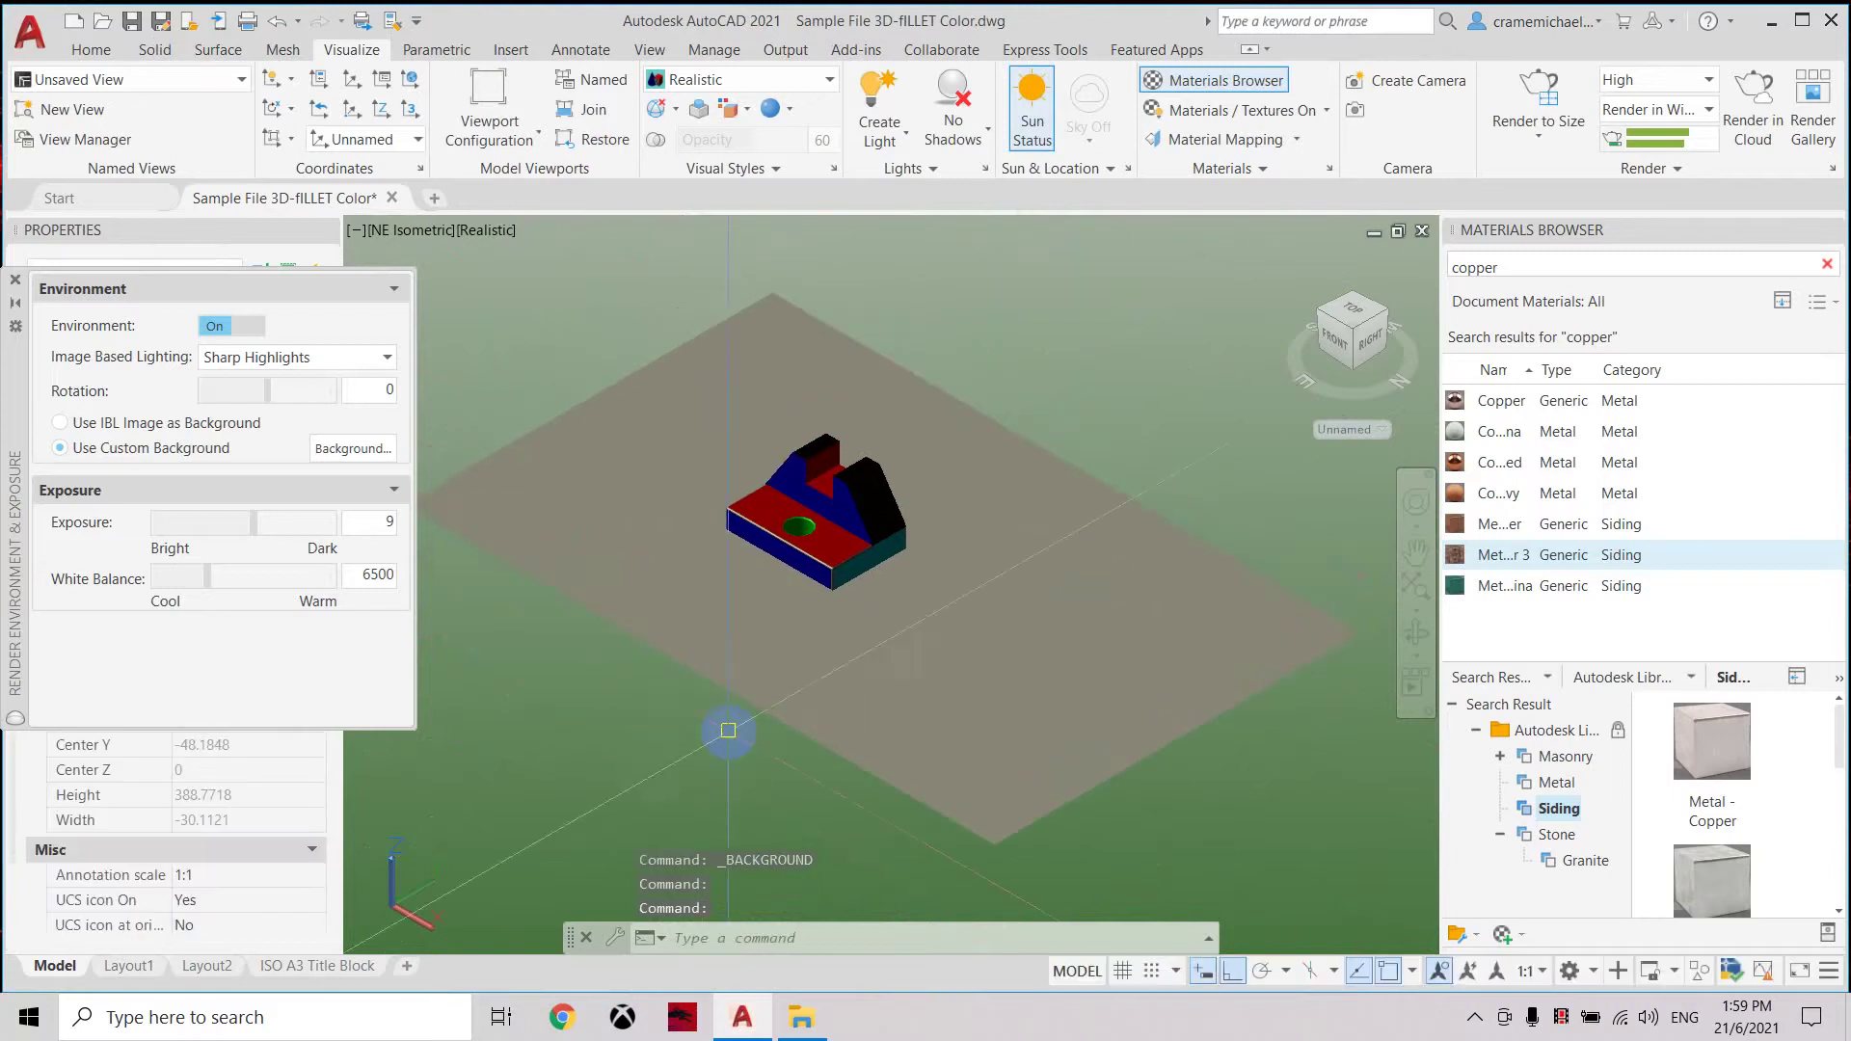
left_click(17, 282)
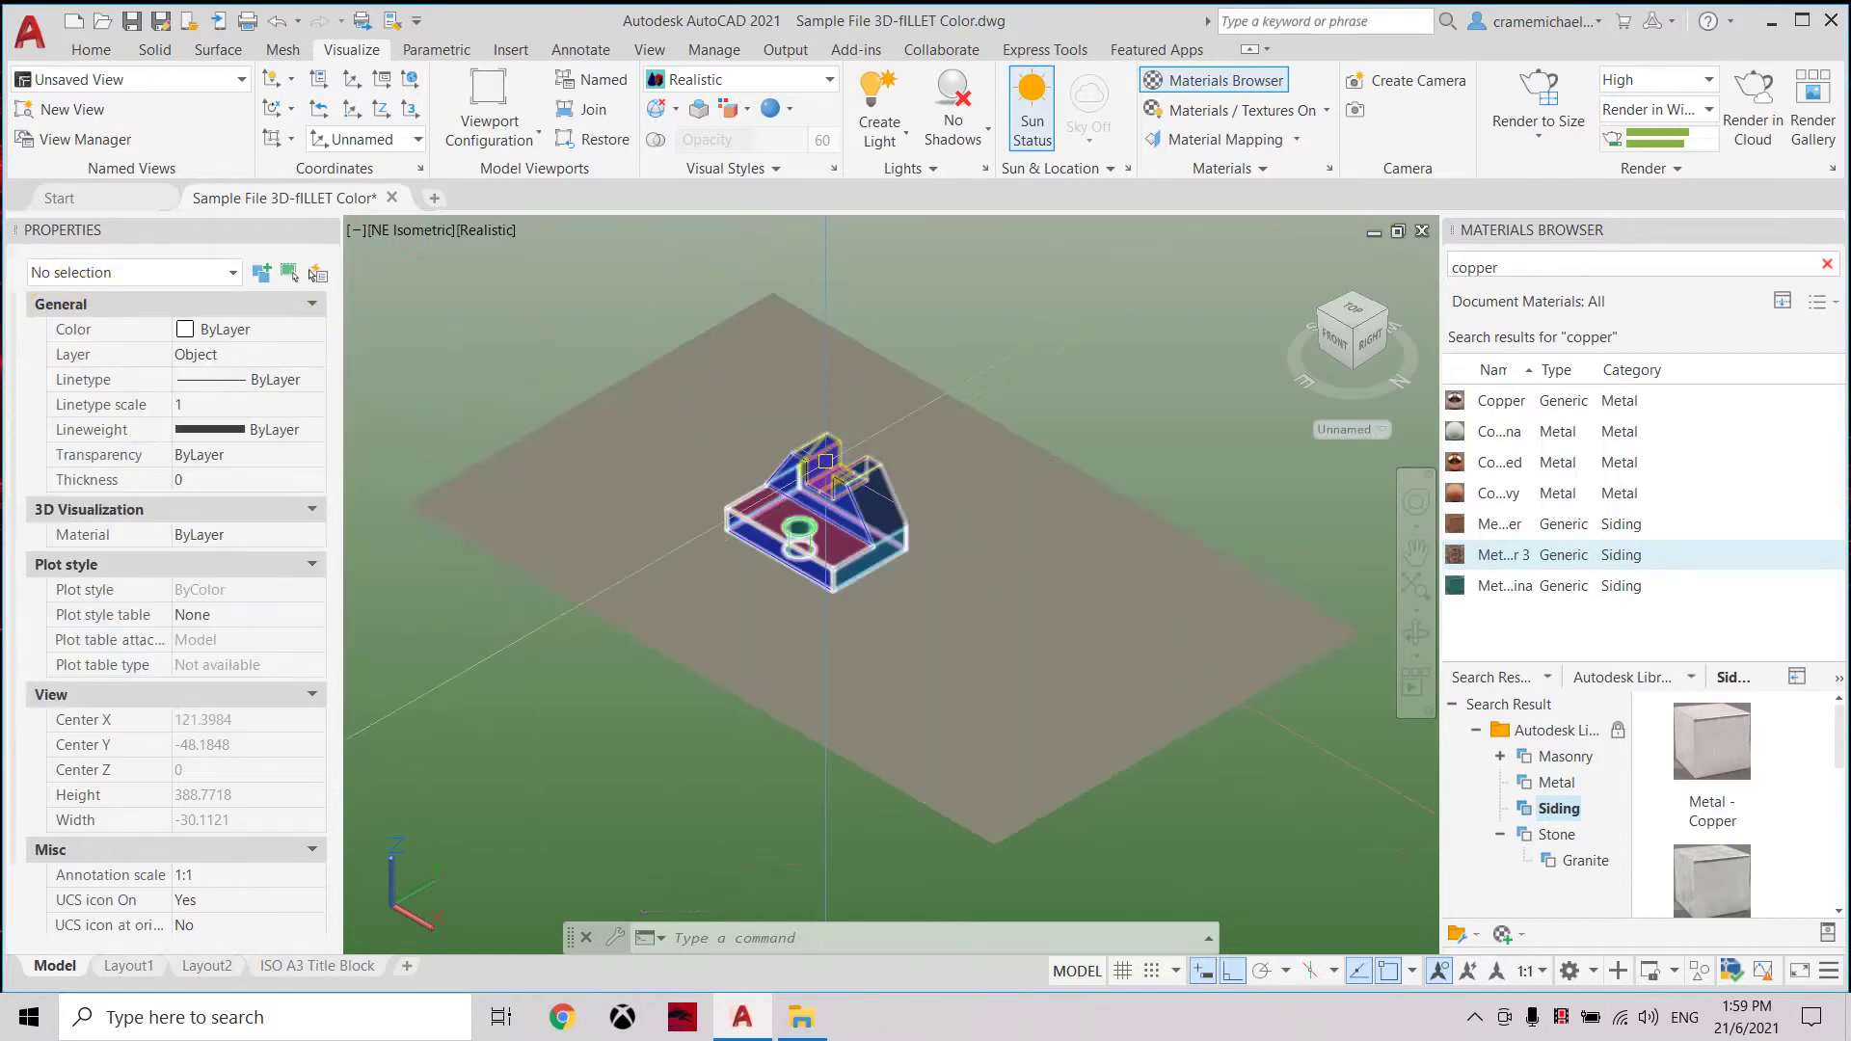
Render the enlarged bracket in a separate window using the Medium preset, then close the finished render.
scroll(836, 557, "up", 3)
scroll(836, 557, "up", 3)
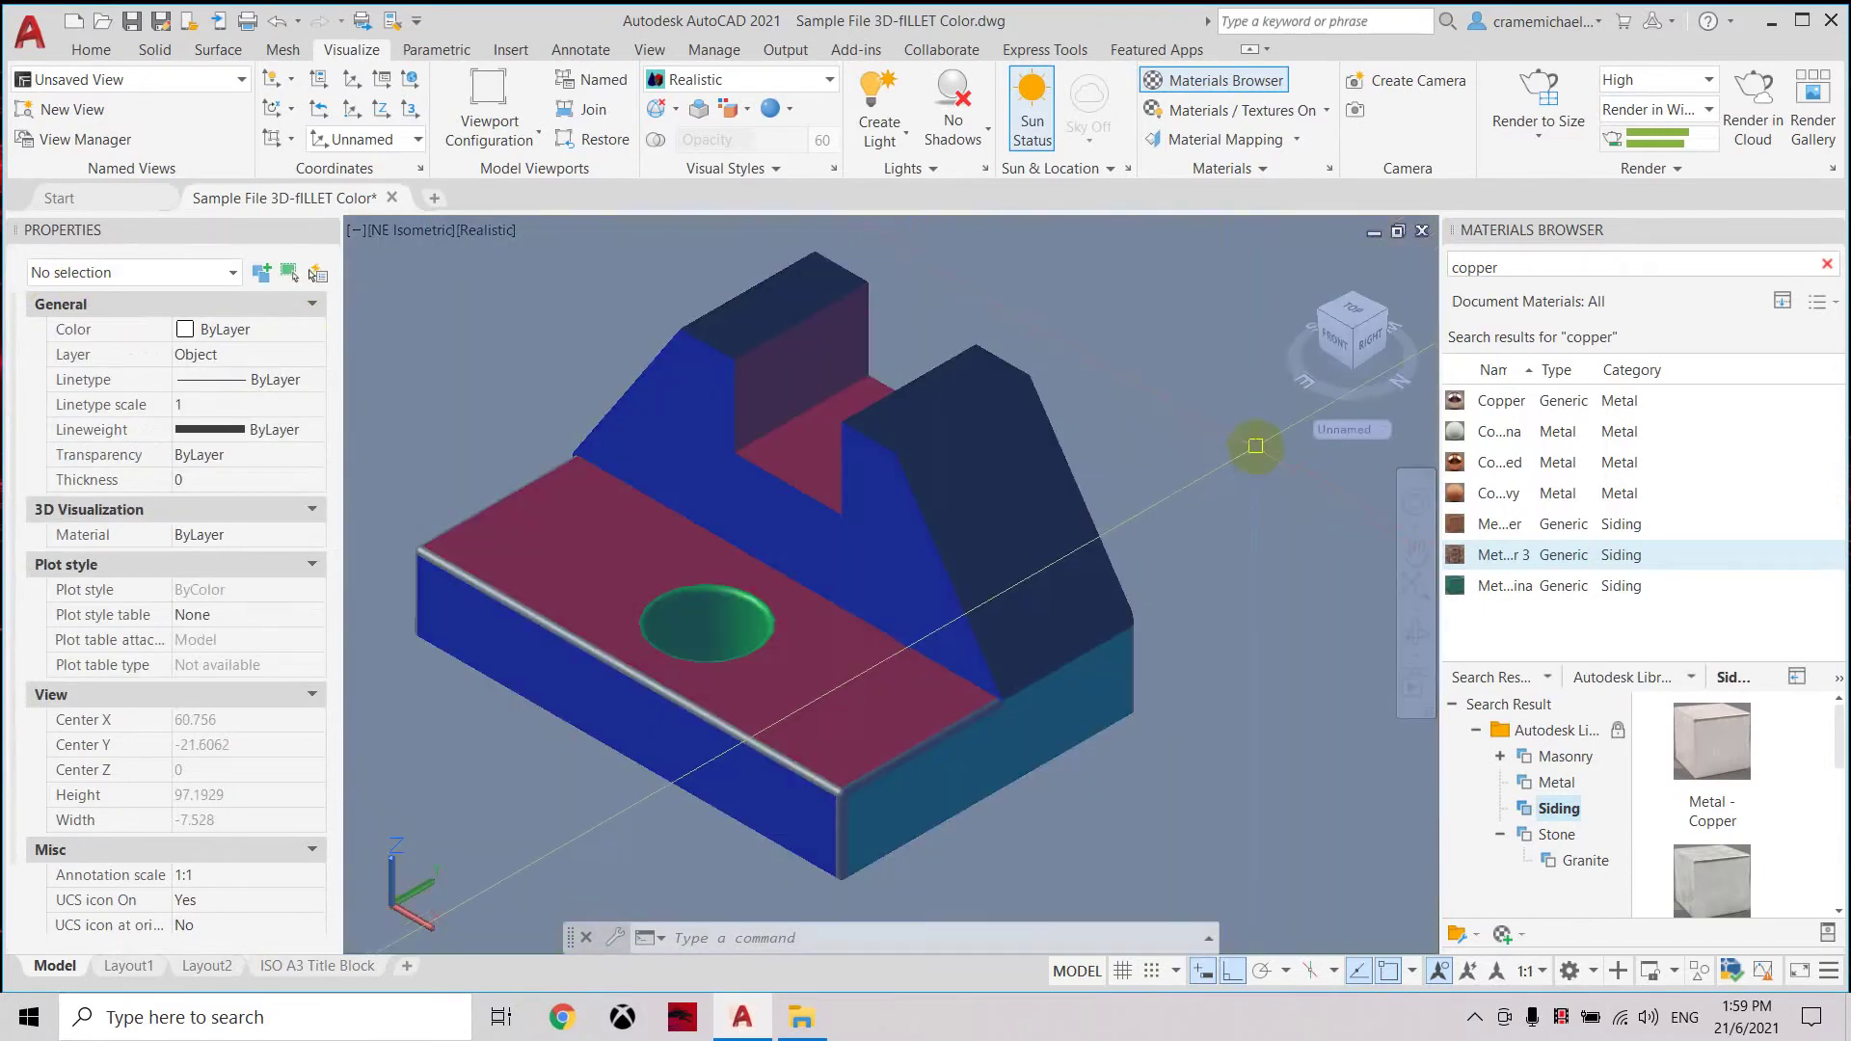
mouse_move(1256, 443)
middle_mouse_down()
mouse_move(1259, 501)
mouse_move(1284, 460)
middle_mouse_up()
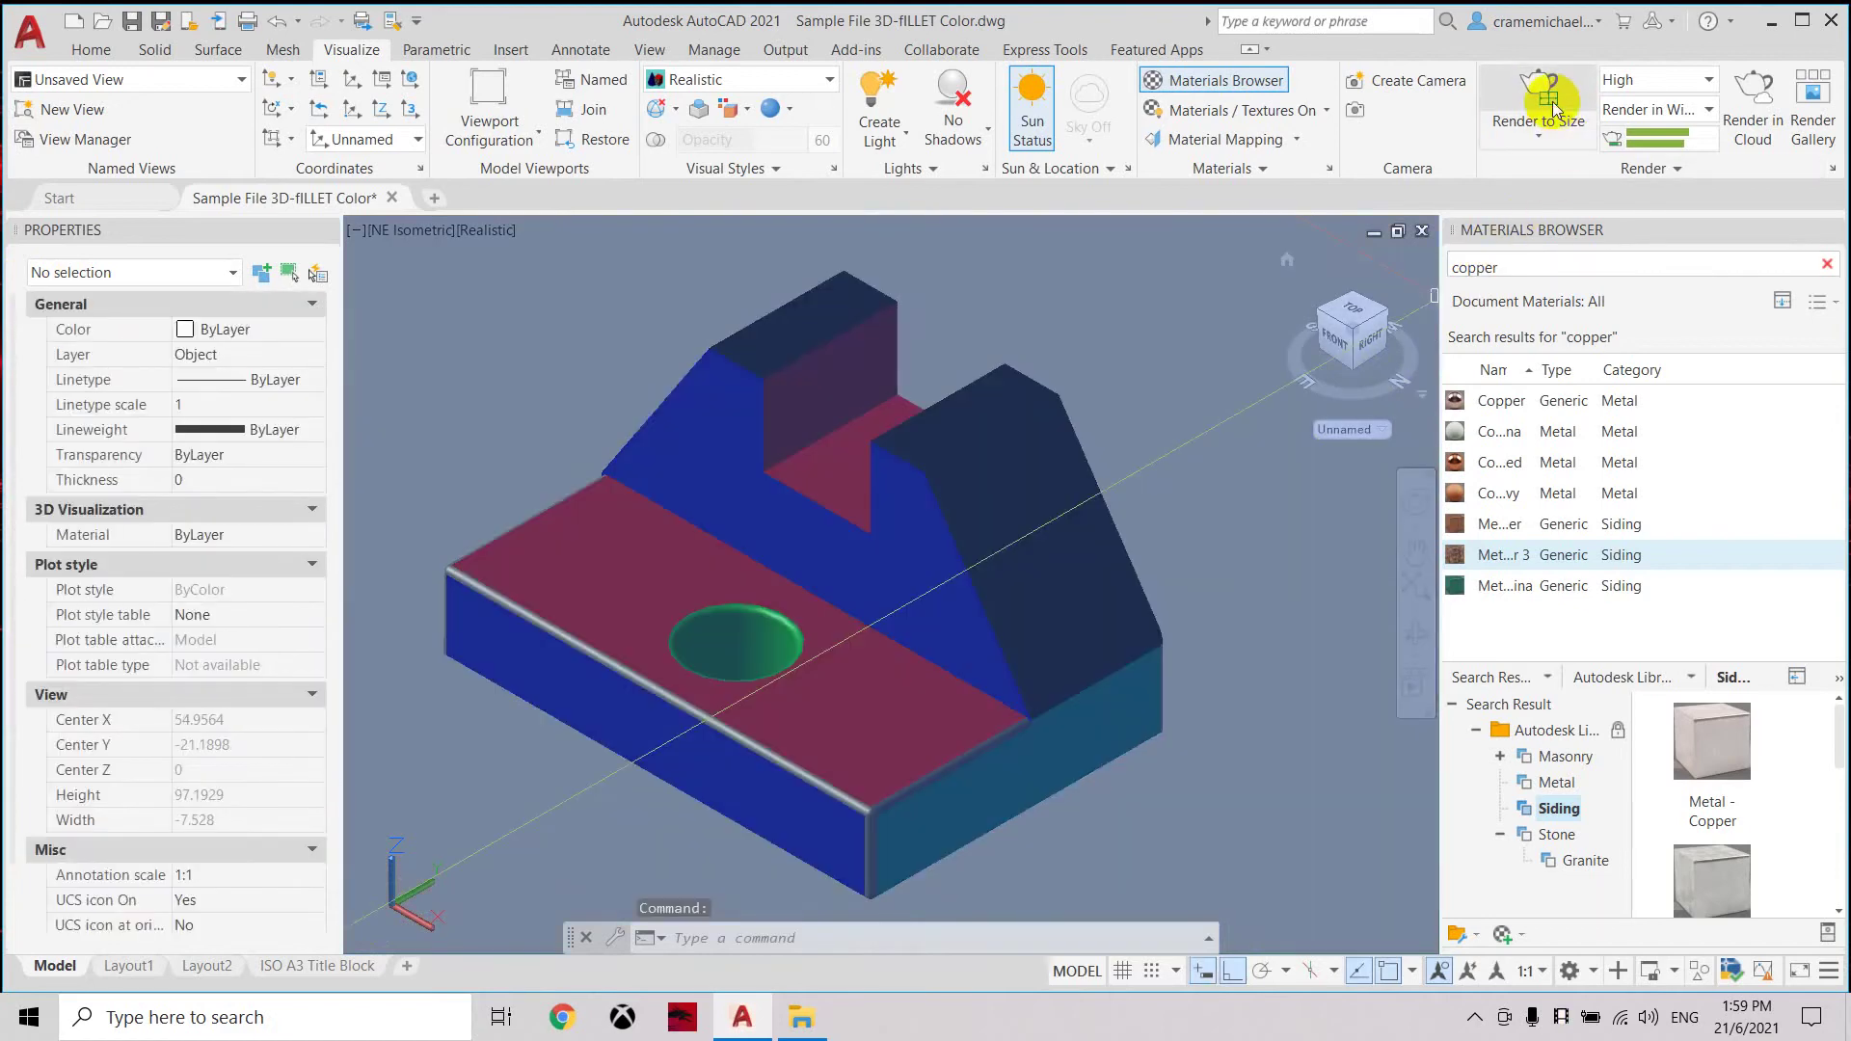
left_click(1644, 81)
left_click(1633, 128)
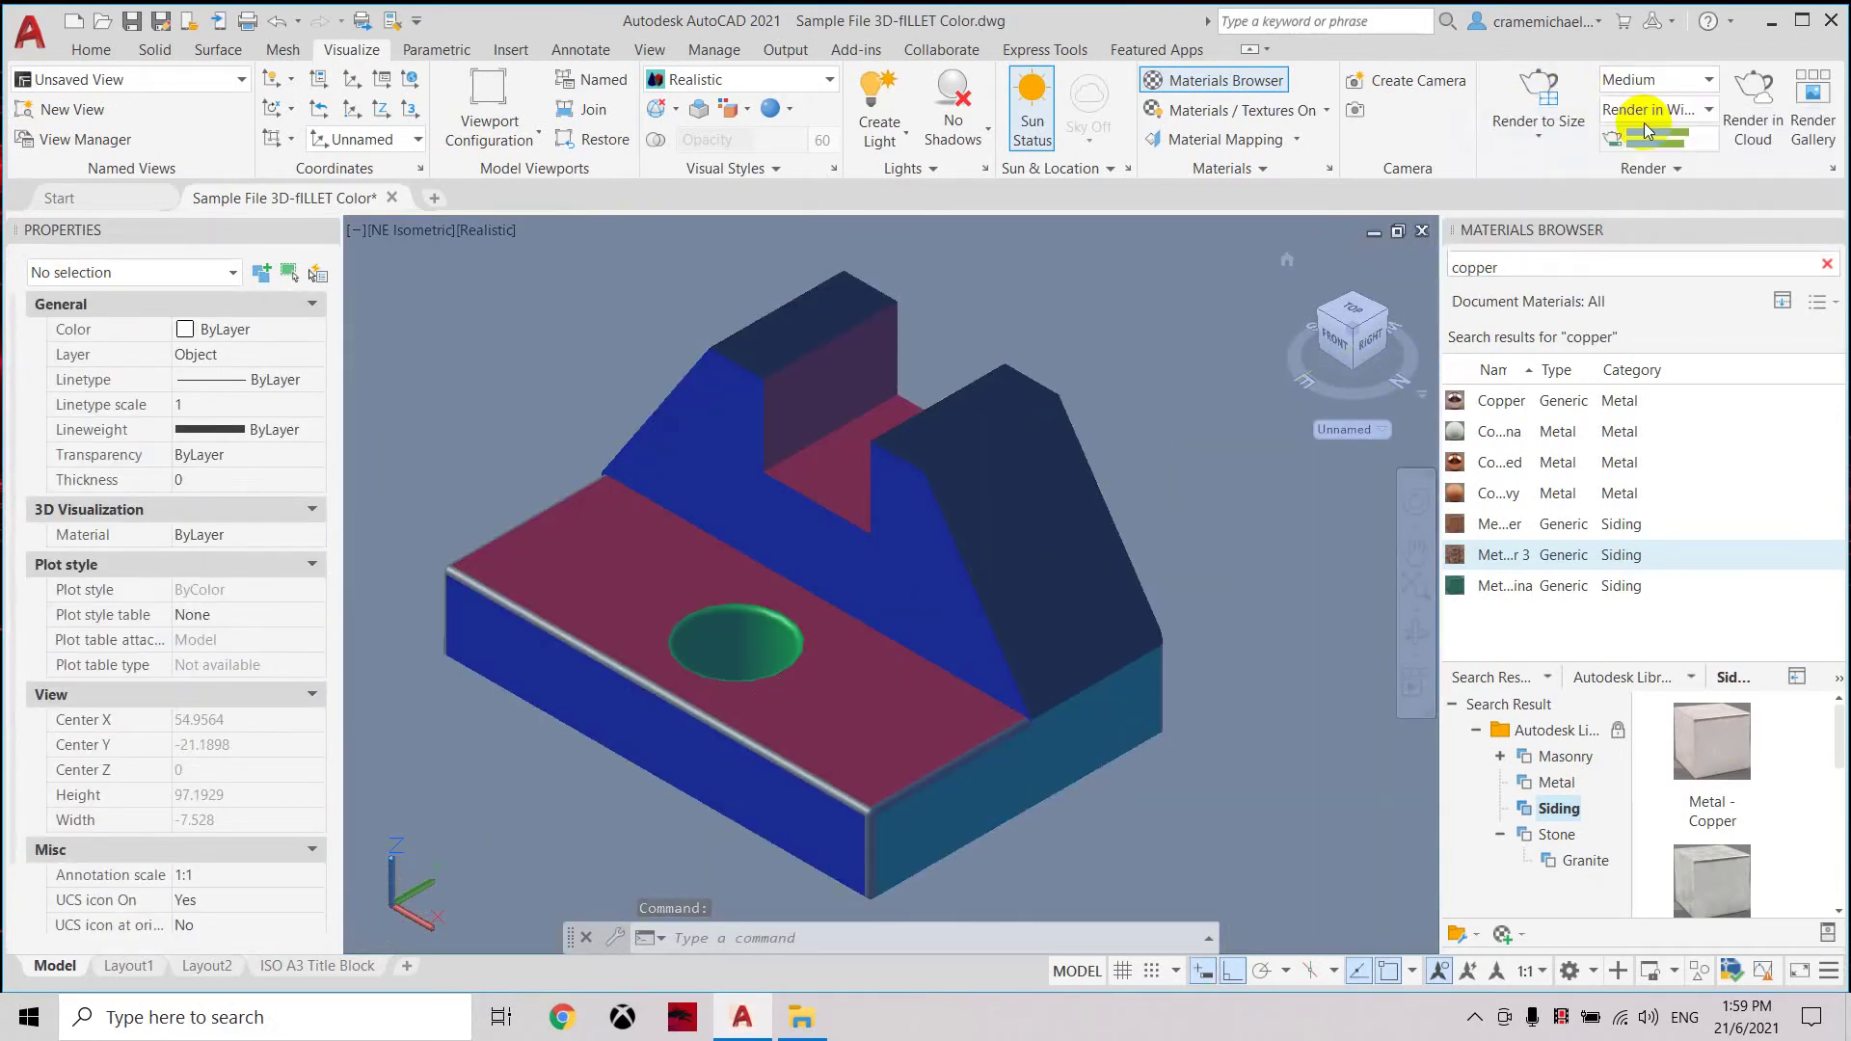
left_click(1646, 112)
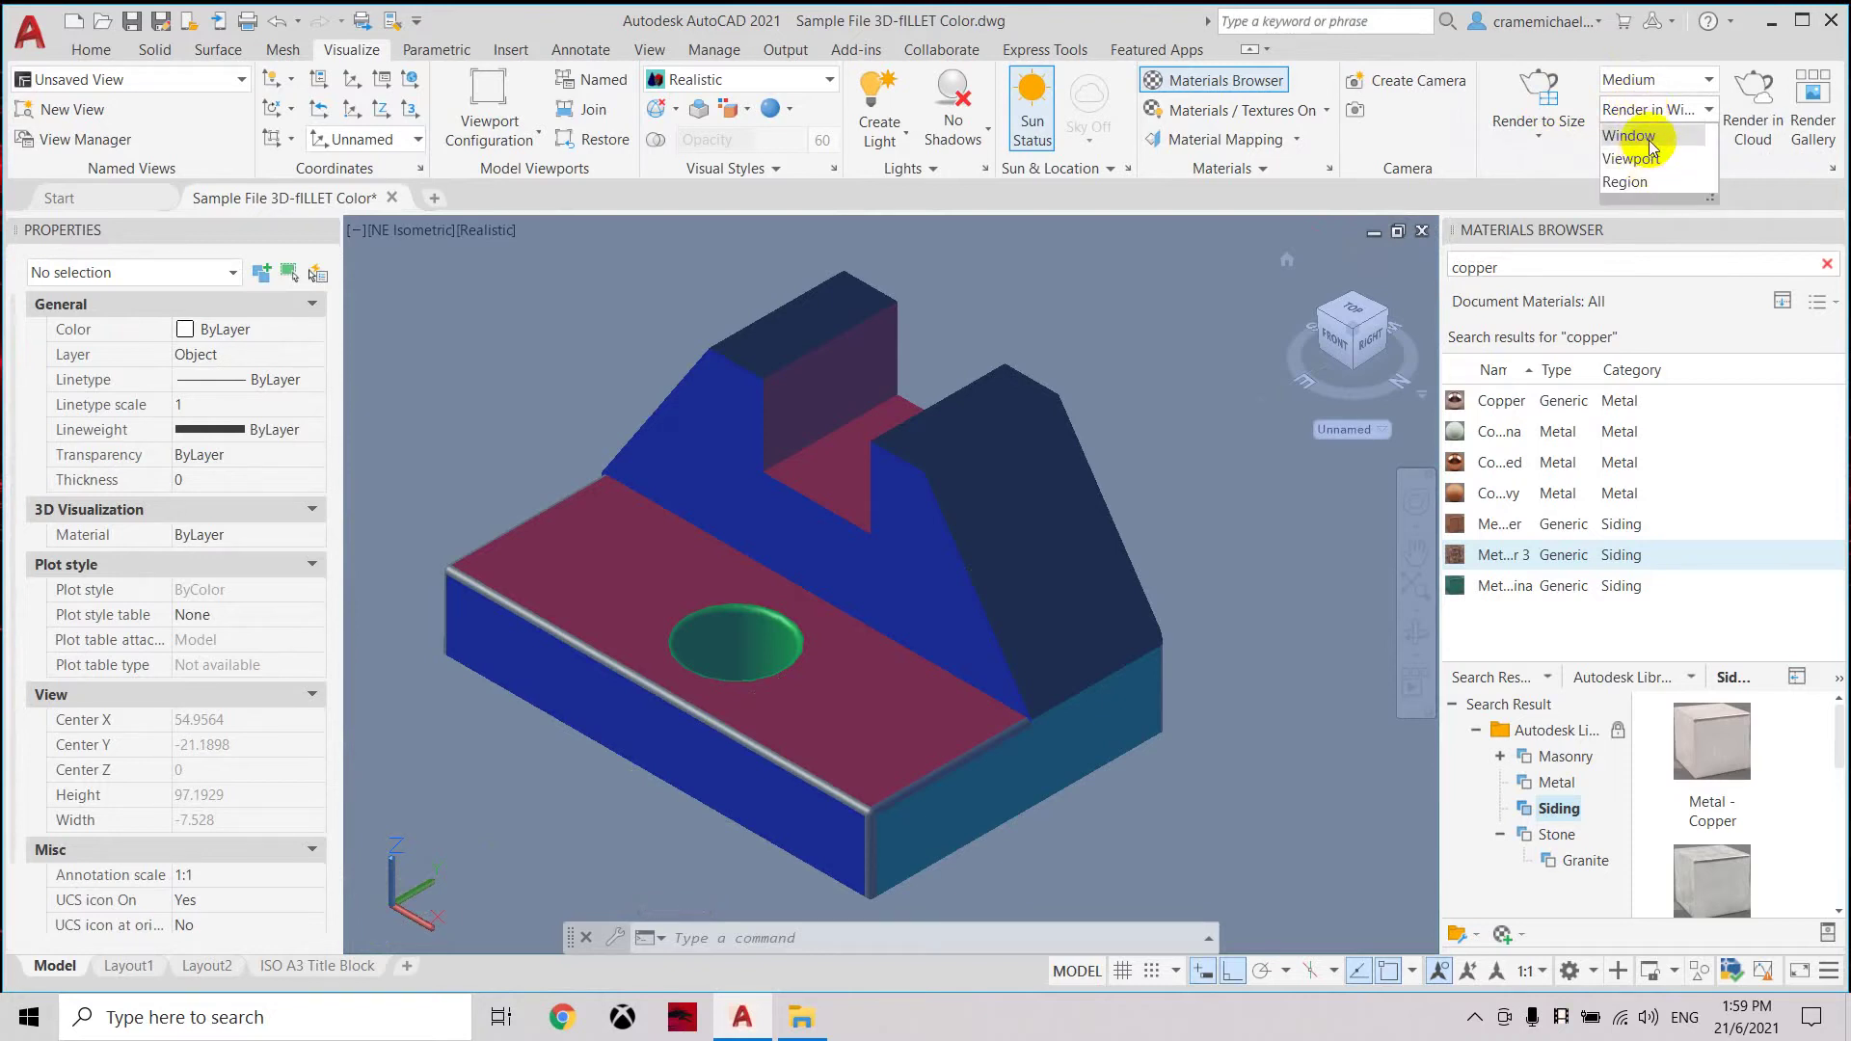
left_click(1542, 91)
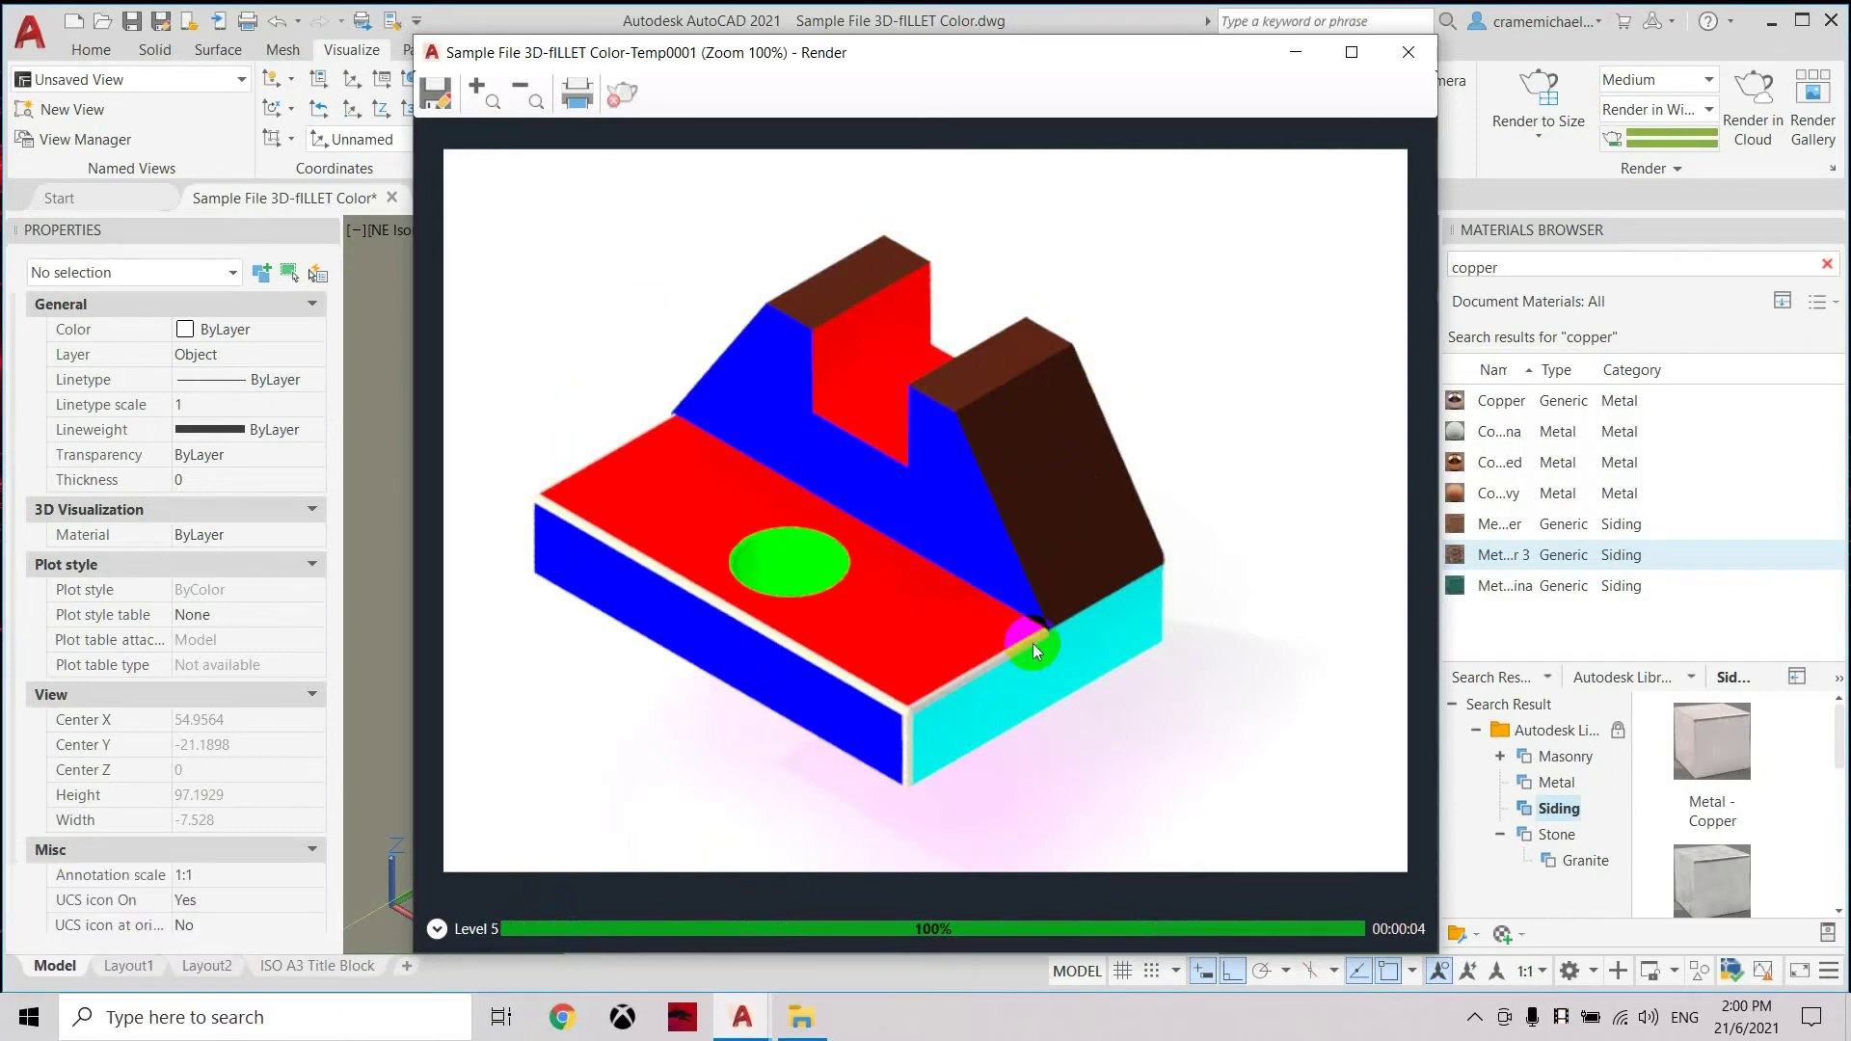
left_click(1410, 53)
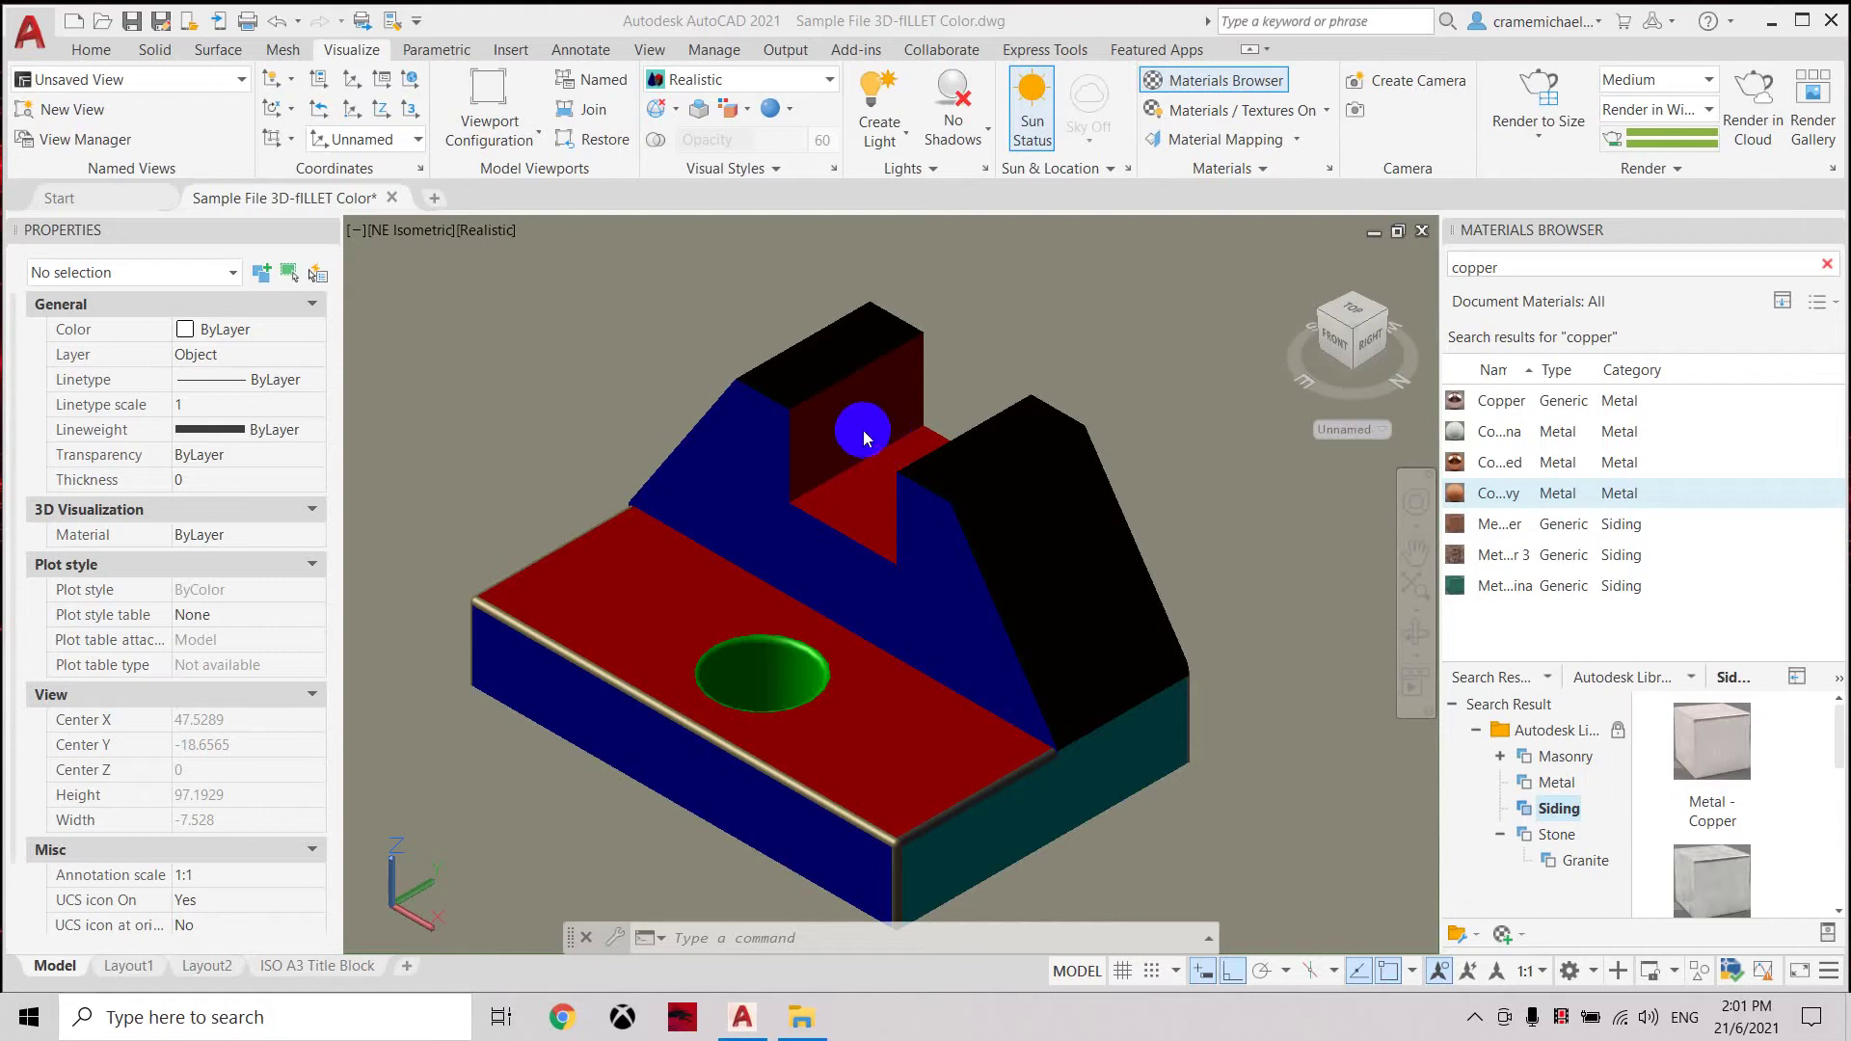
Assign the Co...vy copper metal material to one red side wall and both red floor faces of the bracket's notch.
left_click(861, 427)
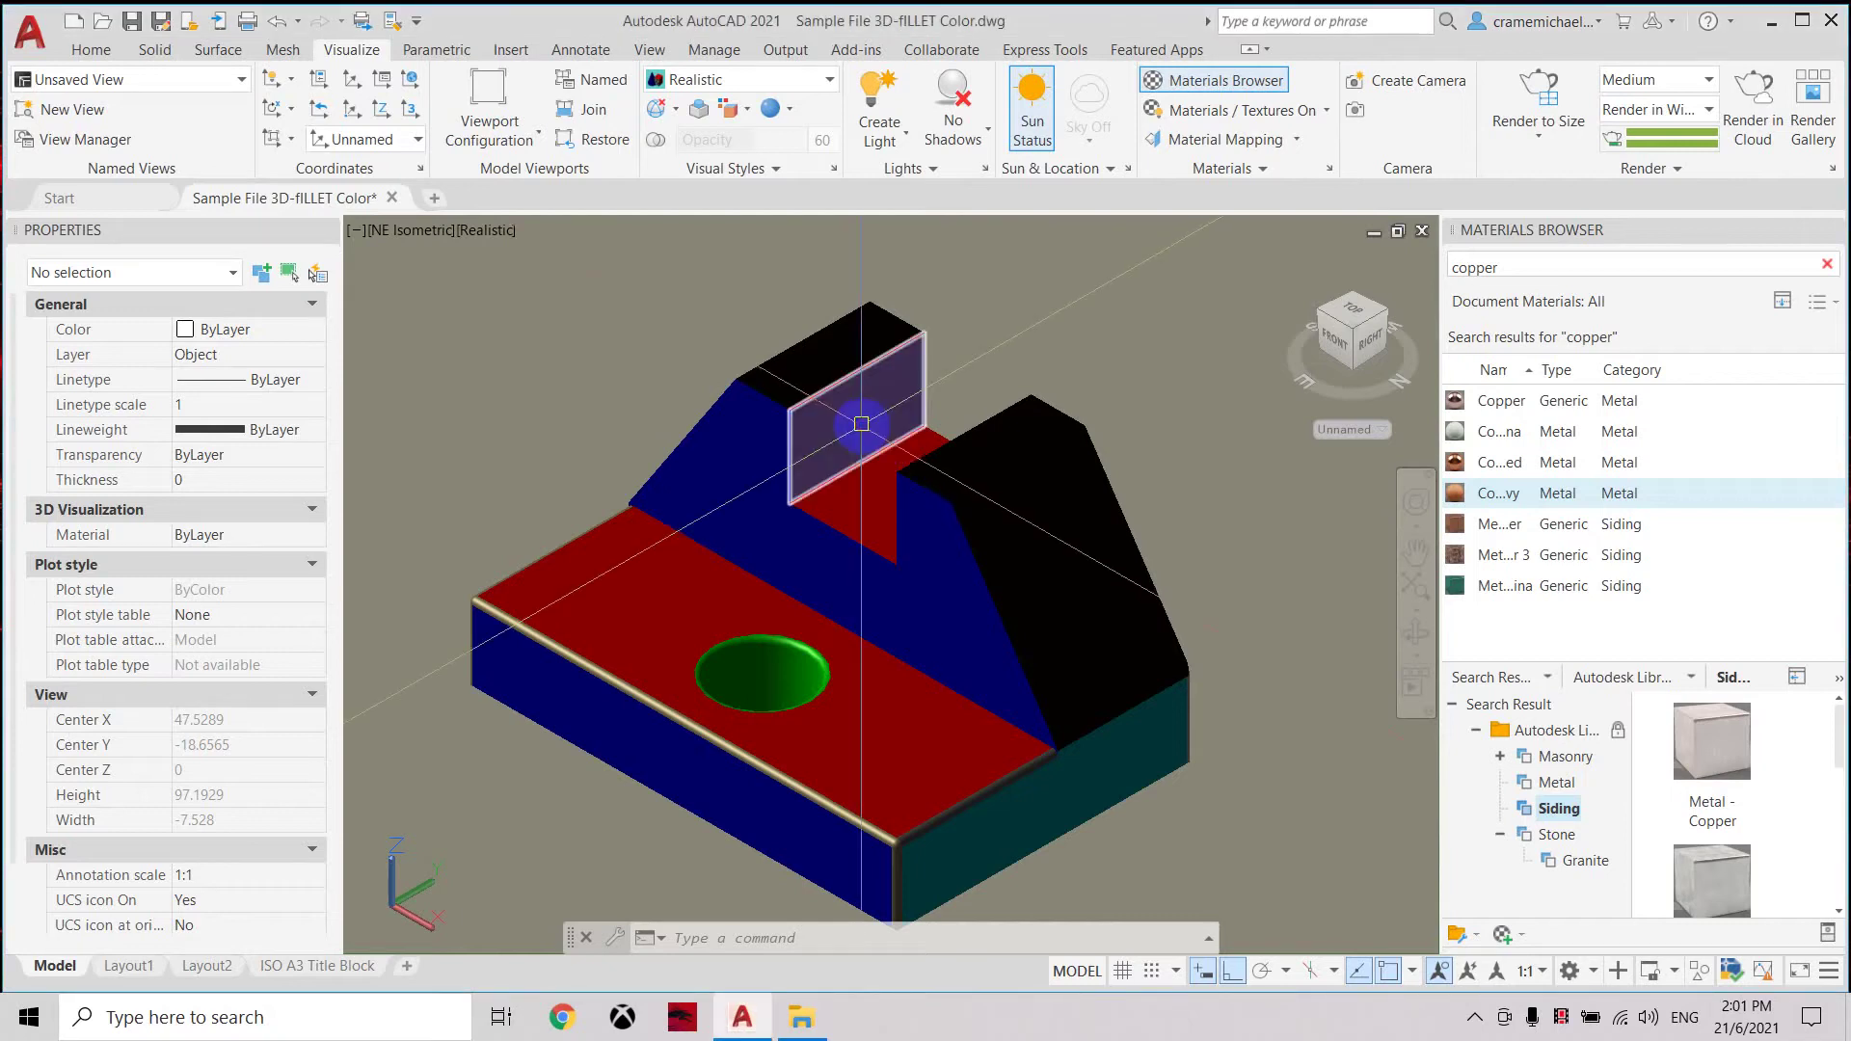
left_click(862, 484)
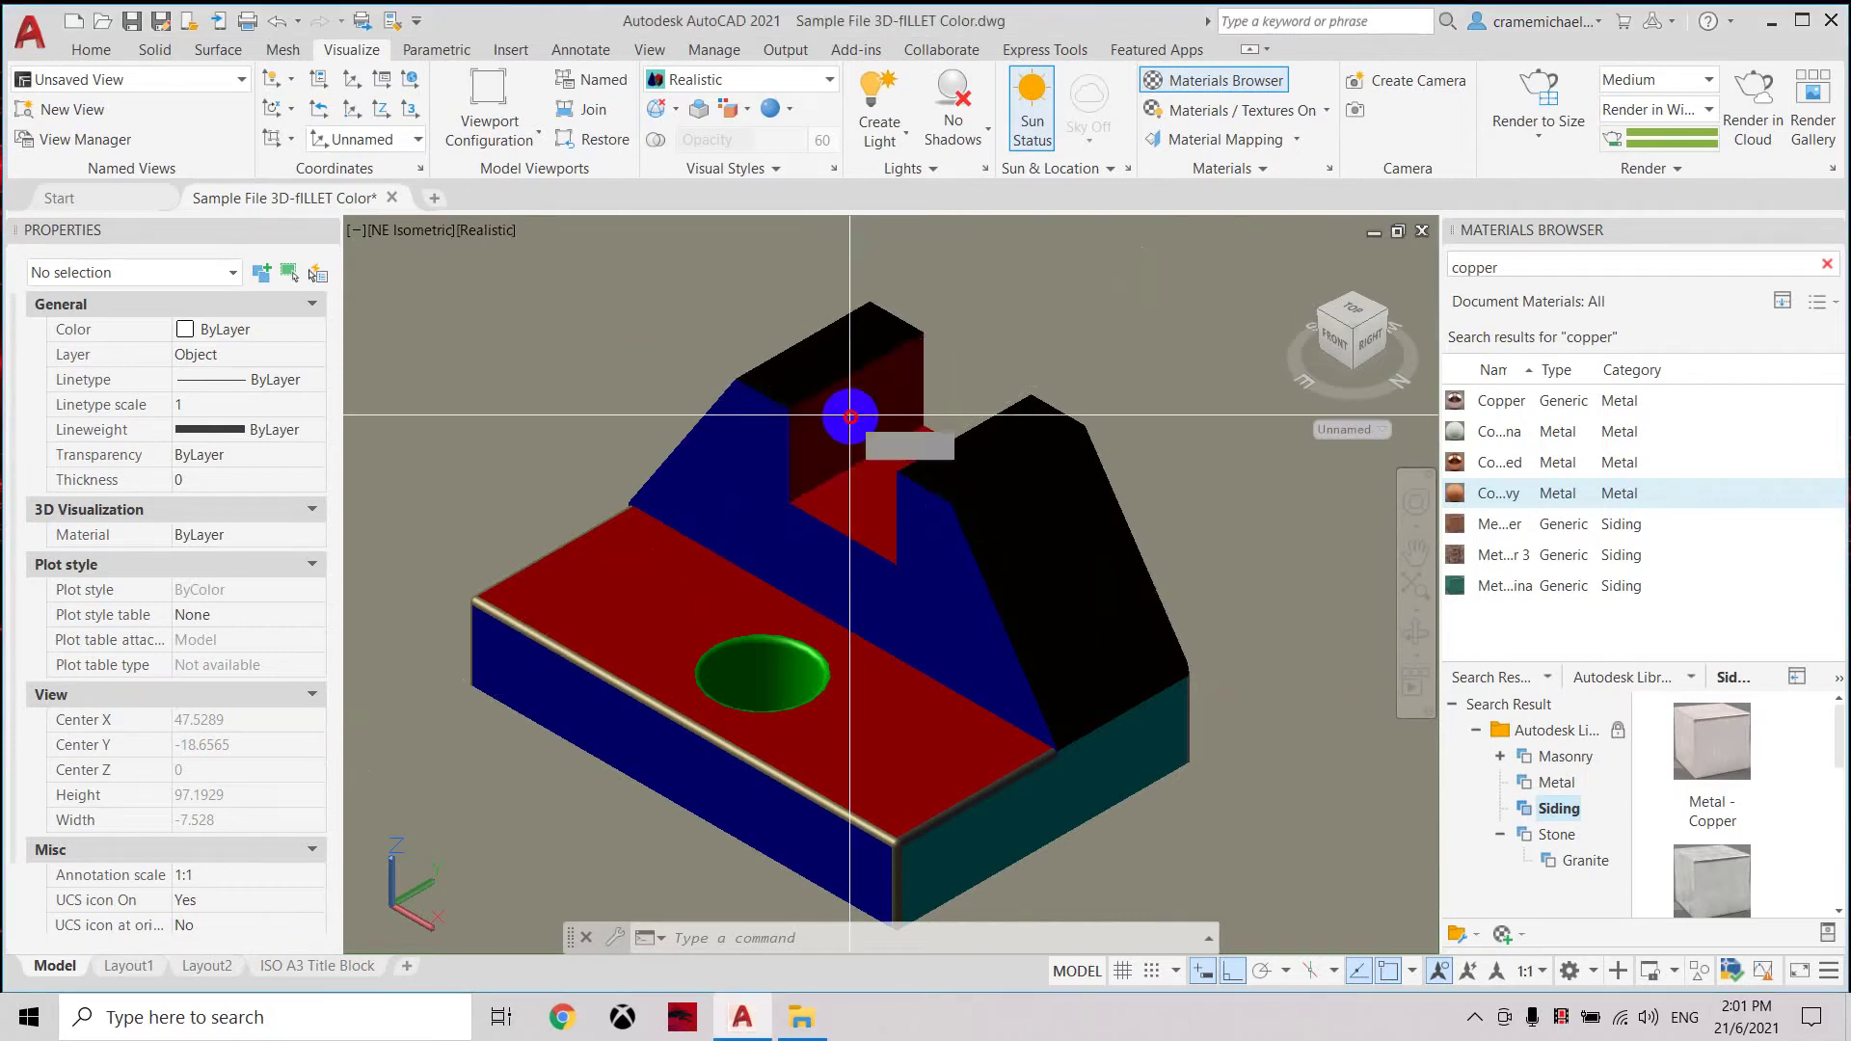
left_click(849, 416, "ctrl")
left_click(845, 494, "ctrl")
left_click(872, 534, "ctrl")
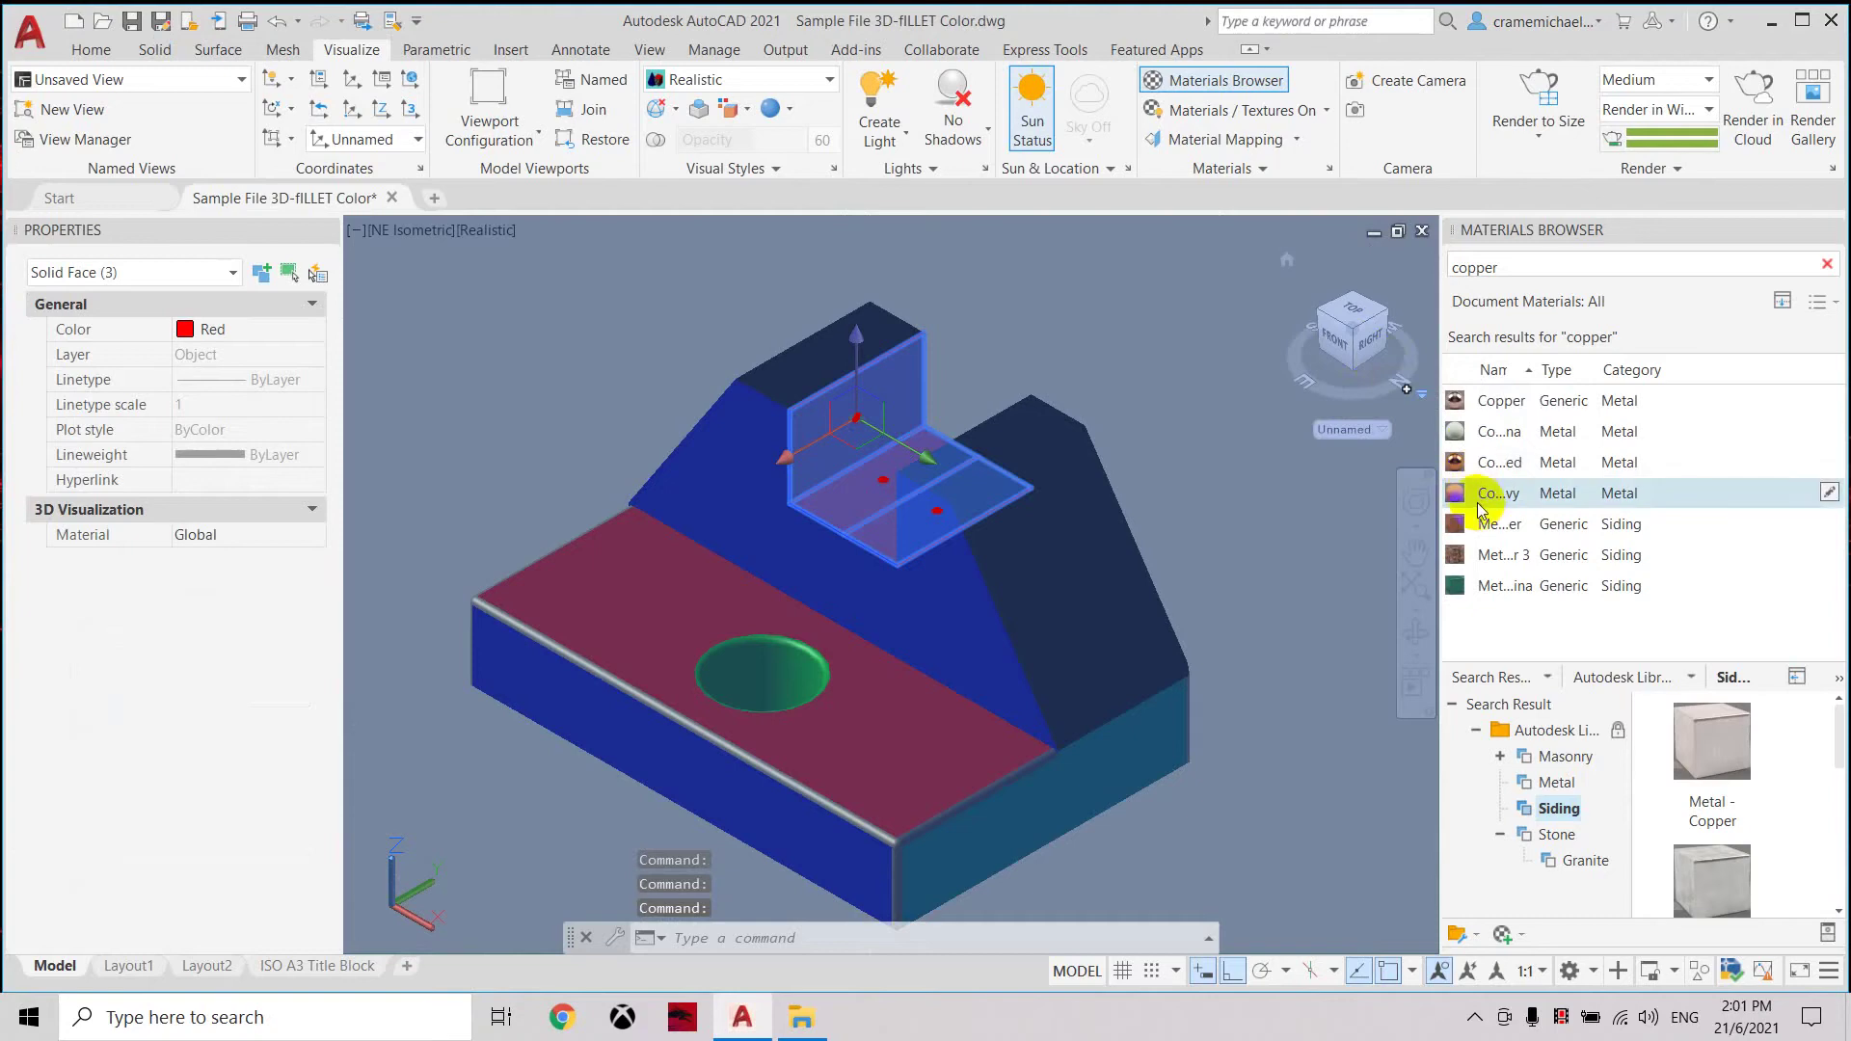
right_click(1491, 504)
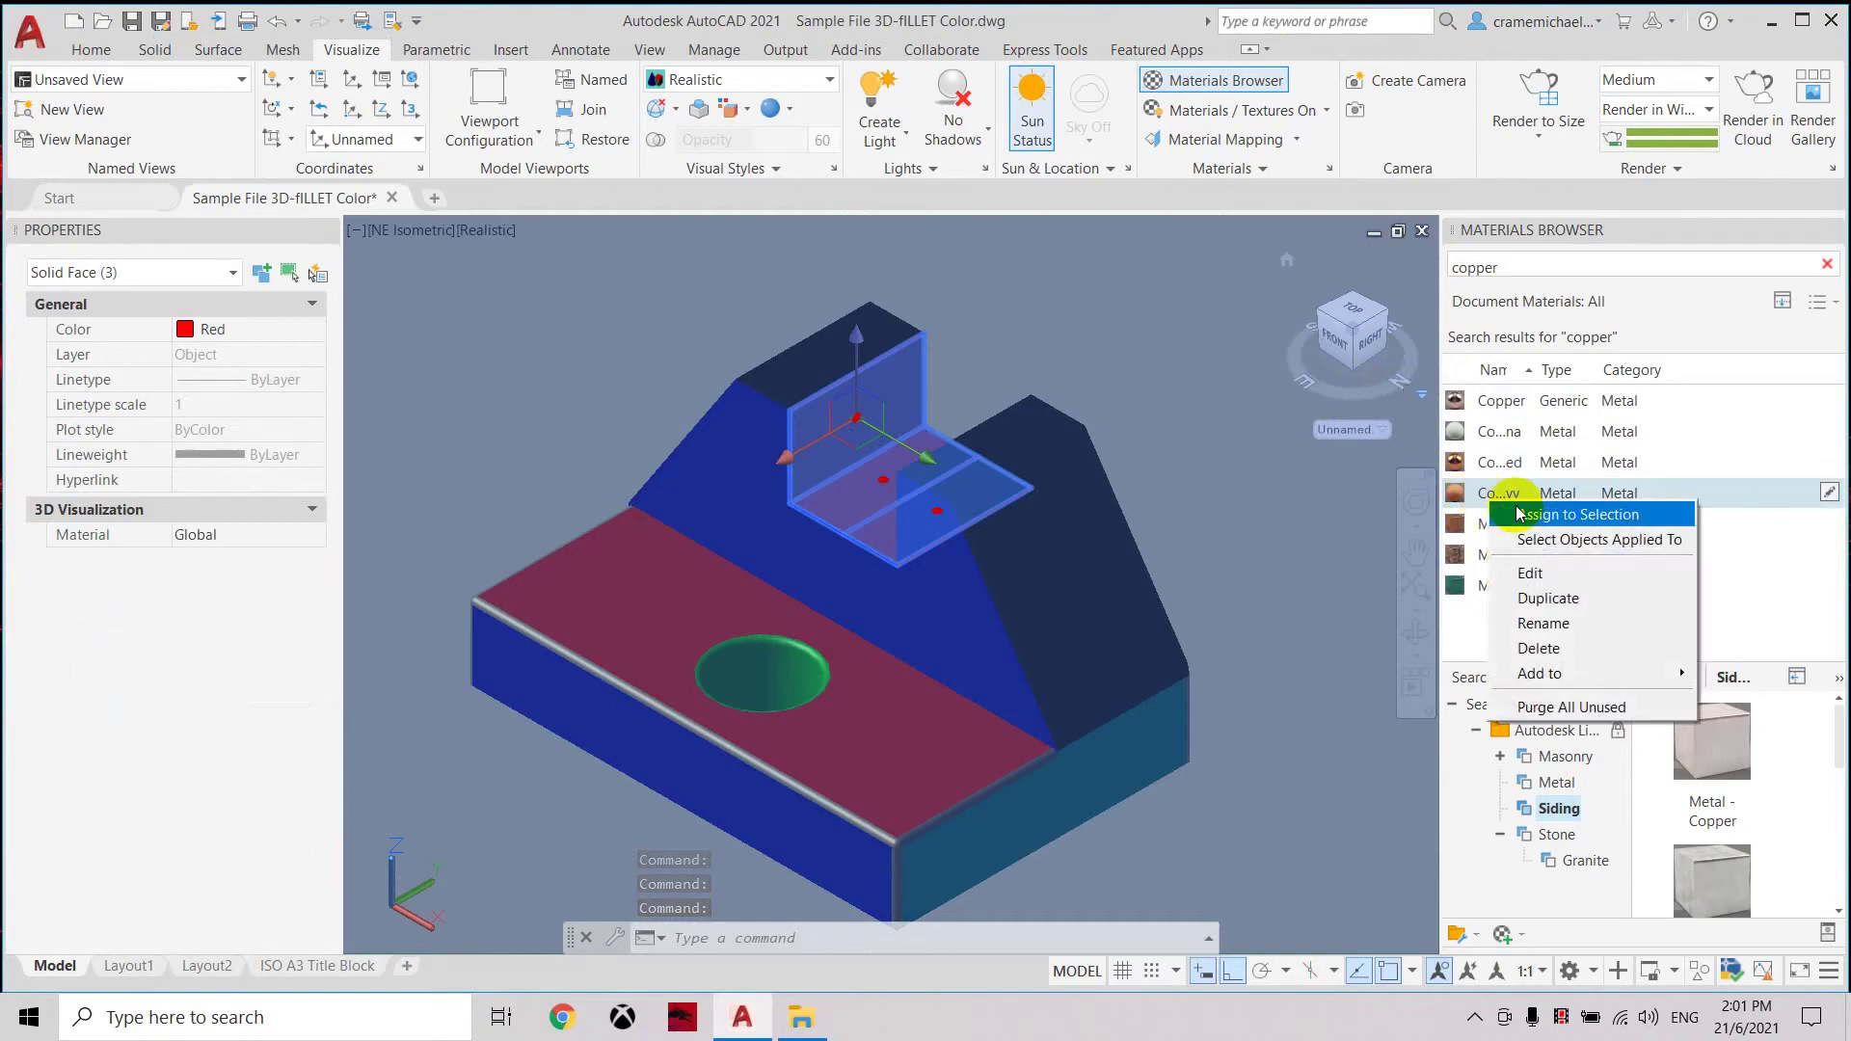
left_click(1516, 513)
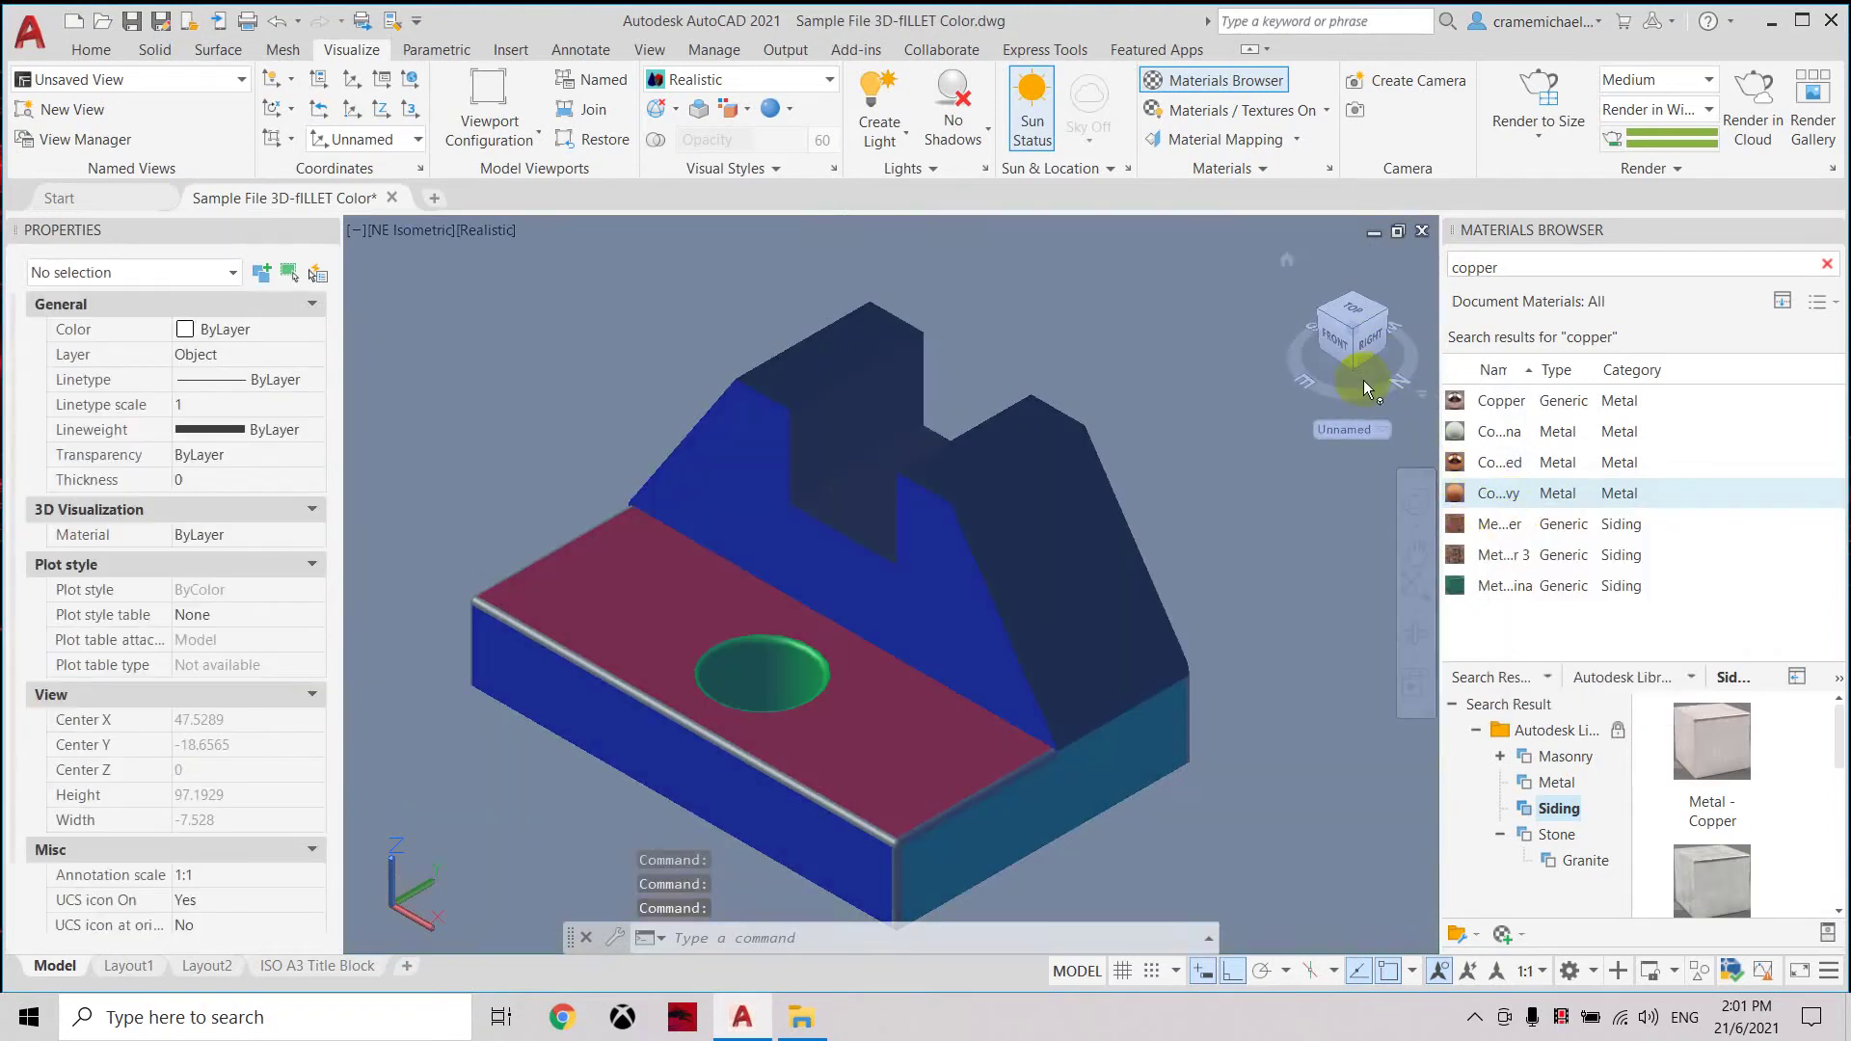
Assign the Co...vy copper metal material to the notch's opposite side wall and the top face of the base.
mouse_move(1345, 353)
left_mouse_down()
mouse_move(1373, 349)
mouse_move(348, 349)
mouse_move(599, 377)
left_mouse_up()
middle_click_drag(1037, 592, 665, 400)
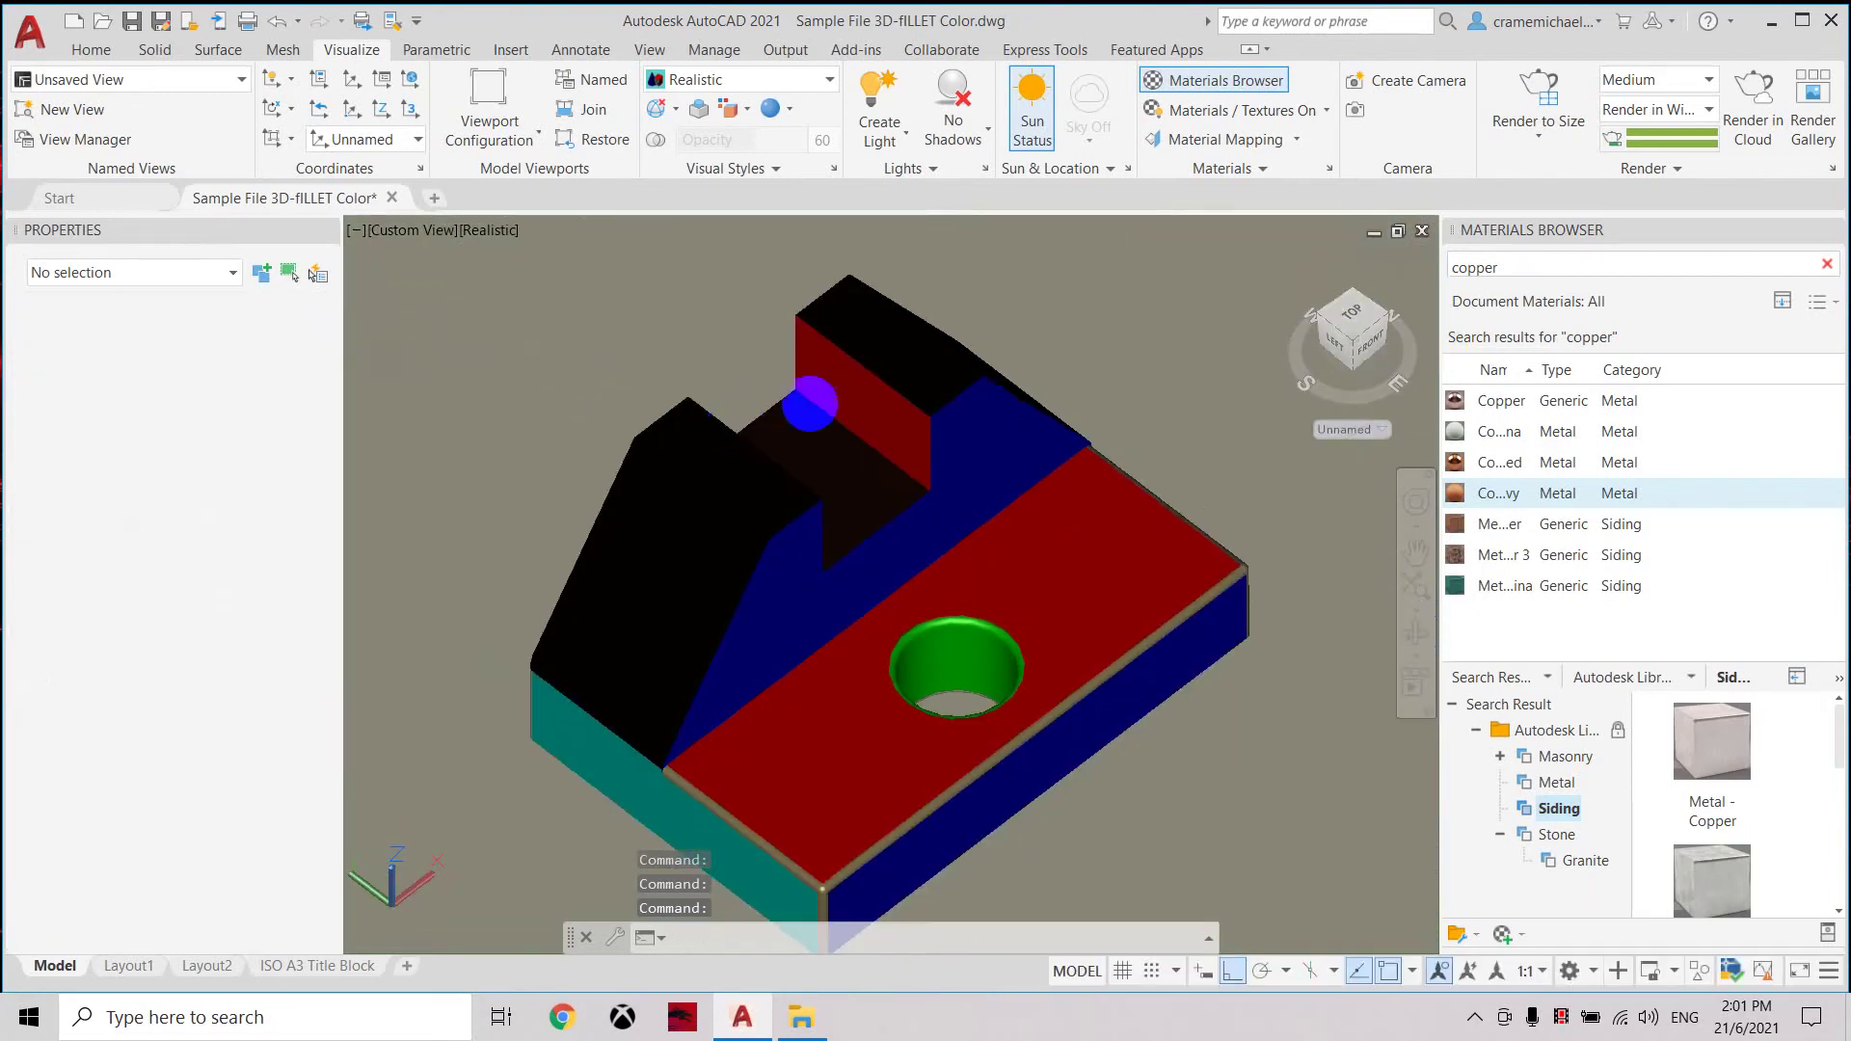
left_click(917, 405, "ctrl")
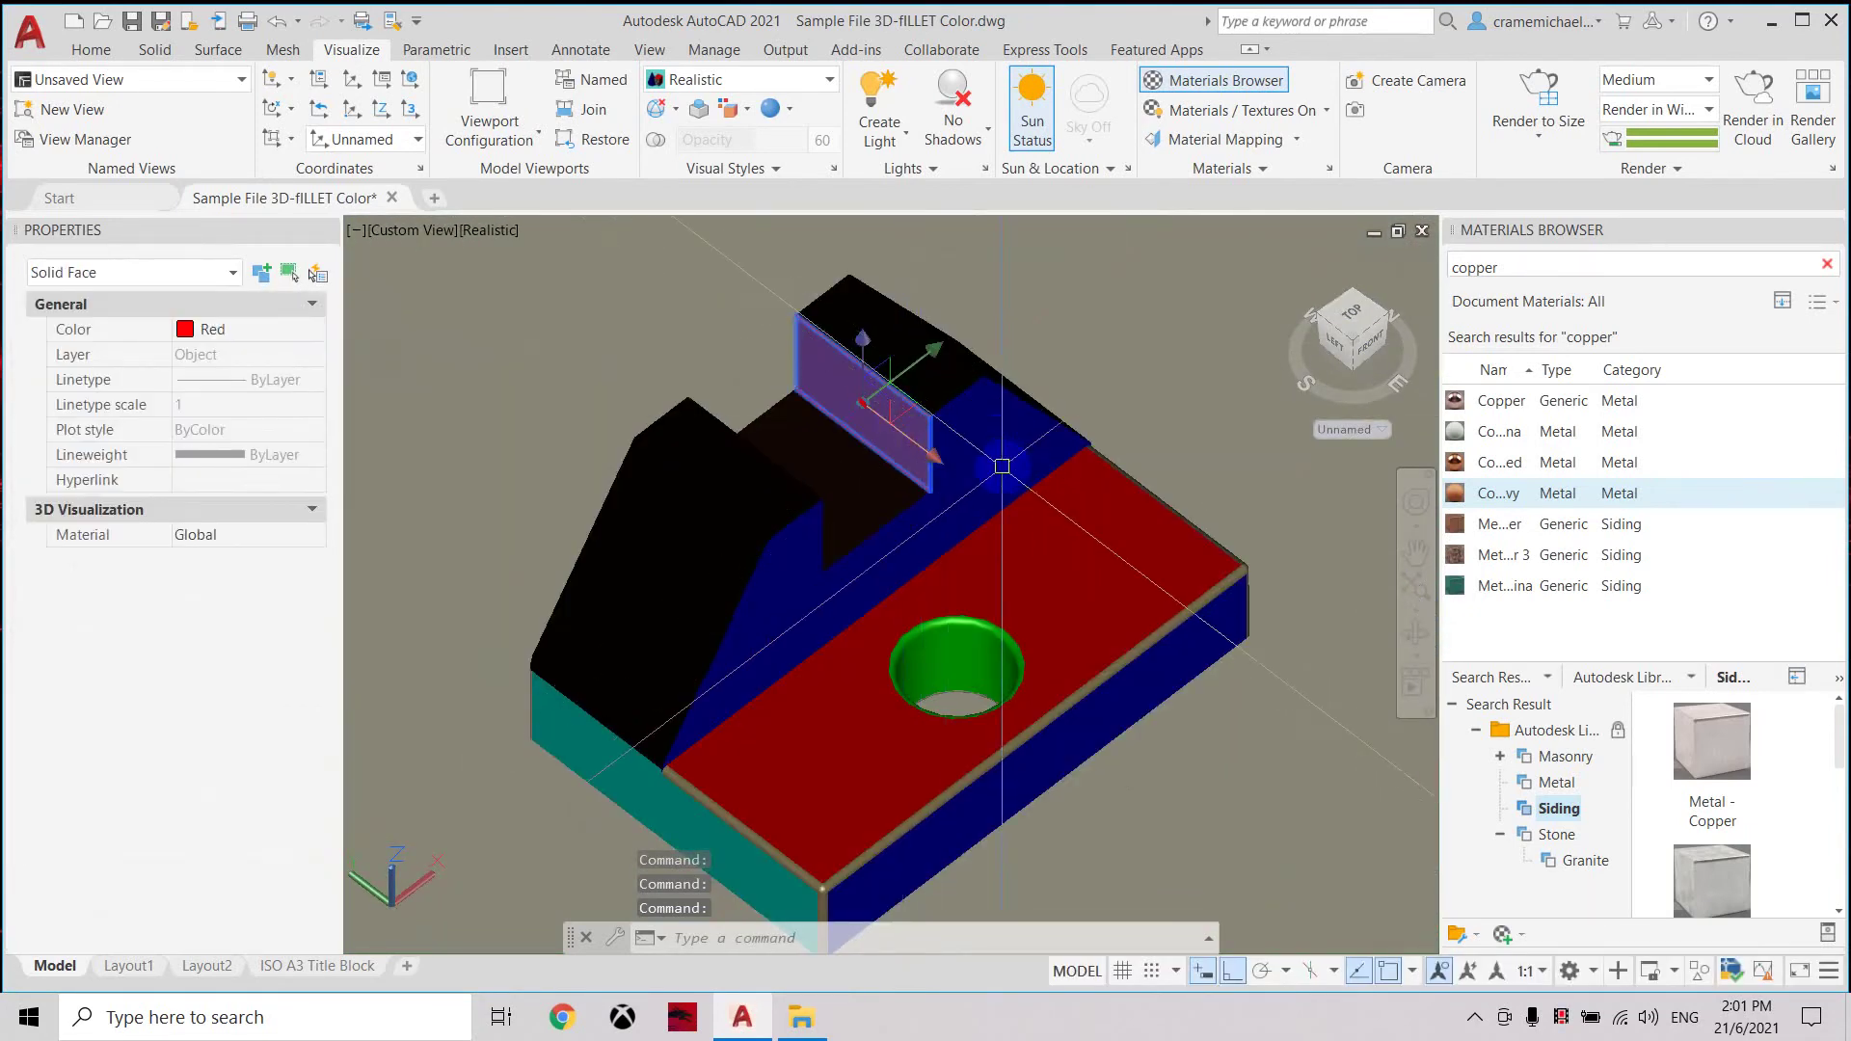
left_click(1067, 579, "ctrl")
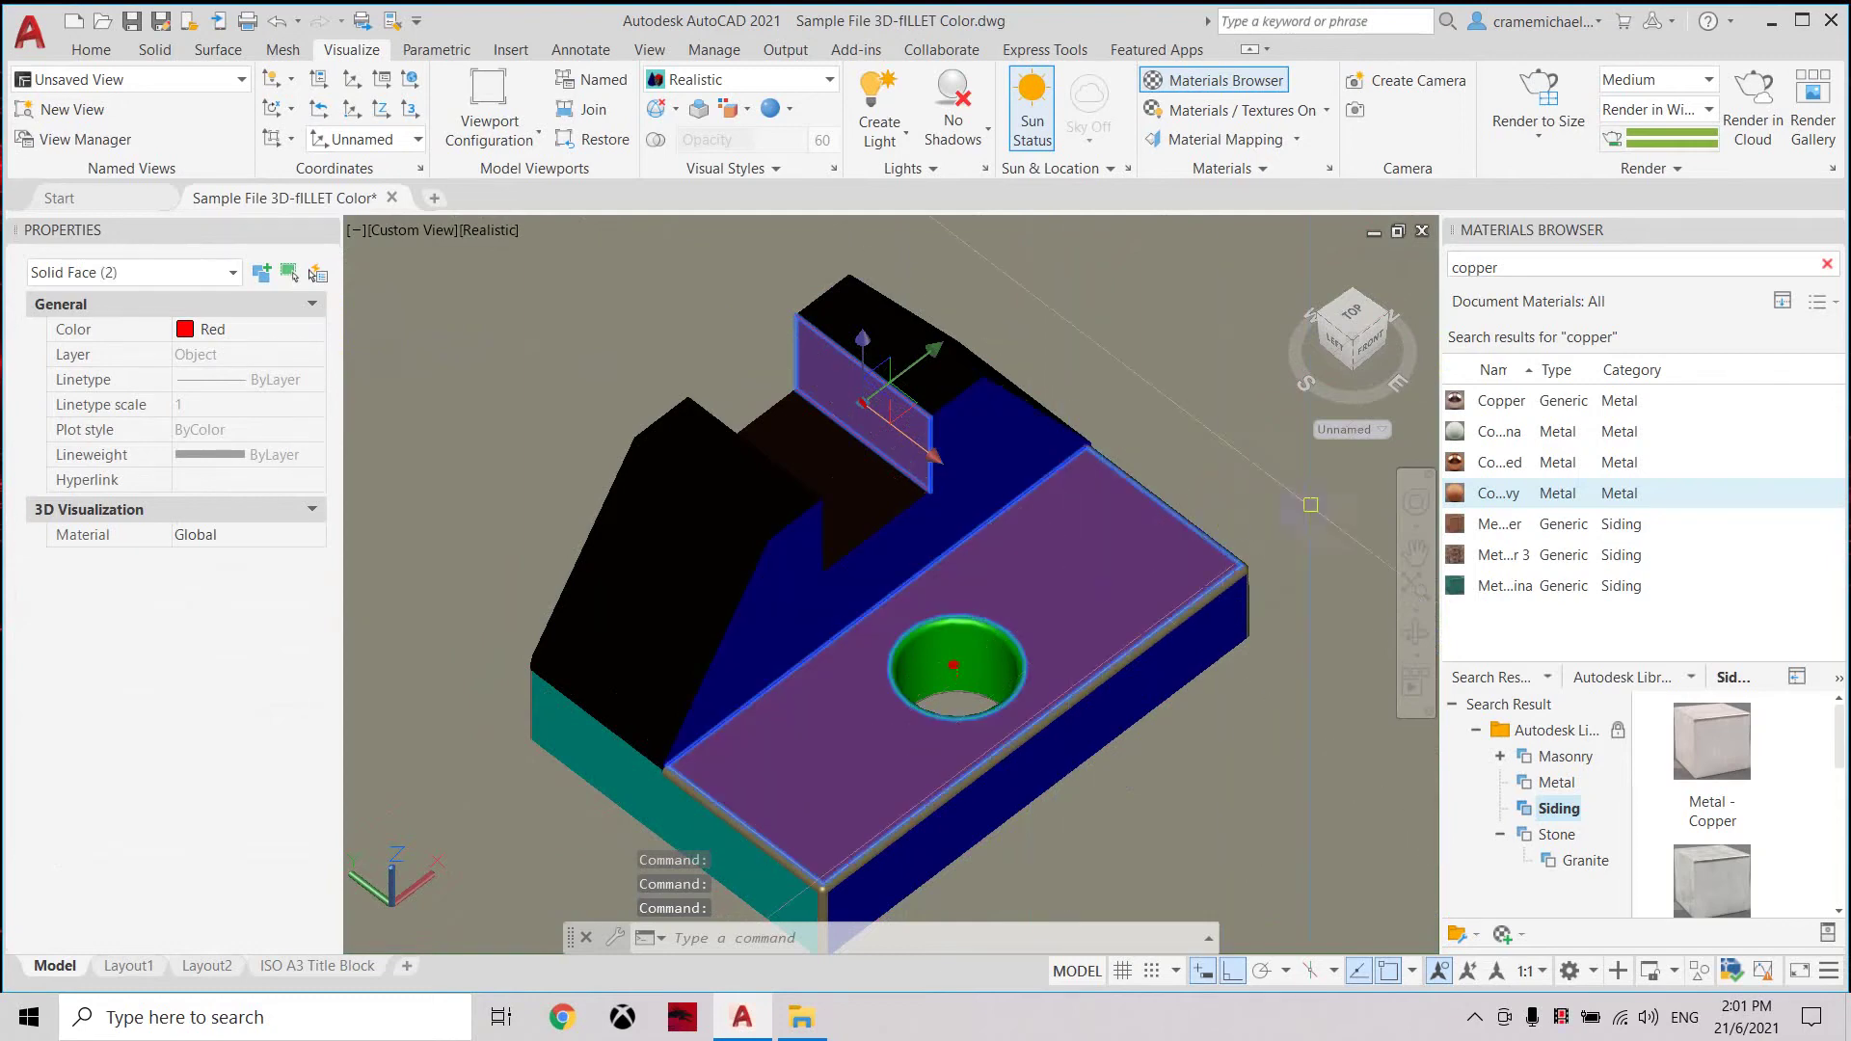
right_click(1492, 503)
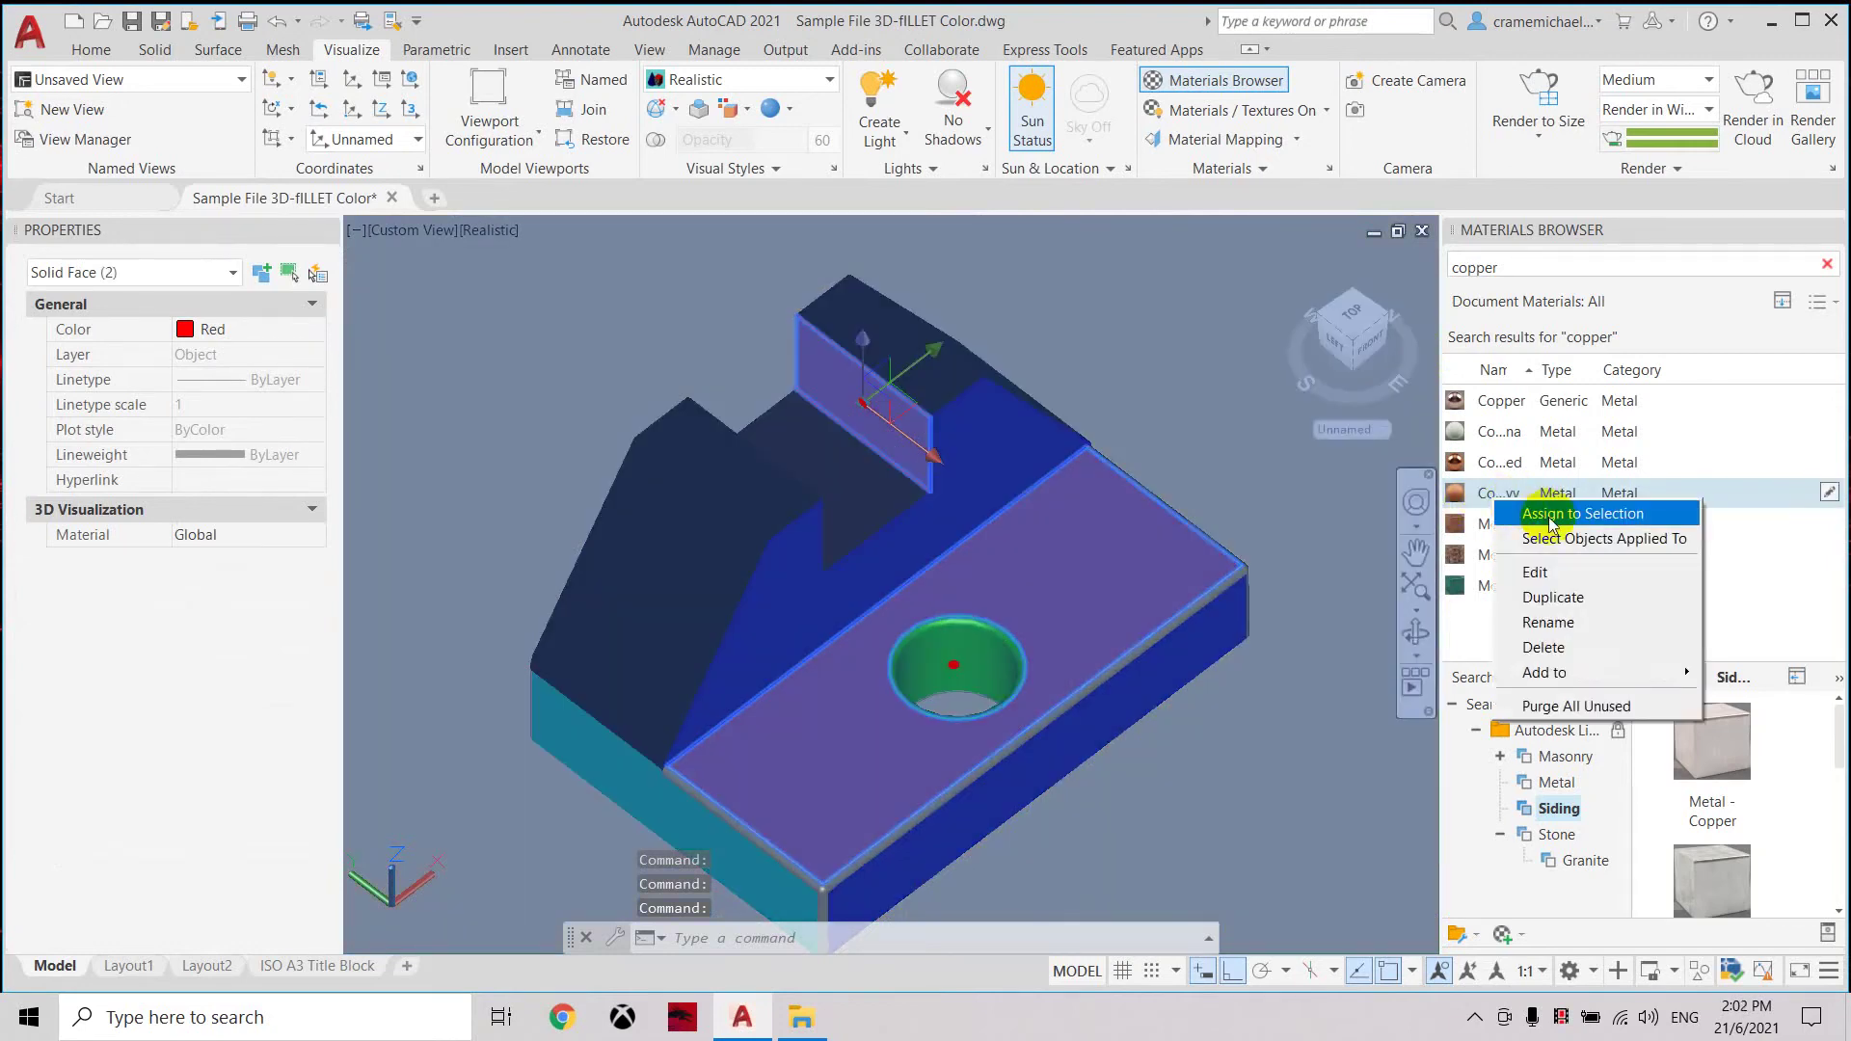
left_click(1550, 516)
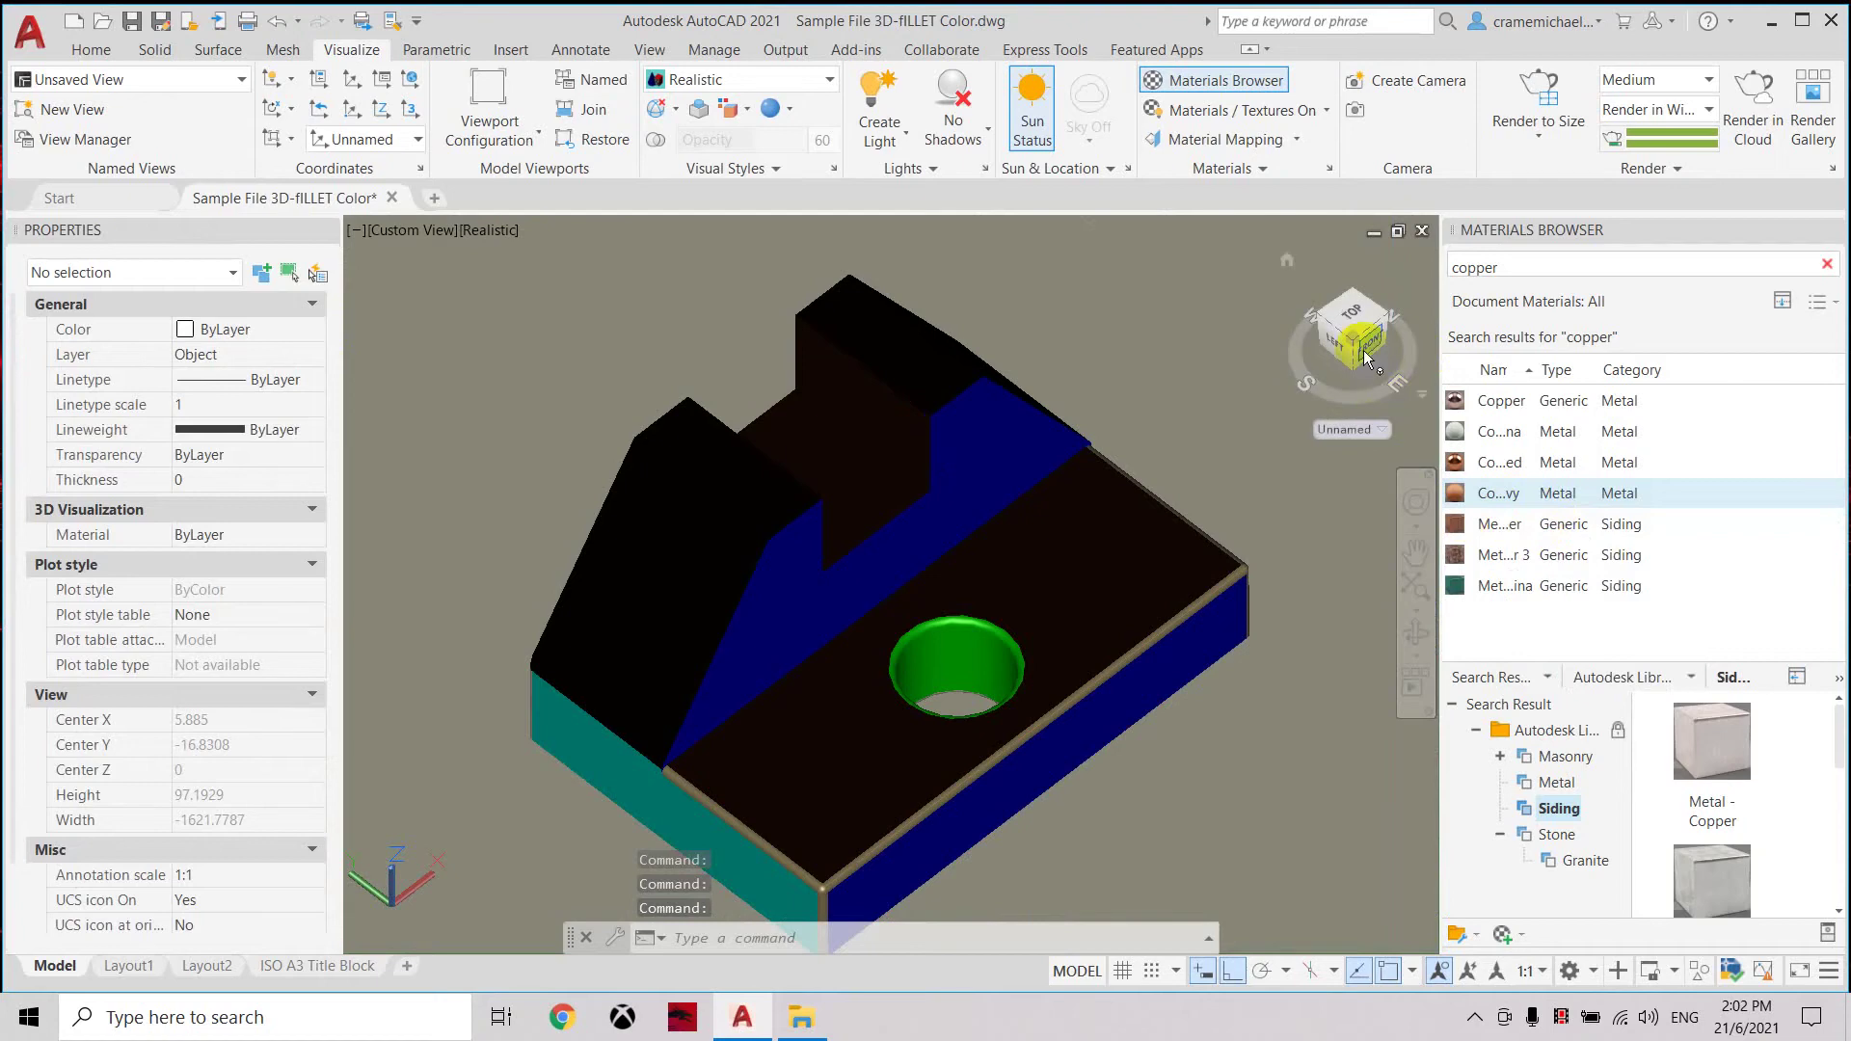
Render the bracket in a separate window from the front-left side, then close the open render windows.
mouse_move(1349, 336)
left_mouse_down()
mouse_move(1364, 381)
mouse_move(1366, 332)
left_mouse_up()
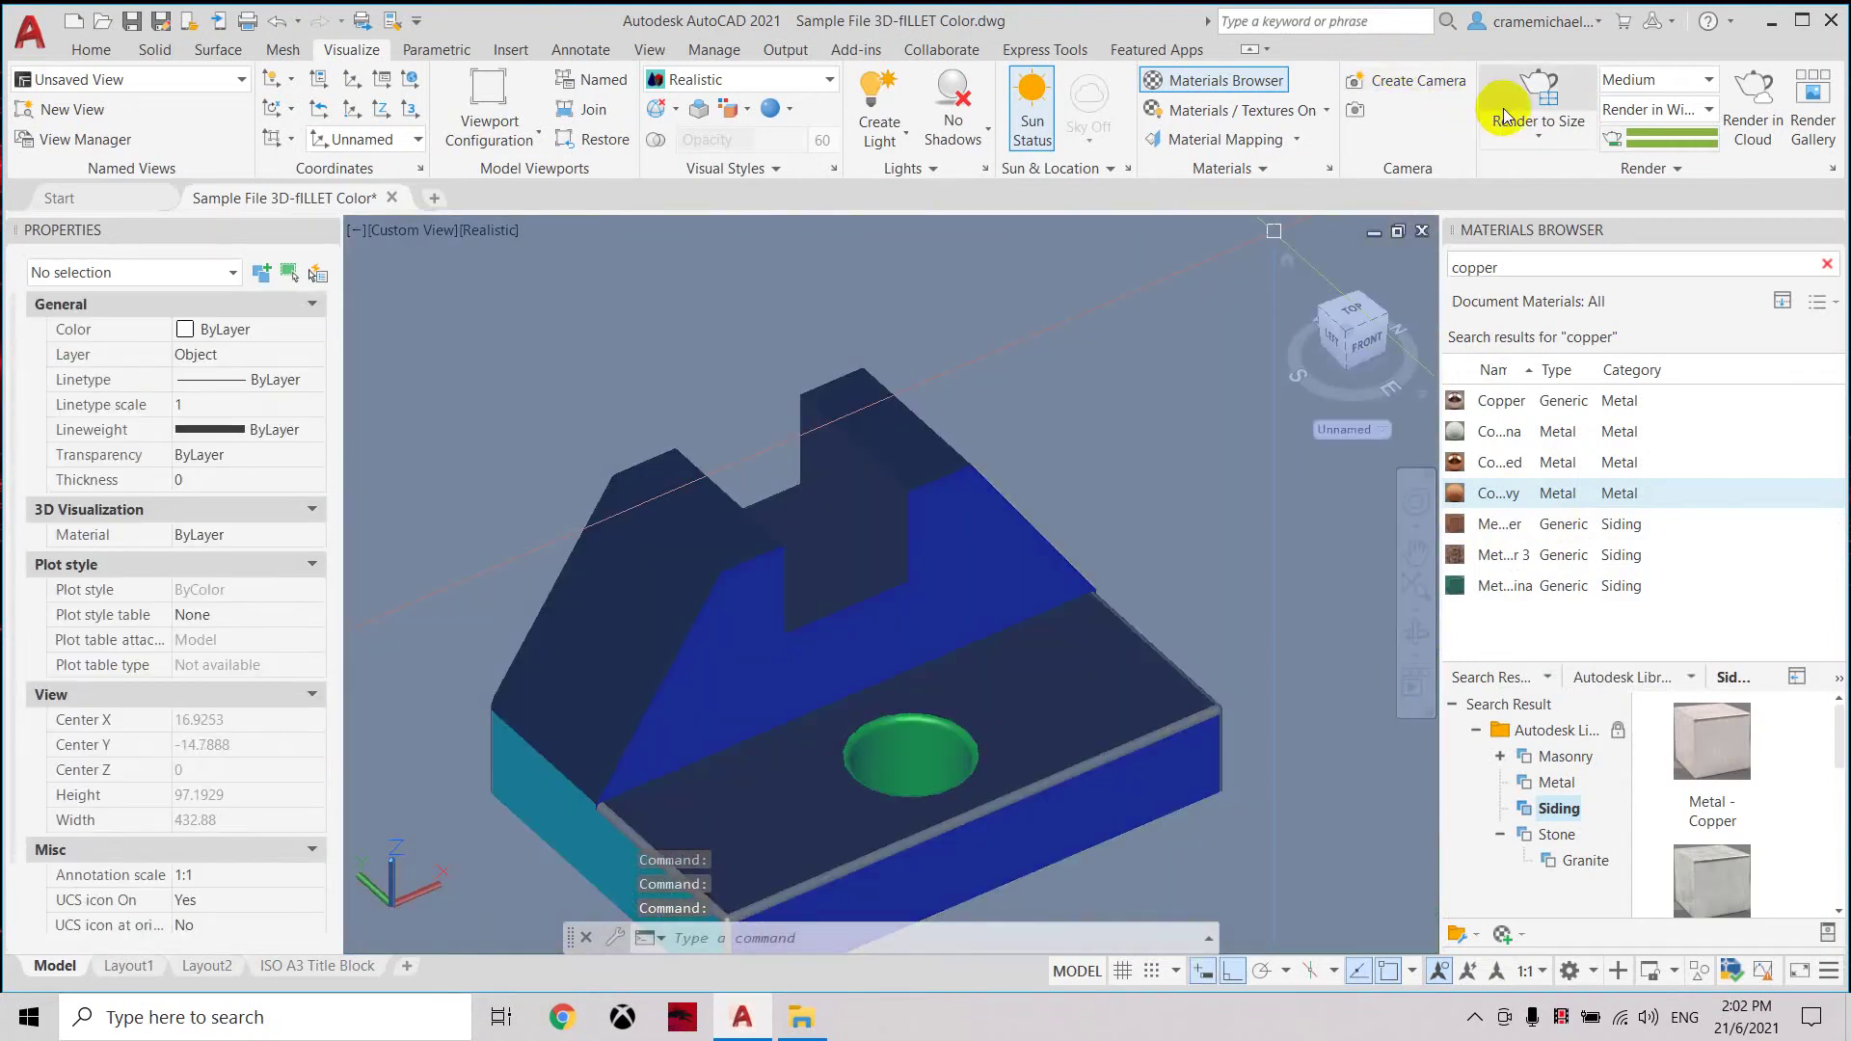
left_click(1543, 101)
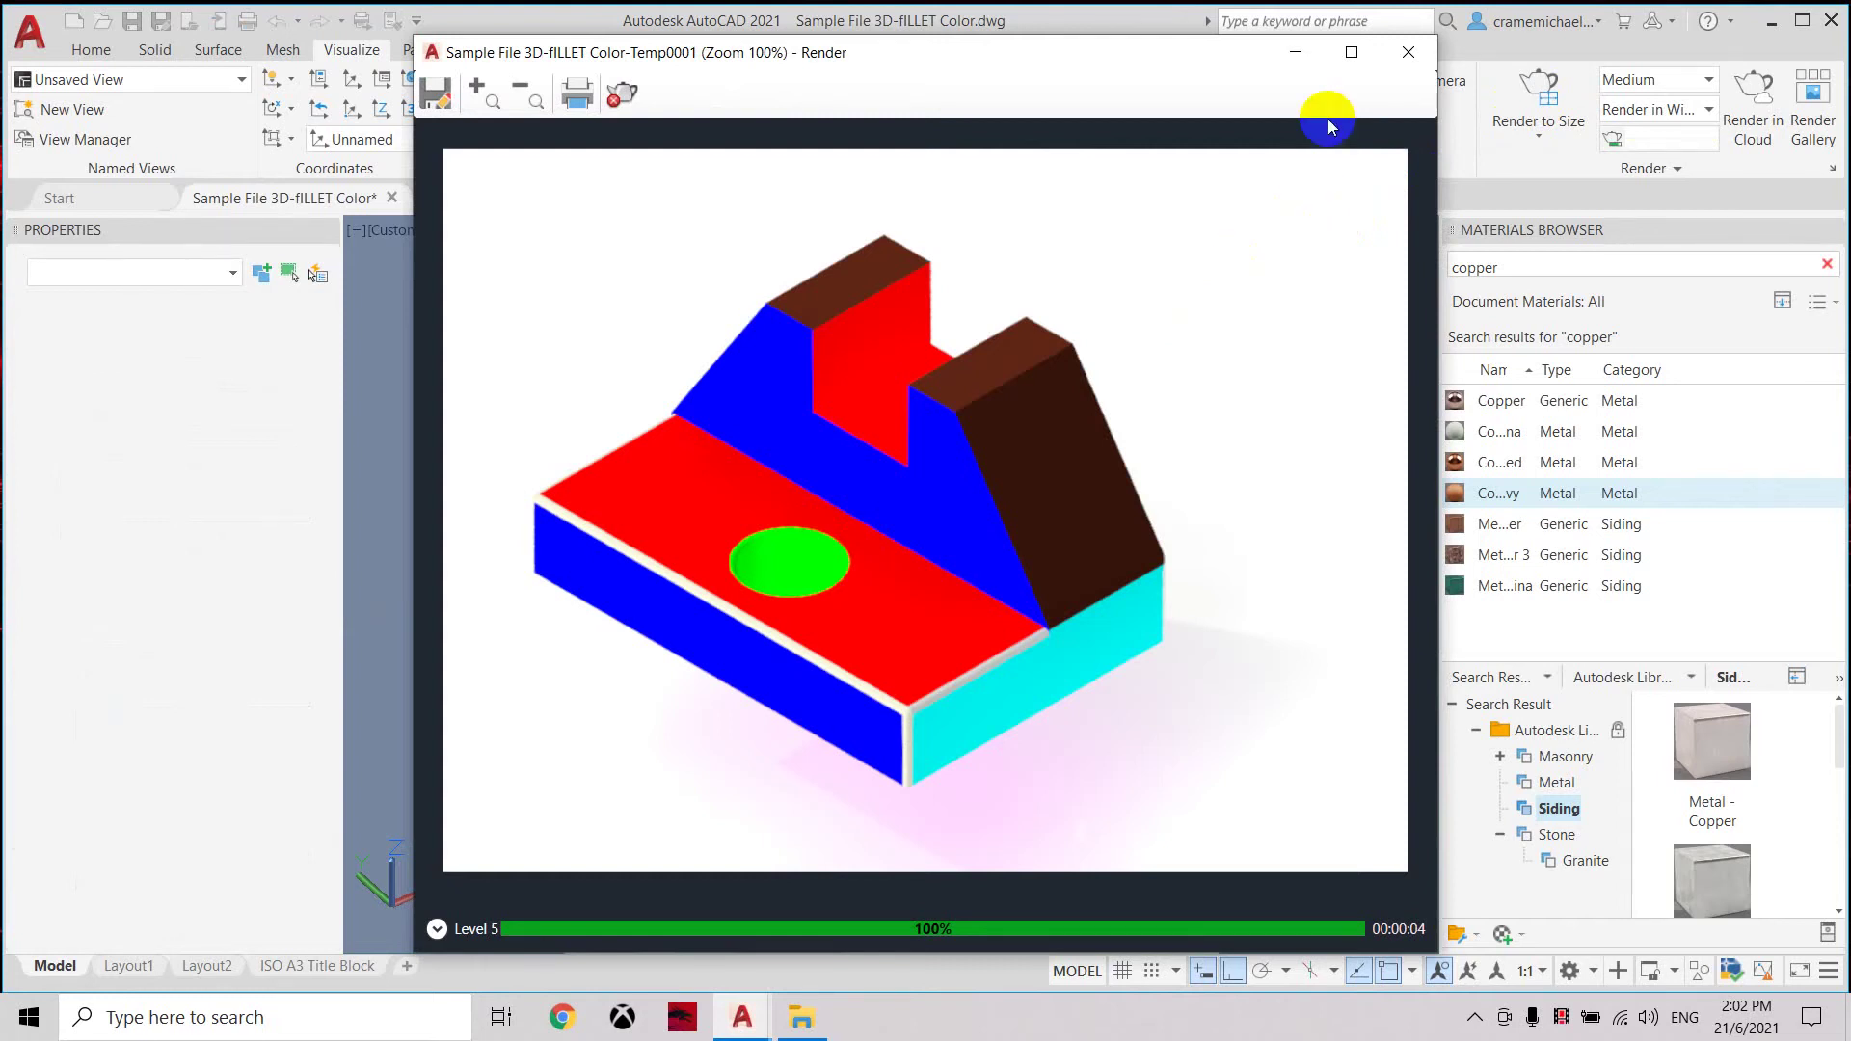
left_click(1402, 60)
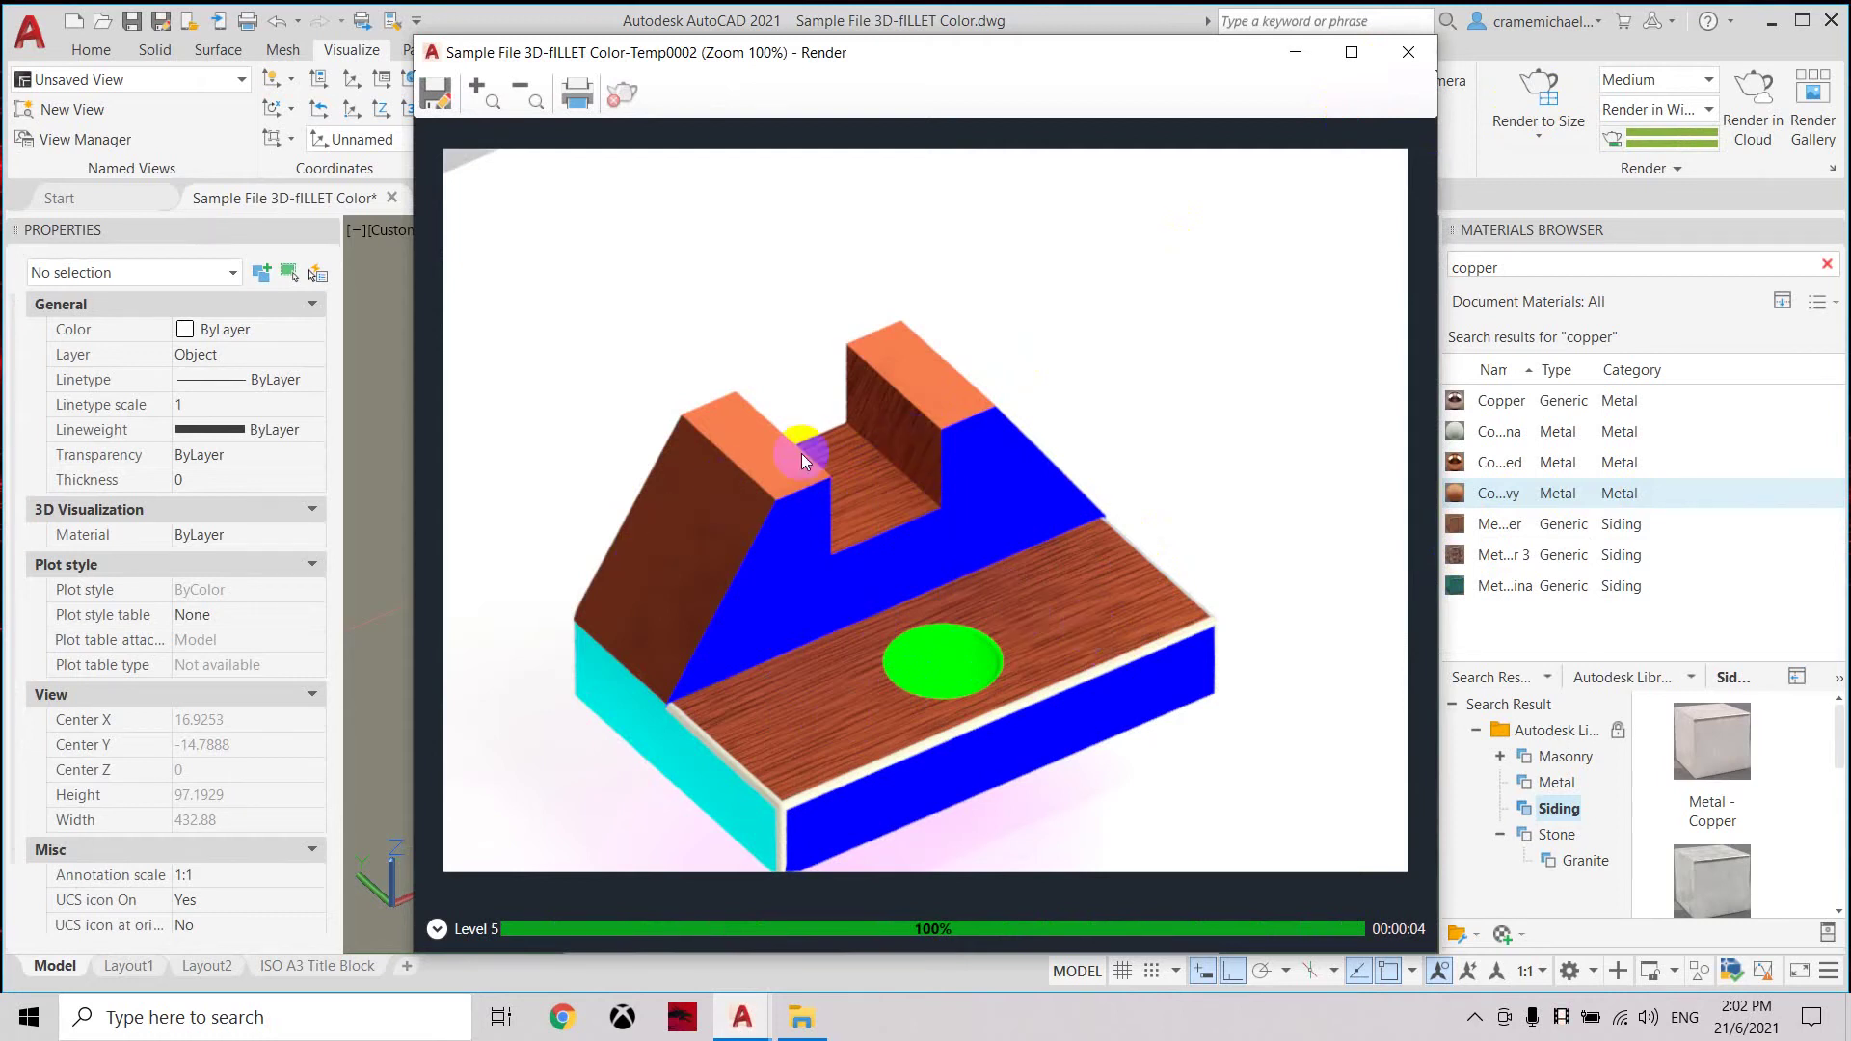
left_click(1428, 54)
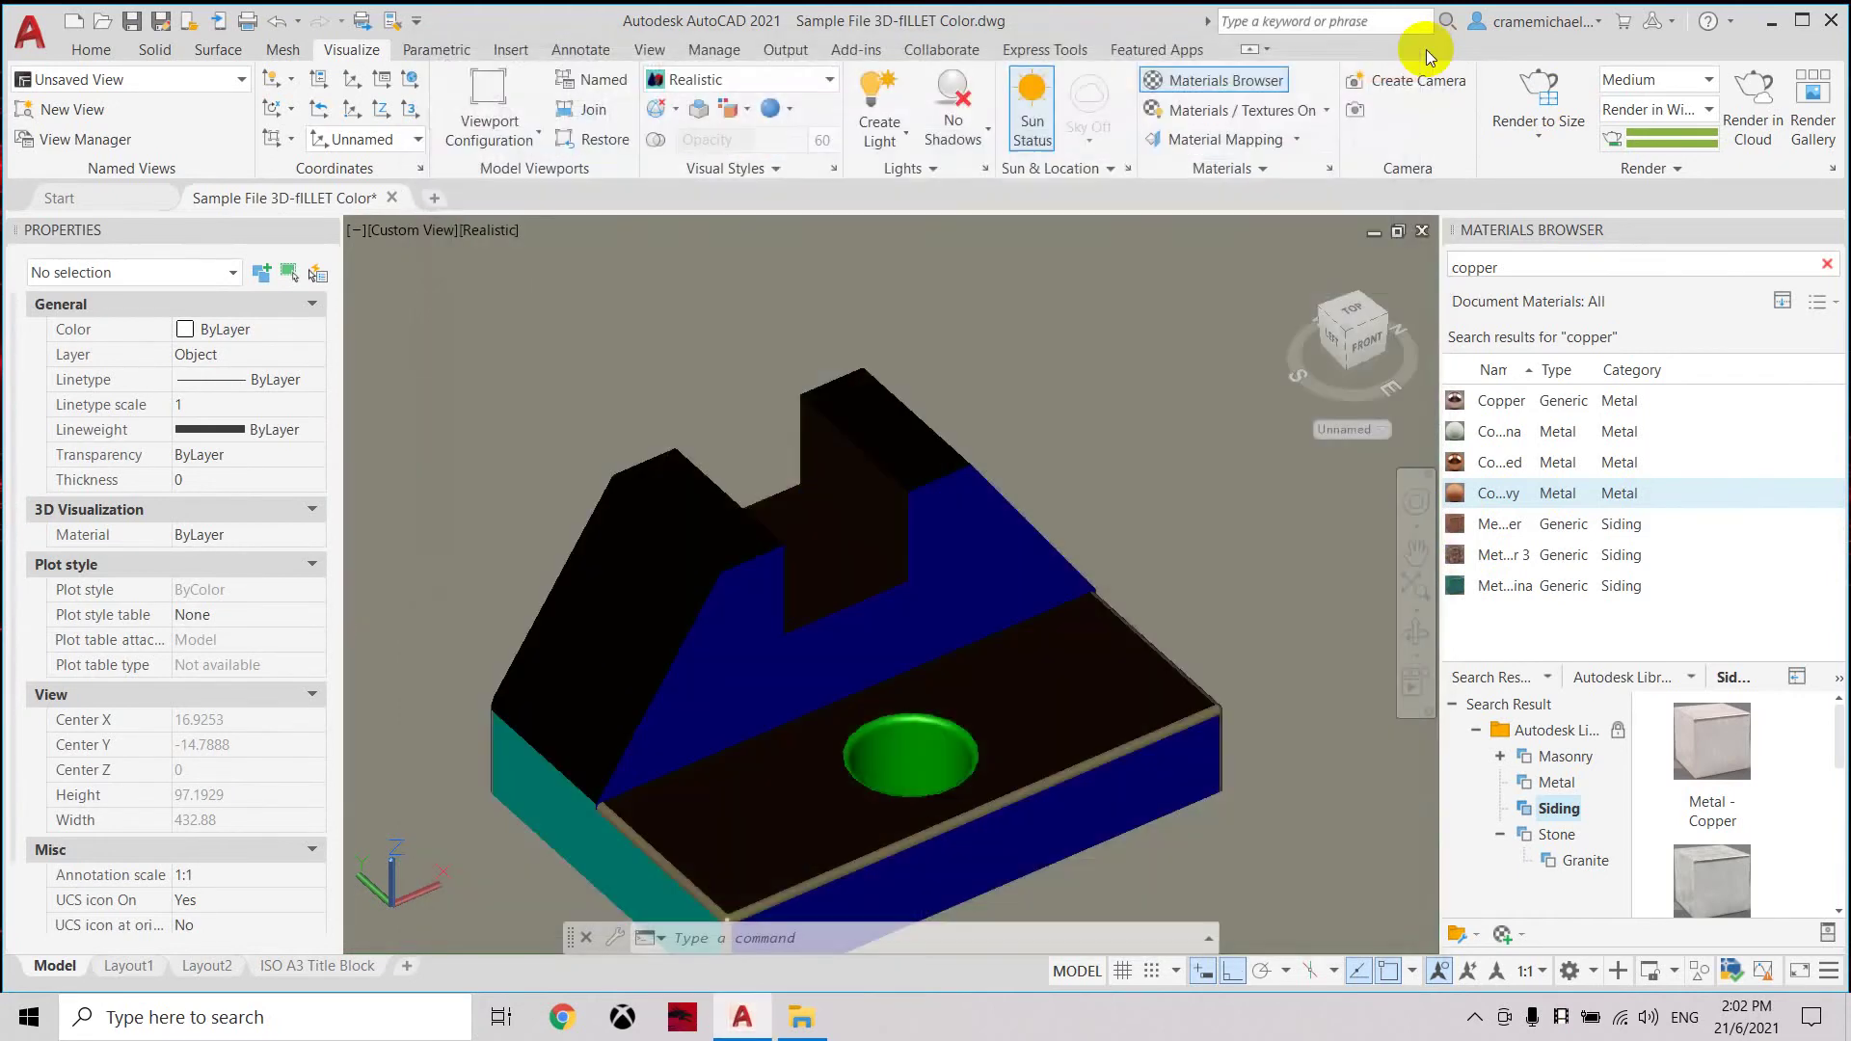
Assign the Metal - Standing Seam Copper Patina material to the blue front faces of the upright and the base.
middle_click_drag(872, 582, 1048, 349)
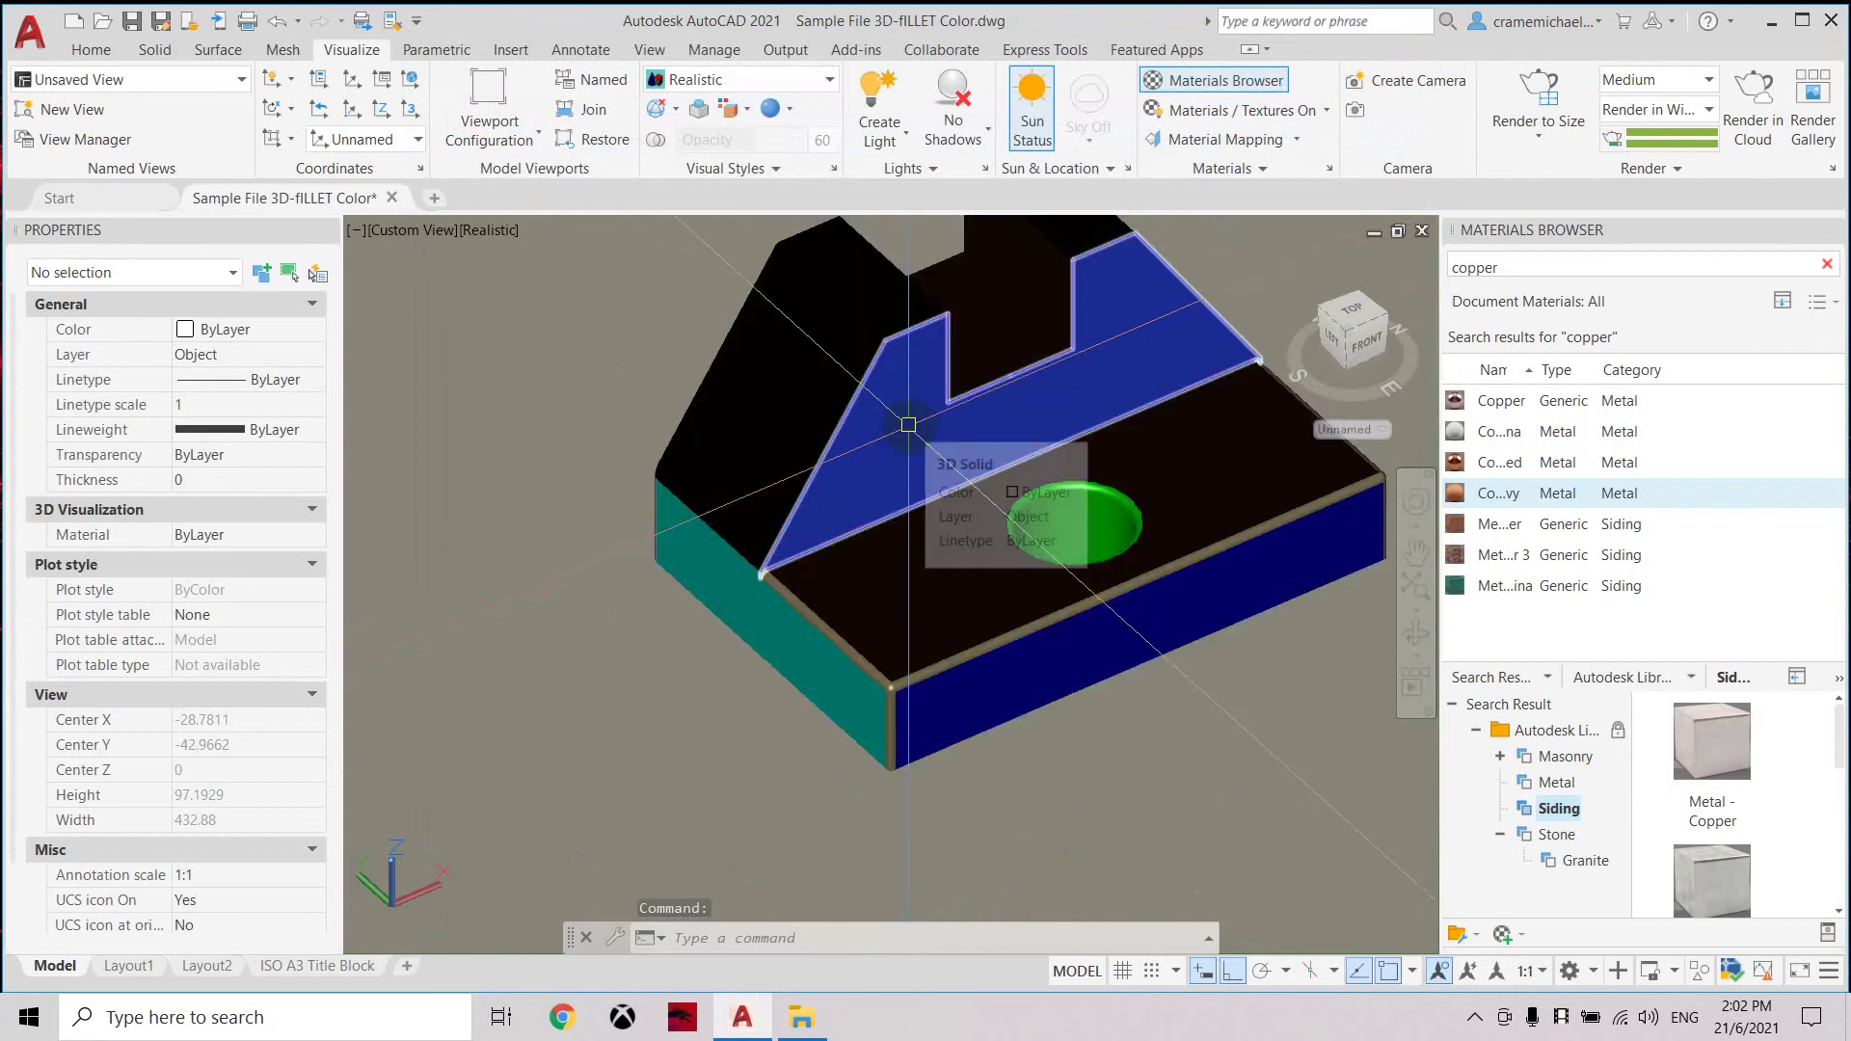
left_click(908, 425, "ctrl")
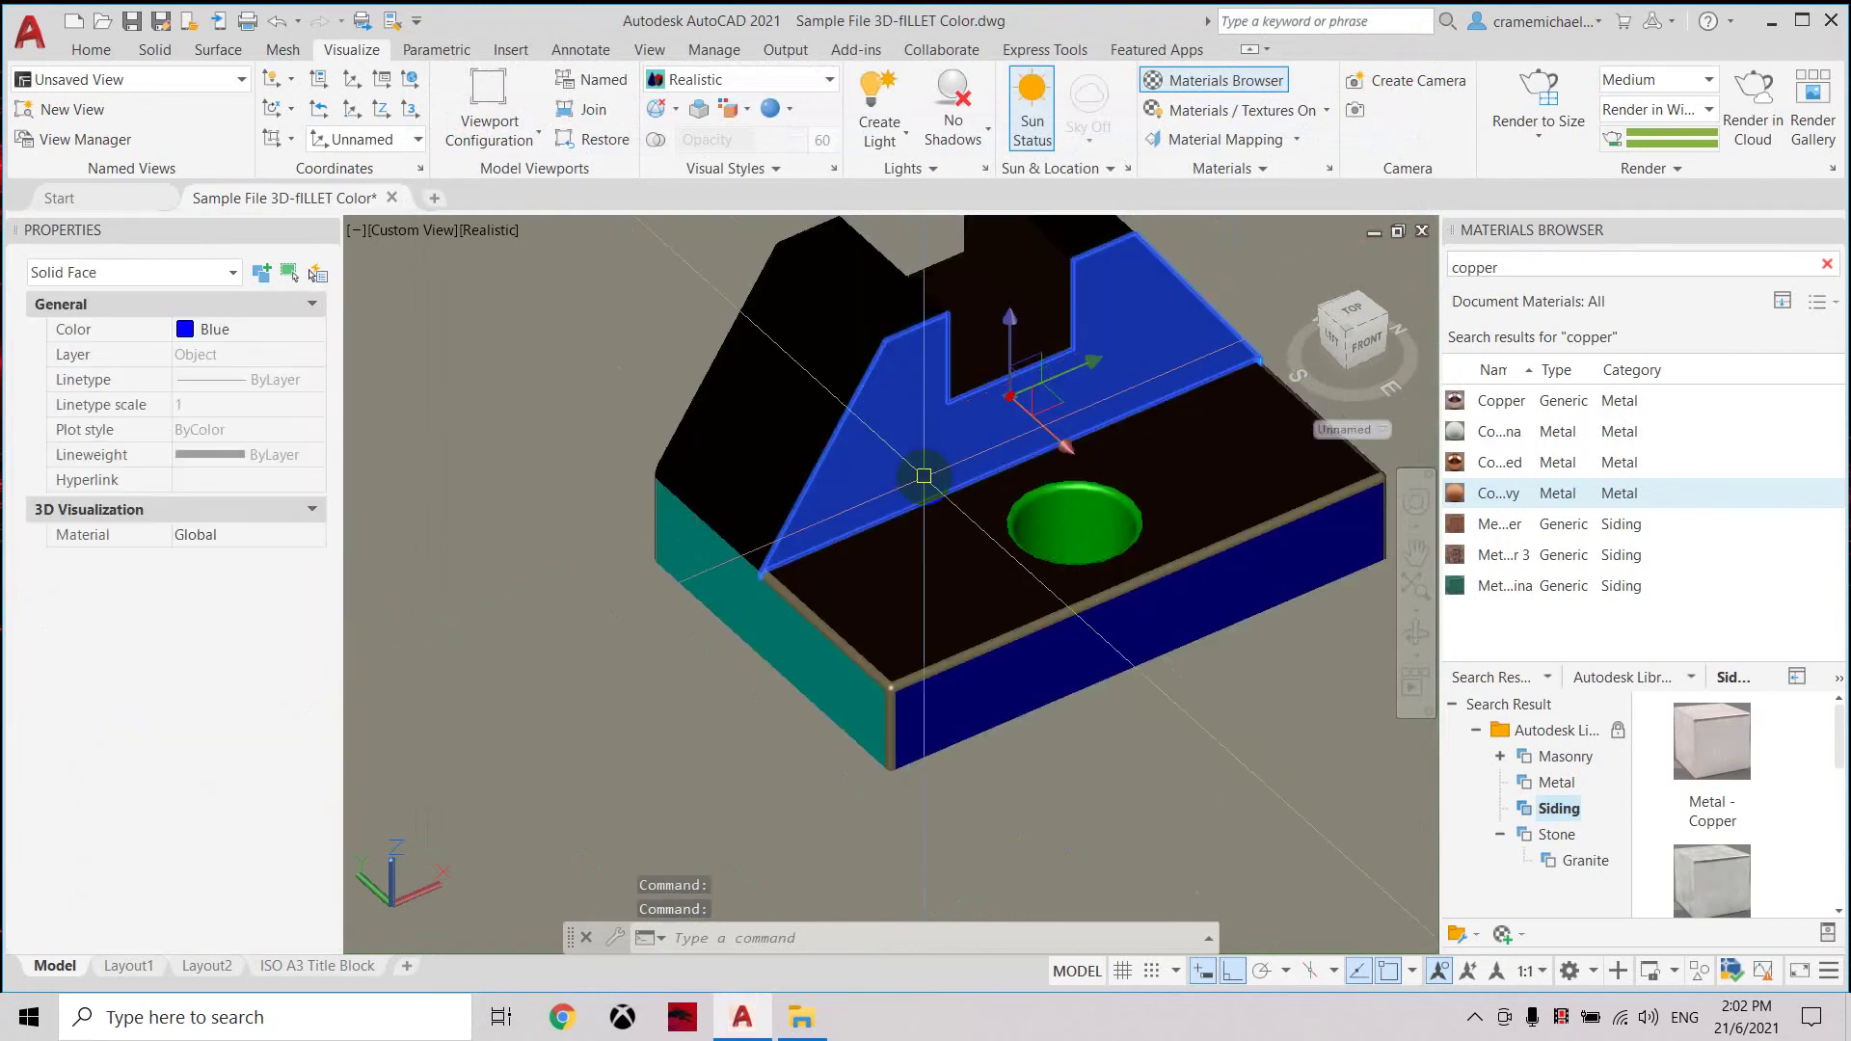
left_click(983, 686, "ctrl")
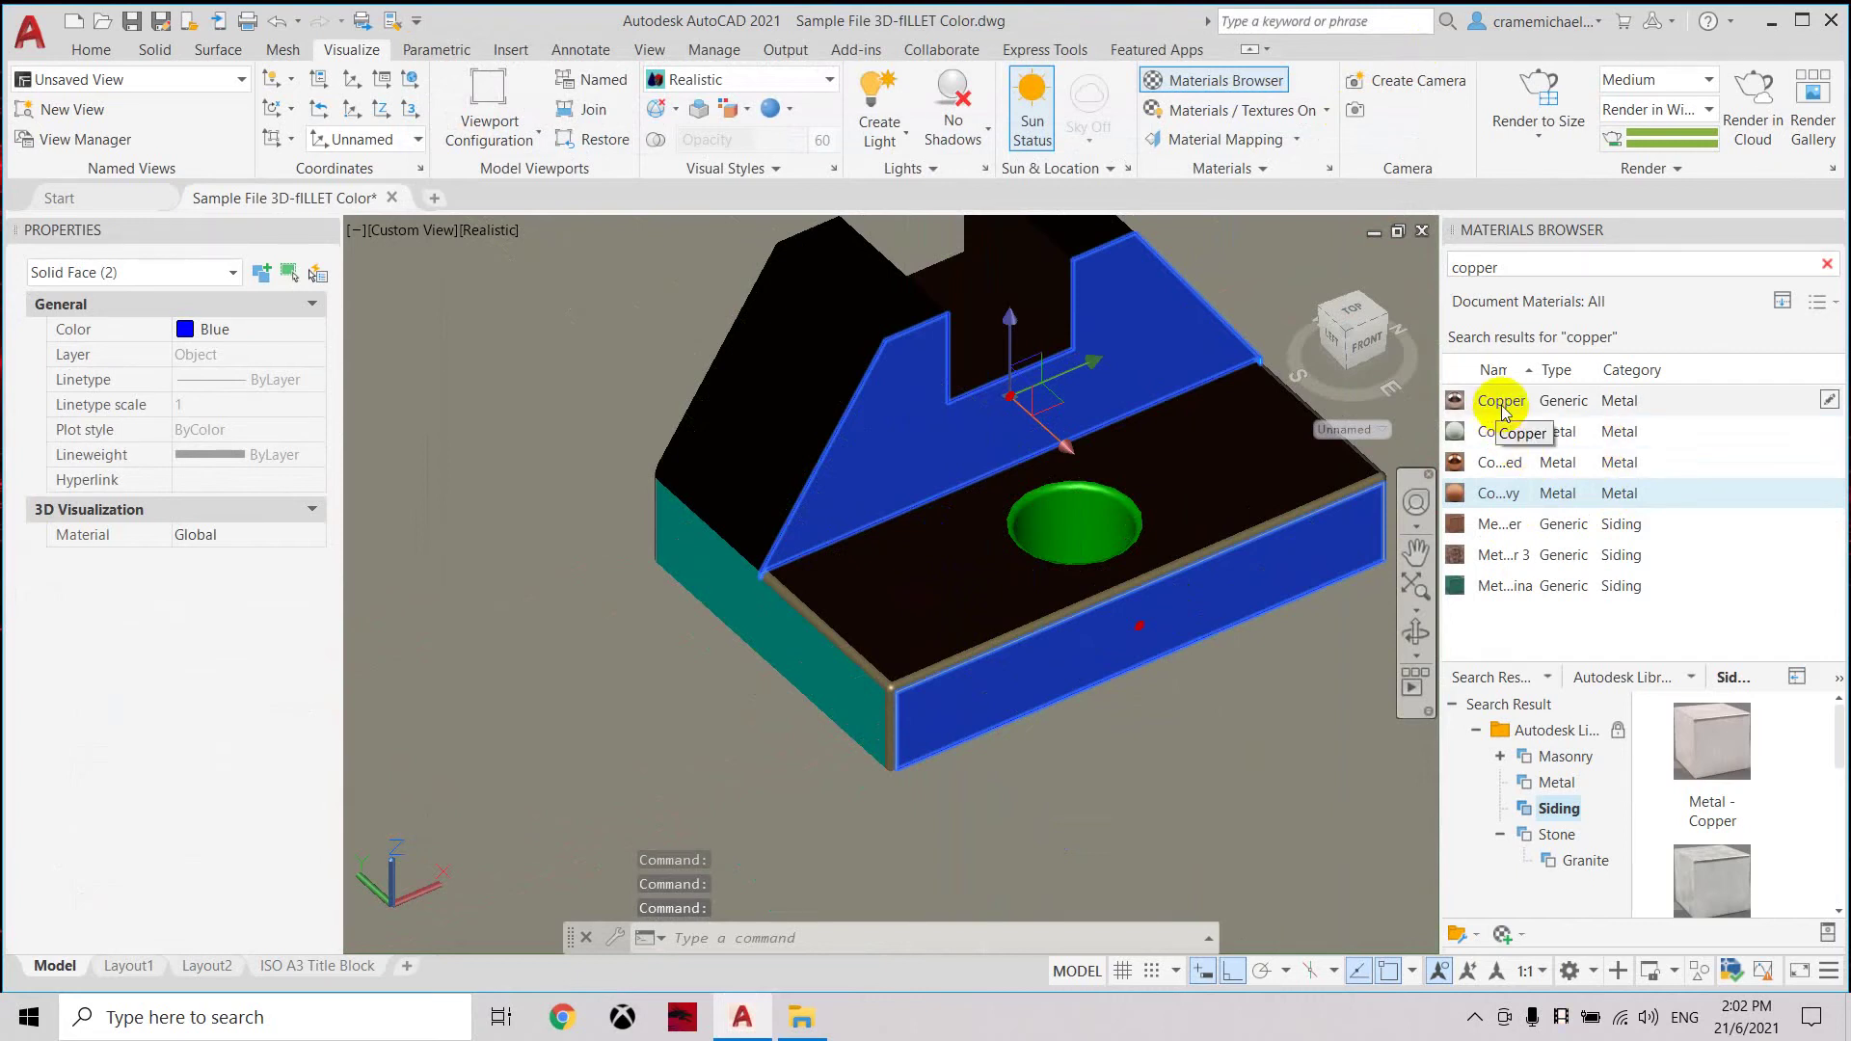
right_click(1484, 604)
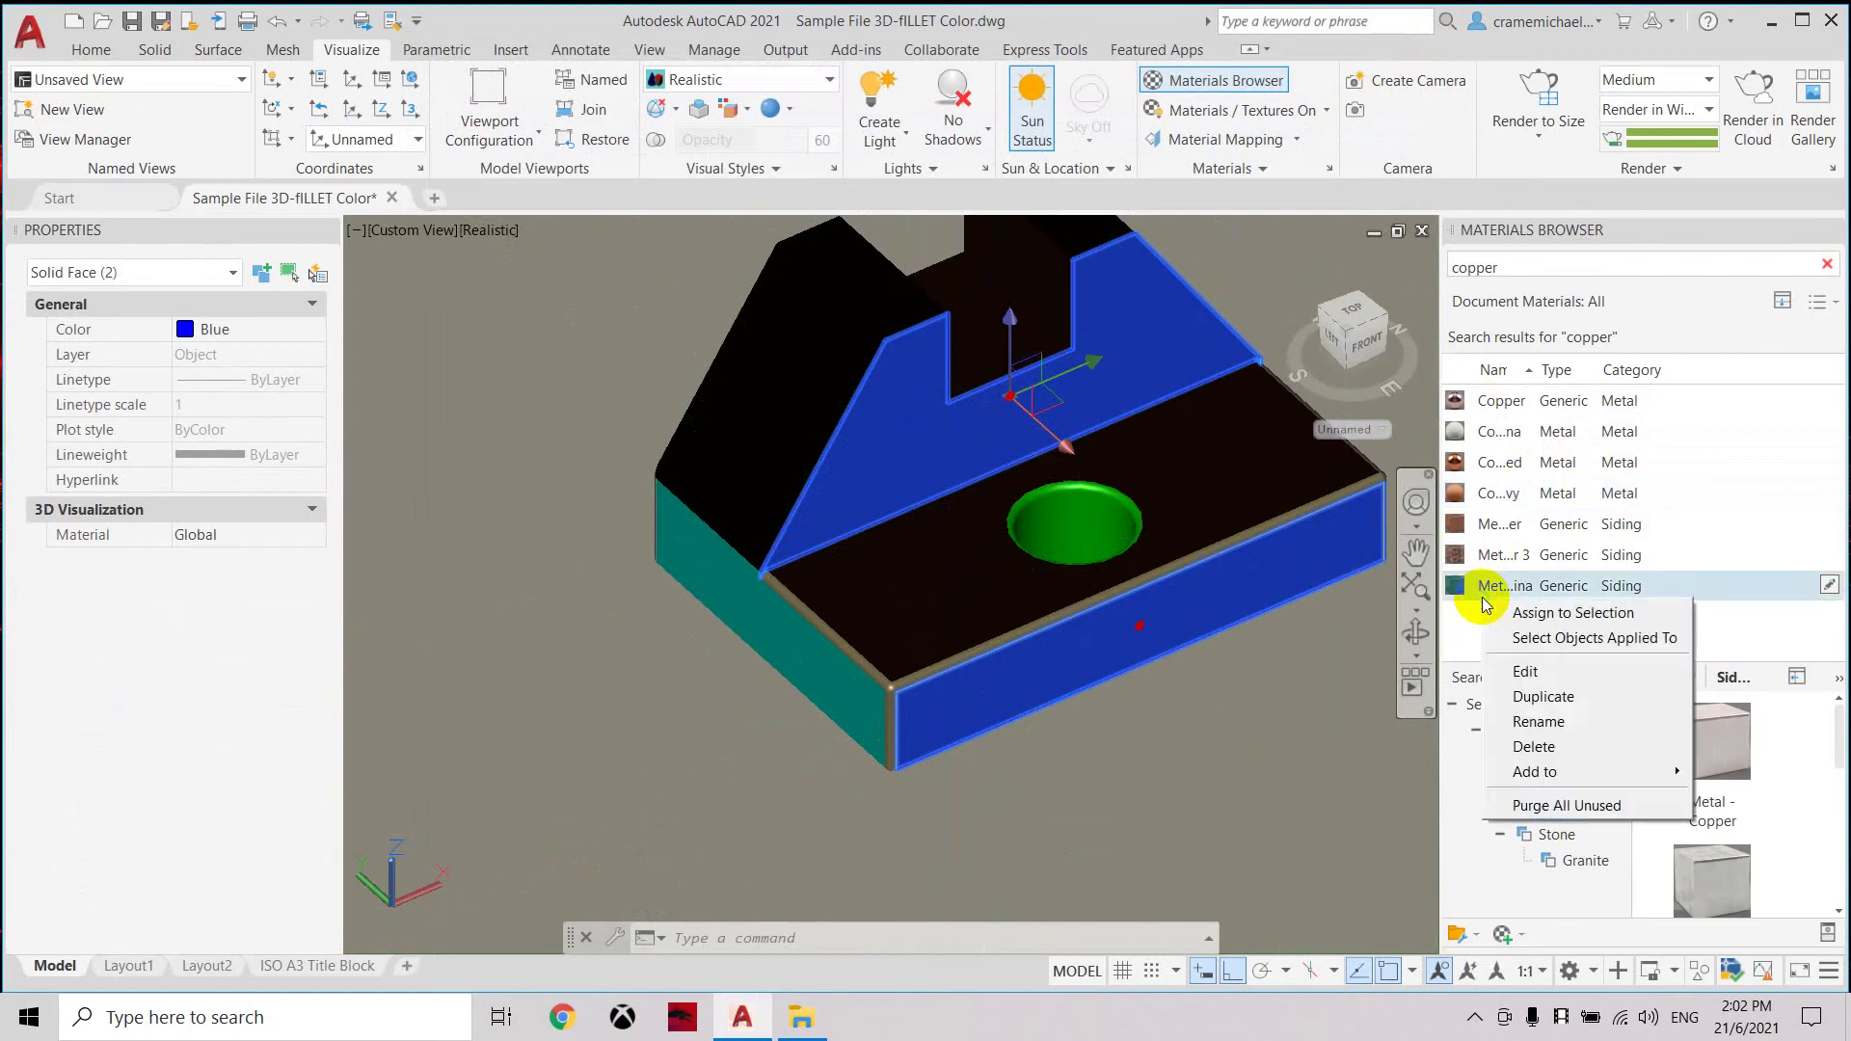
left_click(1517, 616)
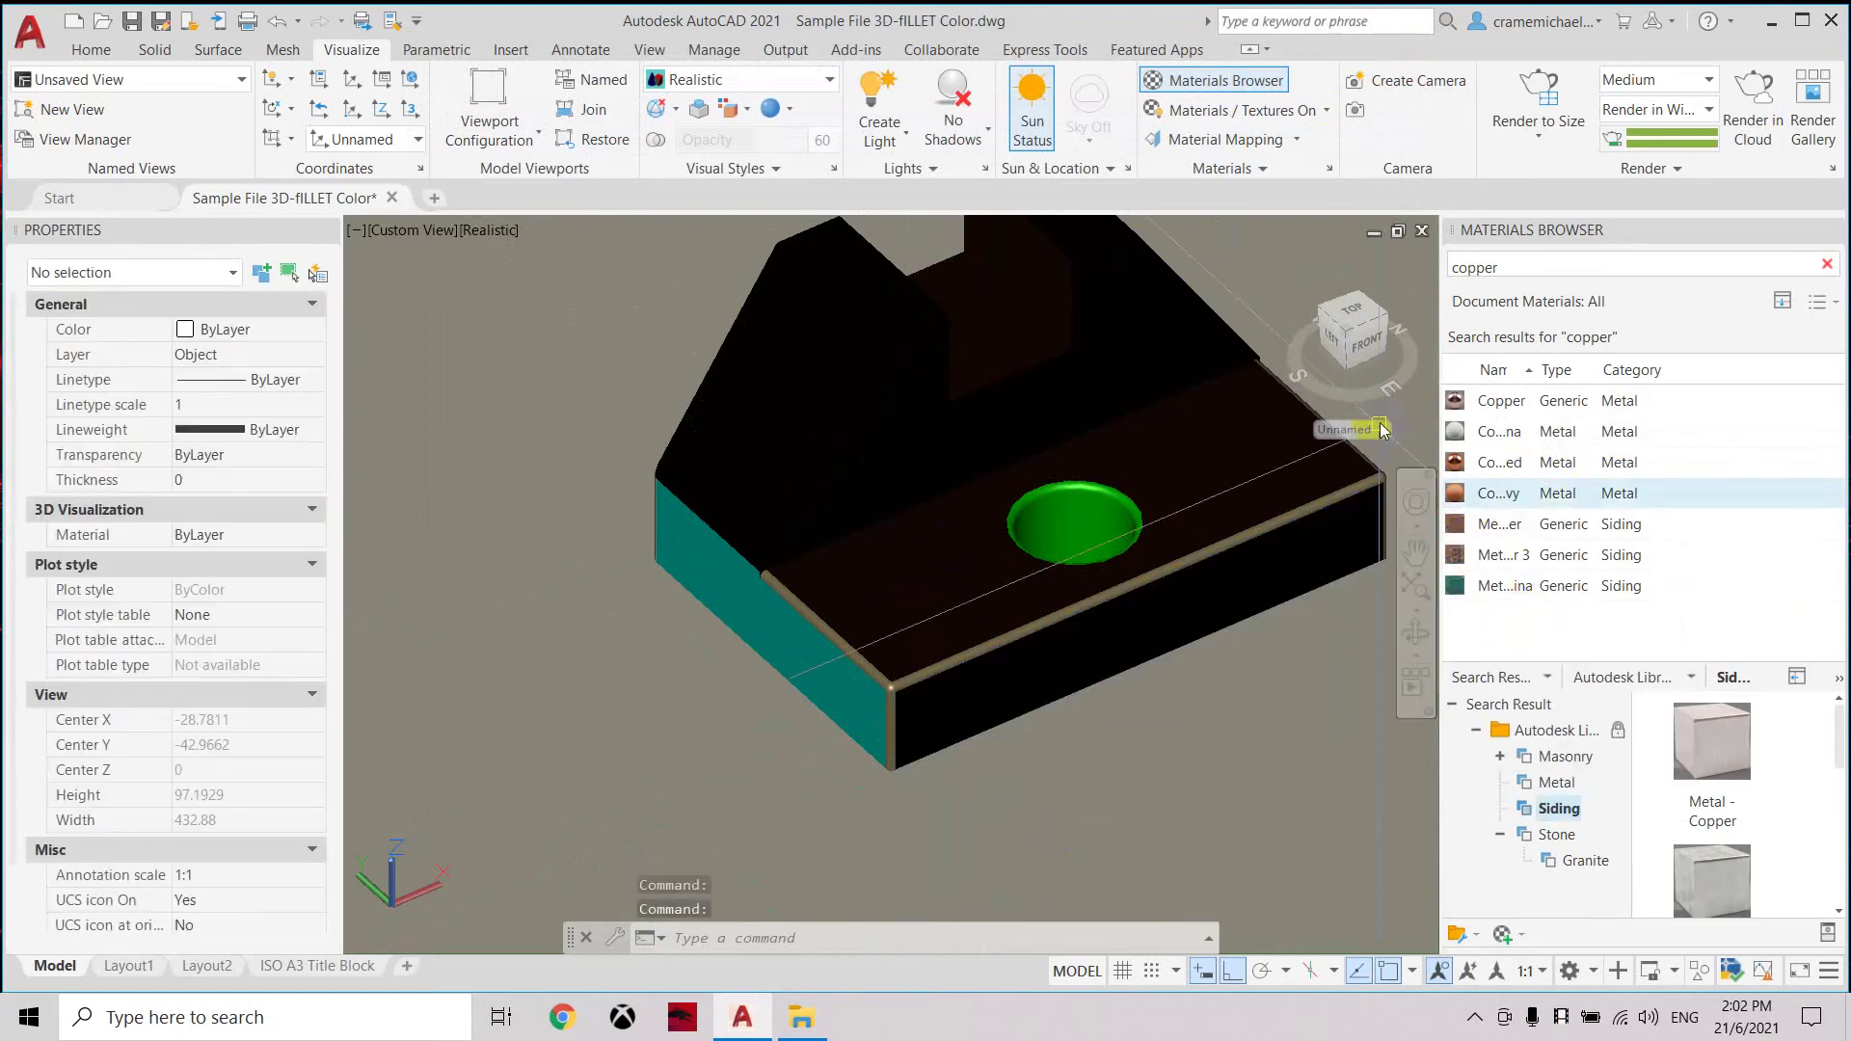
Assign the Copper material to the cyan end face on the right side of the base.
left_click_drag(1348, 314, 1329, 245)
middle_click_drag(935, 479, 919, 675)
key("Escape")
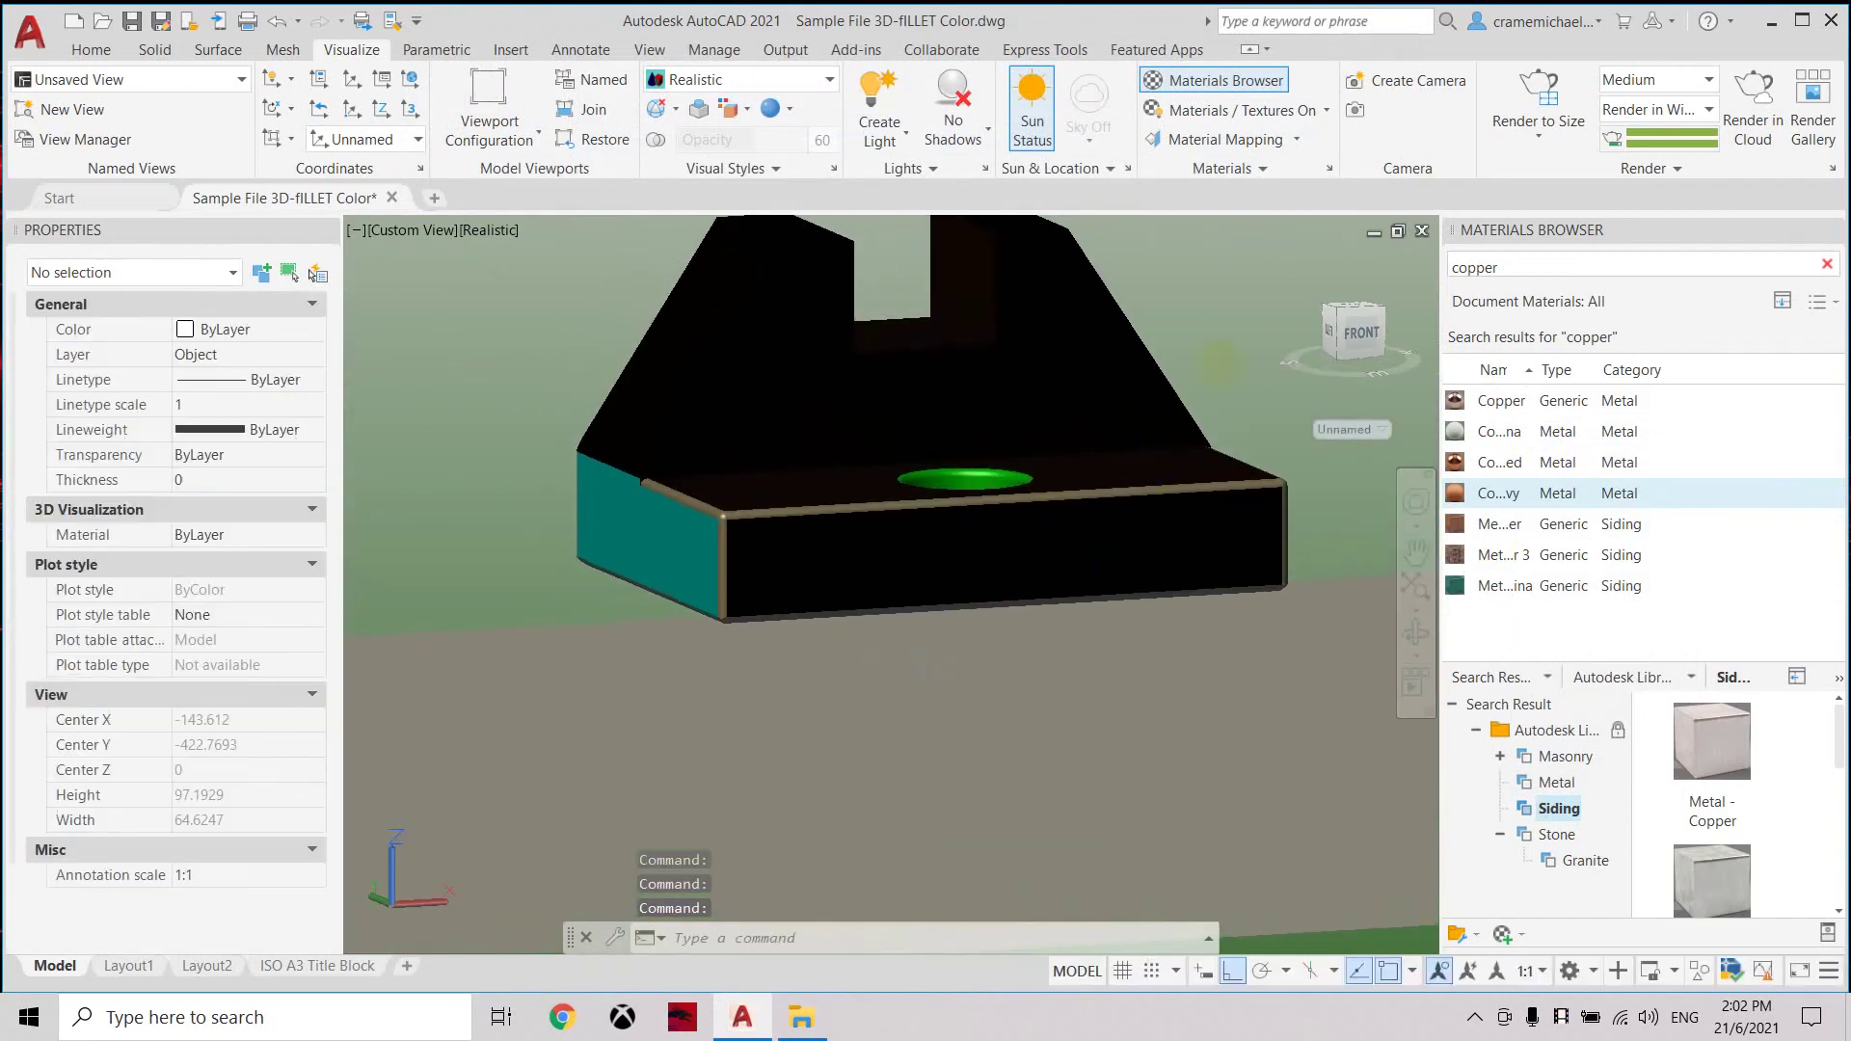
mouse_move(1350, 323)
left_mouse_down()
mouse_move(1330, 412)
mouse_move(1078, 450)
mouse_move(1084, 412)
left_mouse_up()
middle_click_drag(1086, 410, 1287, 242)
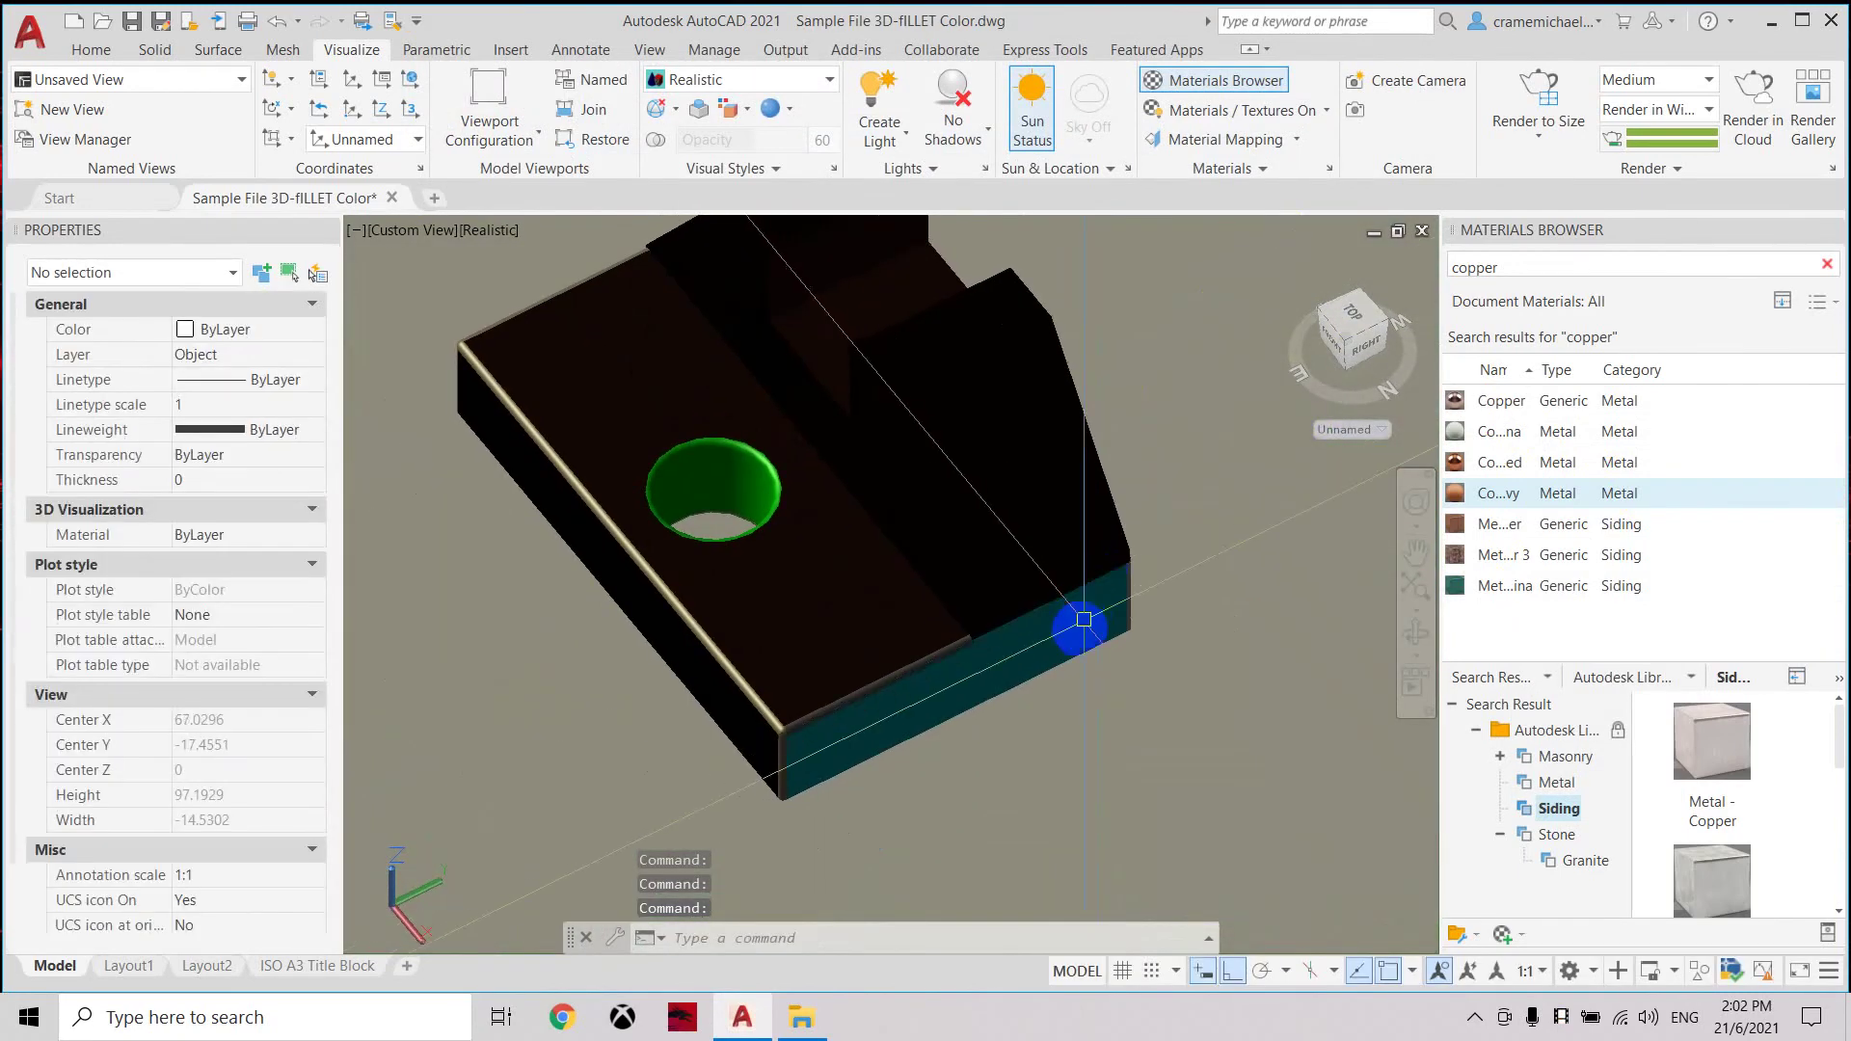
left_click_drag(1364, 314, 1363, 294)
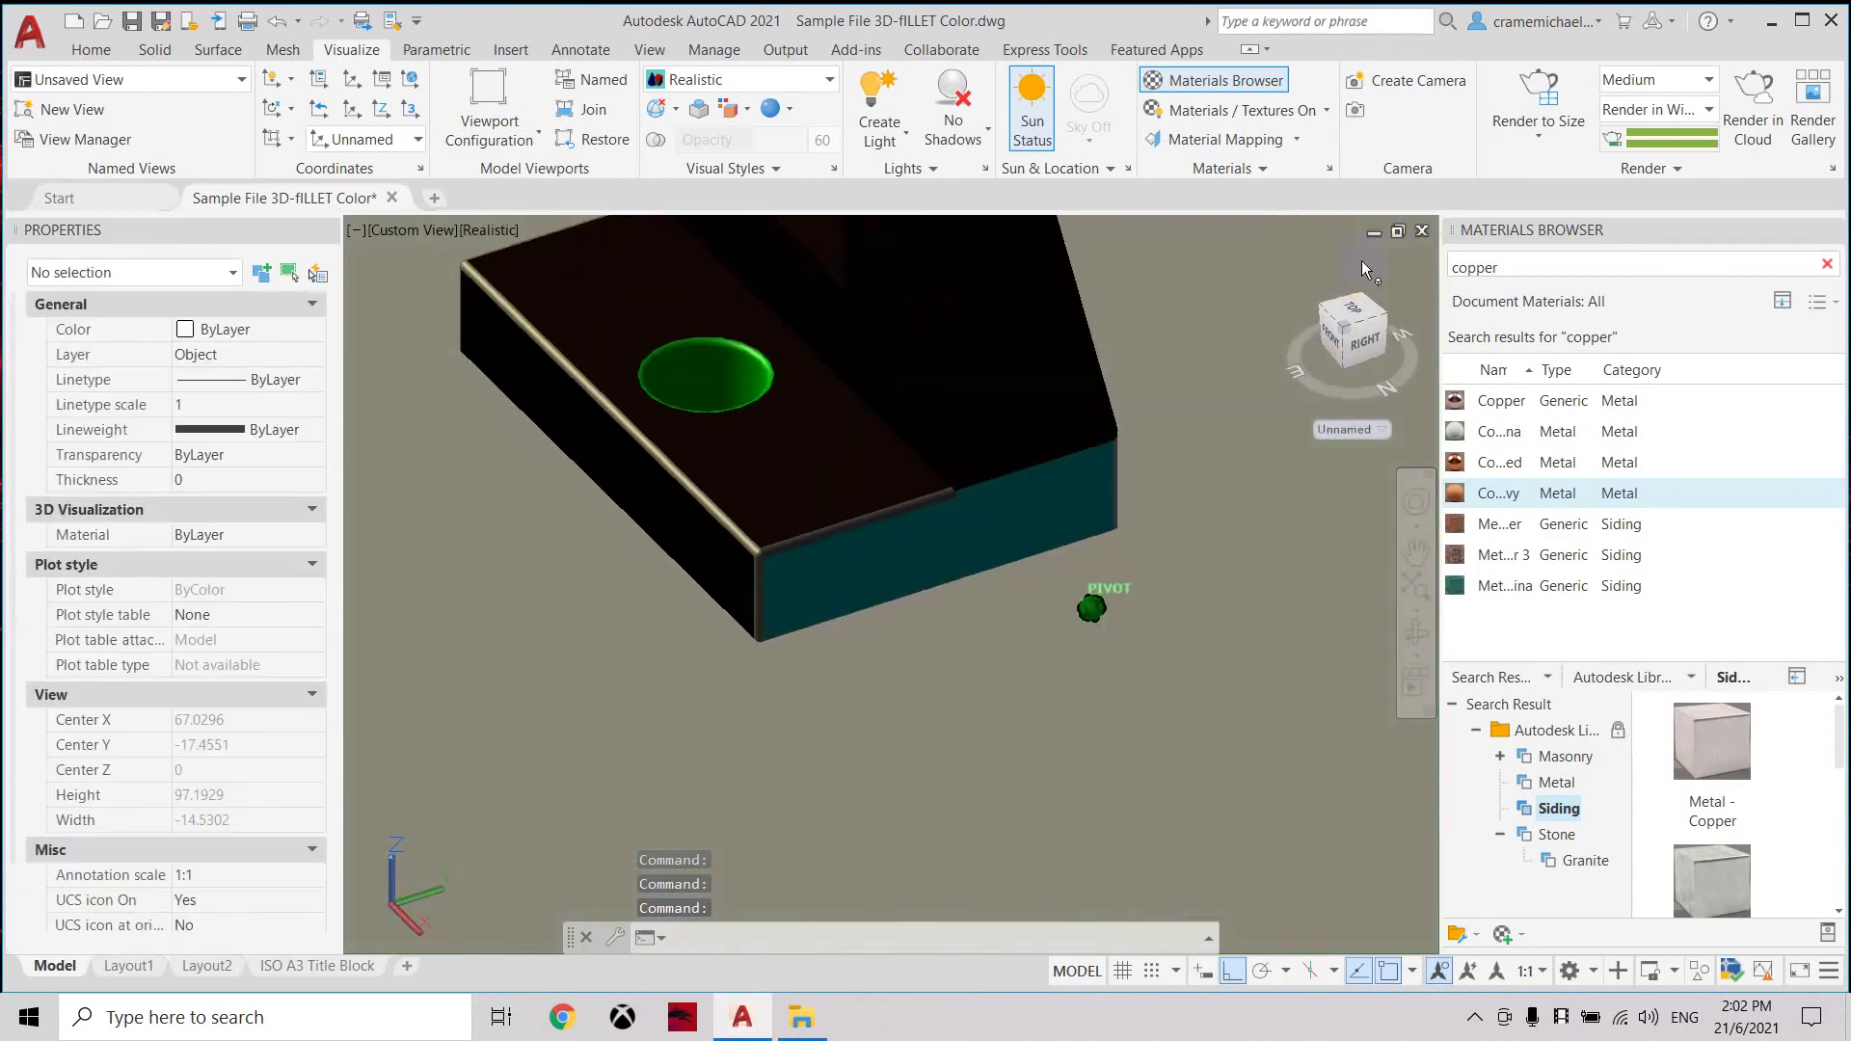
middle_click_drag(1015, 500, 1063, 612)
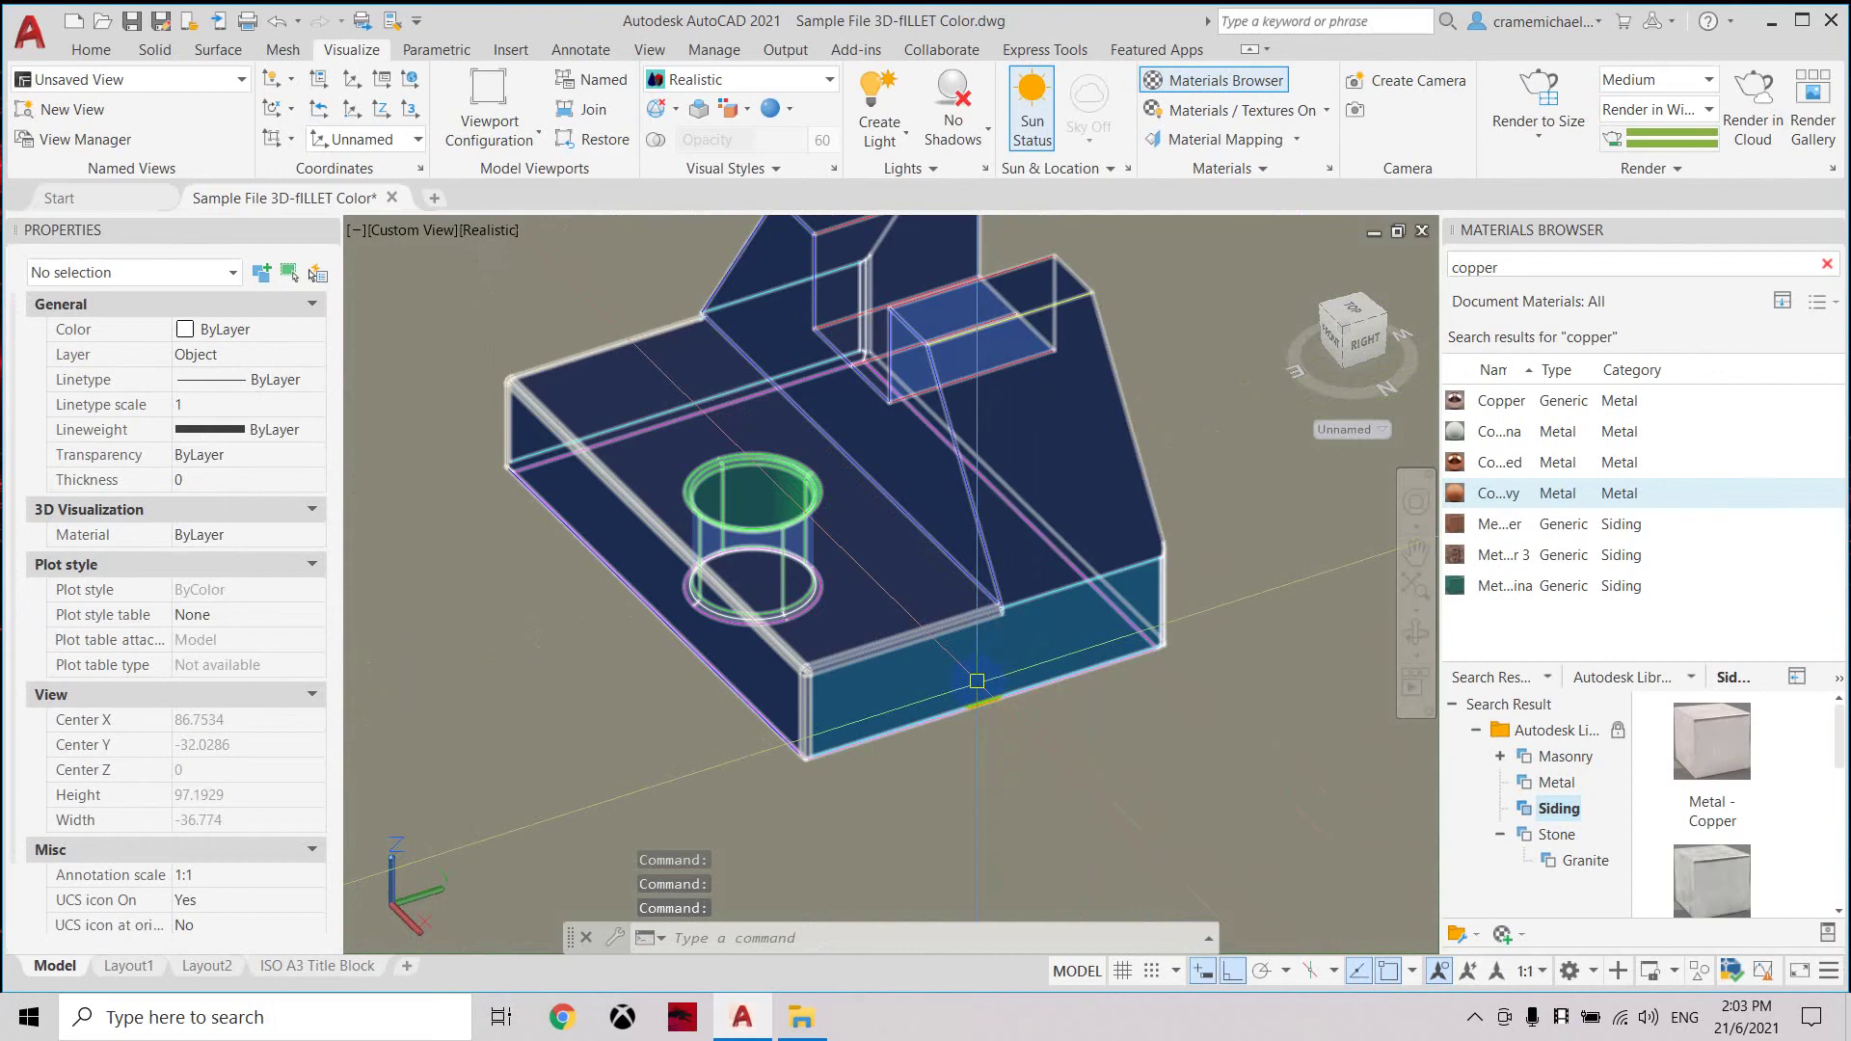
left_click(988, 659, "ctrl")
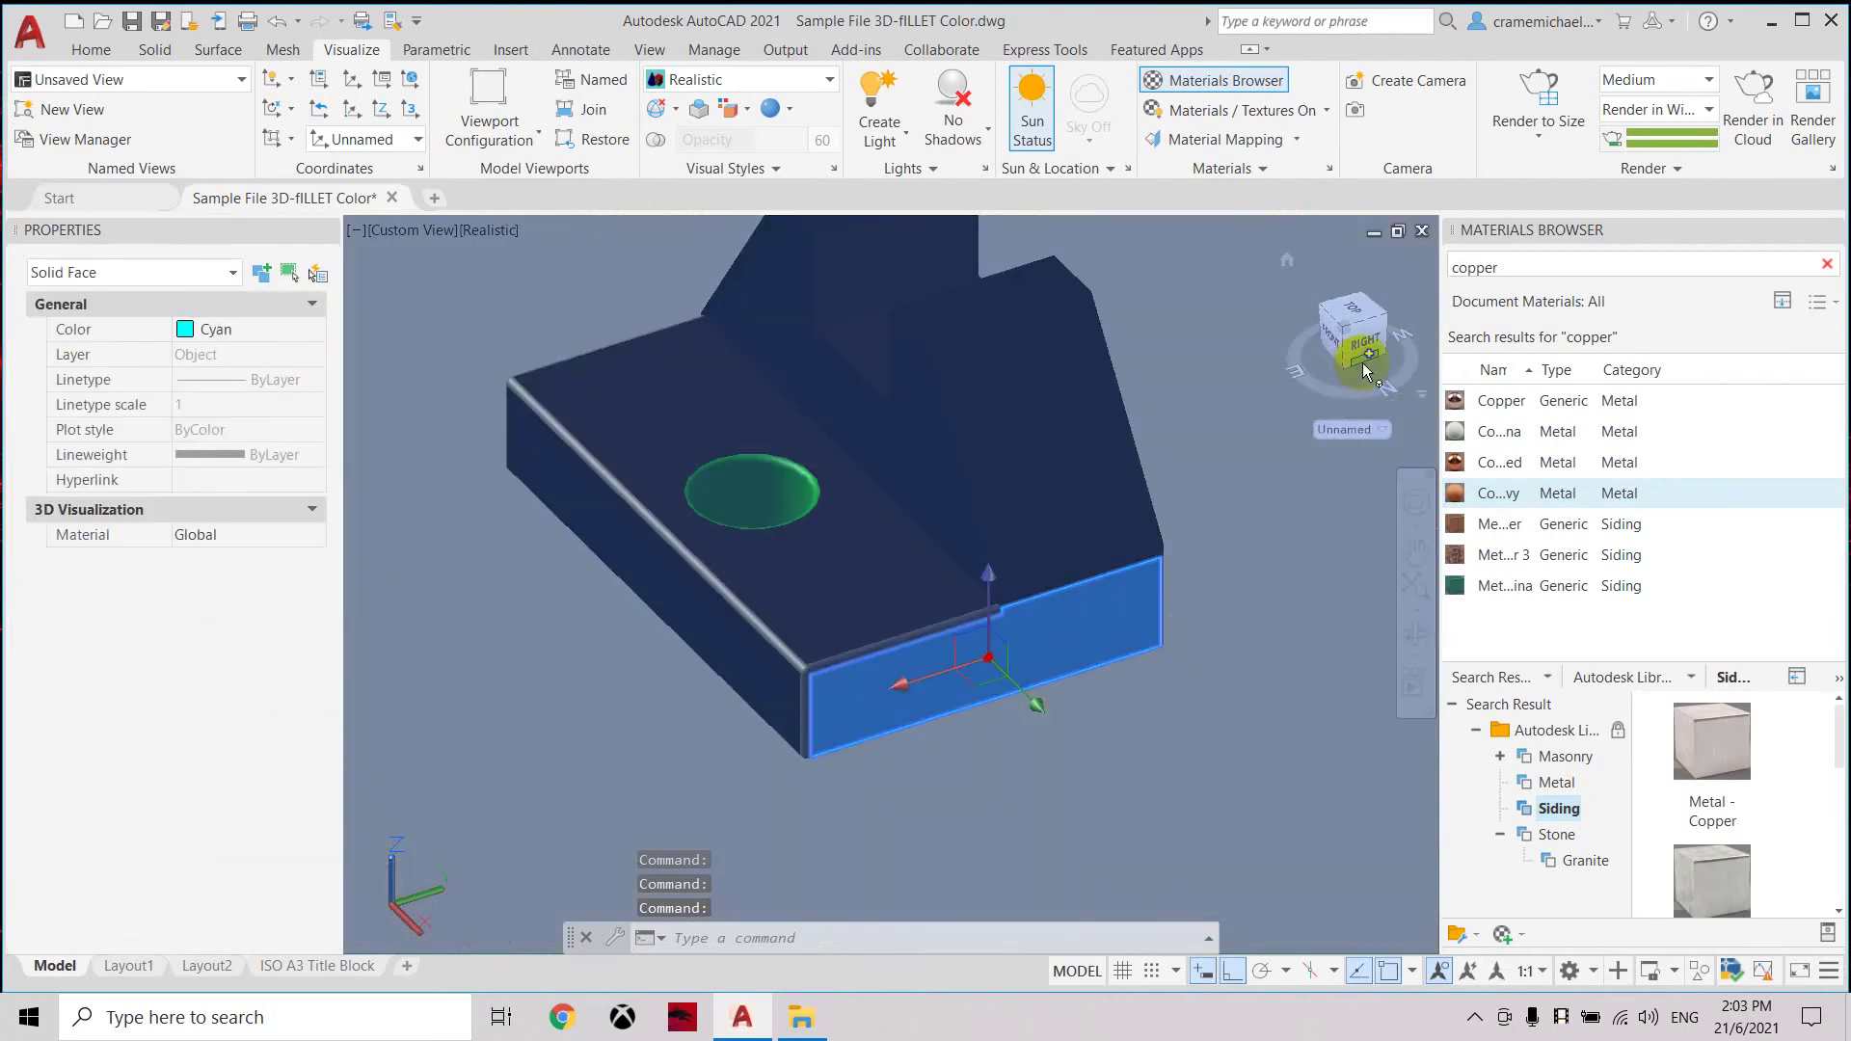
right_click(1515, 407)
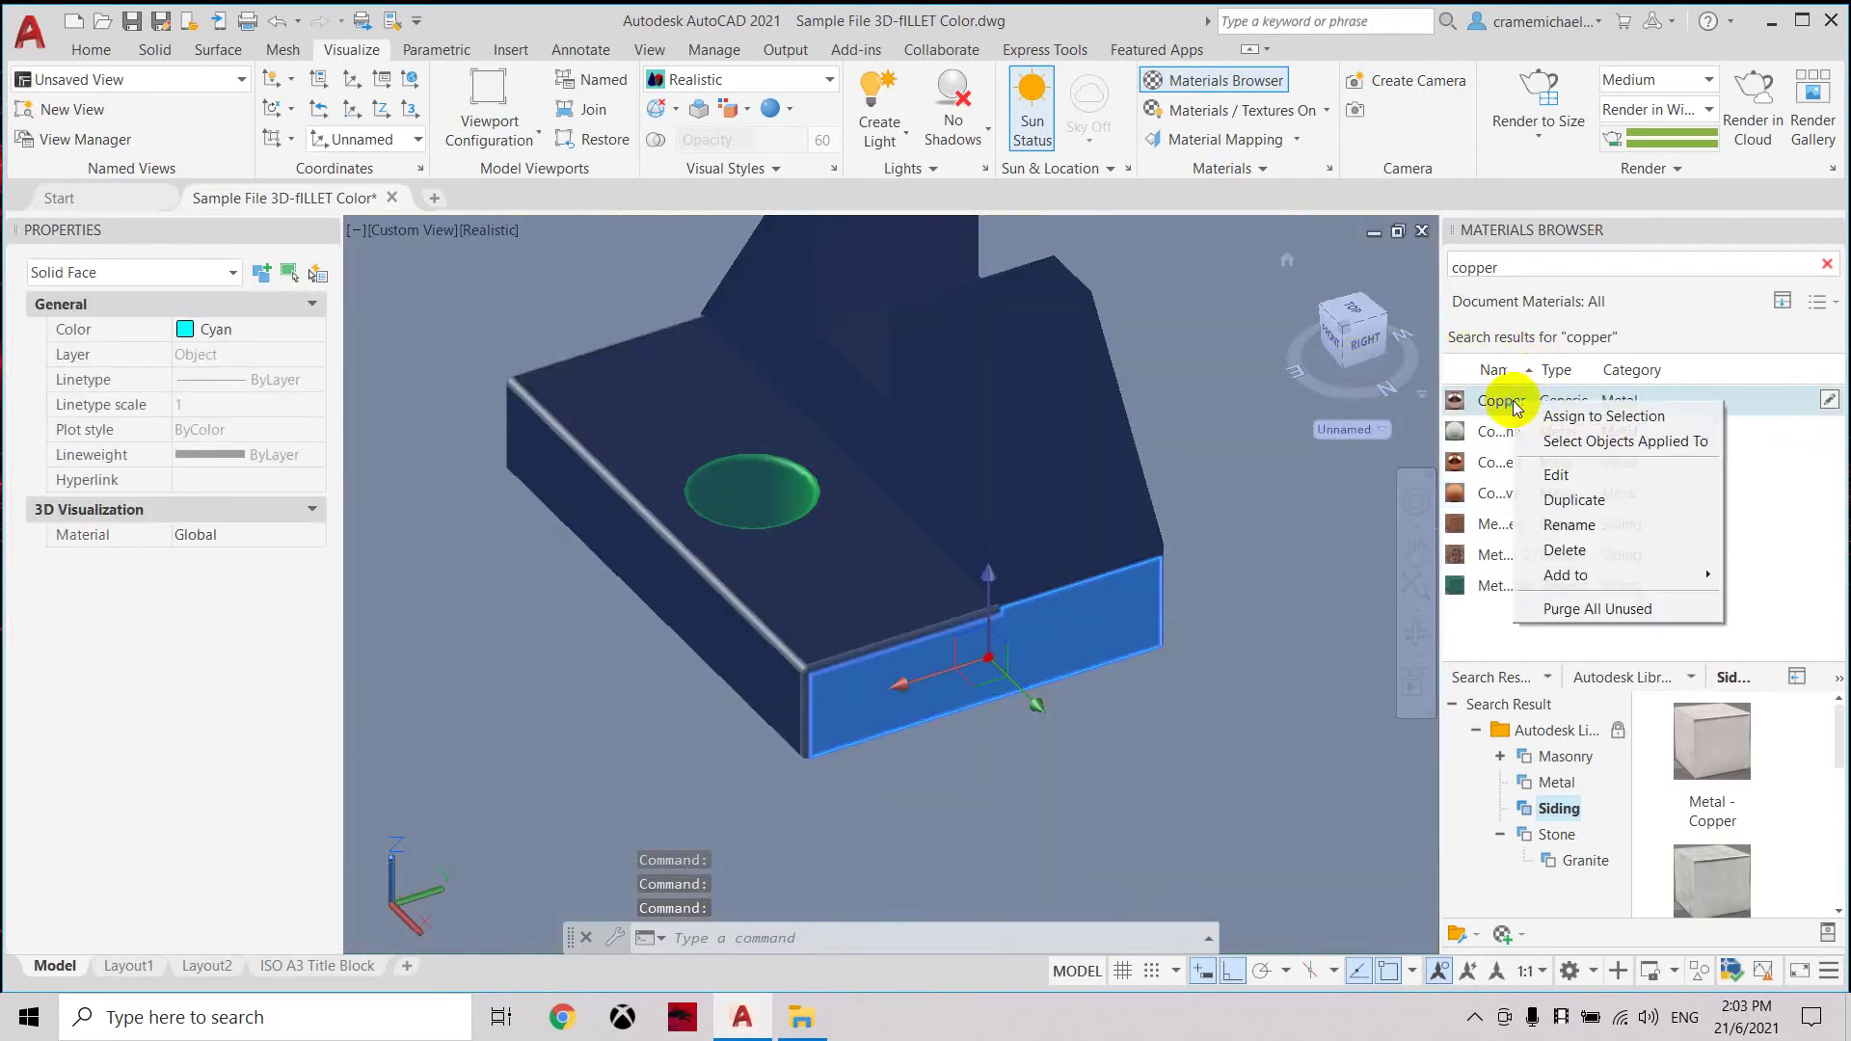
left_click(1557, 414)
Assign the Copper material to the cyan end face on the left side of the base.
left_click_drag(1356, 353, 802, 318)
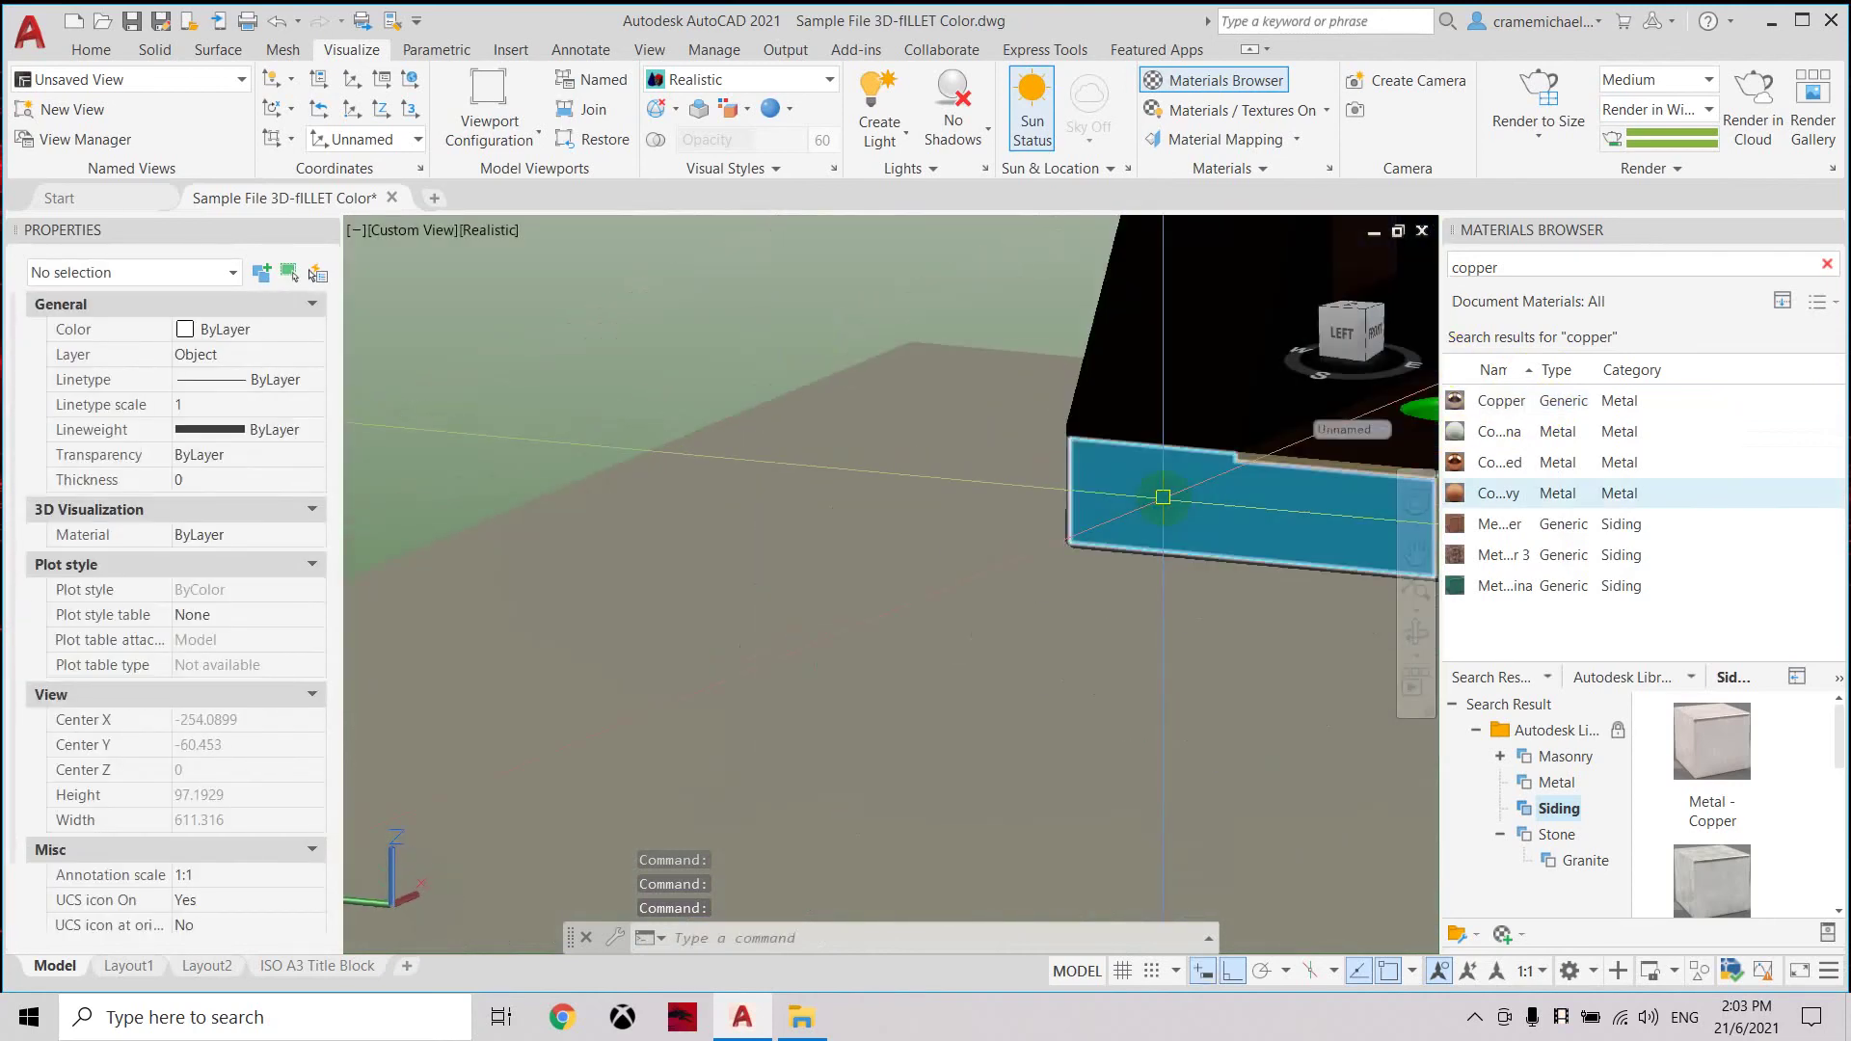
left_click(1161, 482, "ctrl")
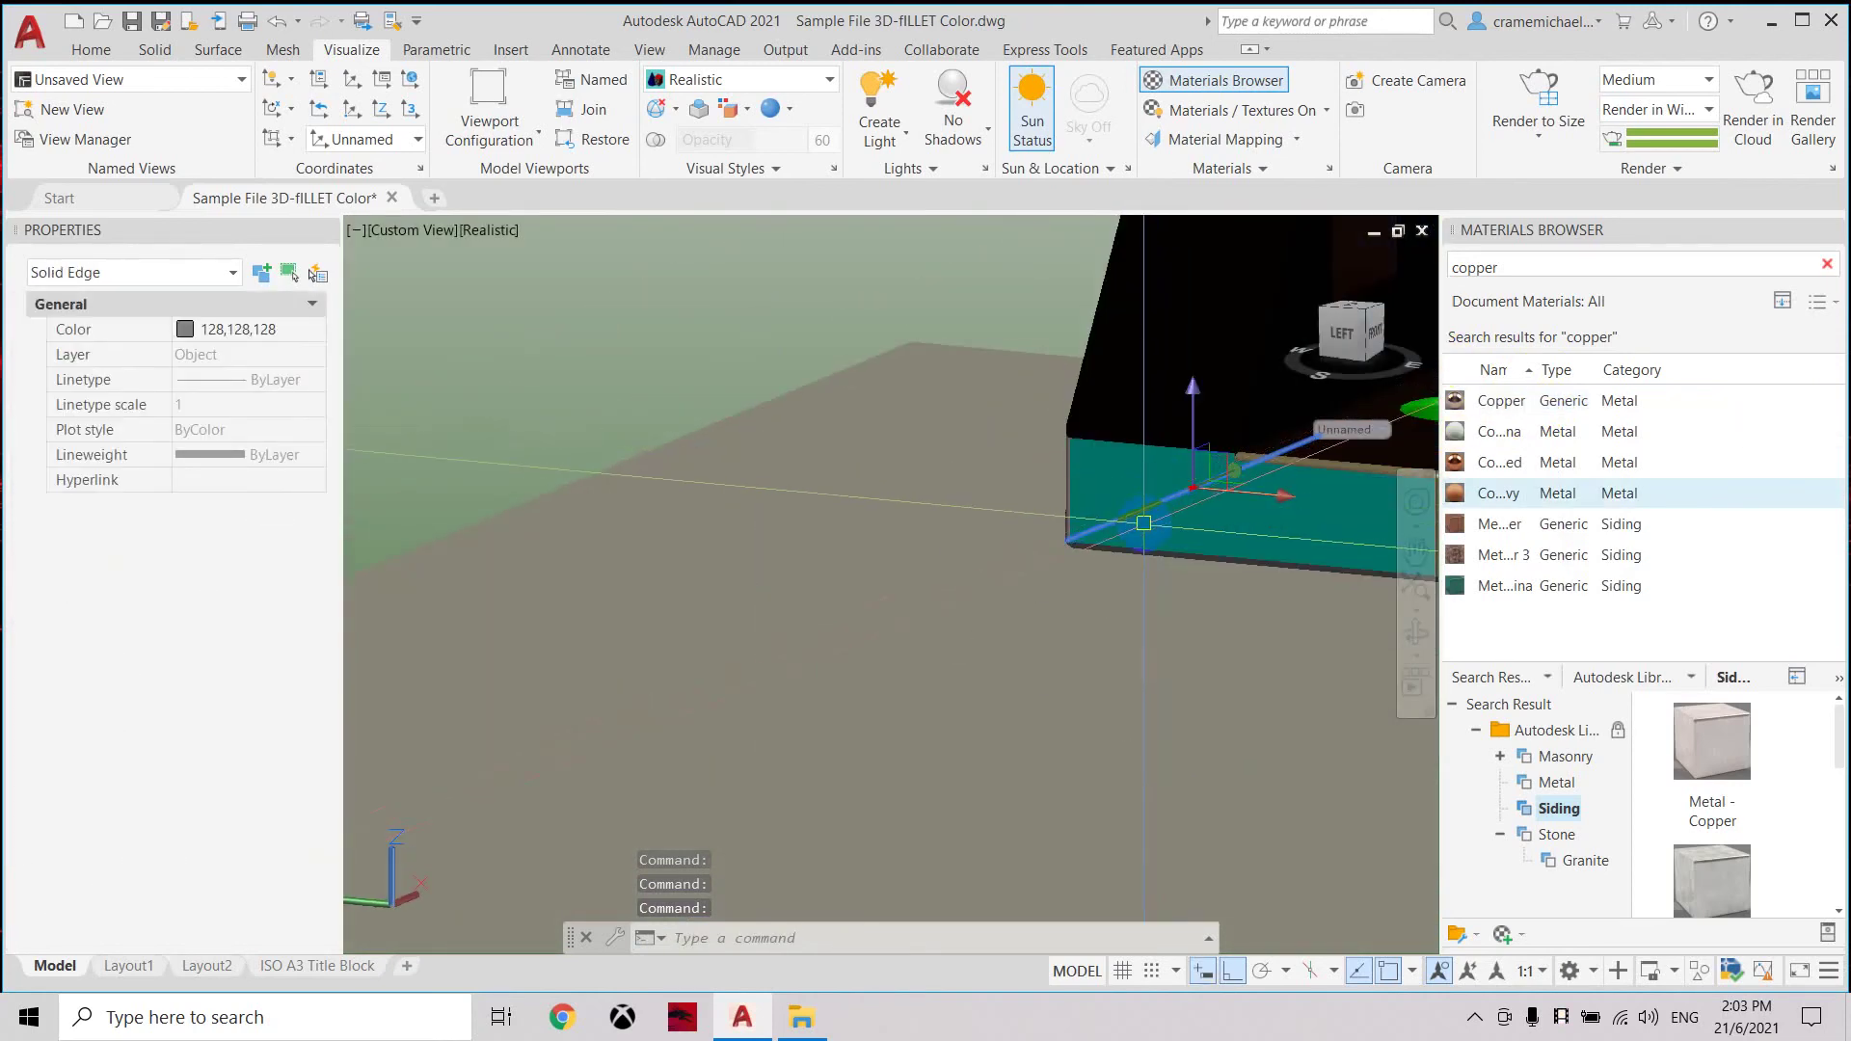
key("Escape")
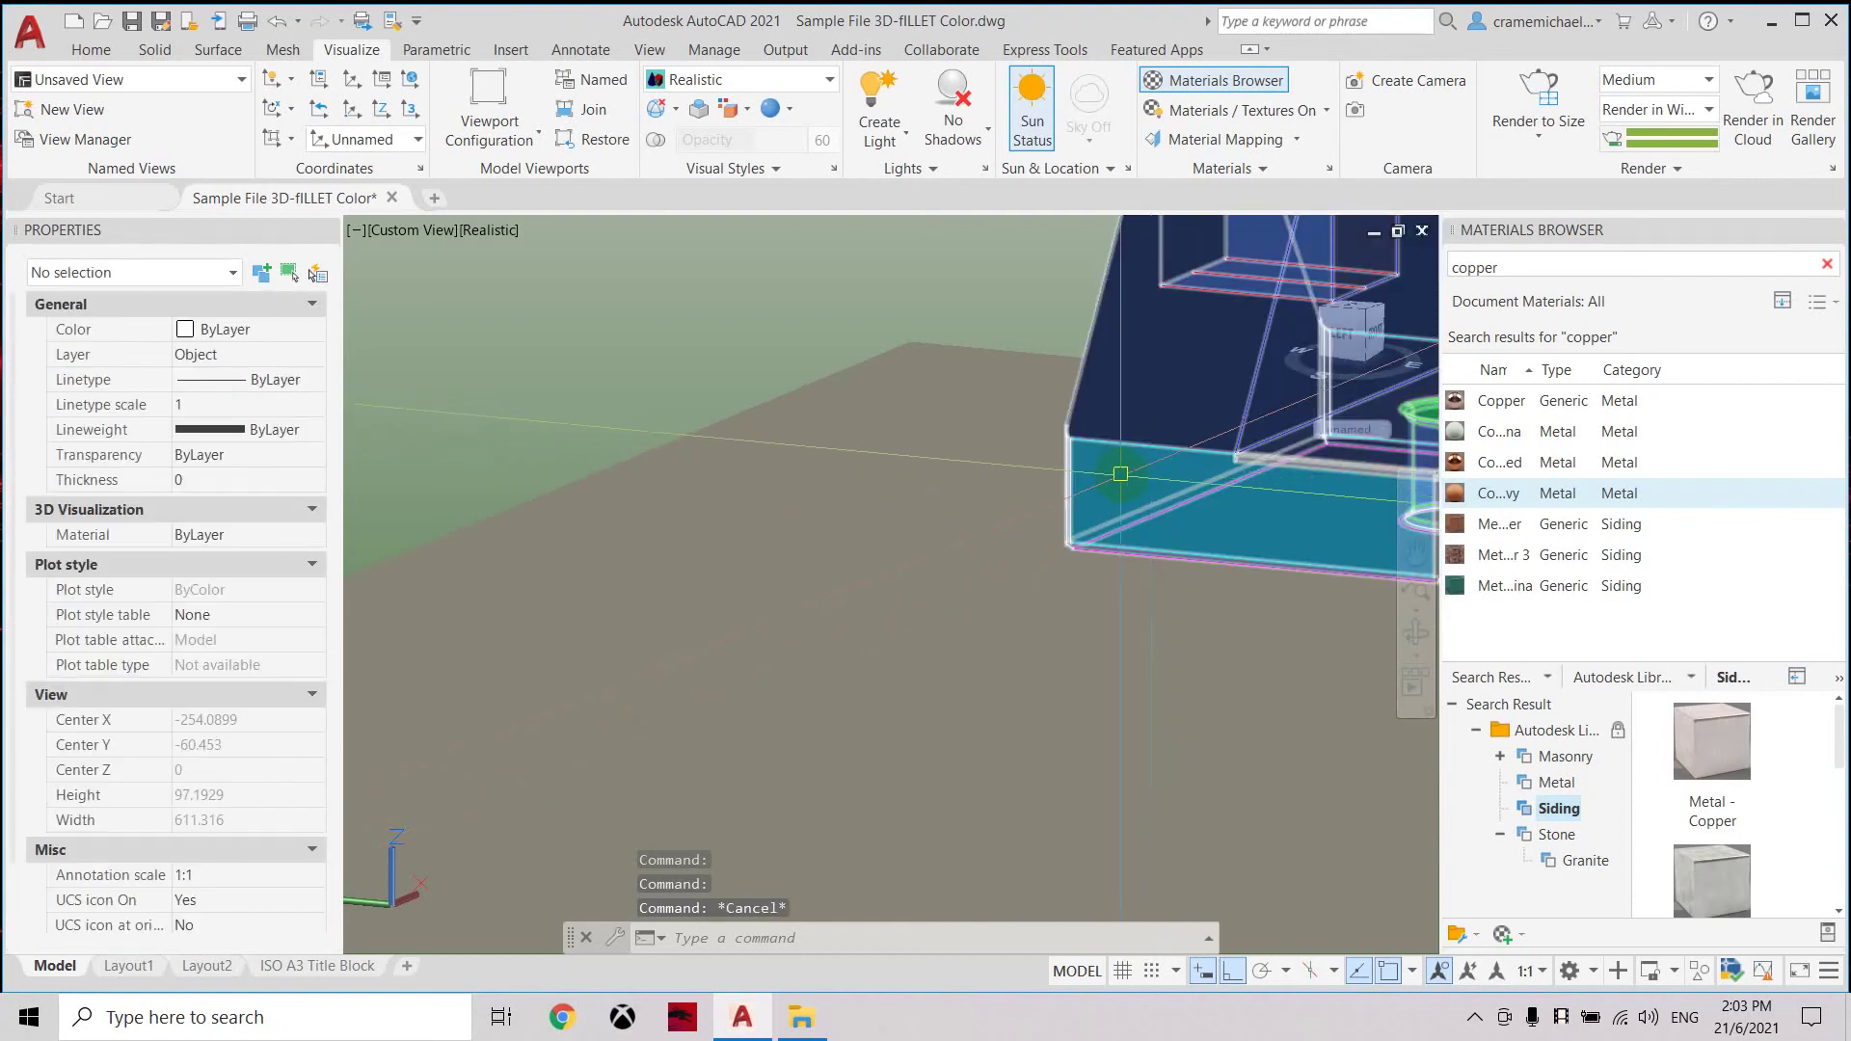
left_click(1109, 480, "ctrl")
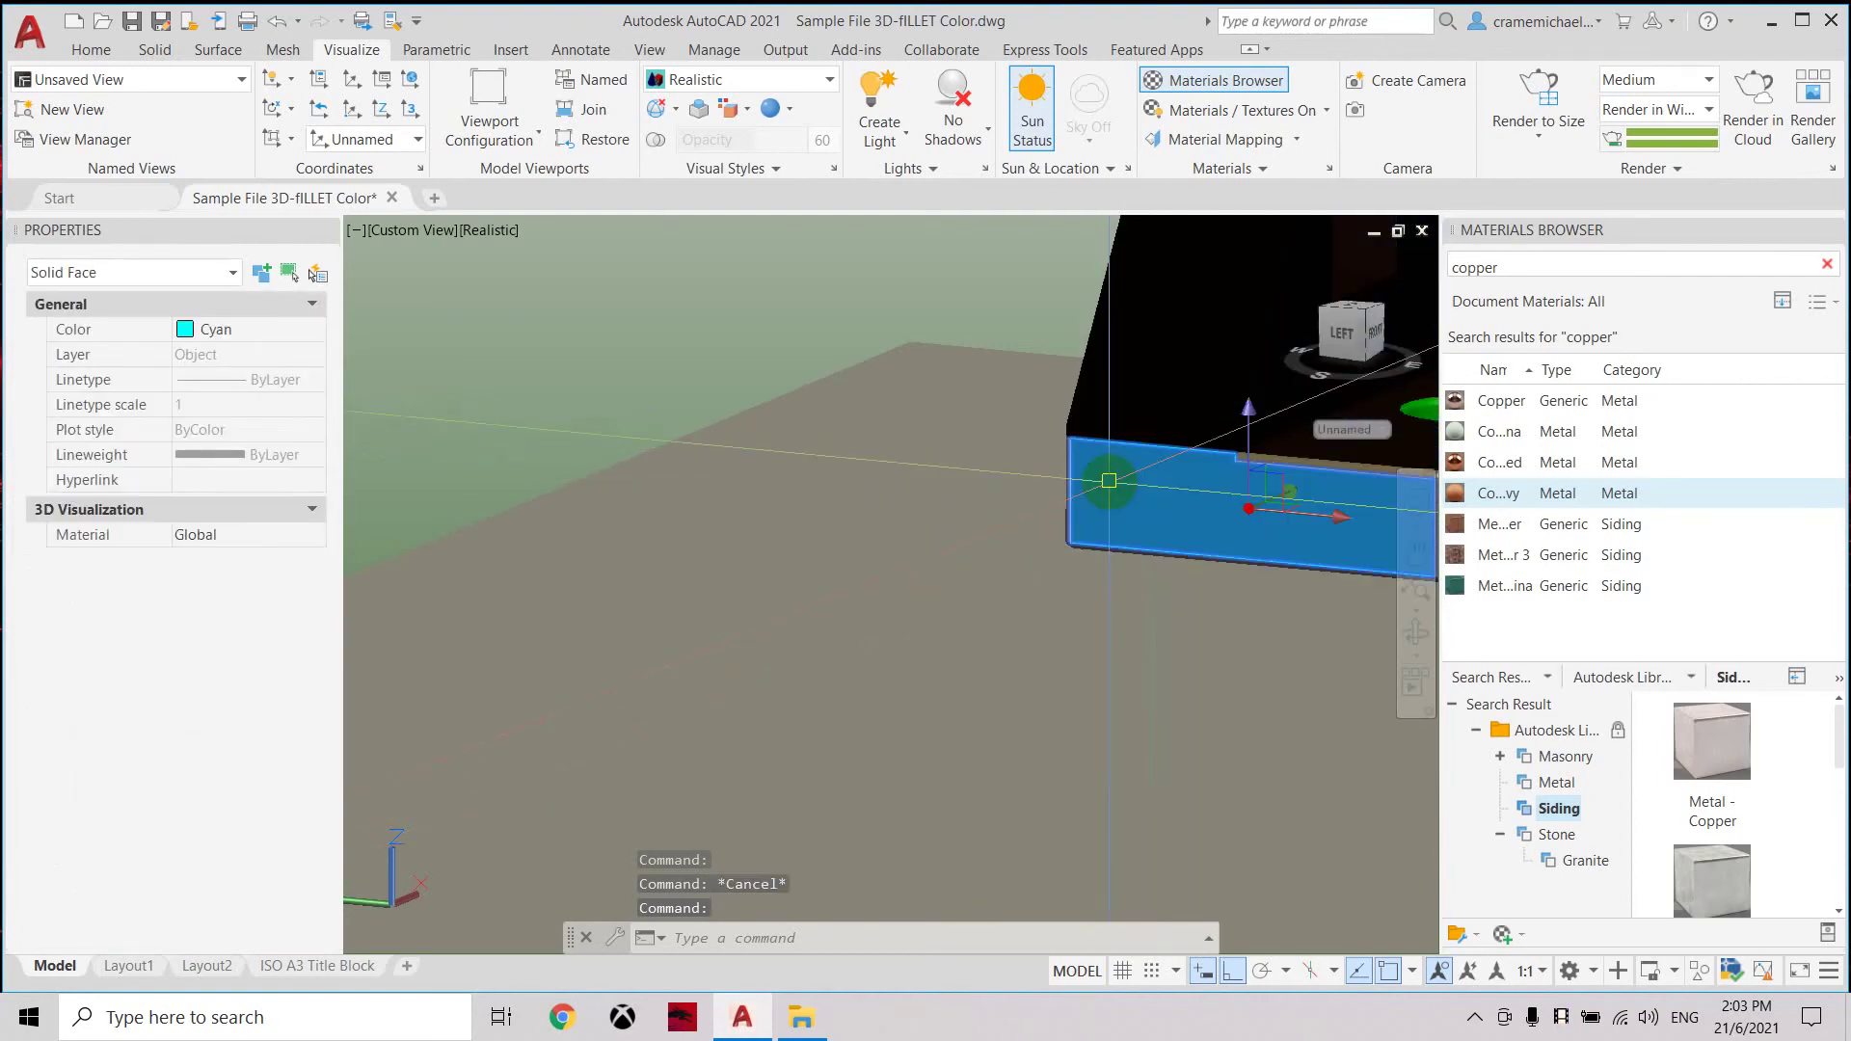
right_click(1501, 409)
left_click(1540, 418)
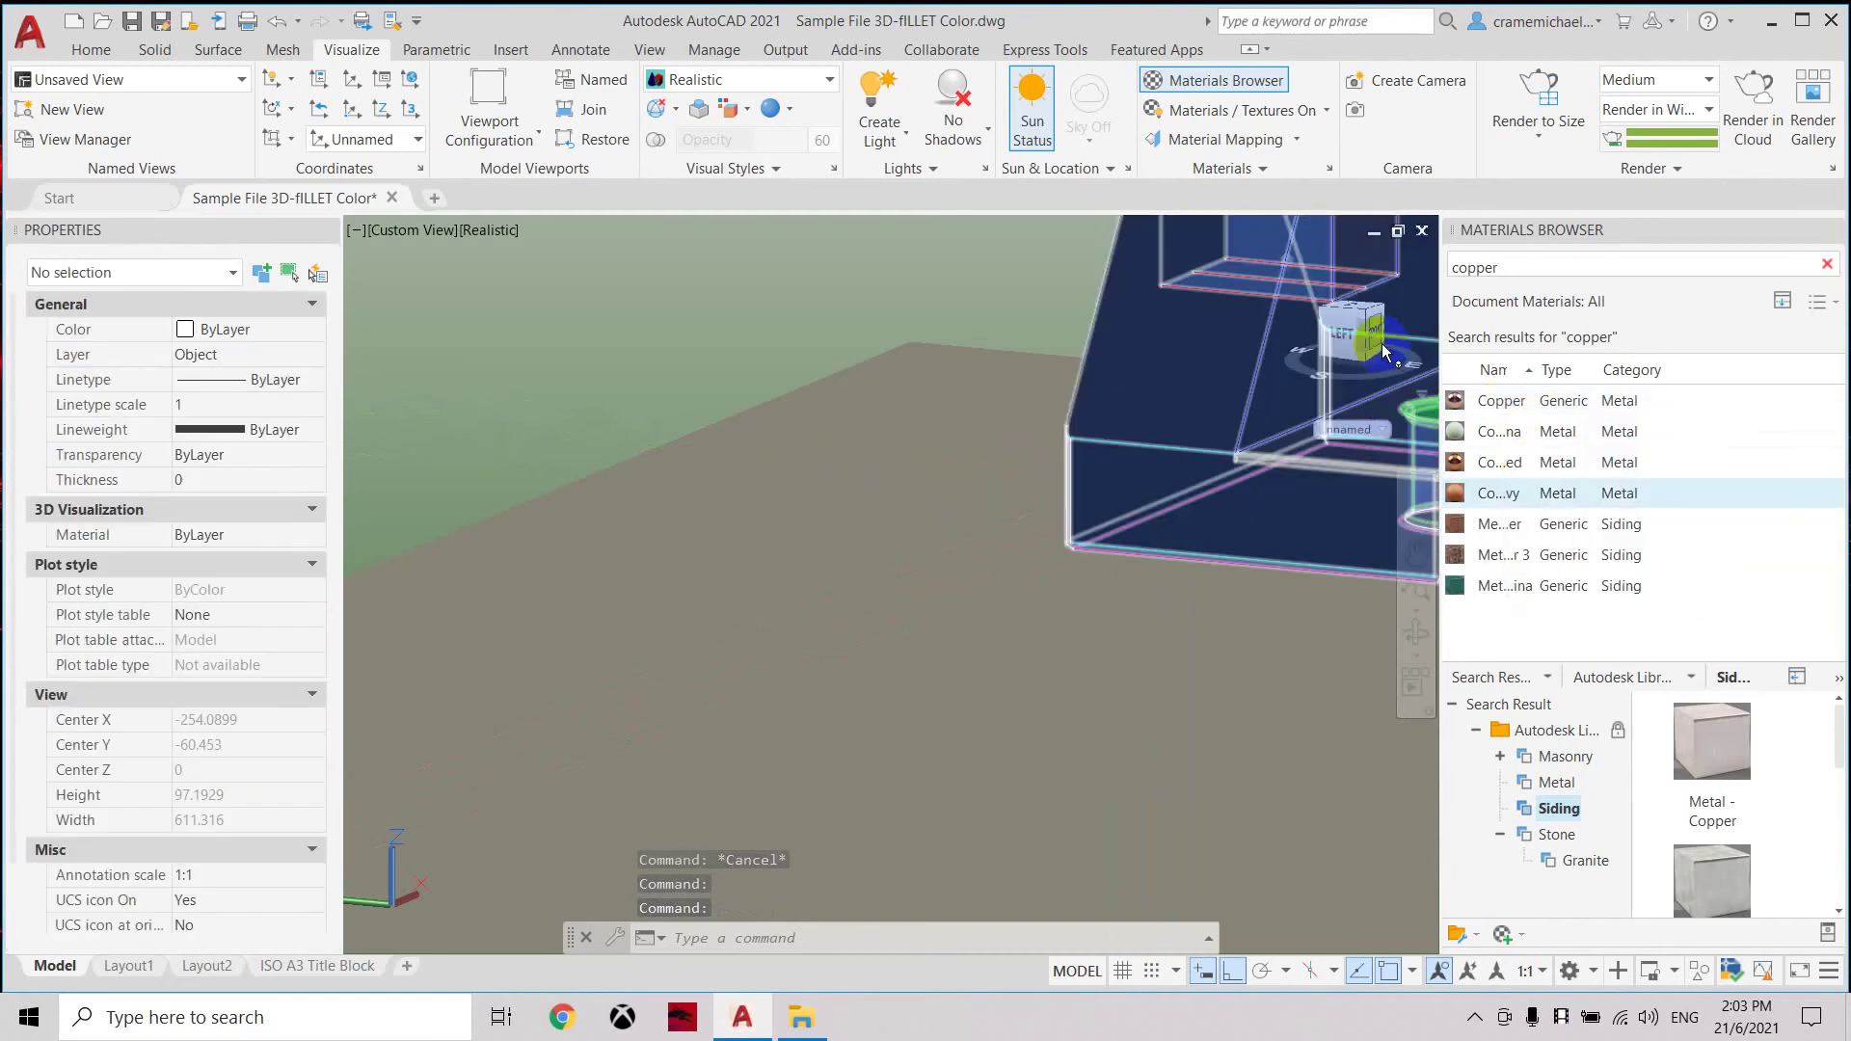
Set the render destination to the viewport and render the bracket from the NE Isometric view with the Medium preset.
mouse_move(1376, 342)
middle_mouse_down("shift")
mouse_move(1260, 401)
mouse_move(983, 401)
mouse_move(997, 424)
middle_mouse_up("shift")
middle_click_drag(1230, 437, 1177, 580)
key("Escape")
scroll(1157, 405, "down", 3)
left_click(1066, 280)
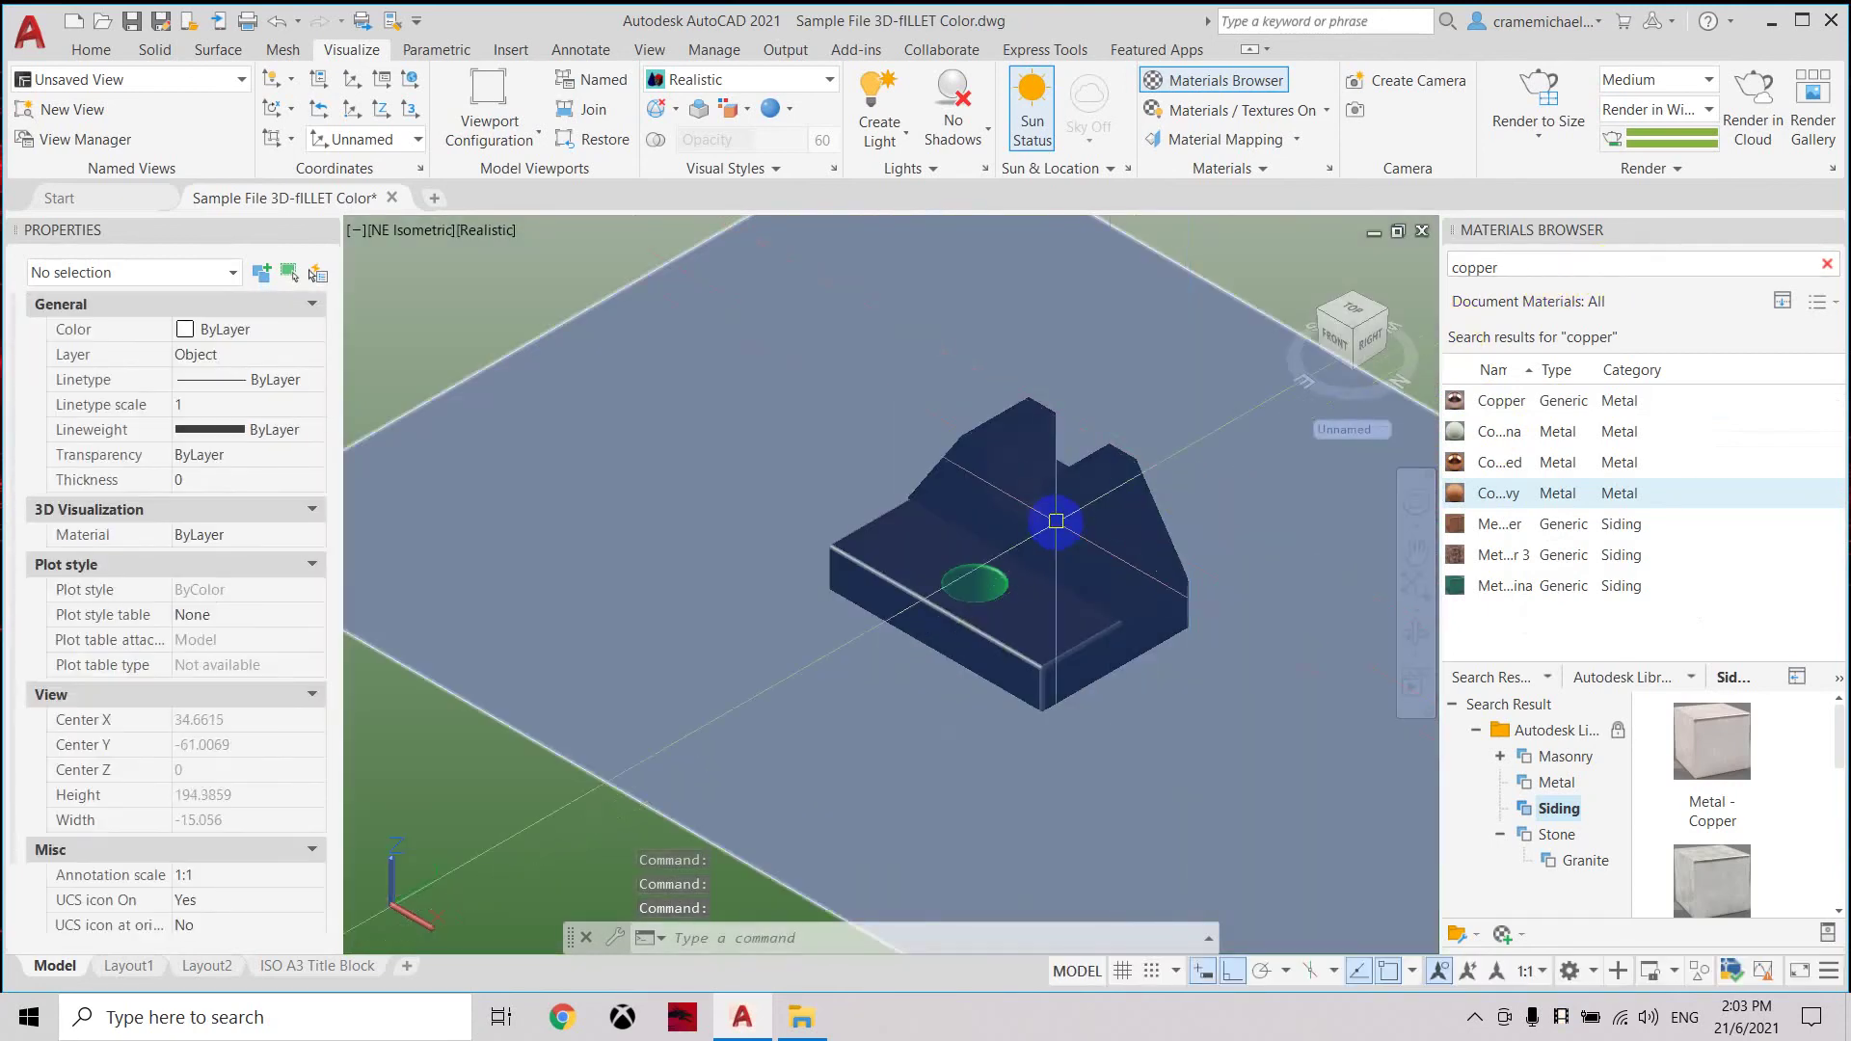
scroll(1104, 559, "up", 4)
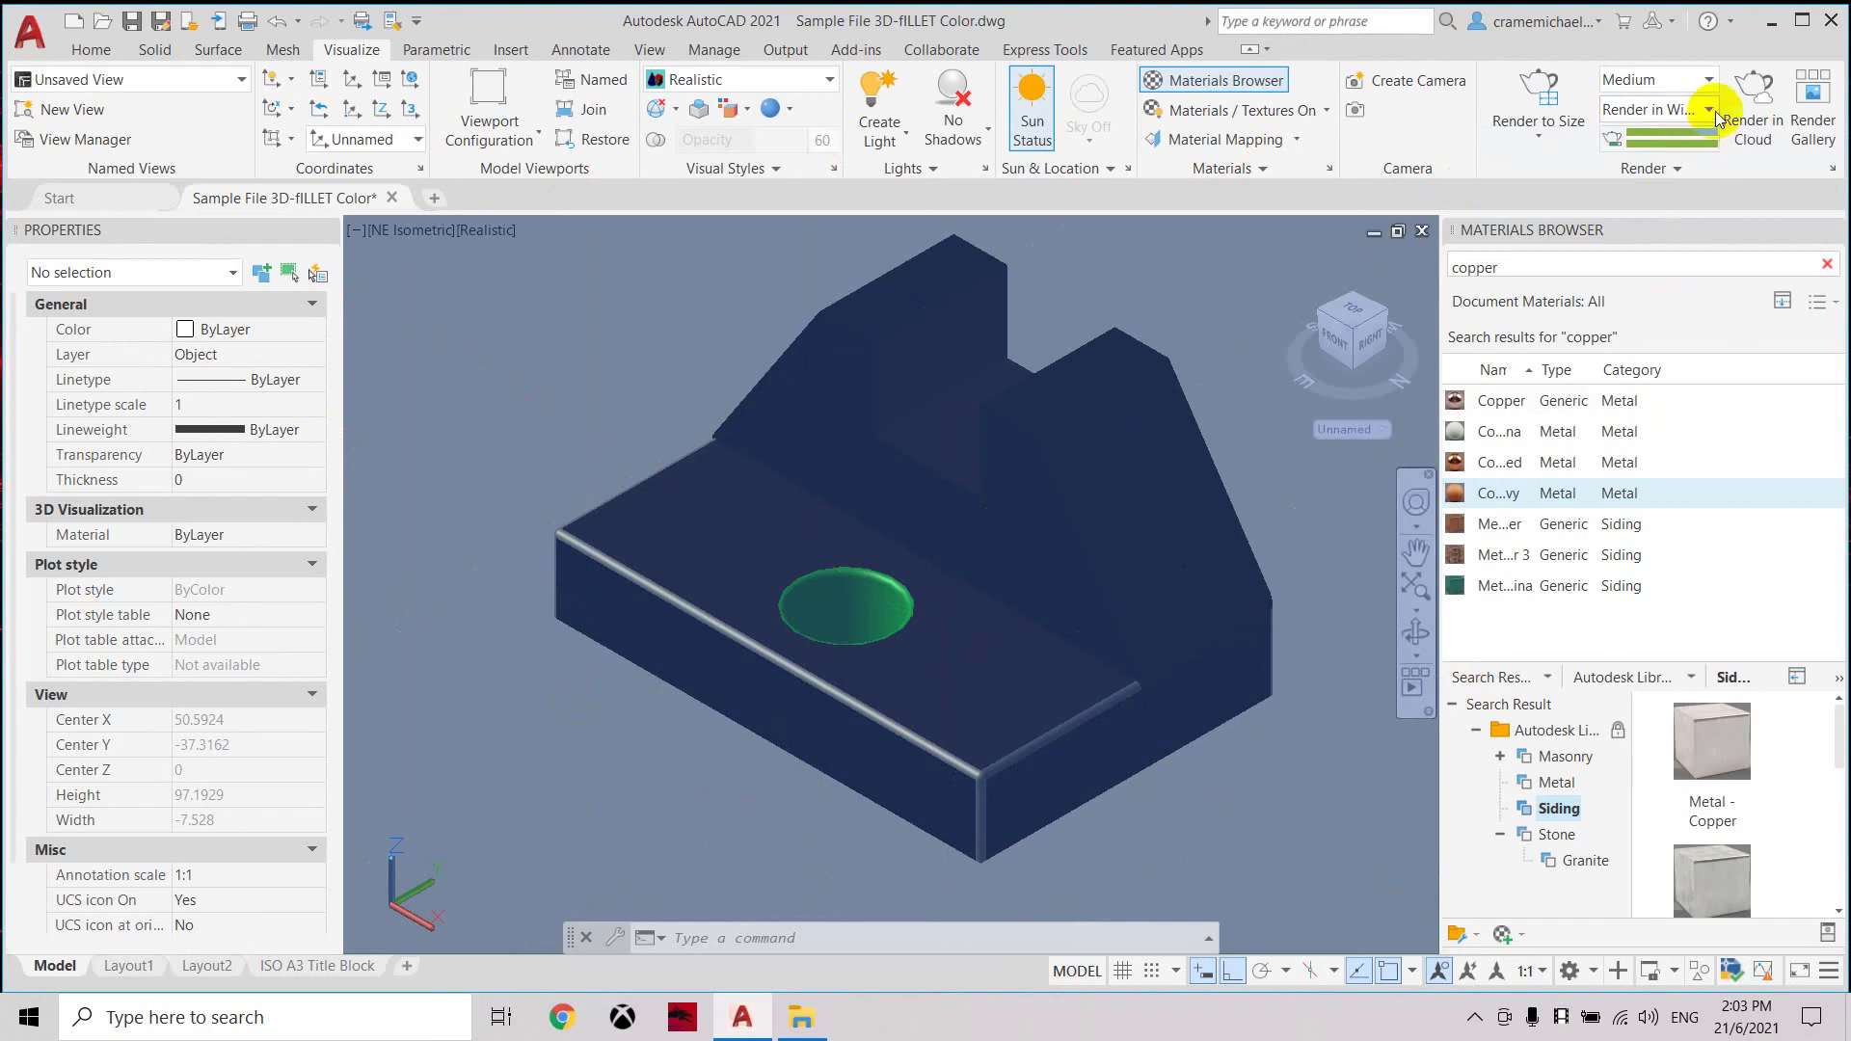
left_click(1706, 109)
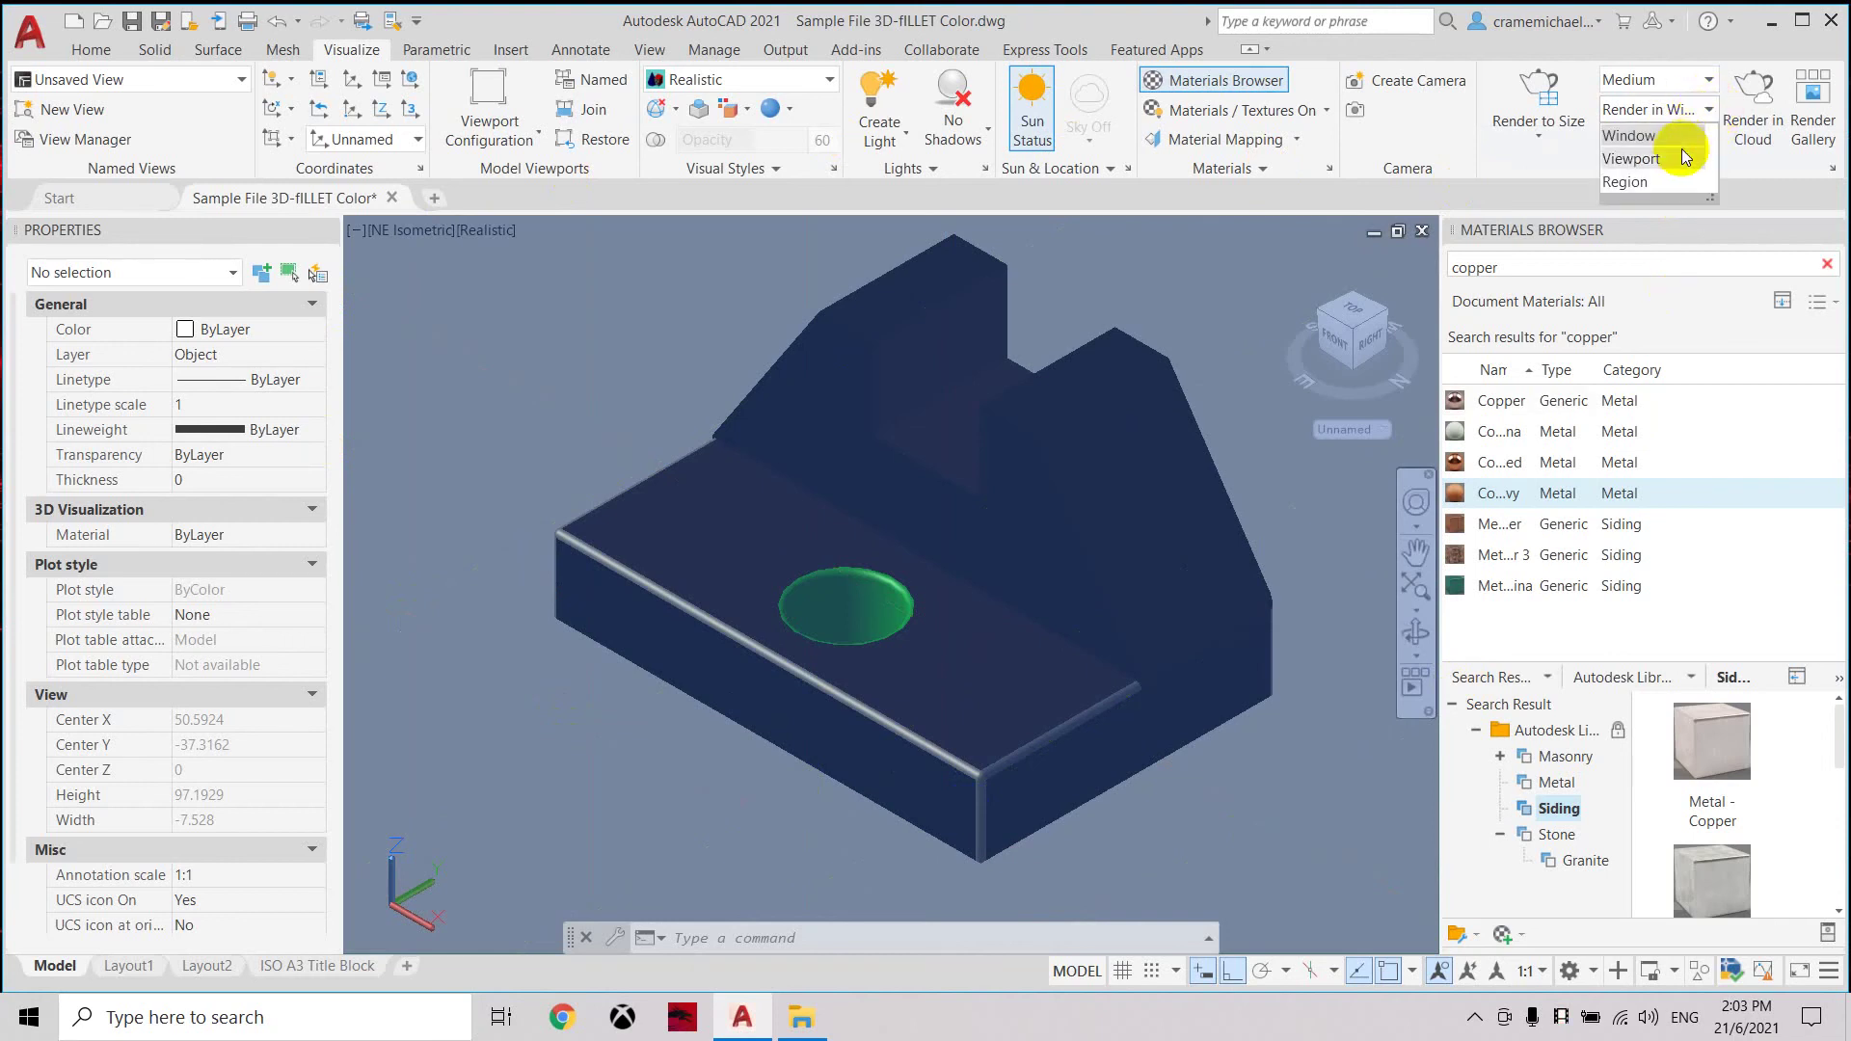
left_click(1685, 158)
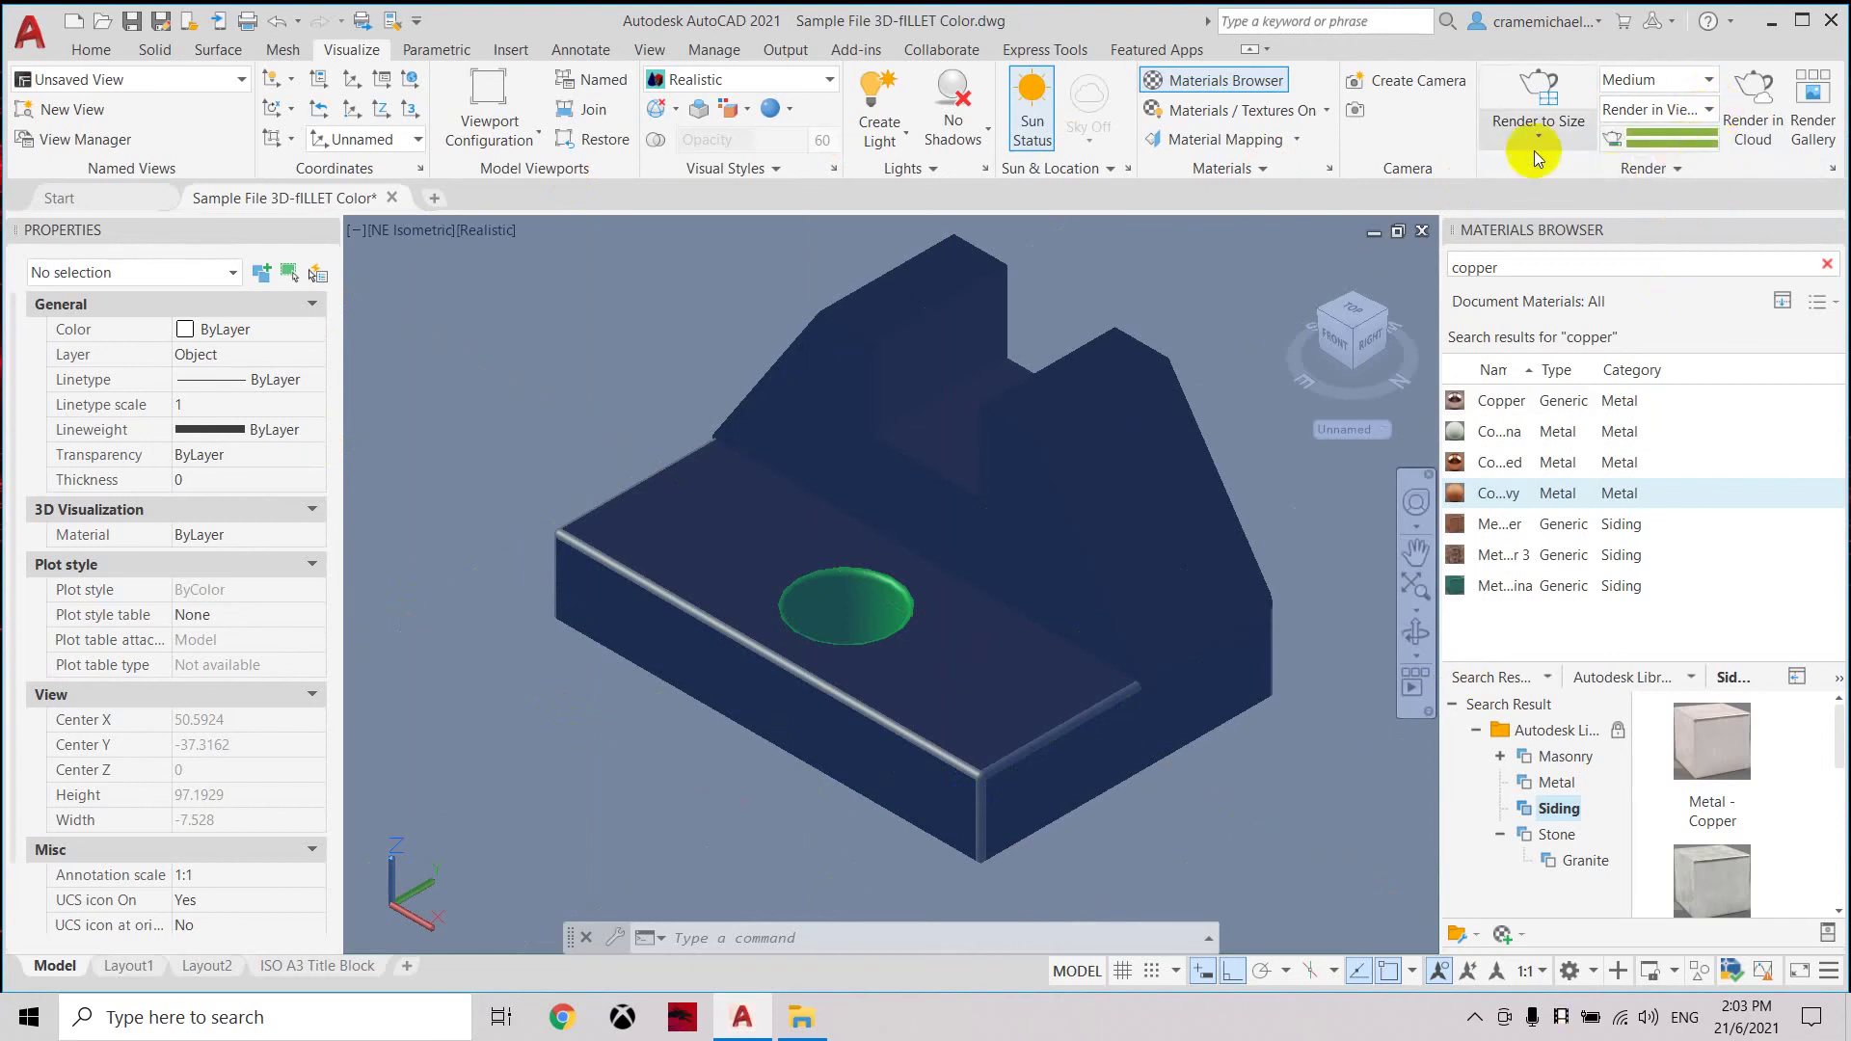
left_click(1538, 96)
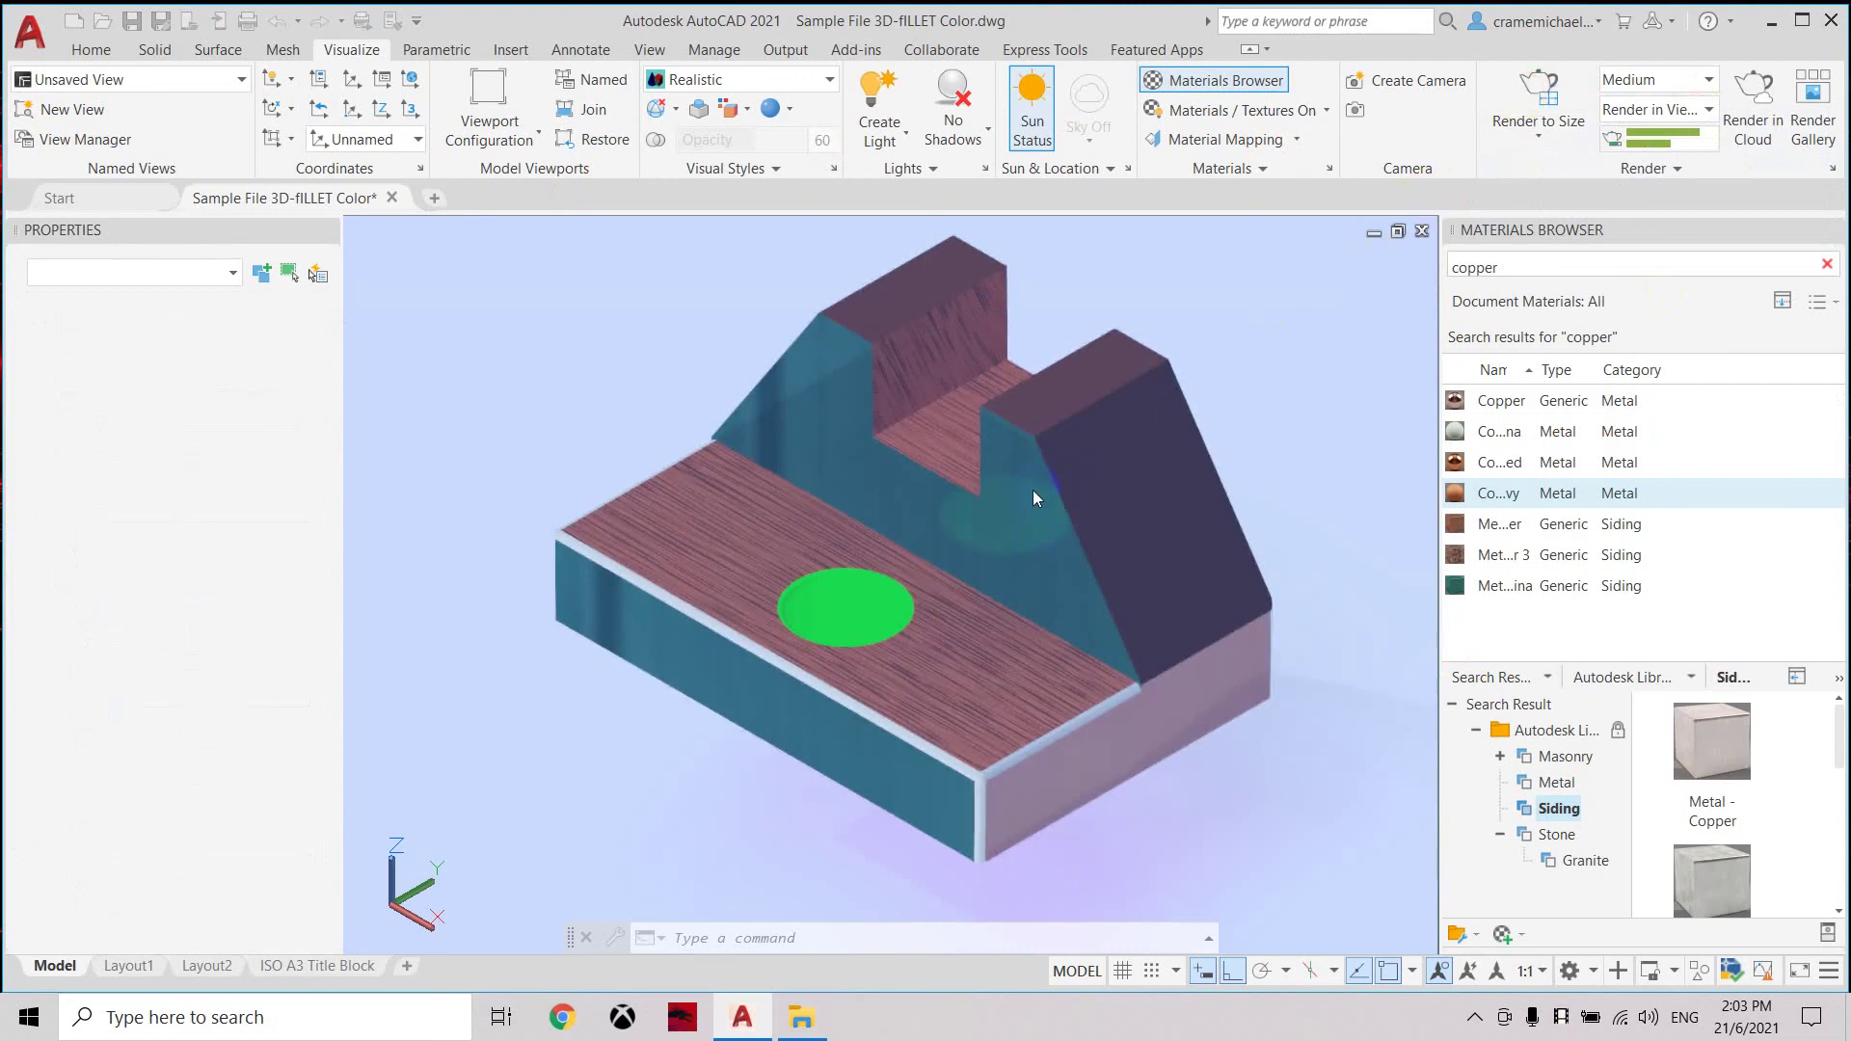
left_click(1152, 617)
left_click(1064, 364)
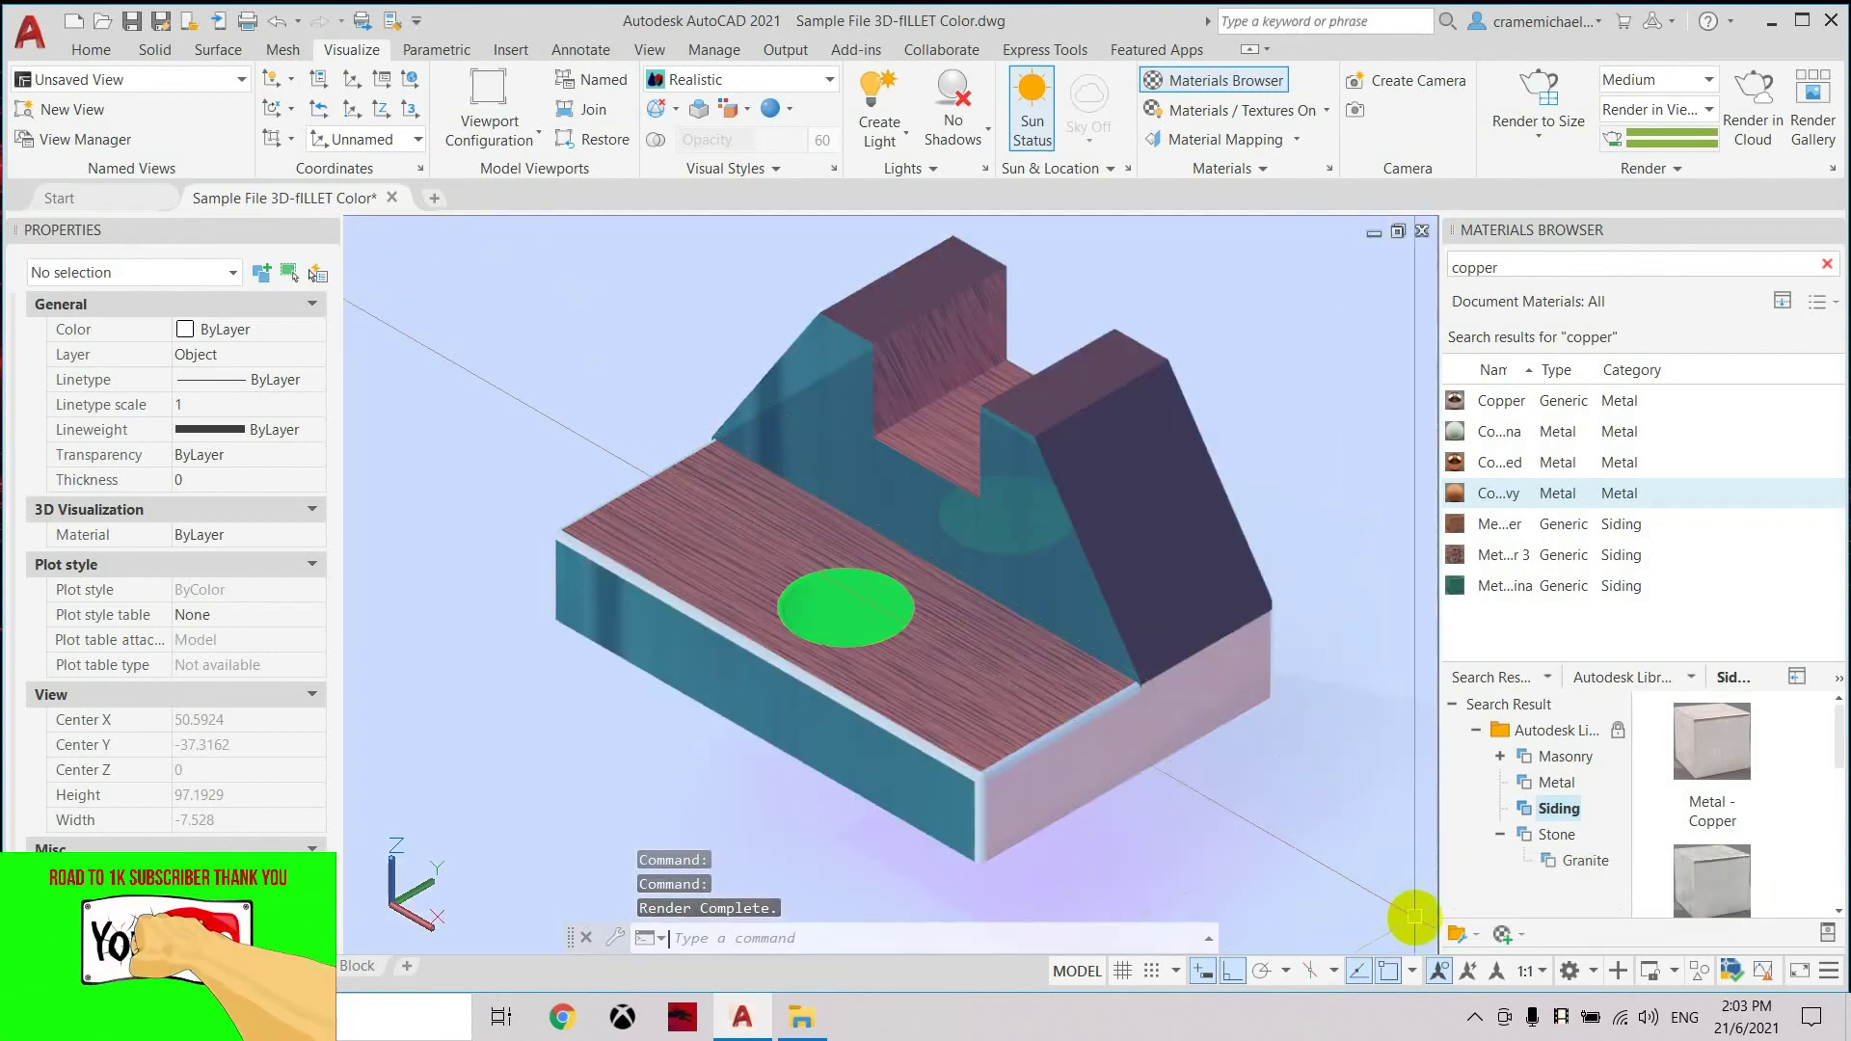
scroll(1749, 821, "down", 1)
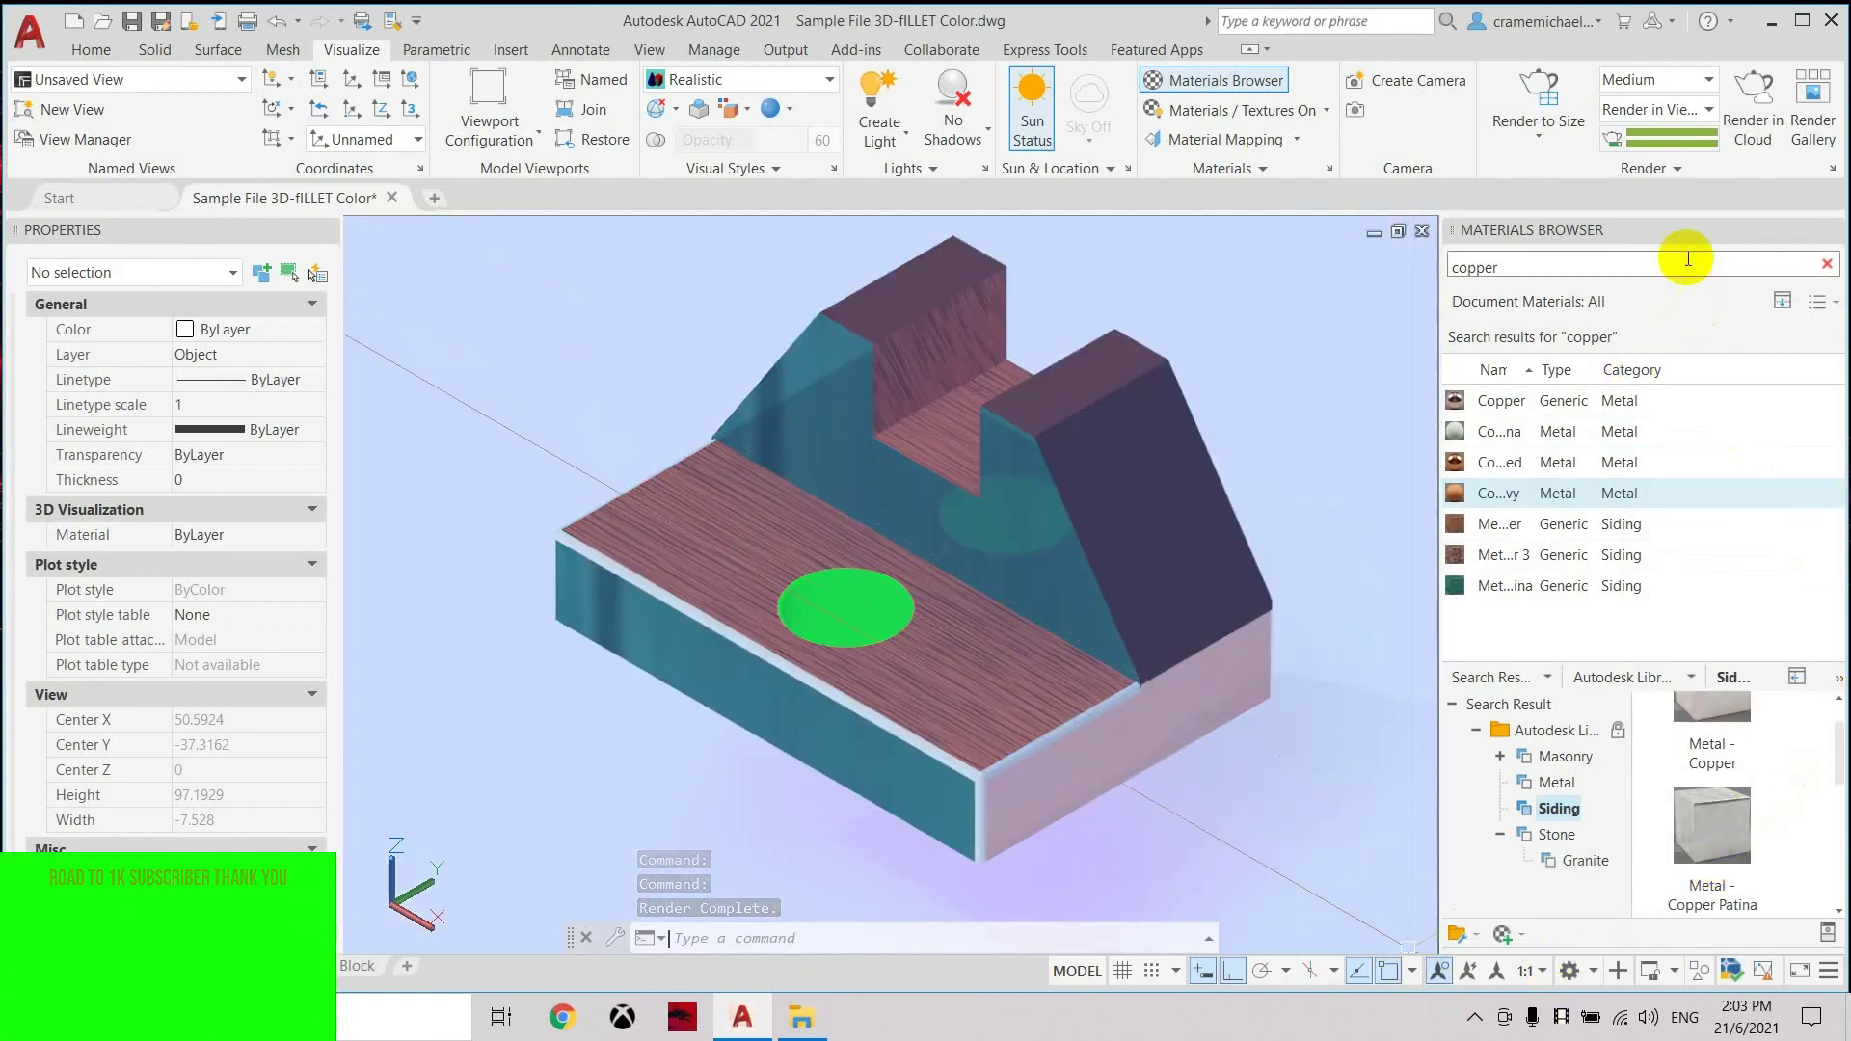